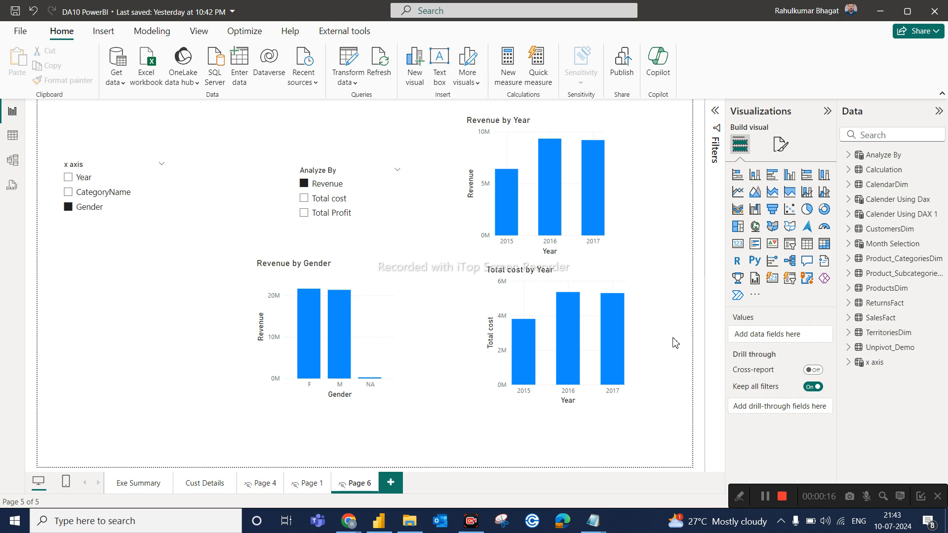
Step: Switch to timeinti.txt in Notepad, select the entire Time Intelligence Functions code, and return to Power BI
mouse_move(592, 520)
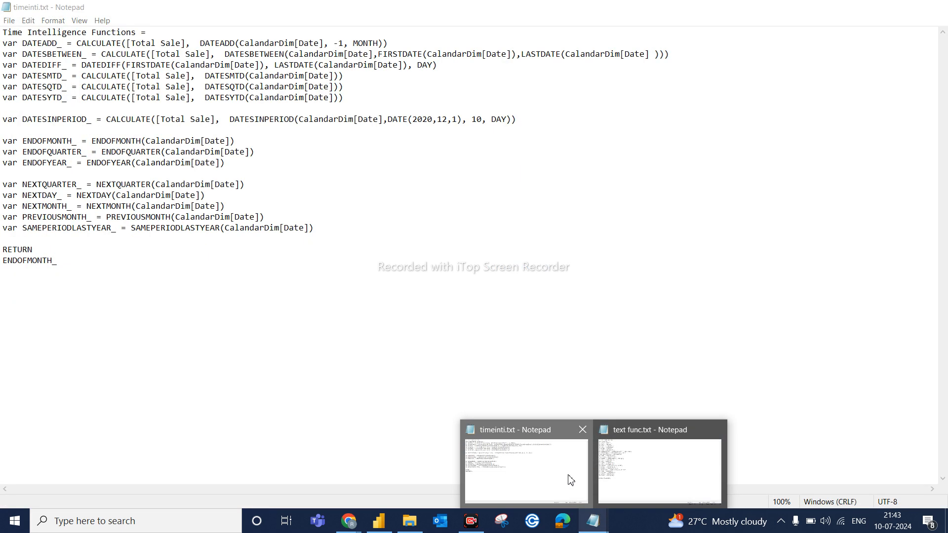
left_click(567, 480)
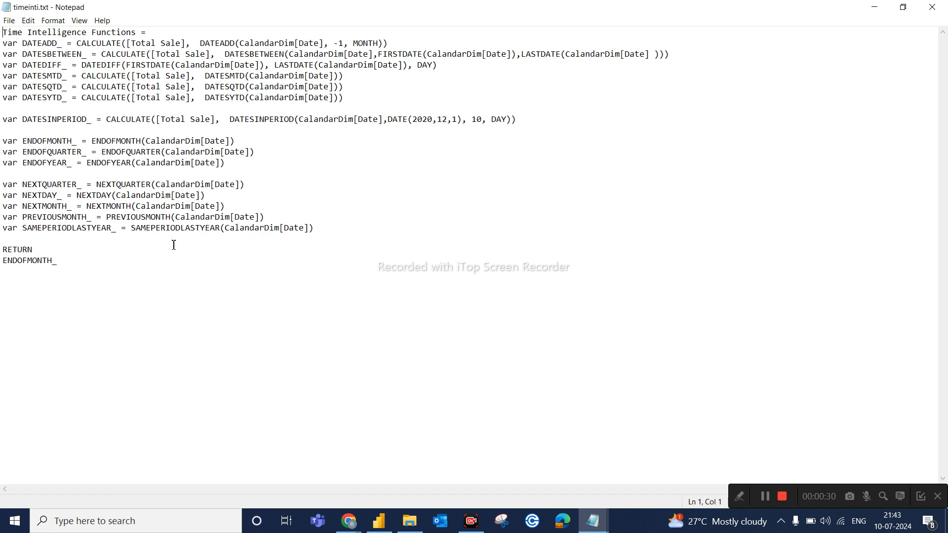
left_click_drag(63, 261, 5, 35)
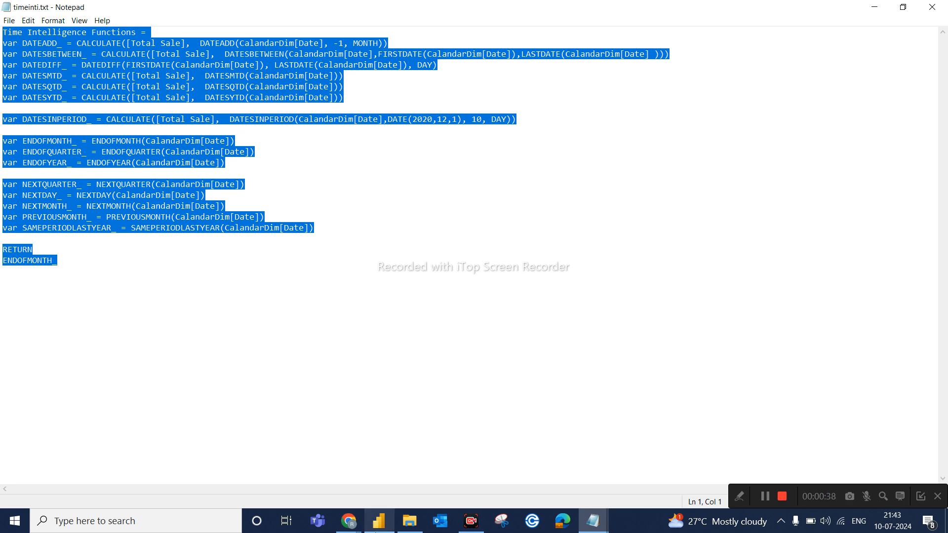
left_click(378, 520)
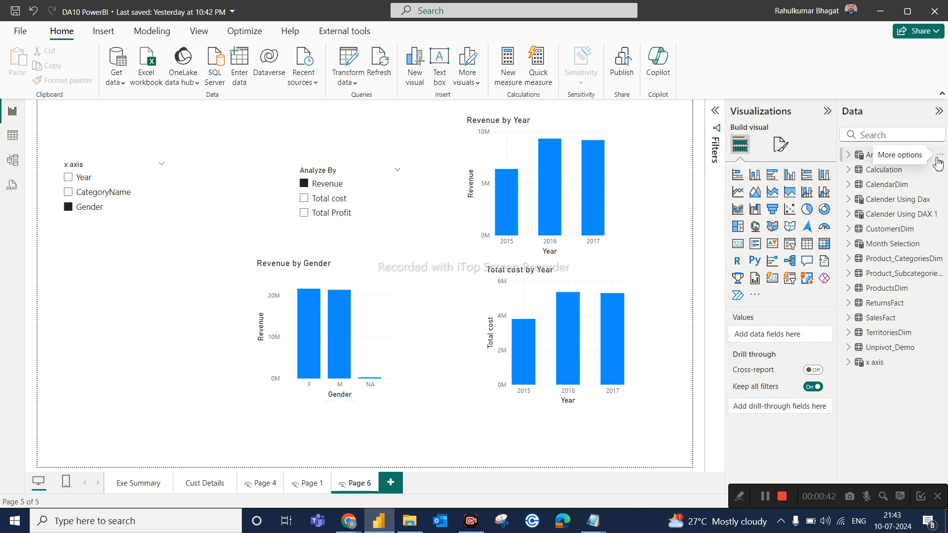
left_click(940, 156)
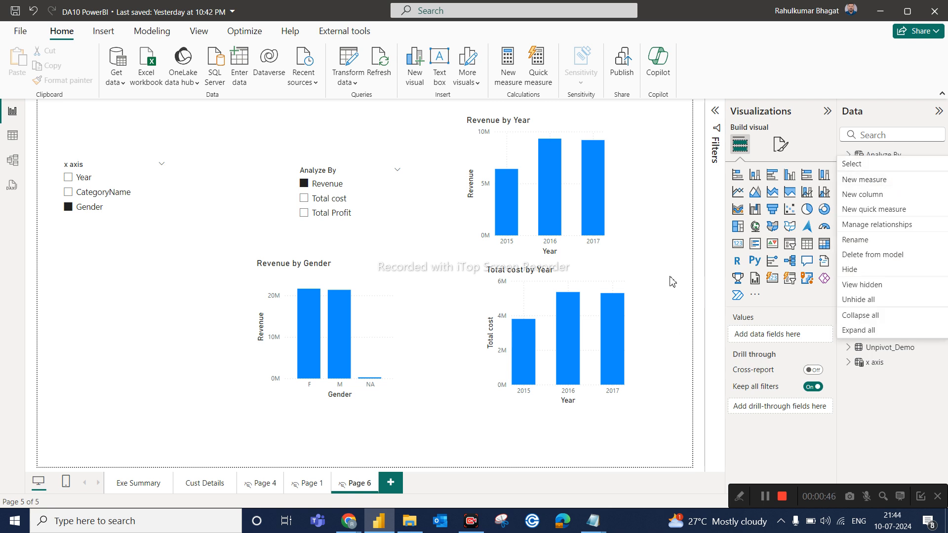
left_click(542, 469)
mouse_move(592, 520)
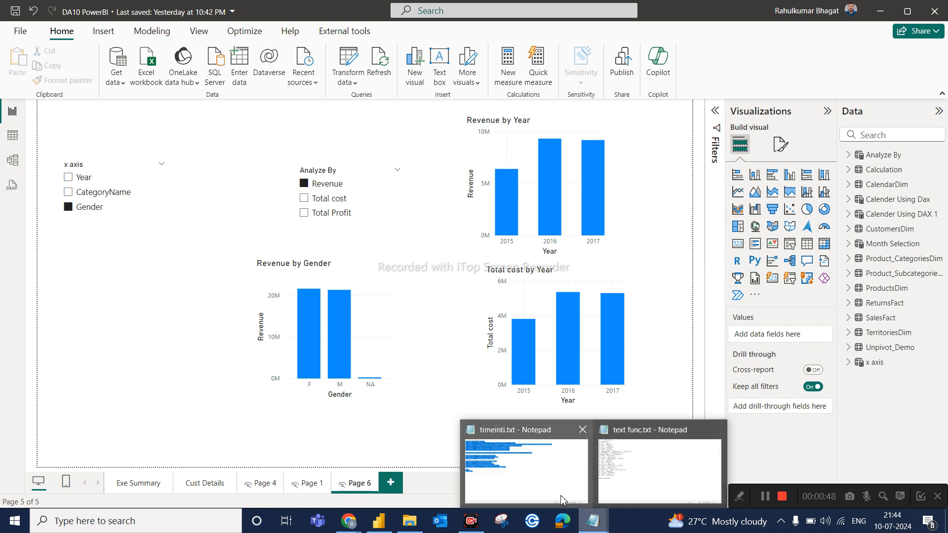
mouse_move(562, 500)
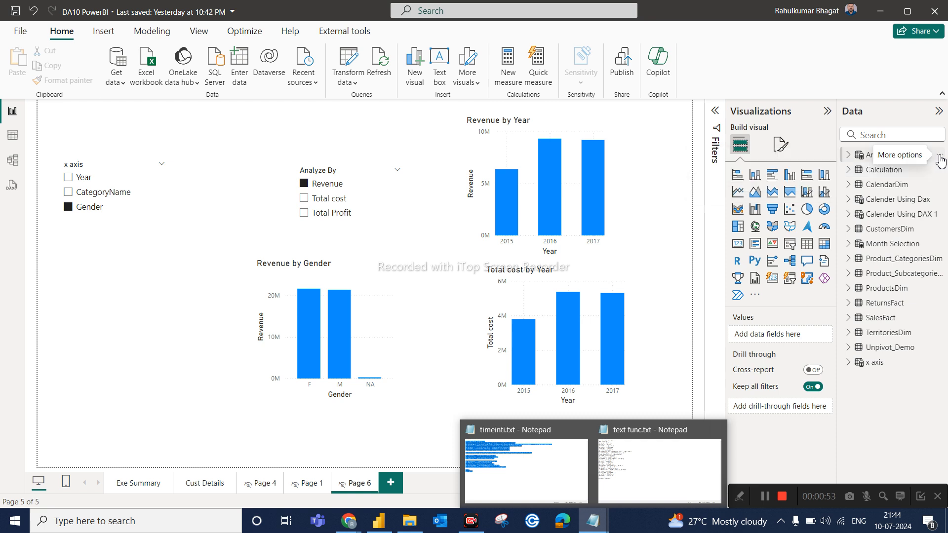
Step: Open the Total profit measure from the Calculation table for editing and expand its formula editor
left_click(853, 171)
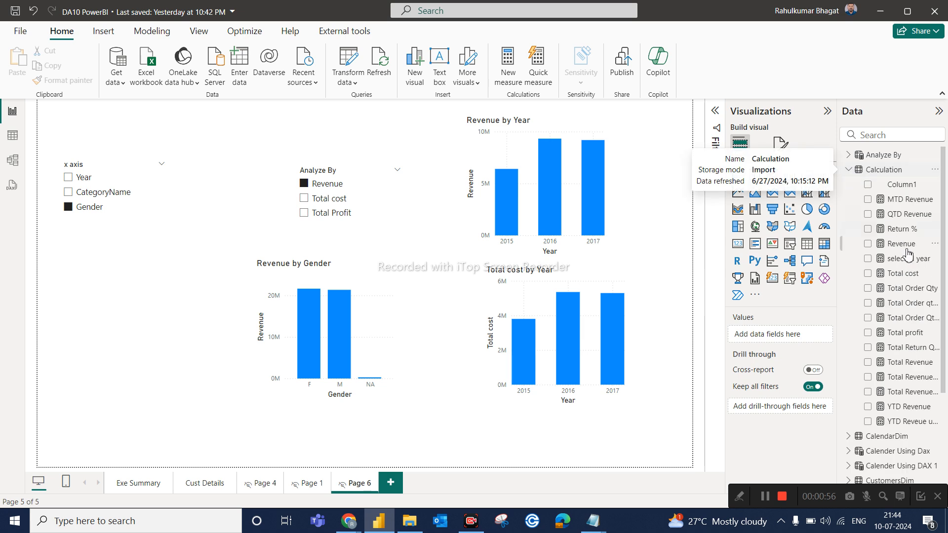
left_click(900, 337)
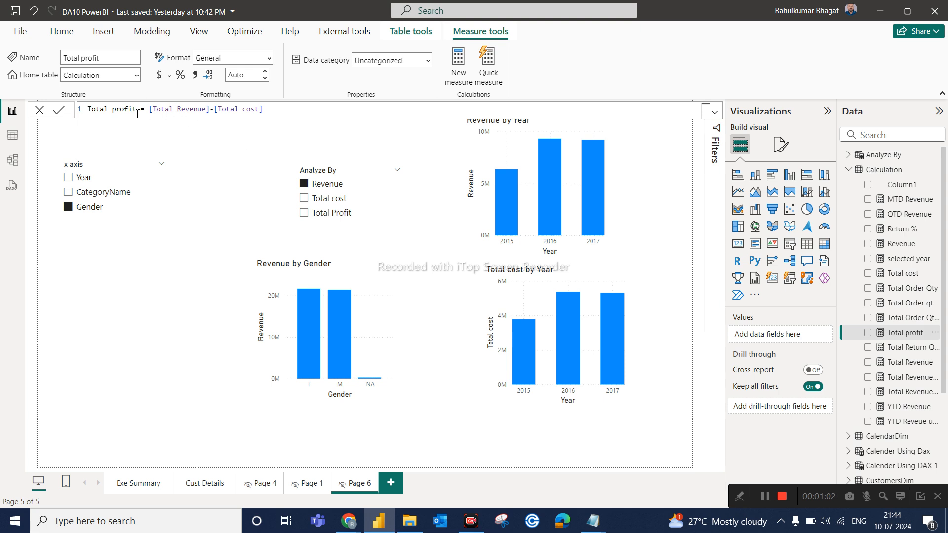
left_click_drag(207, 109, 140, 111)
left_click_drag(264, 109, 215, 113)
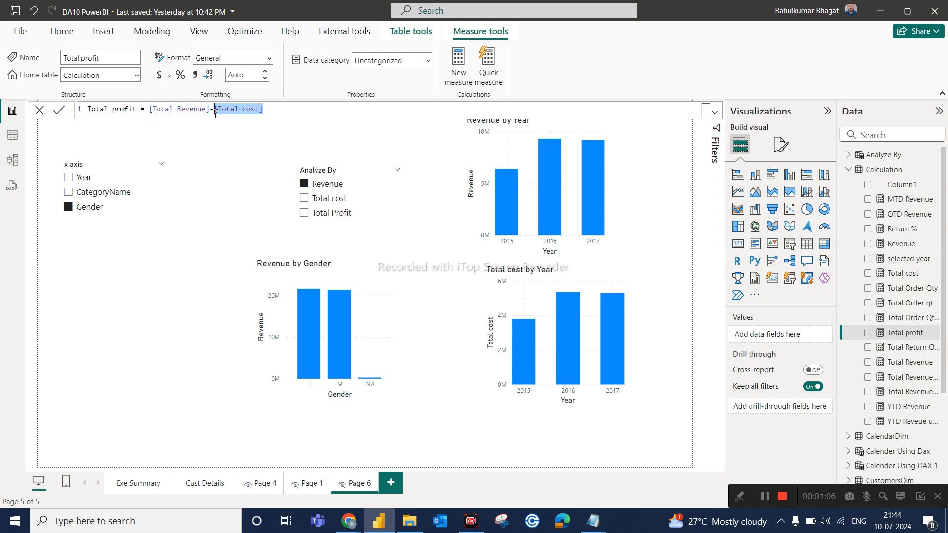
left_click(714, 113)
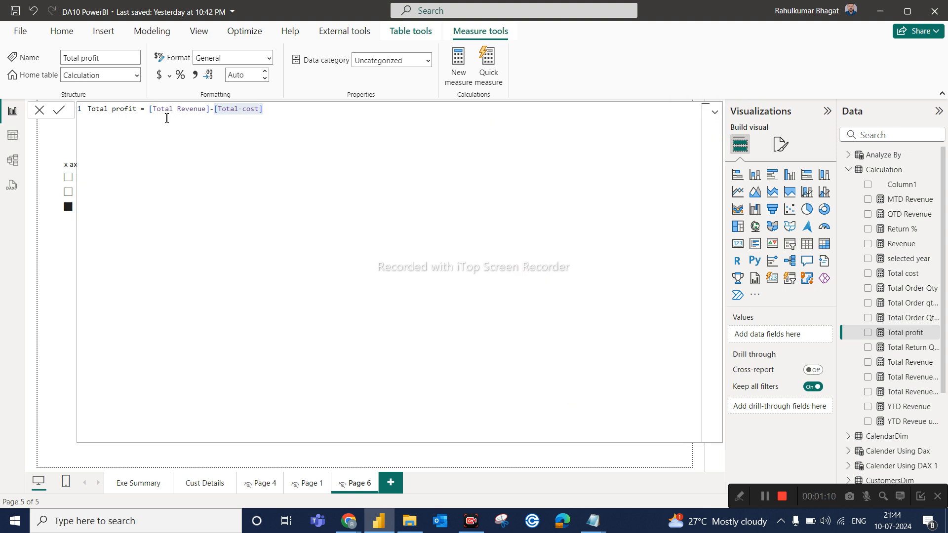
left_click(150, 109)
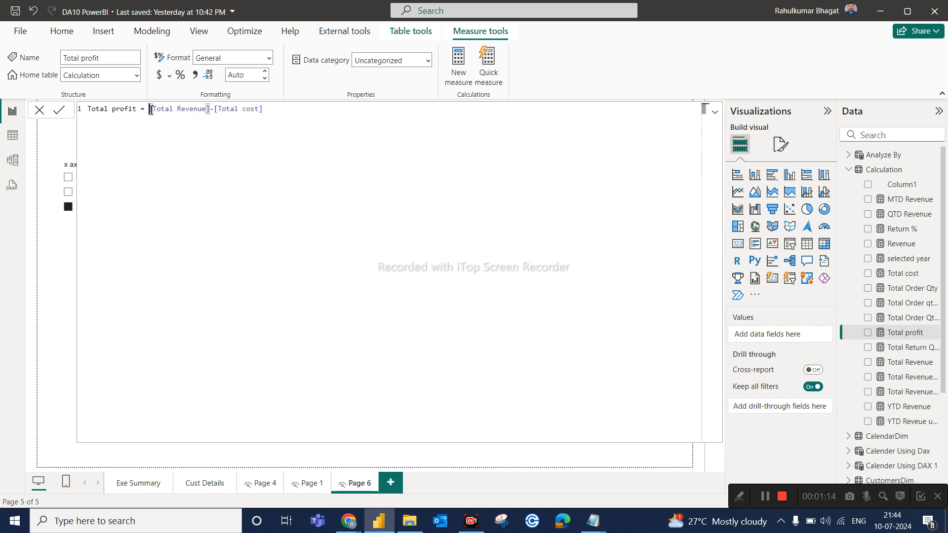
Step: Comment out the [Total Revenue]-[Total cost] expression with -- and add two blank lines below it
left_click(290, 114)
key("shift+Return")
key("shift+Return")
left_click(146, 109)
type("--")
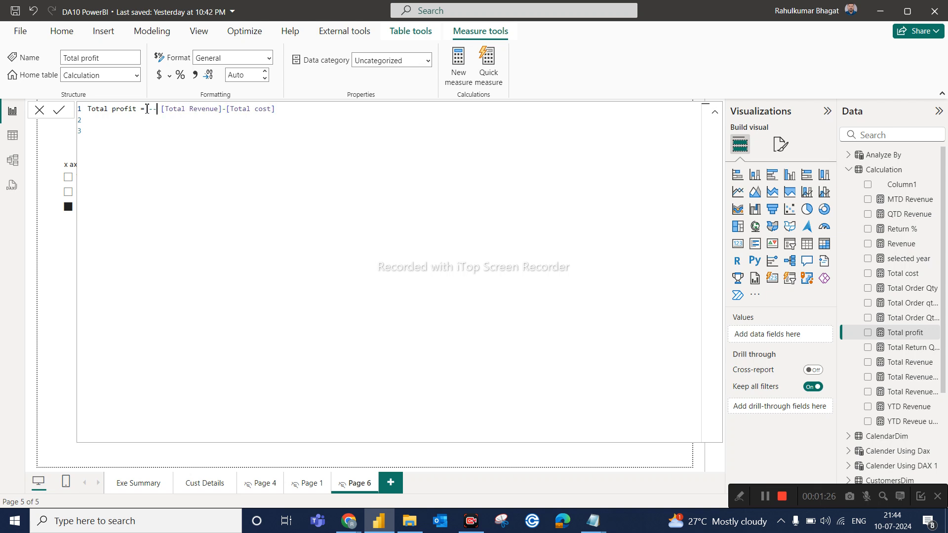
left_click(144, 125)
scroll(144, 125, "up", 4)
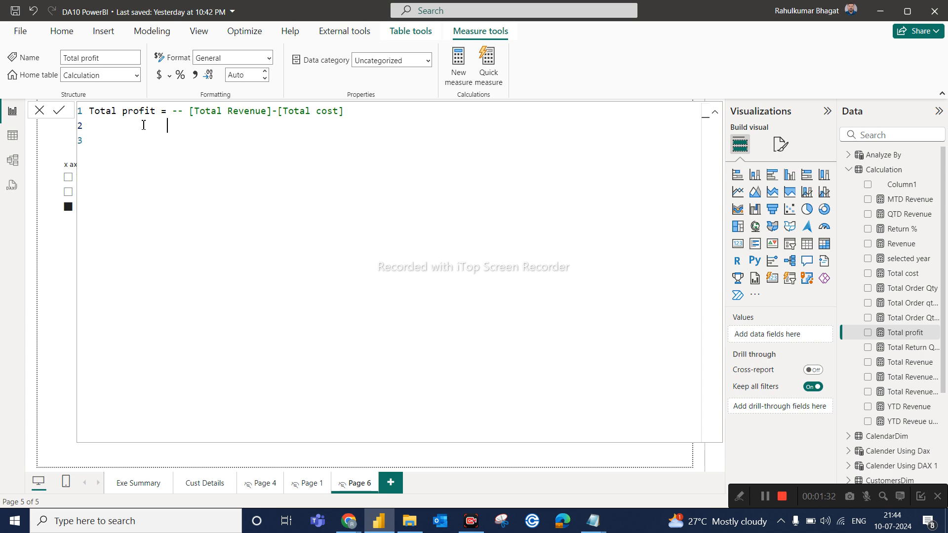
Step: On the indented second line of the formula, declare variable A as [Total Revenue]
key("Tab")
key("Tab")
key("Tab")
type("VAR")
type("A = tot")
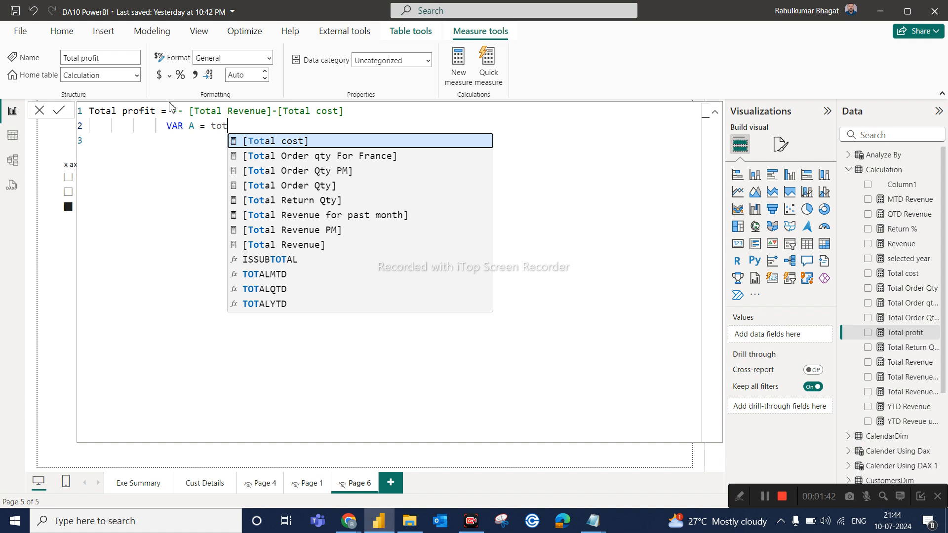
left_click(285, 245)
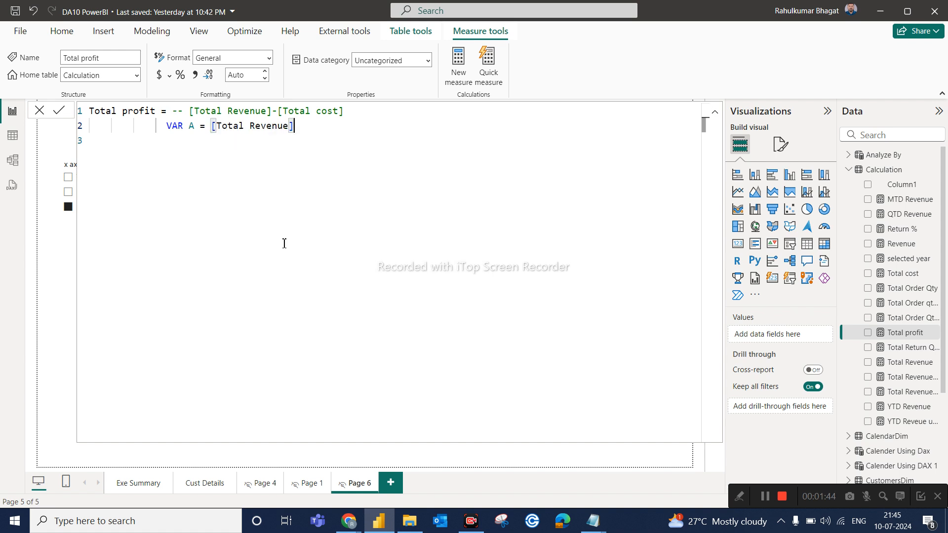
key("Return")
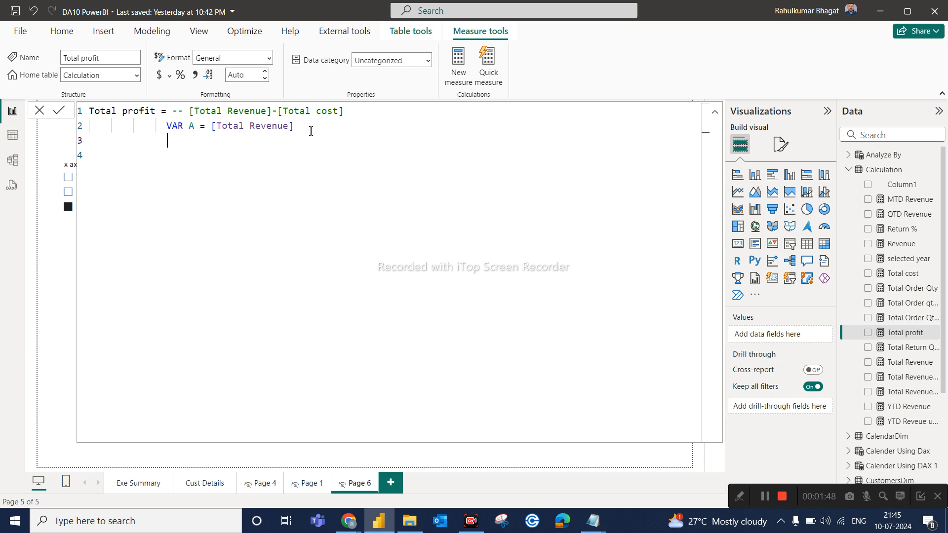
Step: Declare variable B as [Total cost] on the line below variable A
type("VAR B = tota")
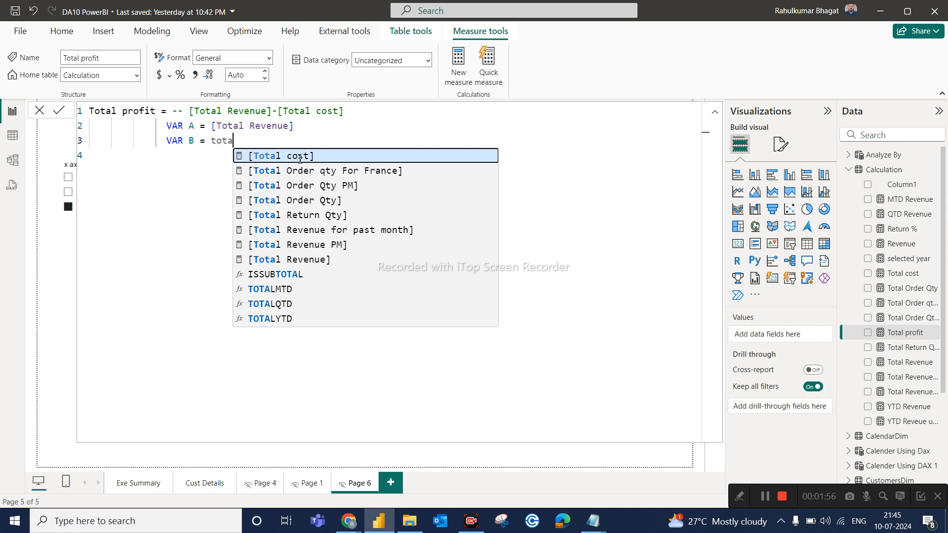
left_click(300, 158)
key("Return")
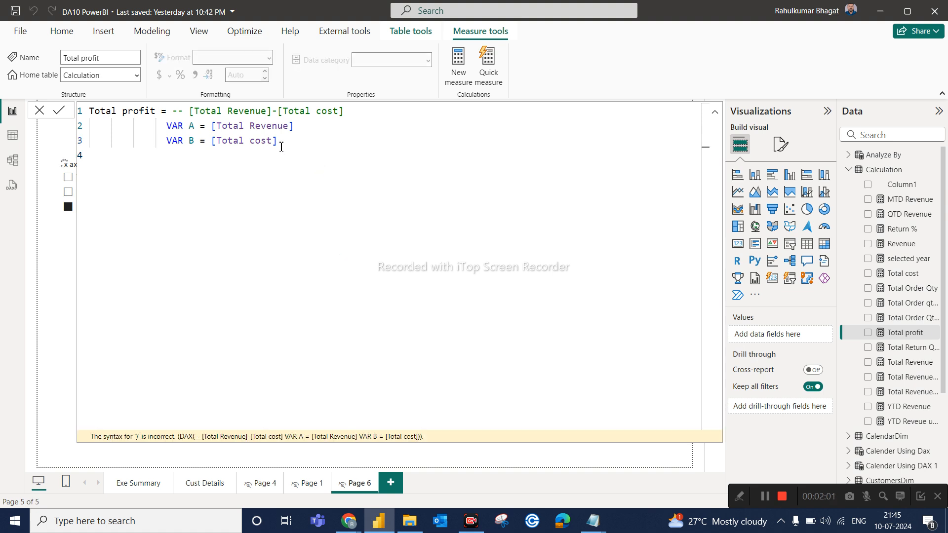
Step: Add a RETURN statement with the expression A-B below the variables, commit the Total profit measure and close its formula editor
key("shift+Return")
type("retun")
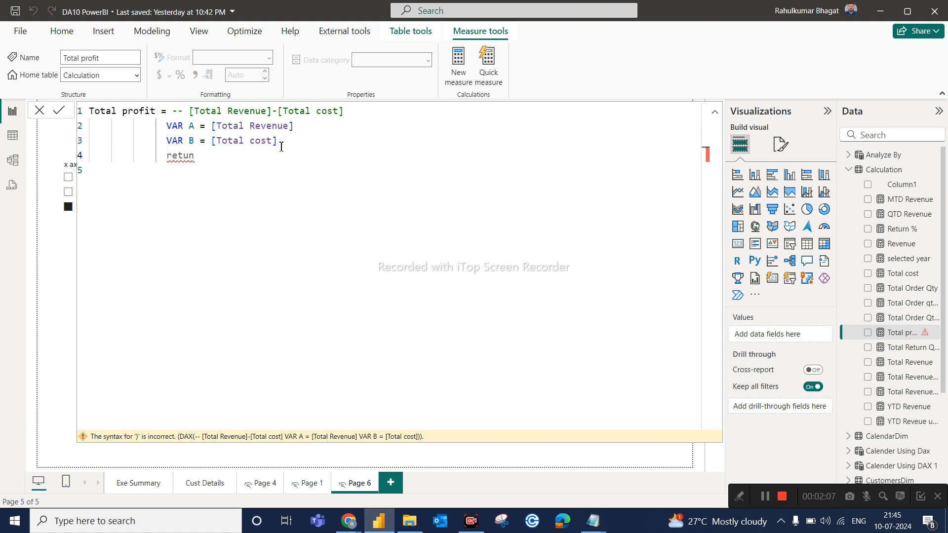
key("BackSpace")
type("rn")
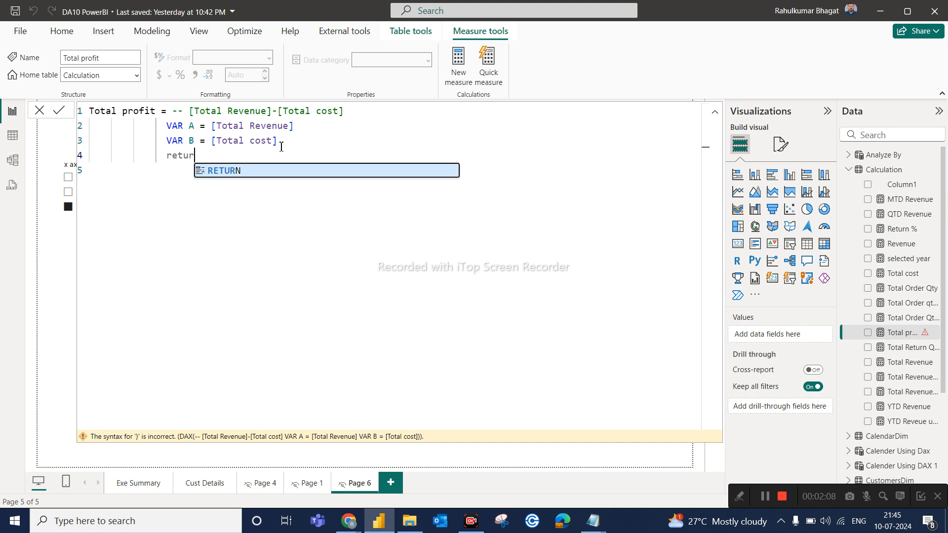
left_click(310, 172)
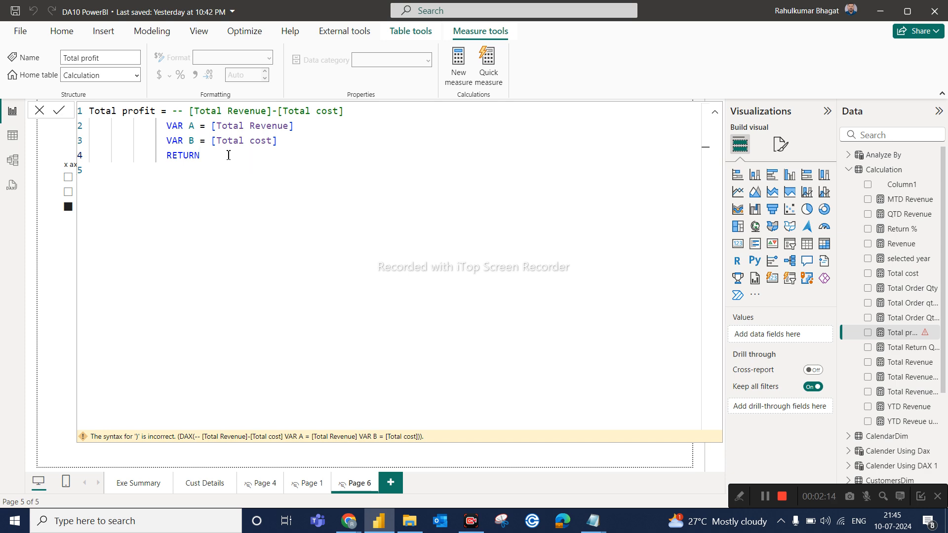
key("Return")
type("A-B")
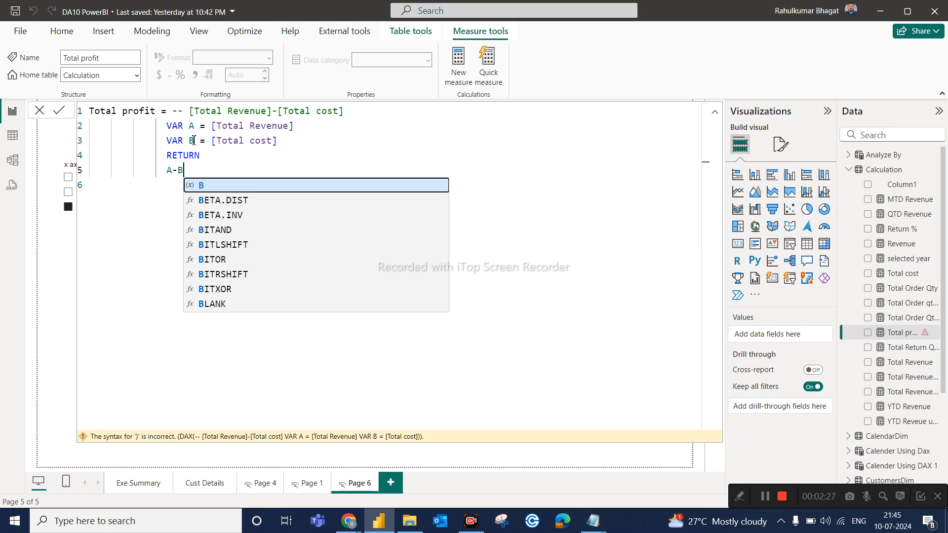
left_click(171, 195)
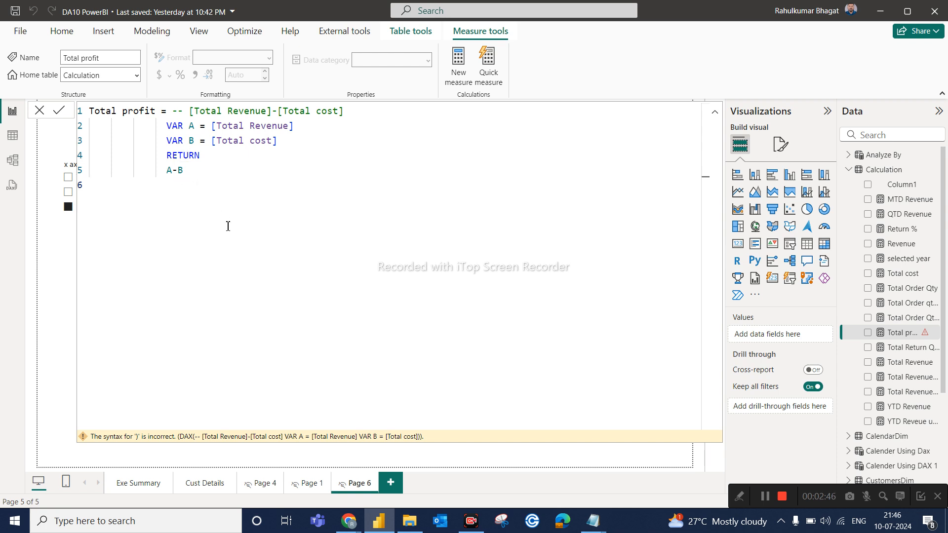
key("Return")
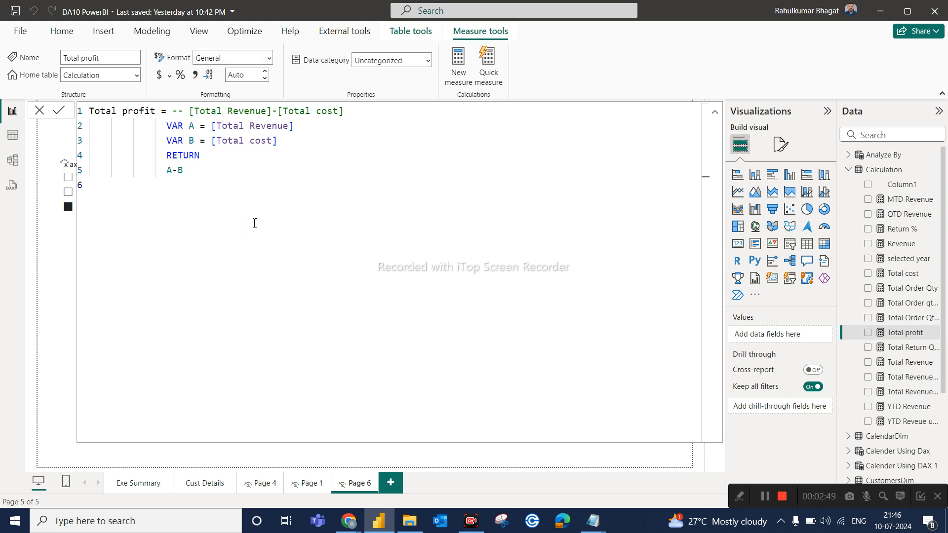
left_click(41, 111)
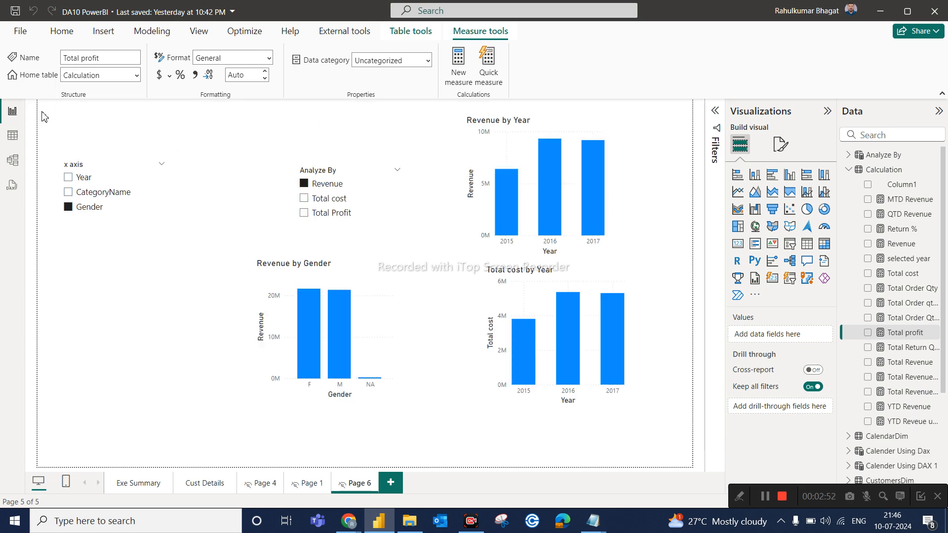
Step: Add the Total profit measure to the empty area above the month value on Page 1 and show it as a card
left_click(265, 489)
left_click(303, 486)
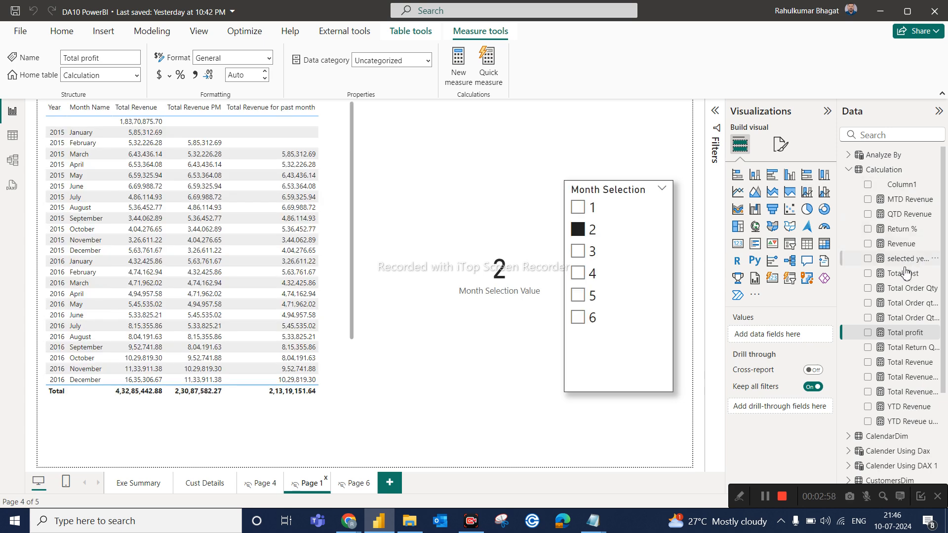
left_click_drag(654, 243, 447, 156)
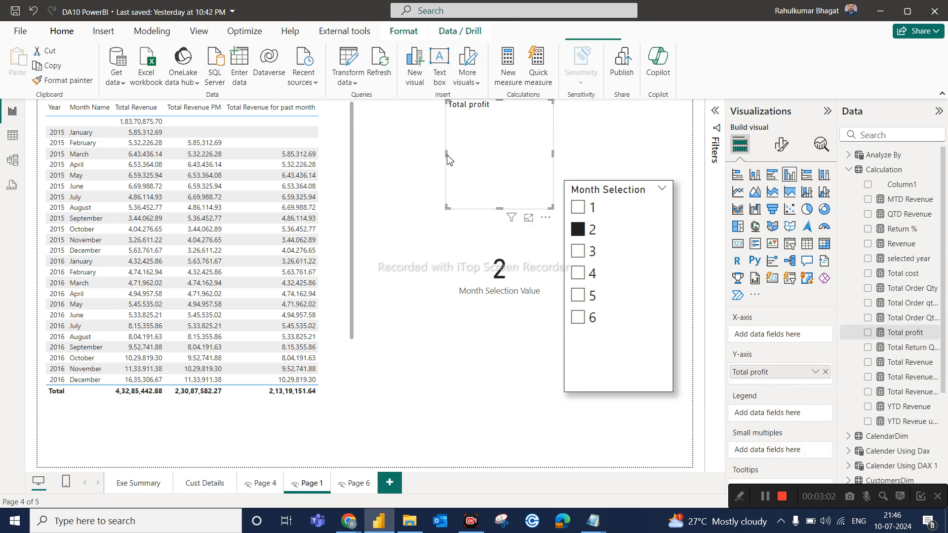
left_click(738, 243)
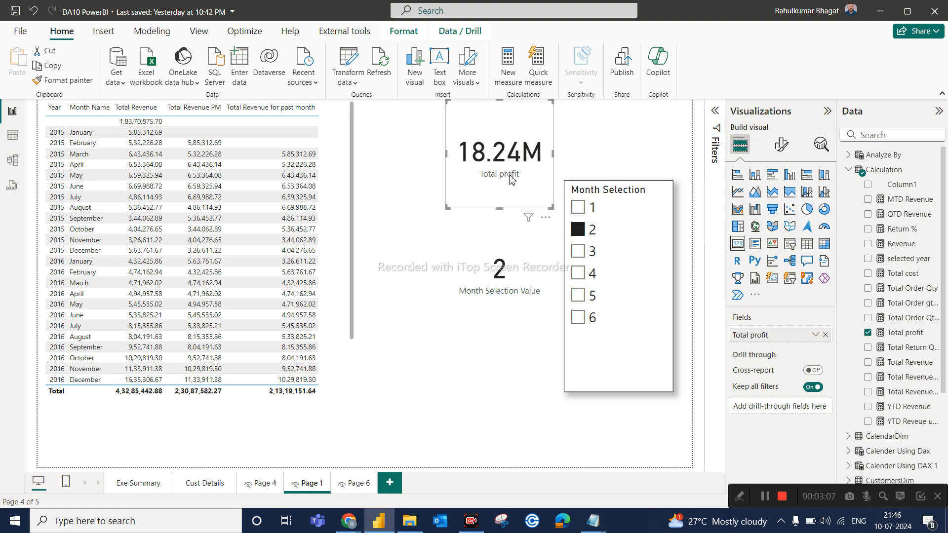
Step: Return to Page 6 and review the variable-based formula of the Total profit measure
left_click(358, 483)
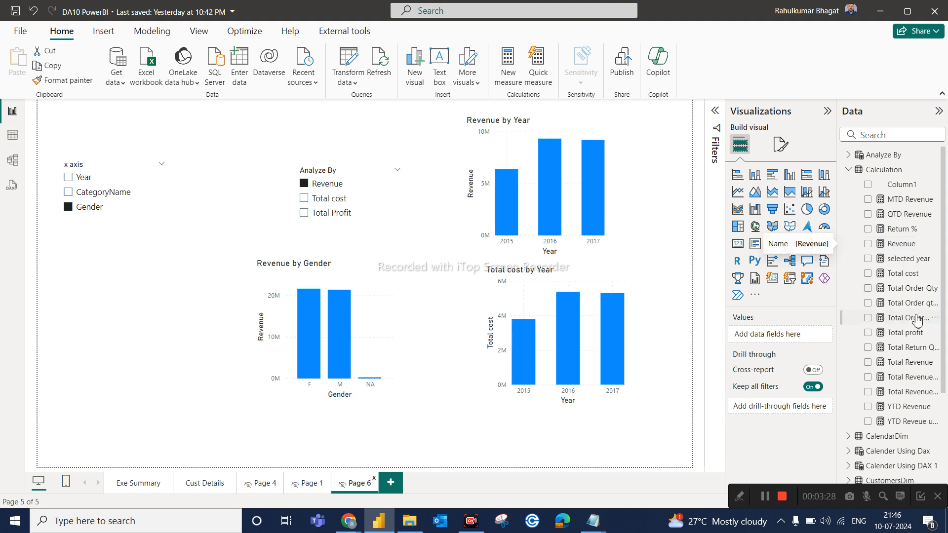
left_click(913, 337)
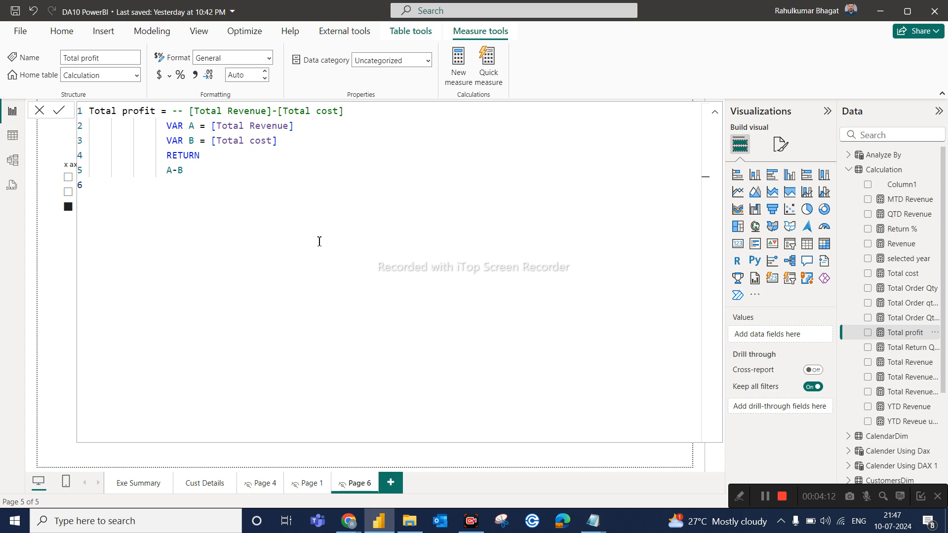
left_click(36, 116)
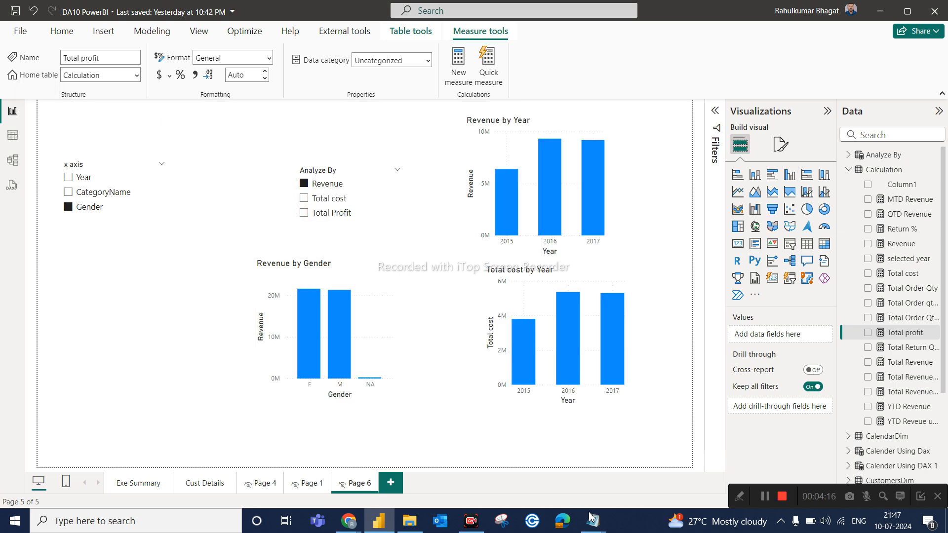
Step: Revisit the selected code in timeinti.txt in Notepad, then switch back to Power BI and create a new measure in the Calculation table
mouse_move(593, 521)
left_click(553, 458)
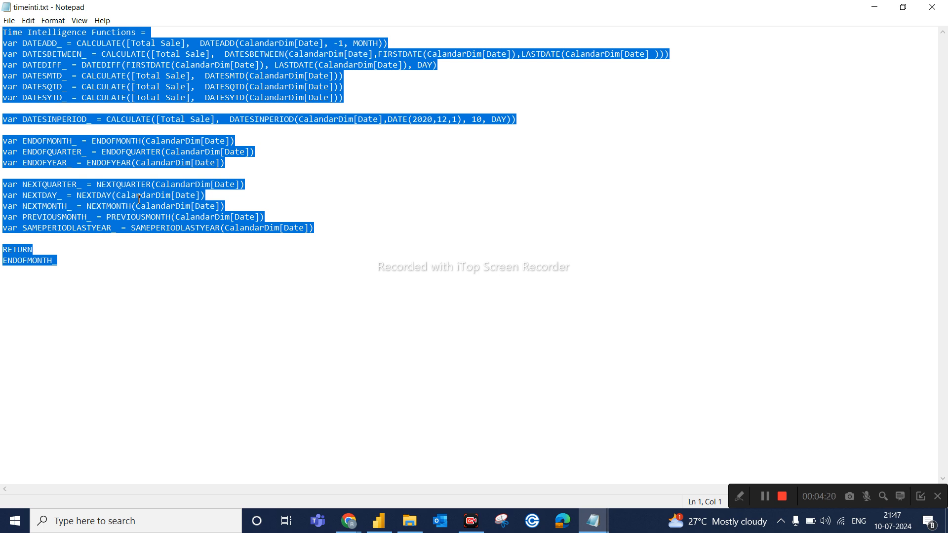
left_click(378, 520)
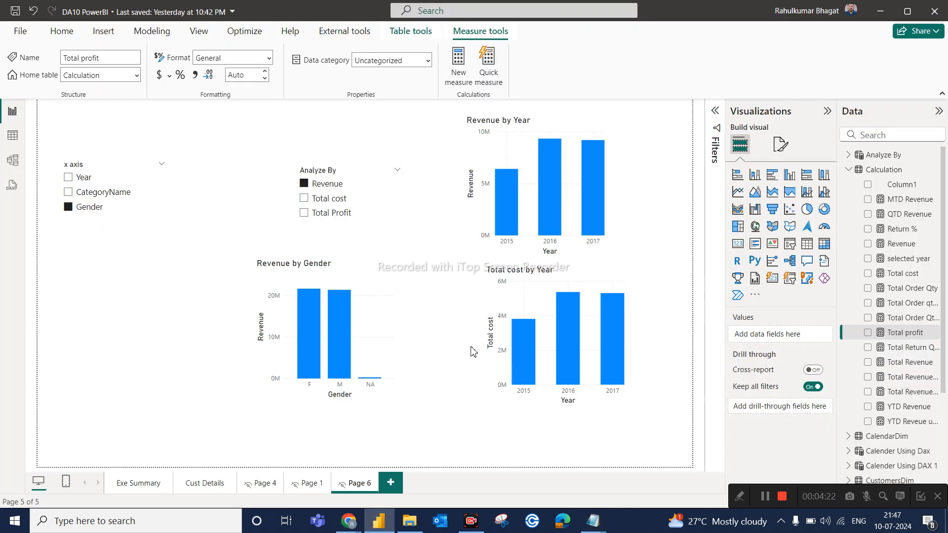
left_click(934, 172)
left_click(879, 197)
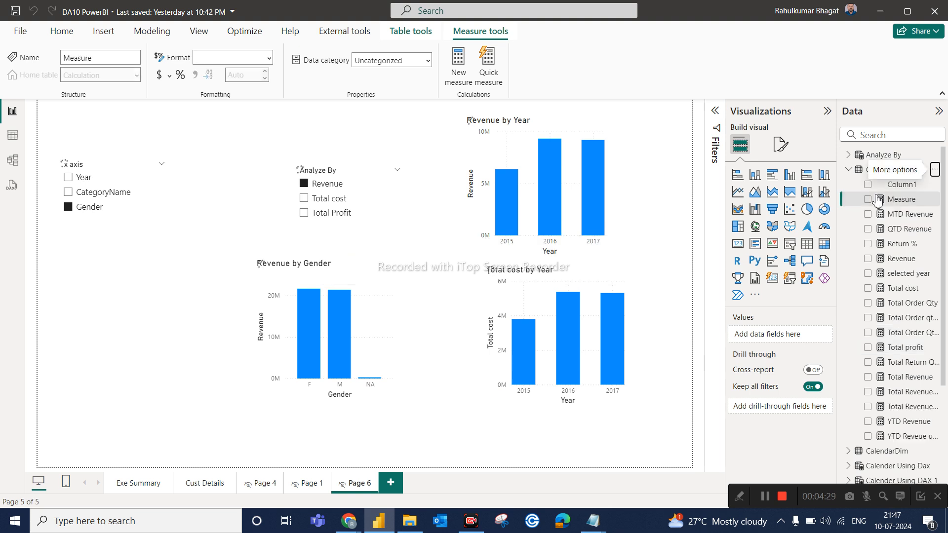
Step: Fill the new measure with the copied Time Intelligence Functions code, remove the duplicate name Time Intiligence DAX before it, and commit the formula
type("Tim")
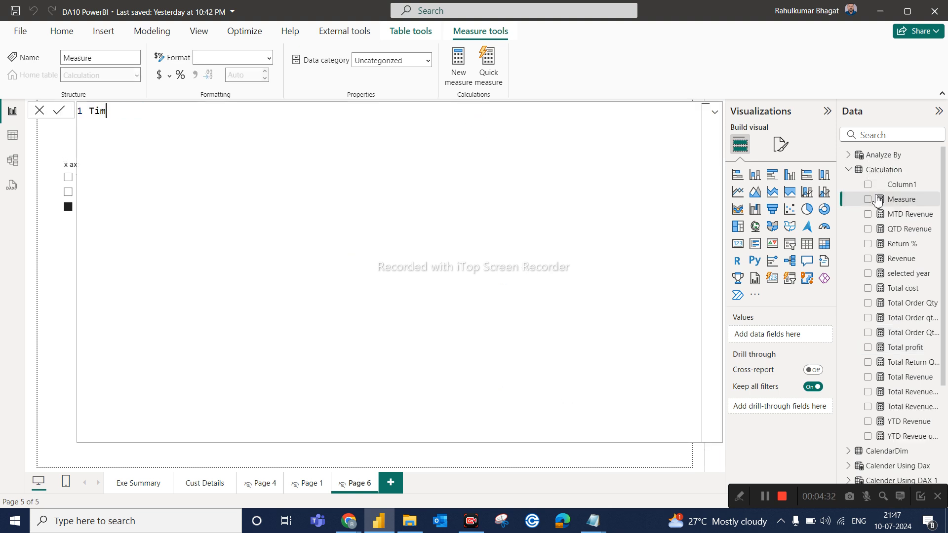
type("e Intiligence DAX =")
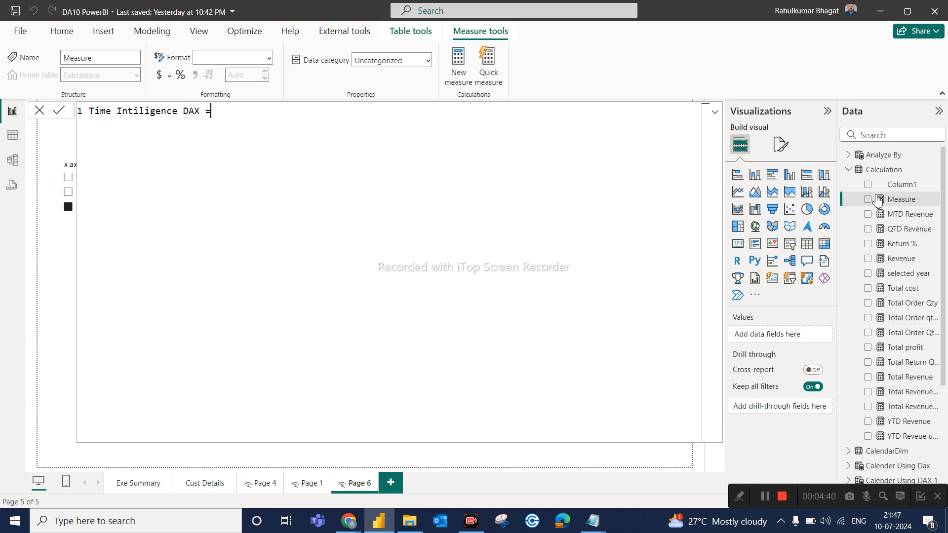
type("Time Intelligence Functions = var DATEADD_ = CALCULATE([Total Sale],  DATEADD(CalandarDim[Date], -1, MONTH)) var DATESBETWEEN_ = CALCULATE([Total Sale],  DATESBETWEEN(CalandarDim[Date],FIRSTDATE(CalandarDim[Date]), LASTDATE(CalandarDim[Date] ))) var DATEDIFF_ = DATEDIFF(FIRSTDATE(CalandarDim[Date]), LASTDATE(CalandarDim[Date]), DAY) var DATESMTD_ = CALCULATE([Total Sale],  DATESMTD(CalandarDim[Date])) var DATESQTD_ = CALCULATE([Total Sale],  DATESQTD(CalandarDim[Date])) var DATESYTD_ = CALCULATE([Total Sale],  DATESYTD(CalandarDim[Date]))  var DATESINPERIOD_ = CALCULATE([Total Sale],  DATESINPERIOD(CalandarDim[Date],DATE(2020,12,1), 10, DAY))  var ENDOFMONTH_ = ENDOFMONTH(CalandarDim[Date]) var ENDOFQUARTER_ = ENDOFQUARTER(CalandarDim[Date]) var ENDOFYEAR_ = ENDOFYEAR(CalandarDim[Date])  var NEXTQUARTER_ = NEXTQUARTER(CalandarDim[Date]) var NEXTDAY_ = NEXTDAY(CalandarDim[Date]) var NEXTMONTH_ = NEXTMONTH(CalandarDim[Date]) var PREVIOUSMONTH_ = PREVIOUSMONTH(CalandarDim[Date]) var SAMEPERIODLASTYEAR_ = SAMEPERIODLASTYEAR(CalandarDim[Date])  RETURN ENDOFMONTH_")
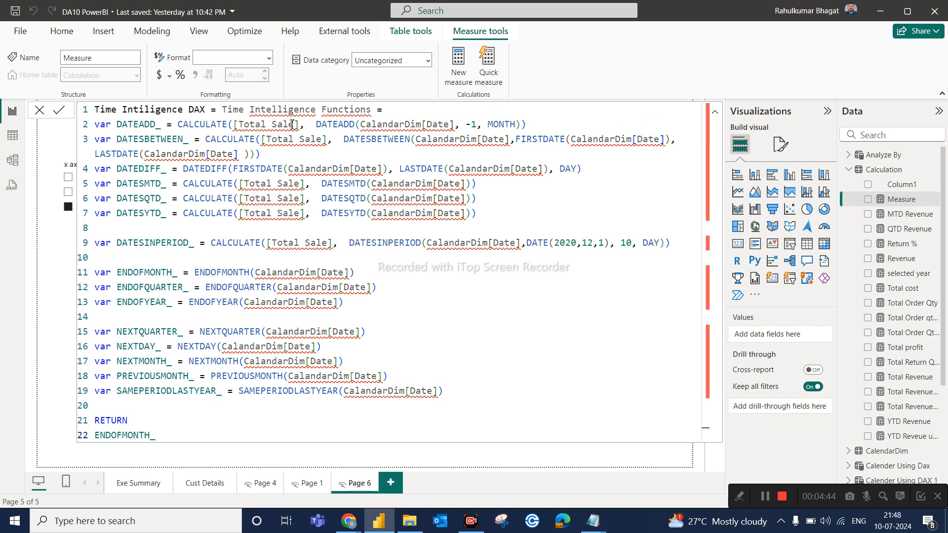
left_click_drag(223, 114, 91, 118)
key("BackSpace")
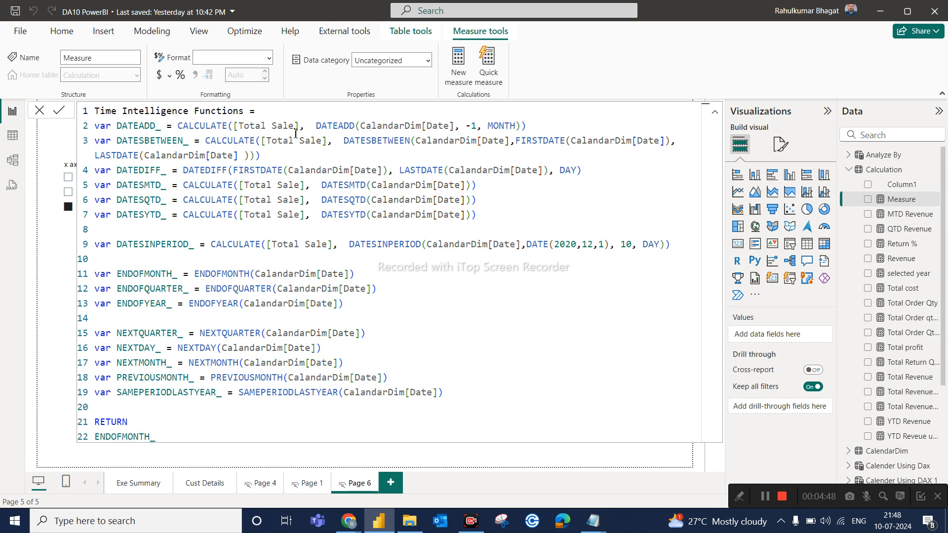
left_click(192, 428)
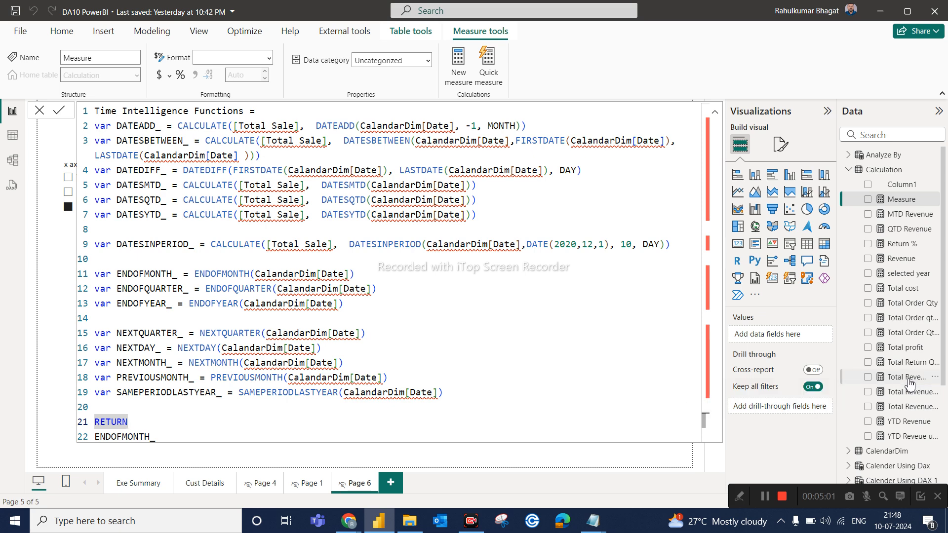
key("Return")
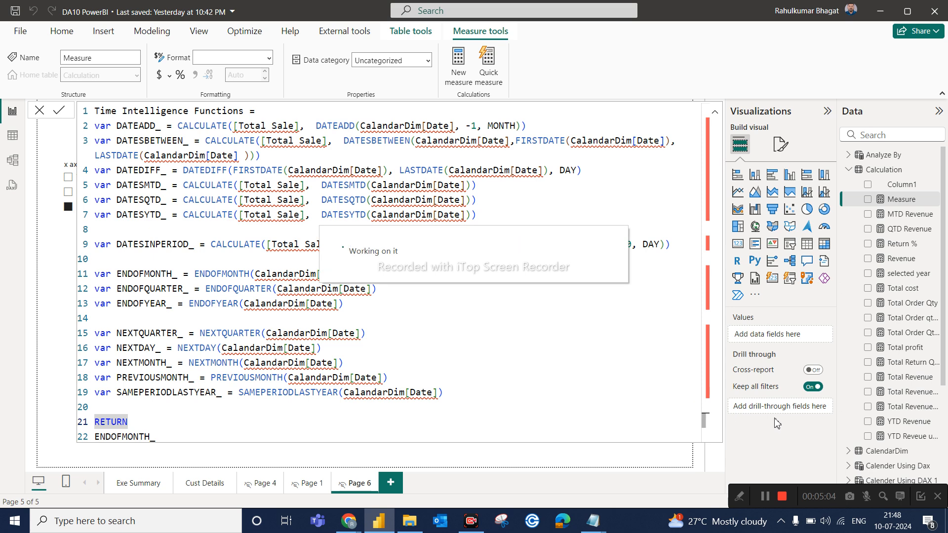
Step: Check the past-month revenue measures, then rename the Revenue measure as Total Sales, commit it and close its formula editor
left_click(912, 393)
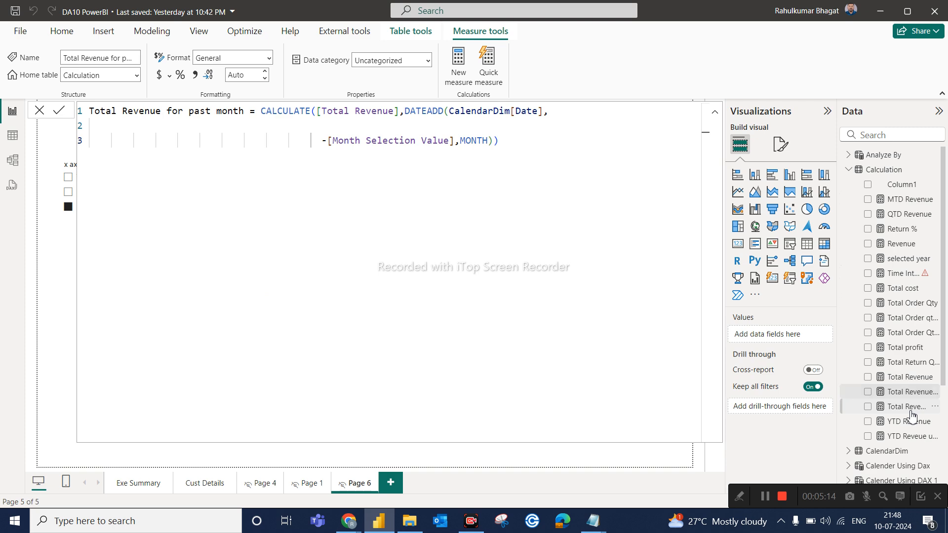
left_click(910, 410)
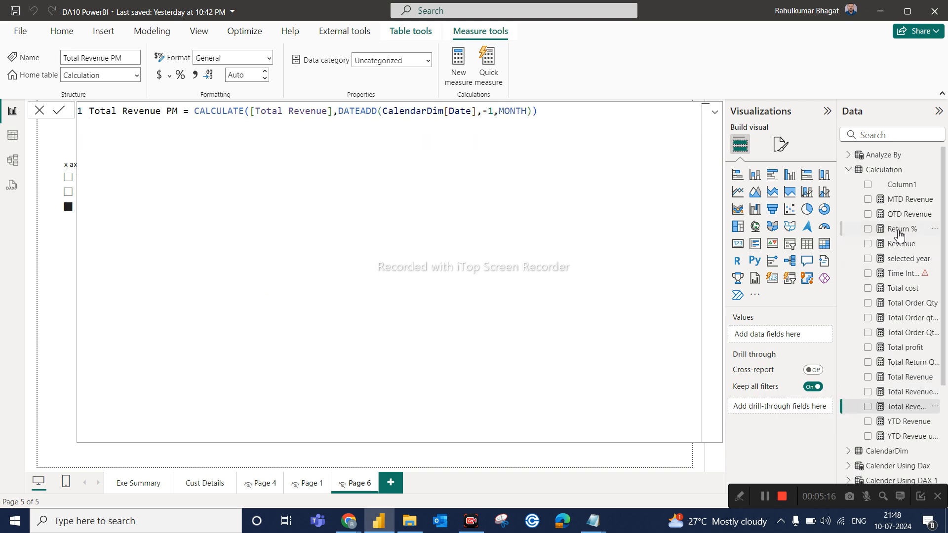
left_click(900, 245)
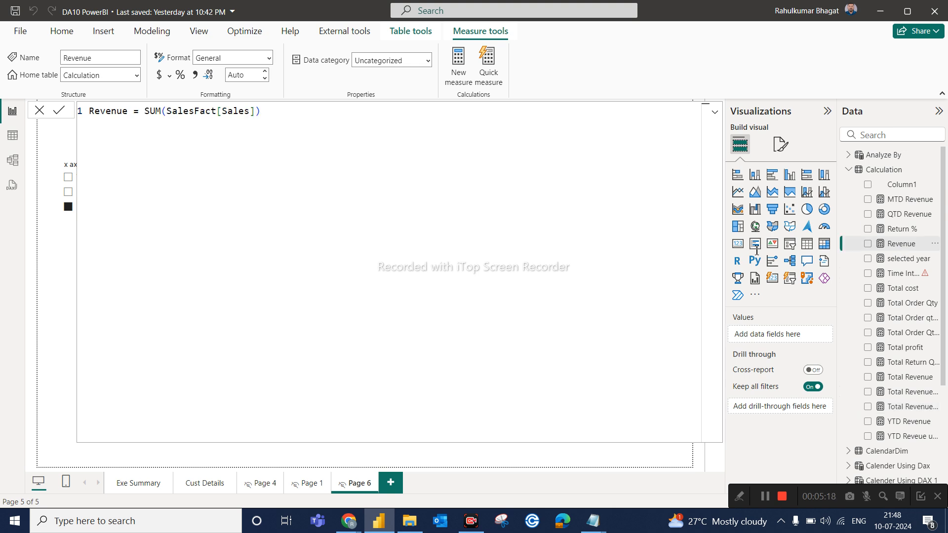
left_click(130, 113)
key("BackSpace")
key("BackSpace")
key("BackSpace")
key("BackSpace")
key("BackSpace")
key("BackSpace")
key("BackSpace")
type("Total ")
type("Sa")
type("lrs")
key("BackSpace")
key("BackSpace")
type("es")
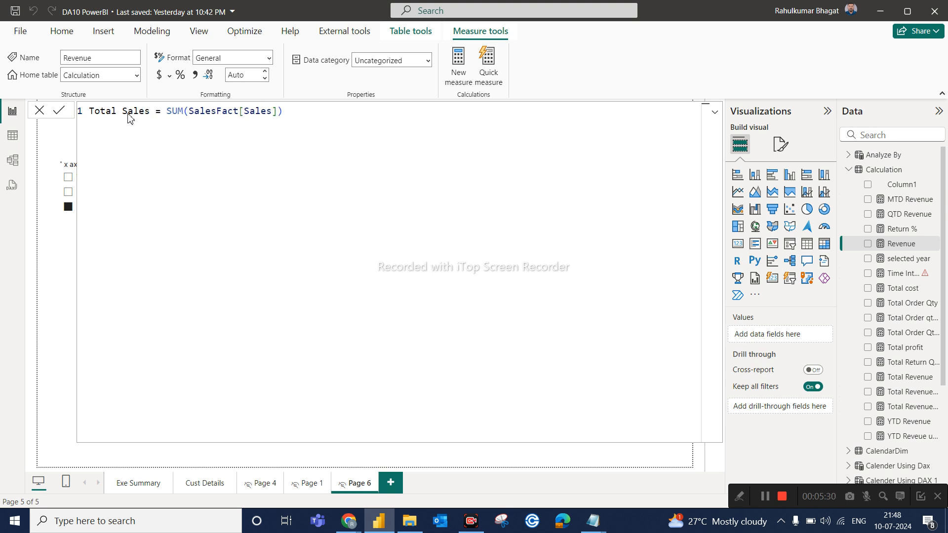
left_click(63, 110)
left_click(39, 110)
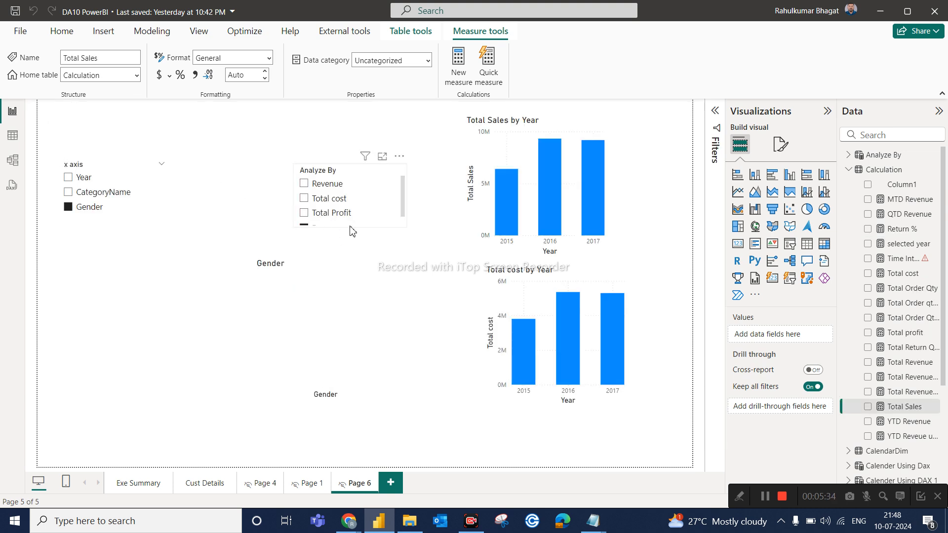
Step: Switch the Analyze By slicer on Page 6 to Total Profit and then to Revenue
scroll(352, 198, "down", 1)
scroll(352, 198, "up", 1)
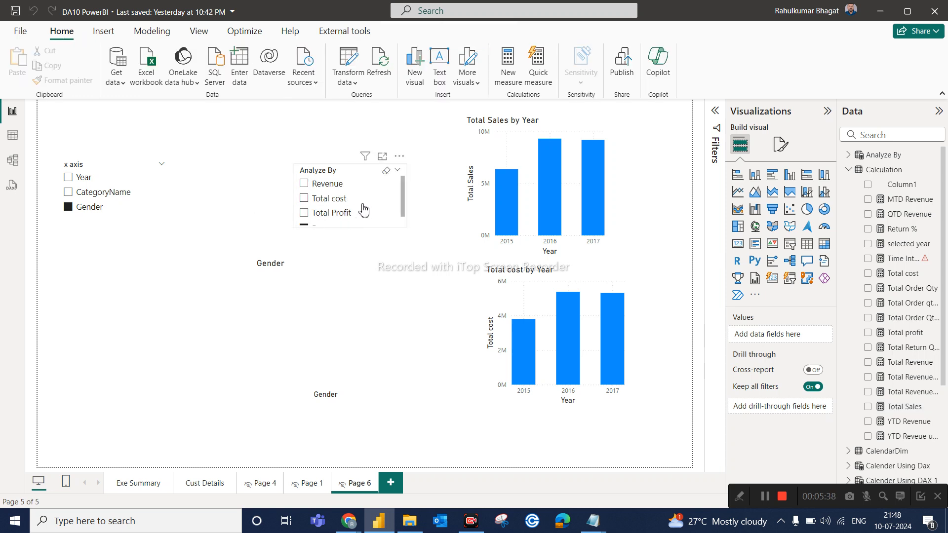
scroll(358, 207, "down", 1)
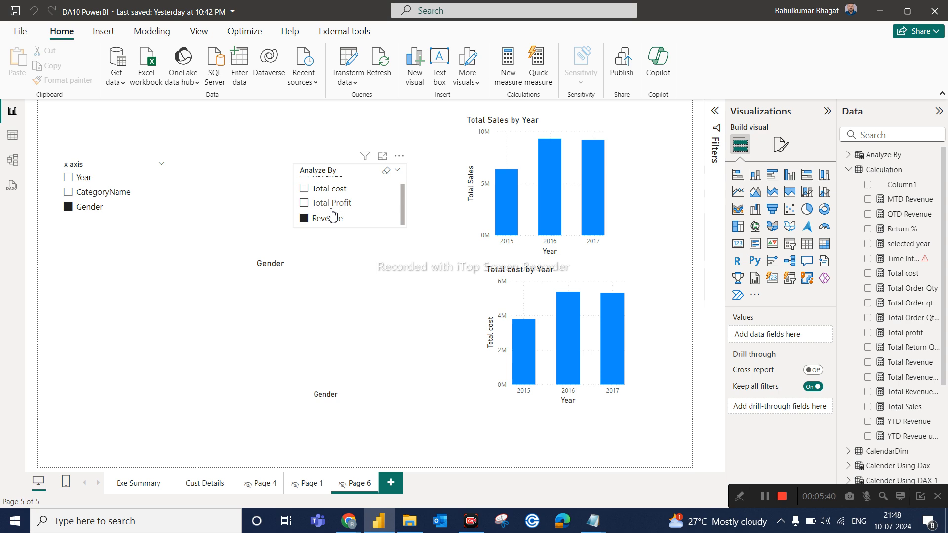
left_click(331, 203)
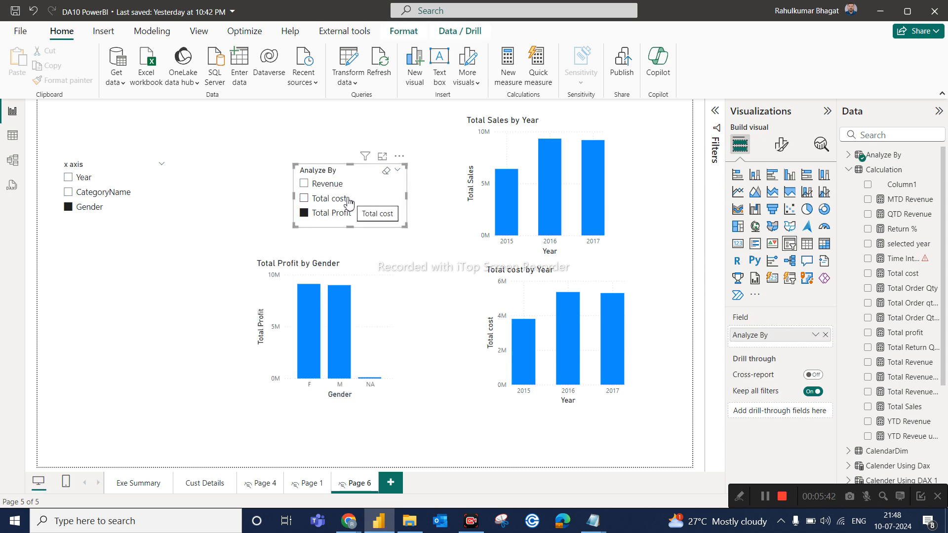
left_click(330, 190)
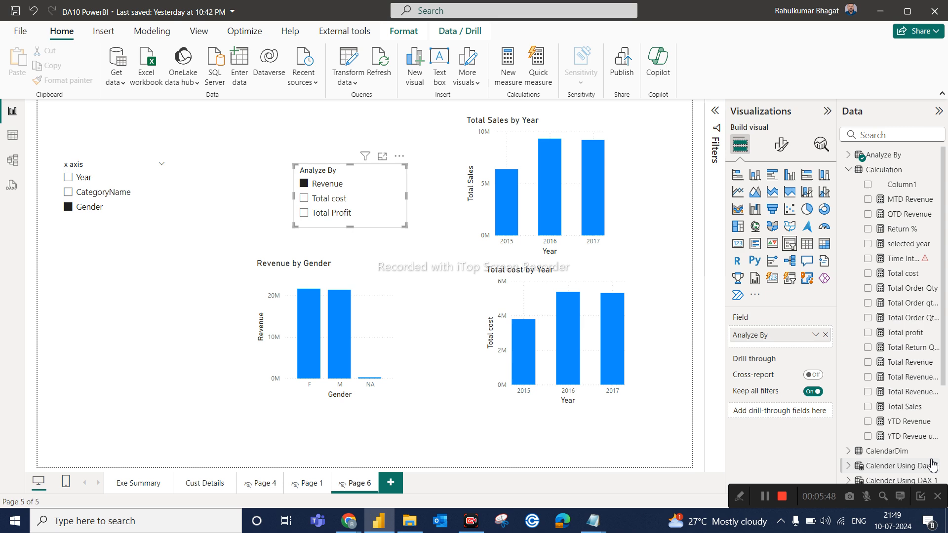
Step: Copy the table name CalandarDim from the Time Intelligence Functions formula and rename the CalendarDim table with it
left_click(903, 258)
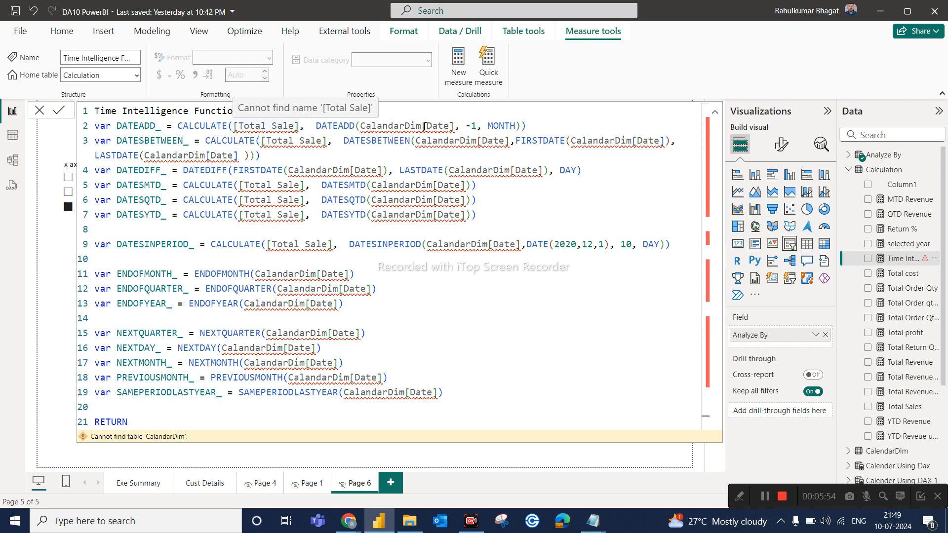
left_click_drag(421, 127, 362, 124)
key("ctrl+c")
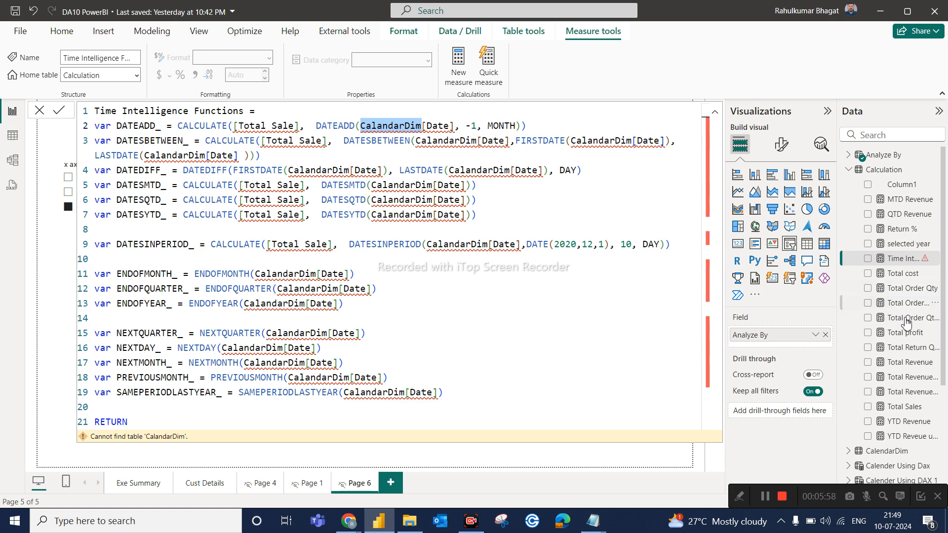
scroll(903, 321, "down", 4)
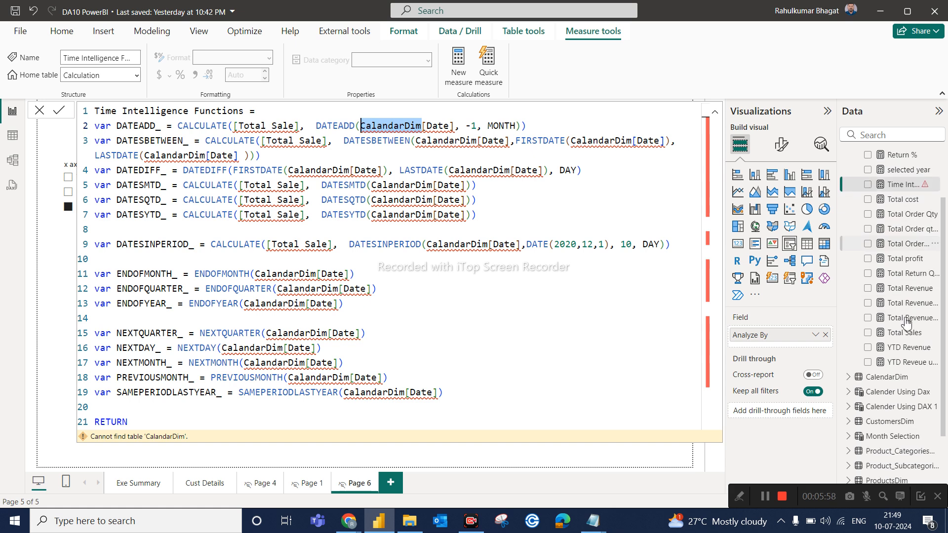
mouse_move(892, 377)
left_click(892, 375)
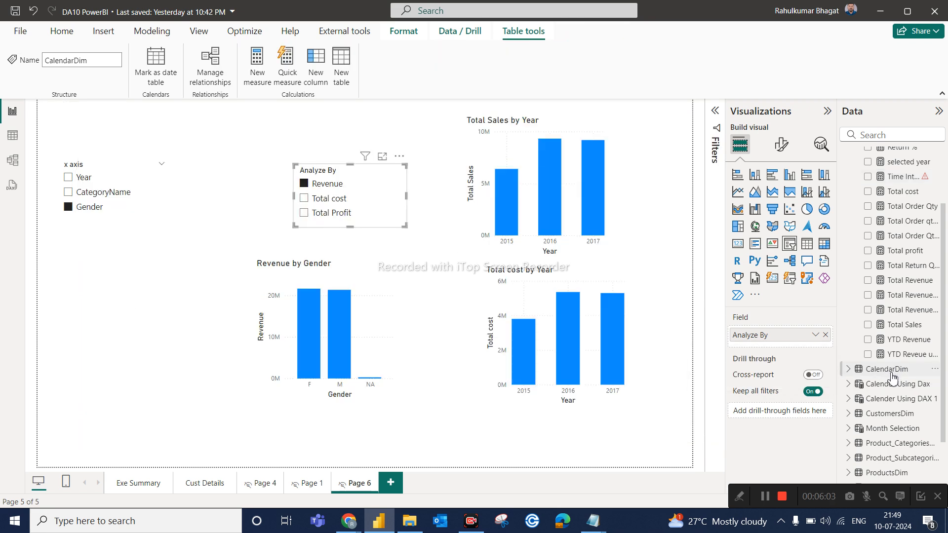
double_click(891, 376)
key("ctrl+v")
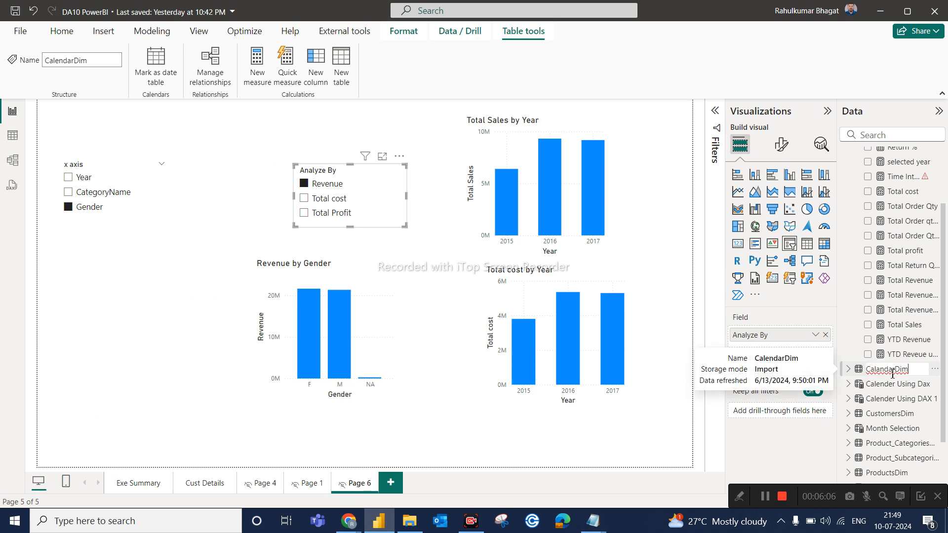
key("Return")
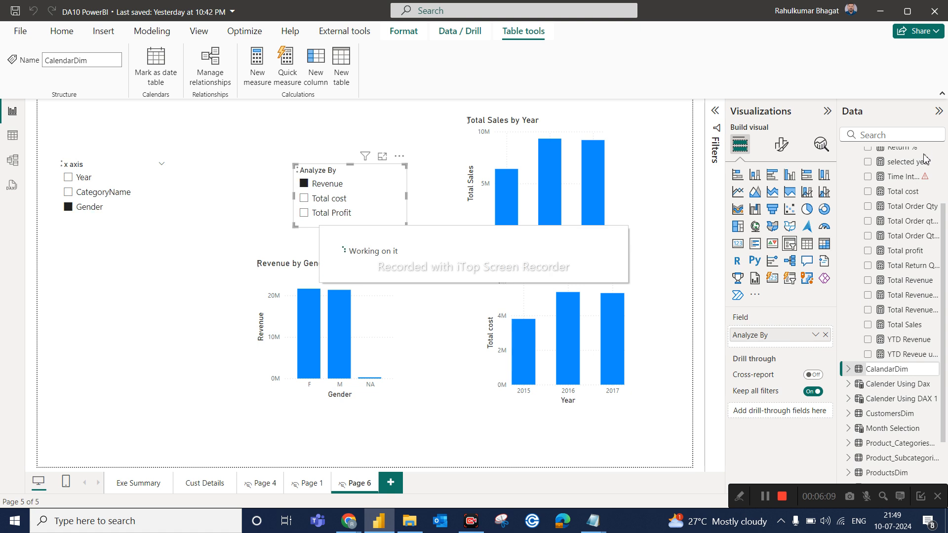
Step: Recheck the Time Intelligence Functions formula, then rename the Total Sales measure as Total Sale and close its formula editor
left_click(913, 185)
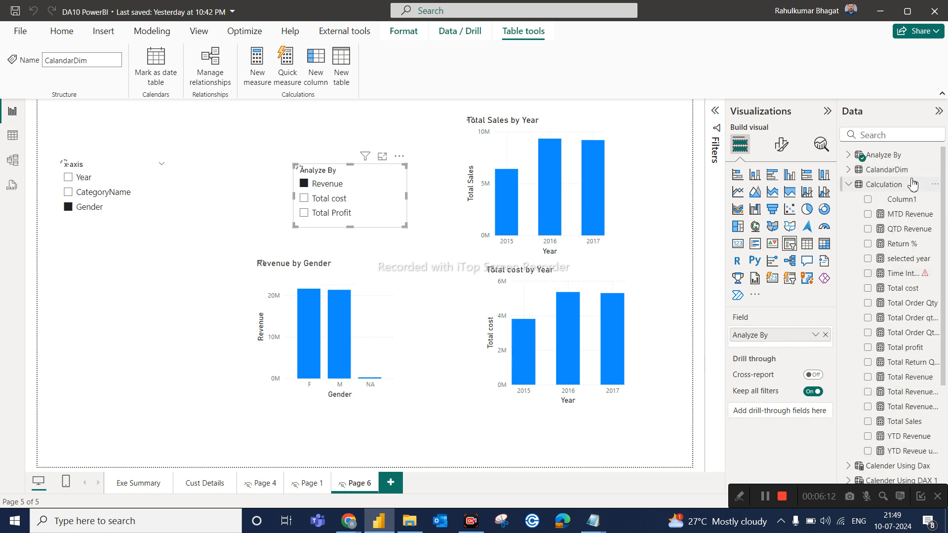
left_click(907, 273)
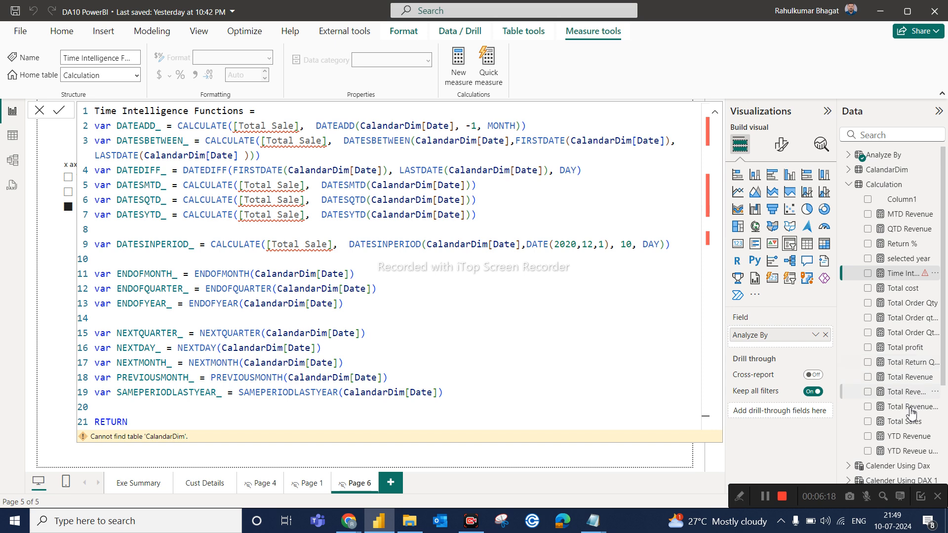
left_click(910, 424)
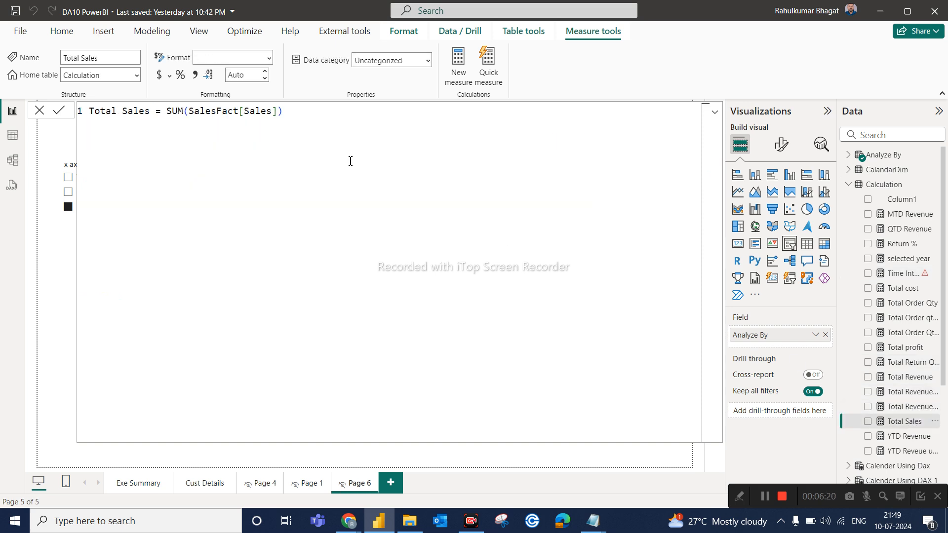
key("BackSpace")
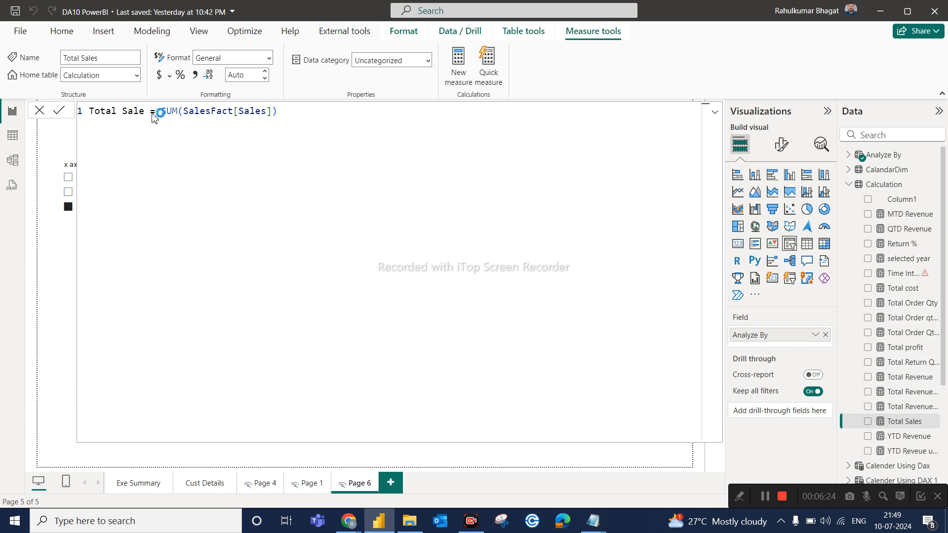
key("Return")
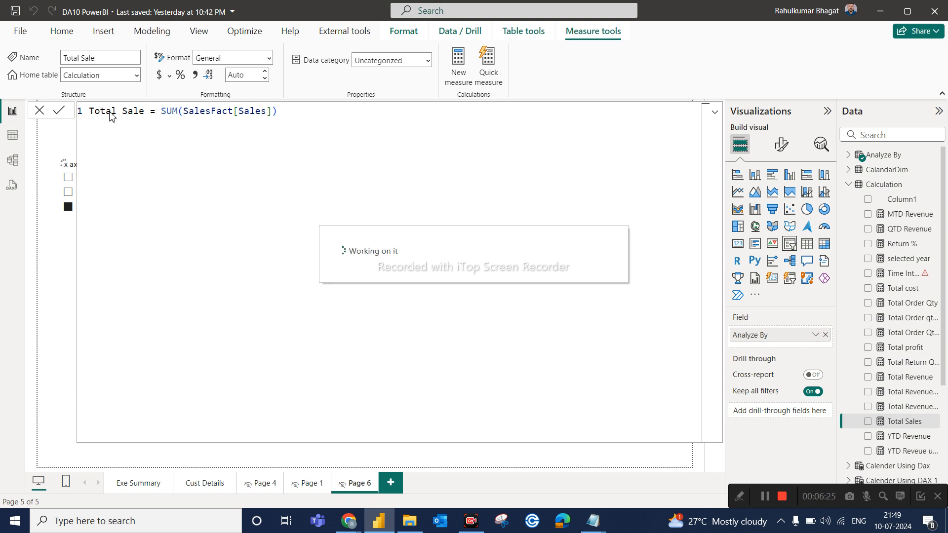
left_click(40, 112)
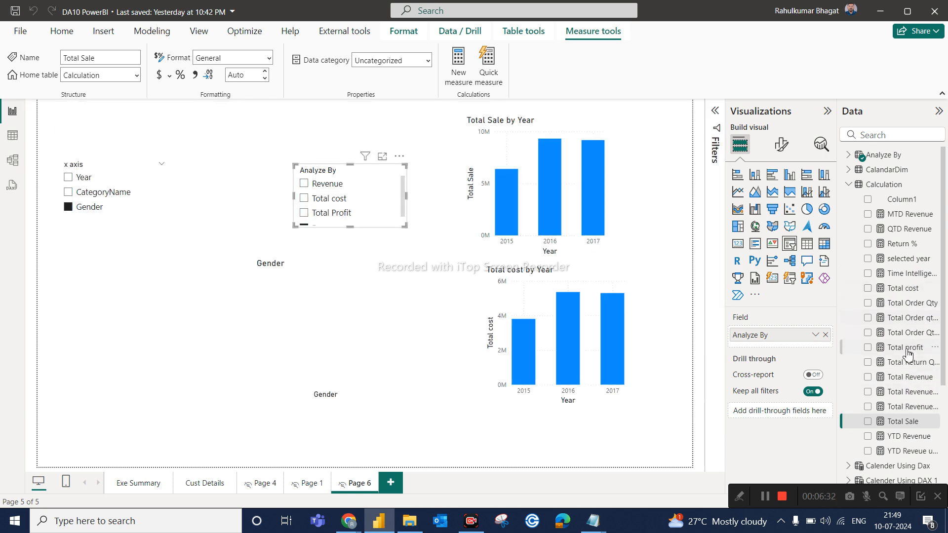
Step: Remove ENDOFMONTH_ from the RETURN part of the Time Intelligence Functions measure, leaving an empty line below RETURN
left_click(896, 276)
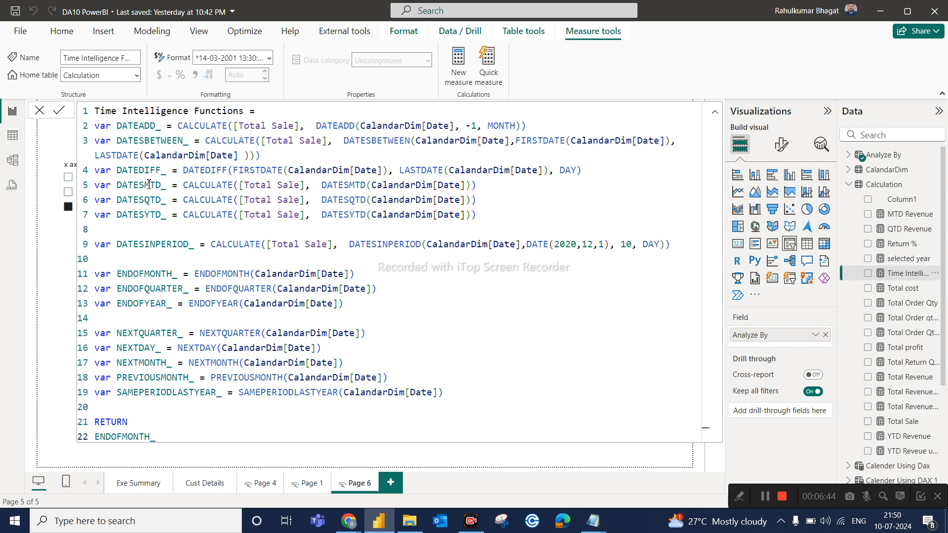
scroll(132, 423, "down", 1)
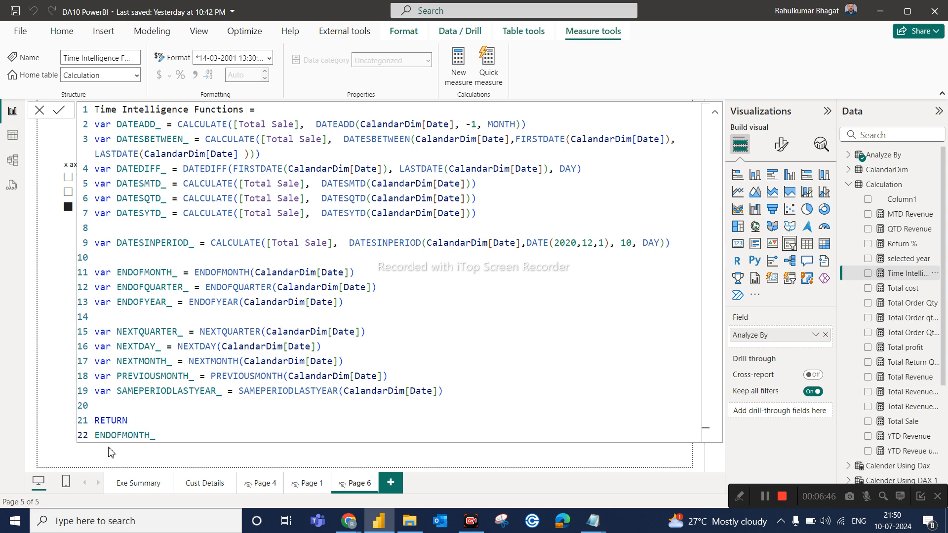
left_click(160, 434)
key("BackSpace")
key("BackSpace")
key("BackSpace")
key("BackSpace")
key("BackSpace")
key("BackSpace")
key("BackSpace")
key("BackSpace")
key("BackSpace")
key("BackSpace")
key("BackSpace")
key("BackSpace")
key("BackSpace")
key("BackSpace")
key("BackSpace")
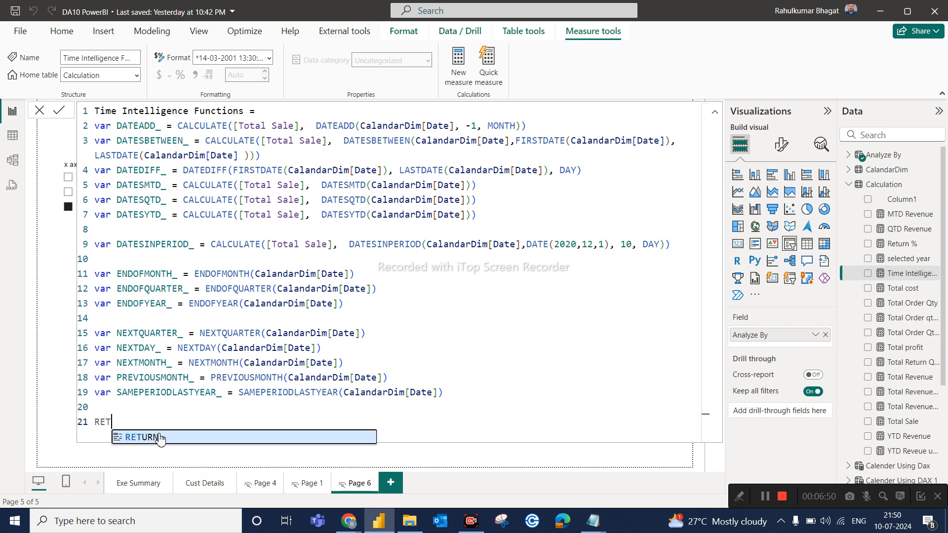
left_click(160, 438)
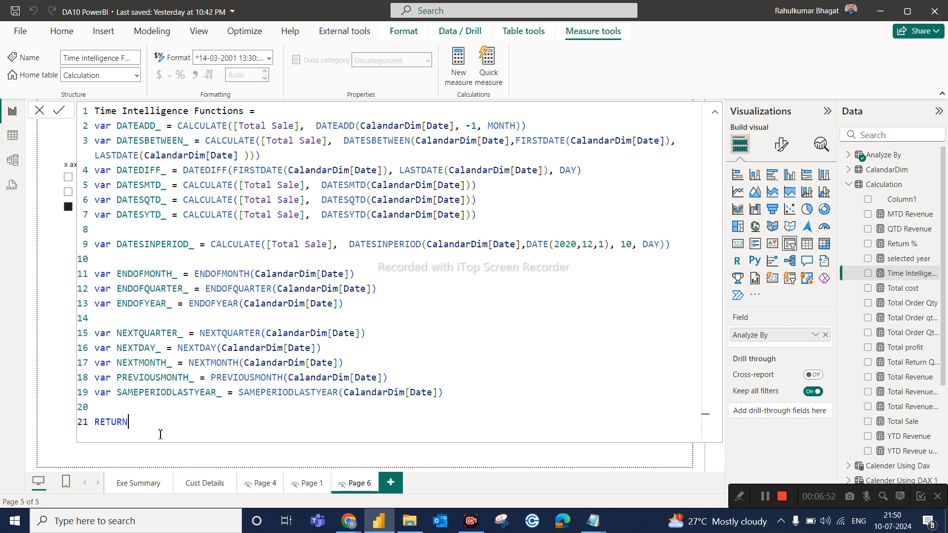
key("Return")
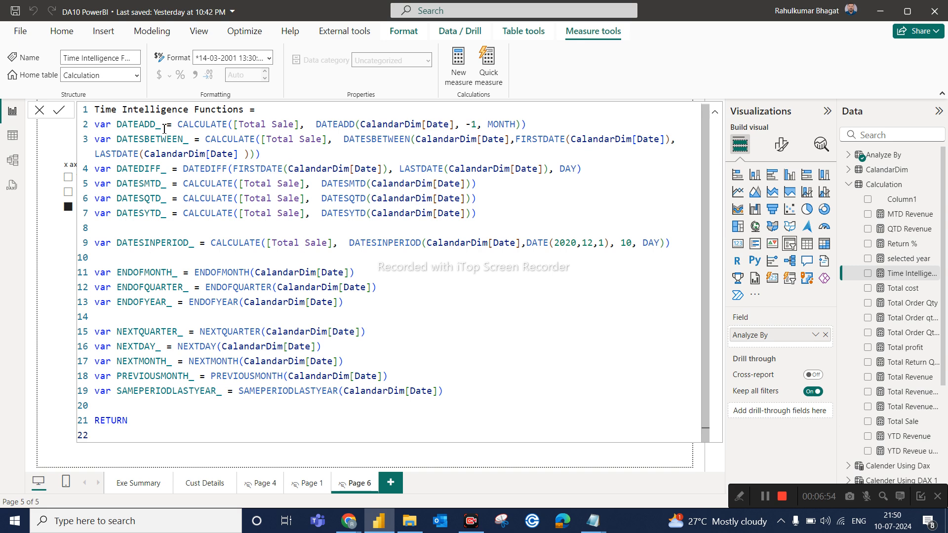
Step: Copy the variable name DATEADD_ onto the empty line below RETURN and commit the measure
left_click_drag(161, 125, 118, 124)
key("ctrl+c")
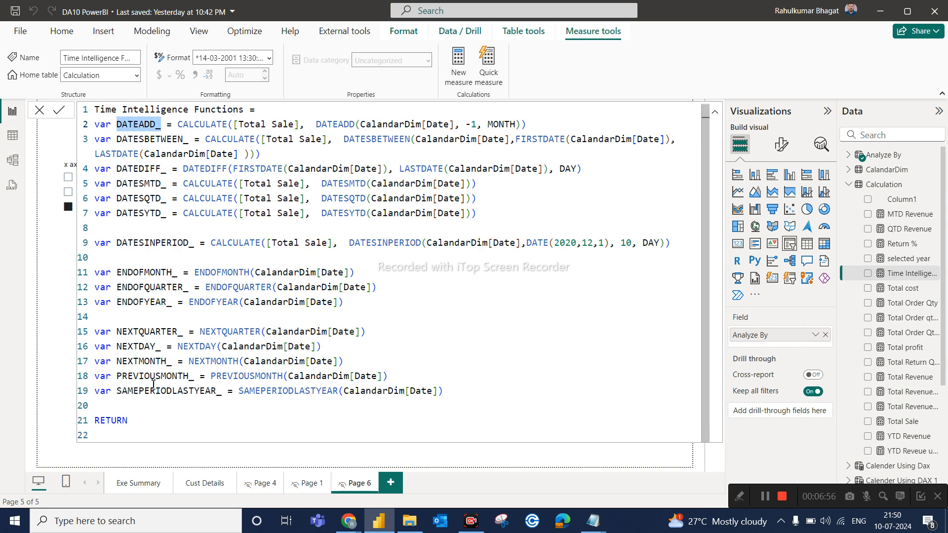
left_click(126, 437)
key("ctrl+v")
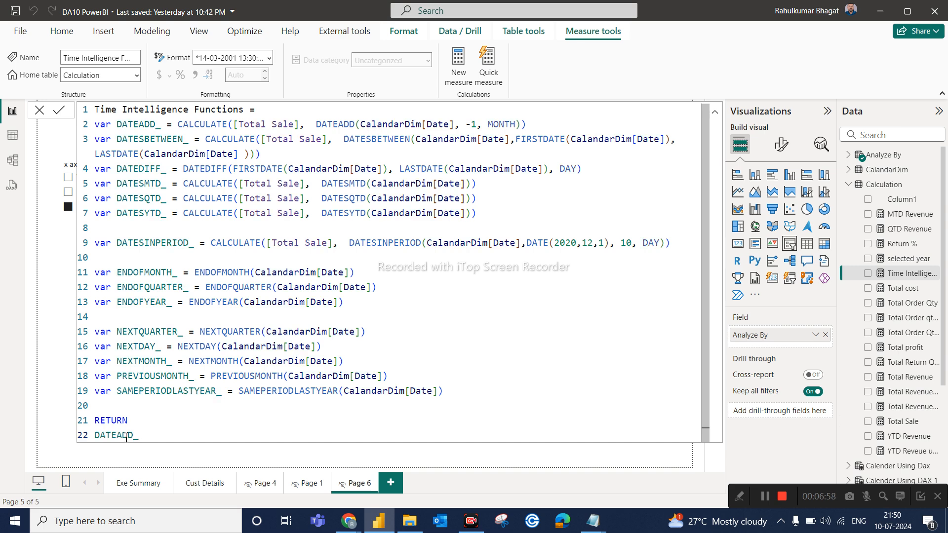
key("Return")
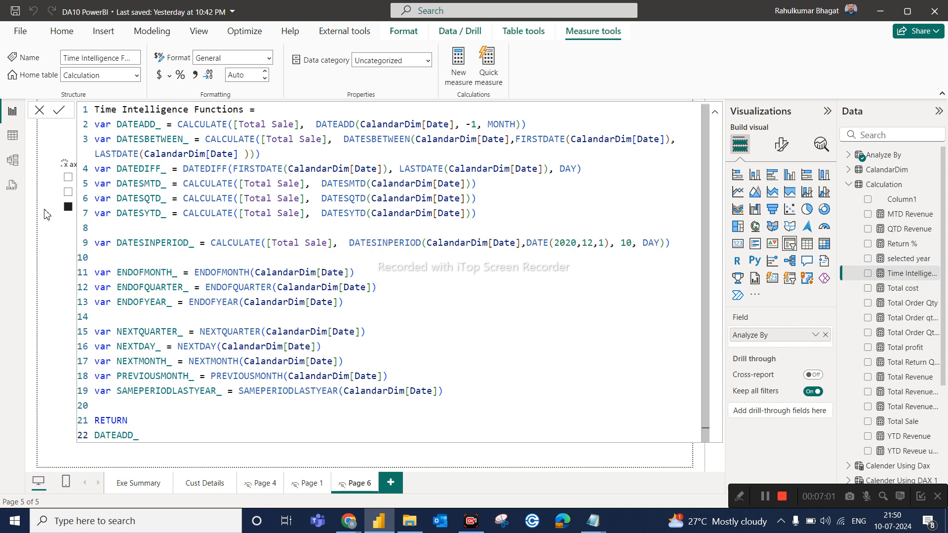
Step: Show the Time Intelligence Functions measure as a widened card on Page 6, then reopen the measure's formula
left_click(39, 110)
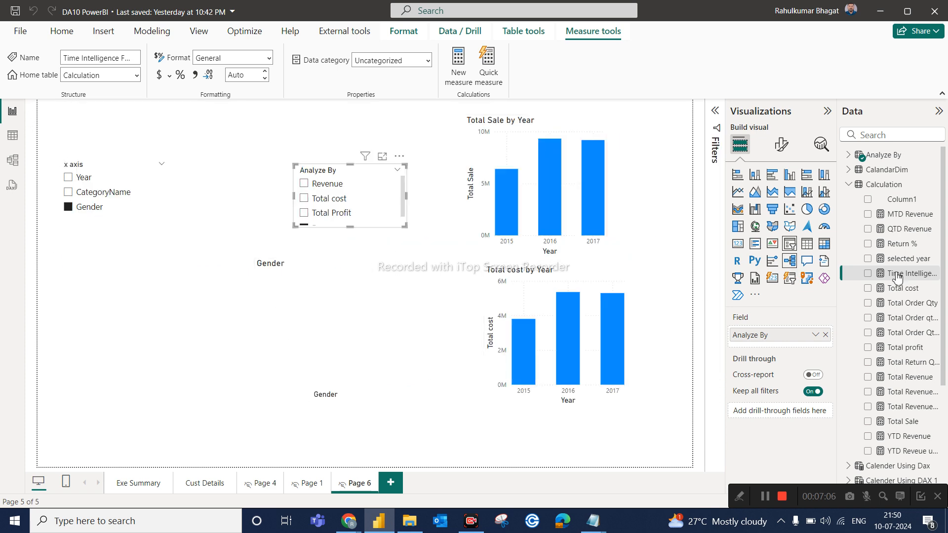
left_click_drag(916, 279, 139, 322)
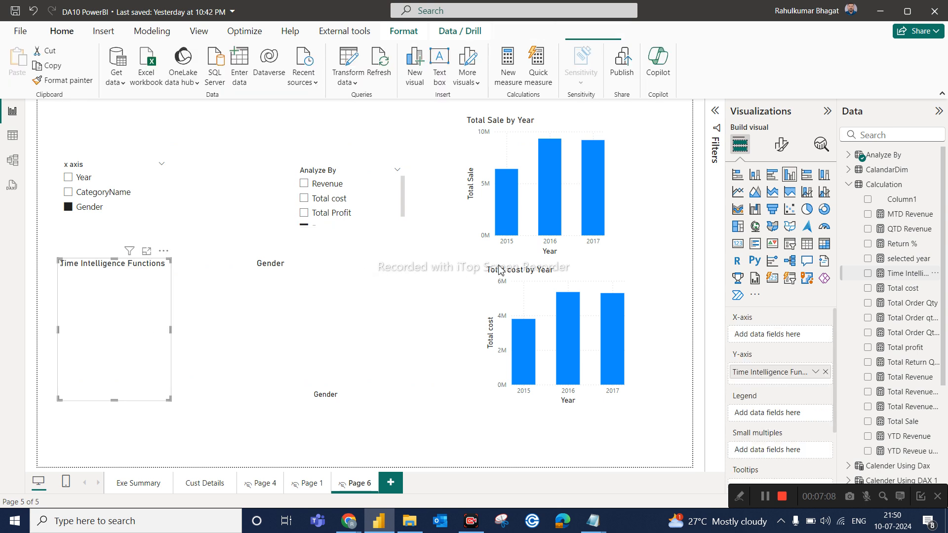
left_click(743, 246)
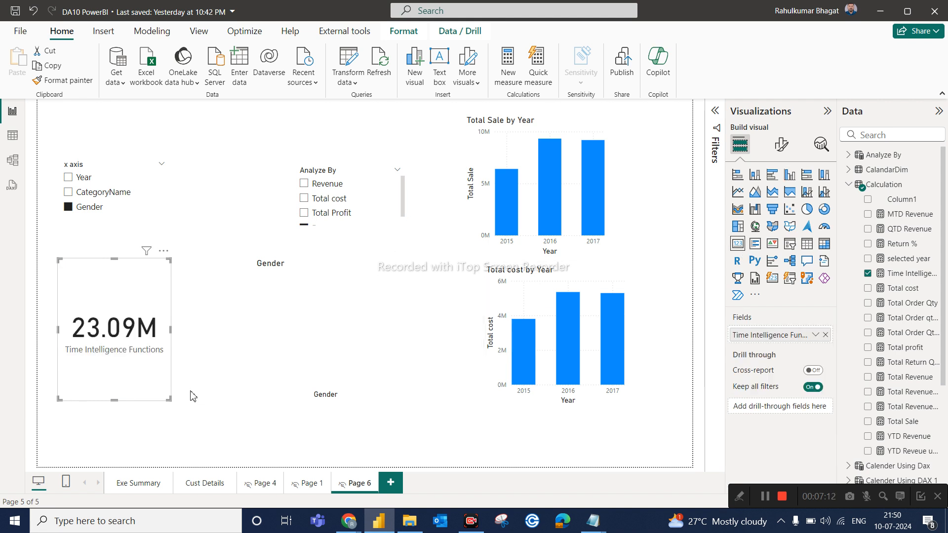
left_click_drag(168, 400, 213, 399)
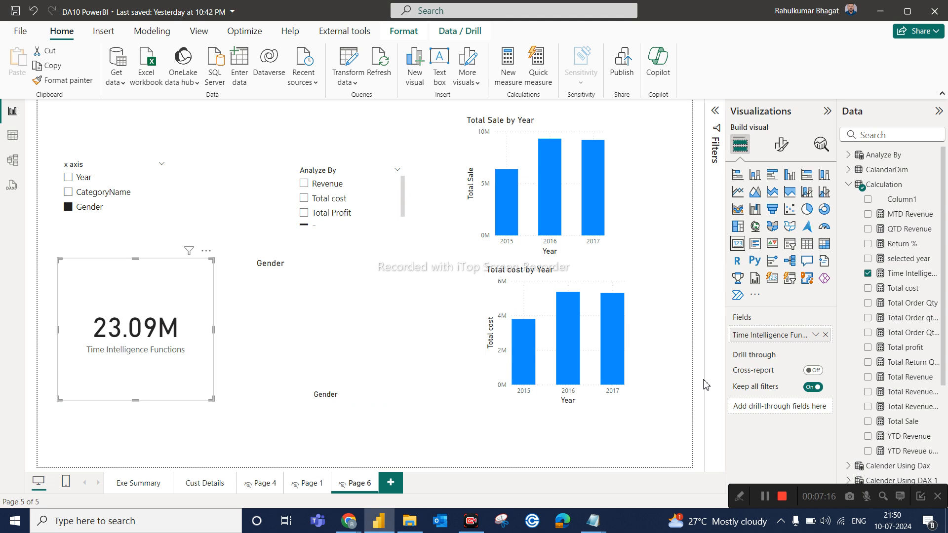
left_click(908, 273)
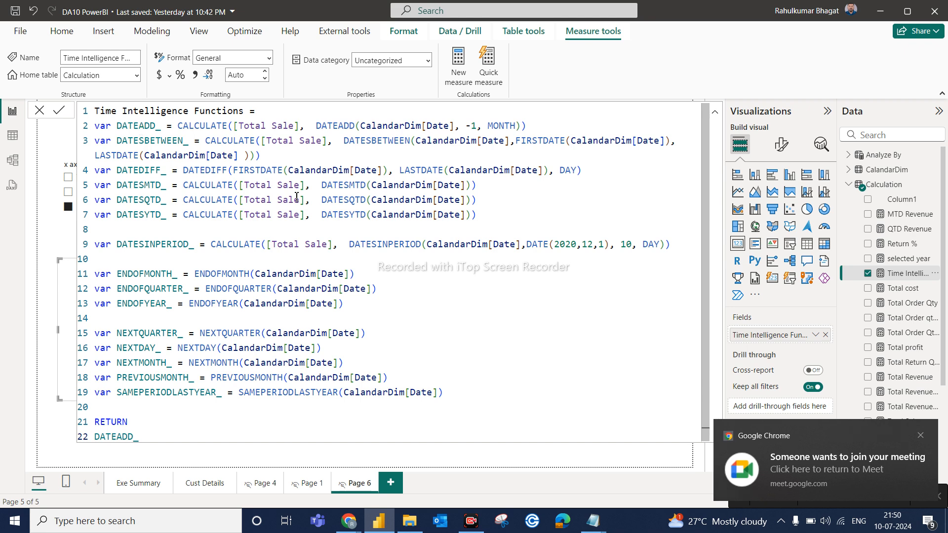
Step: Switch to the Google Meet call, admit the waiting participant, and return to Power BI
left_click(876, 476)
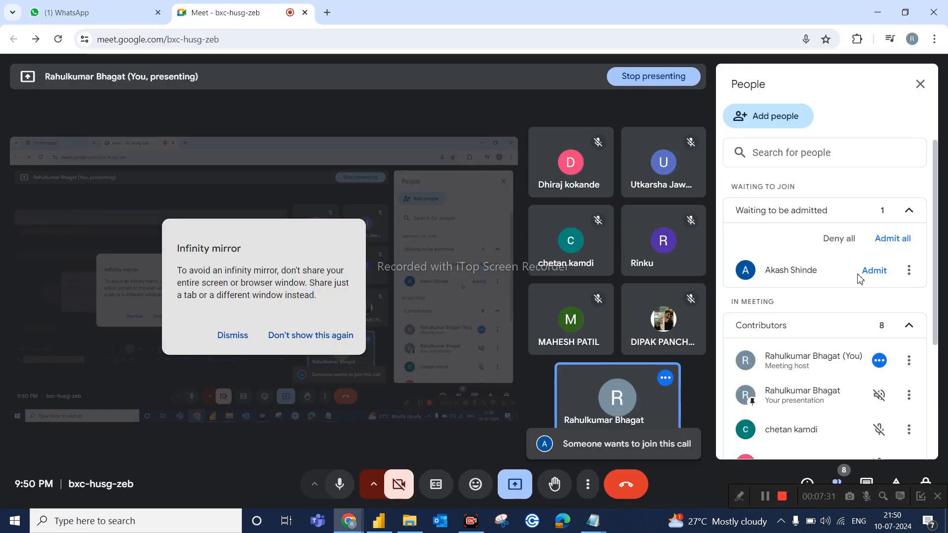
left_click(872, 271)
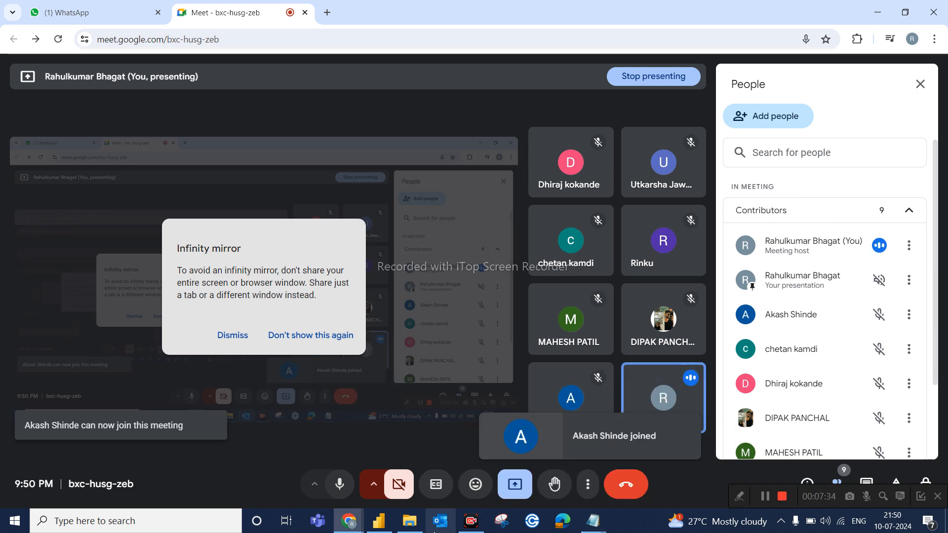
left_click(409, 523)
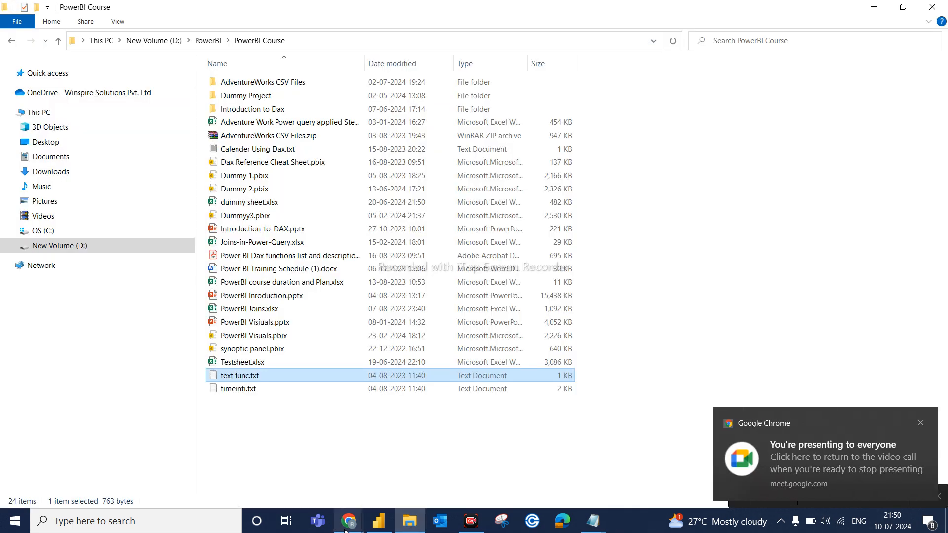
left_click(389, 528)
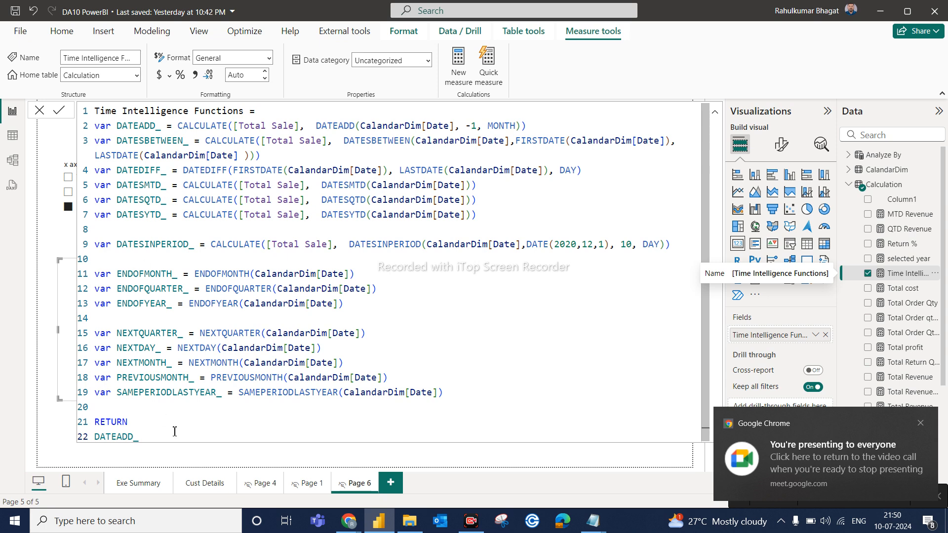
Step: Add a new report page and build a table visual on it listing the CalandarDim Year field without summarization
left_click(393, 484)
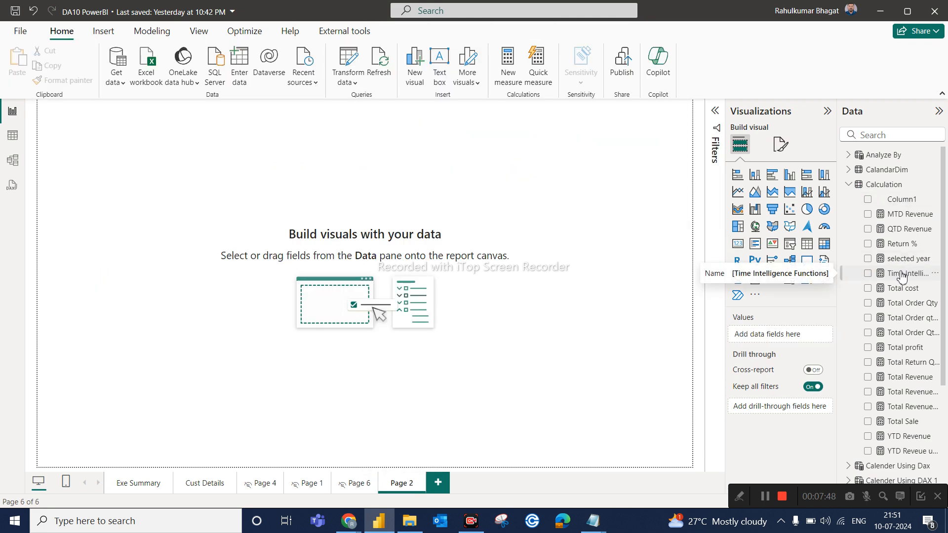
left_click(850, 170)
left_click_drag(899, 279, 371, 234)
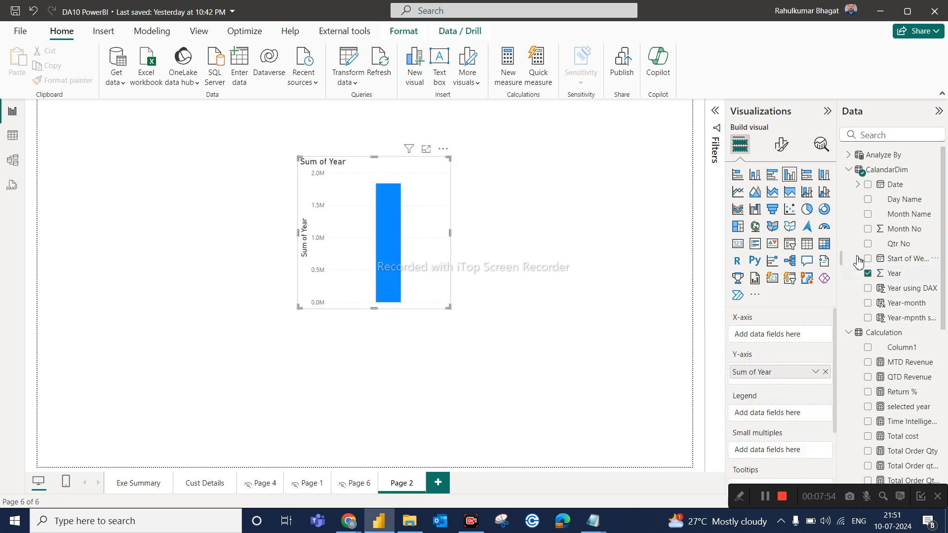
left_click(813, 249)
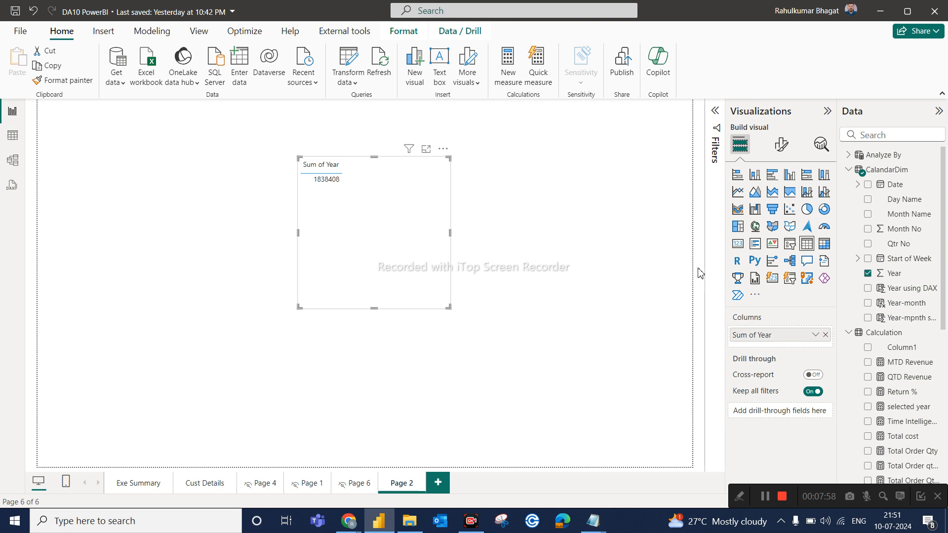
left_click(815, 335)
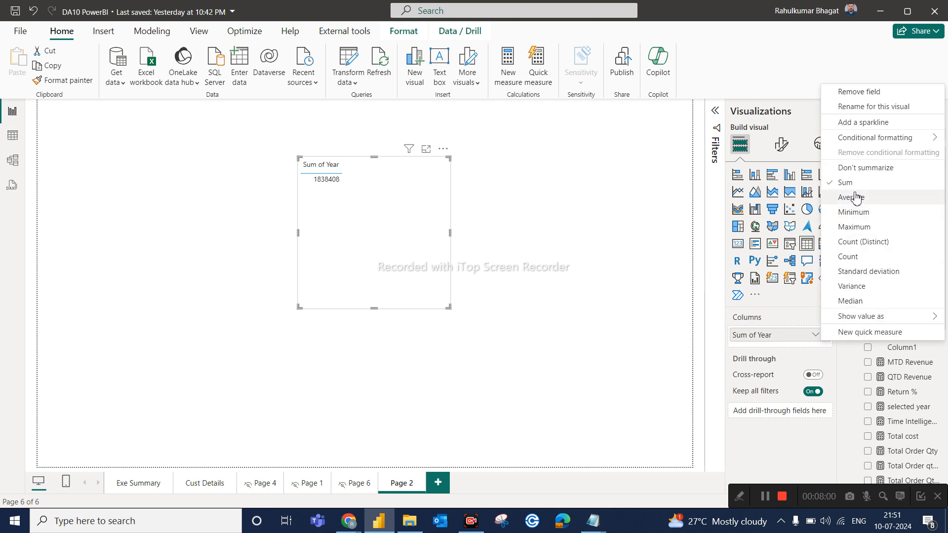
left_click(861, 167)
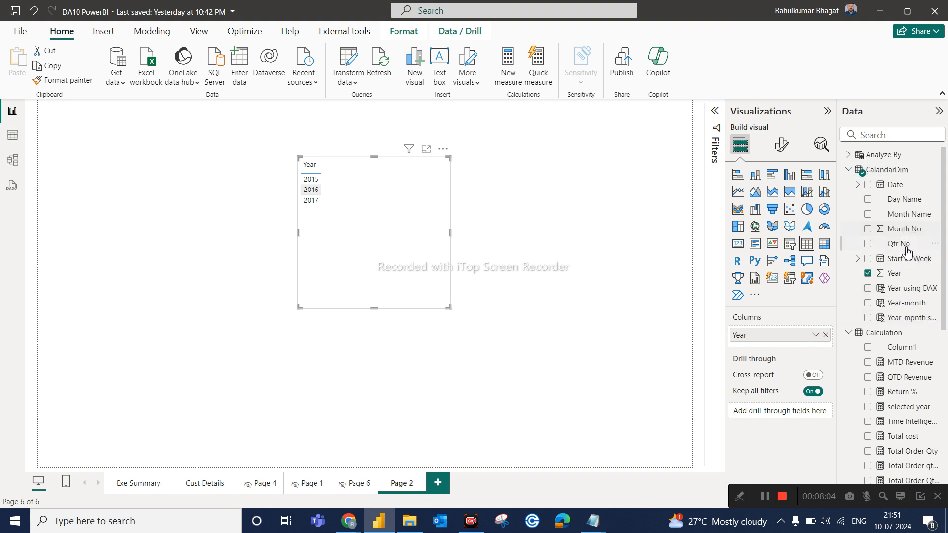
Step: Enlarge the Year table and add Month Name, Total Sale and Time Intelligence Functions as further columns
left_click_drag(907, 215, 816, 346)
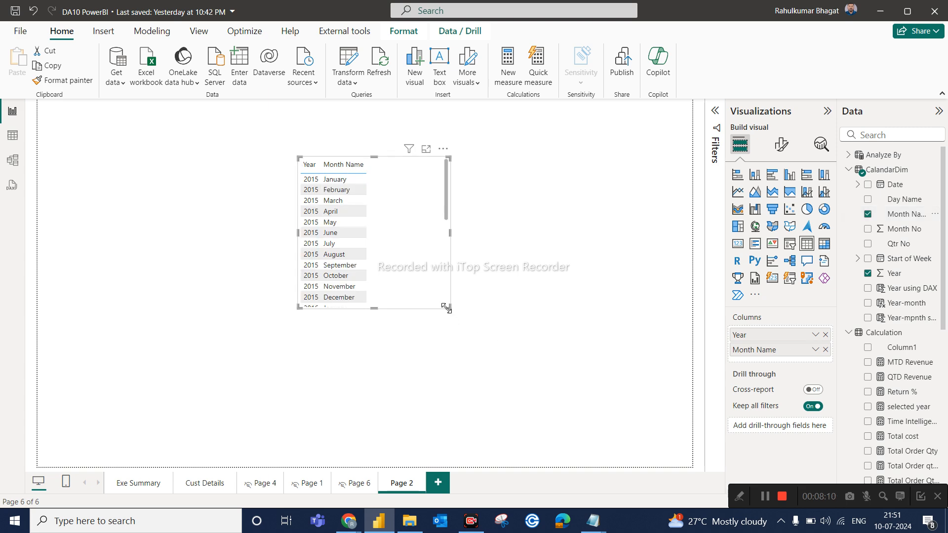
left_click_drag(449, 307, 588, 431)
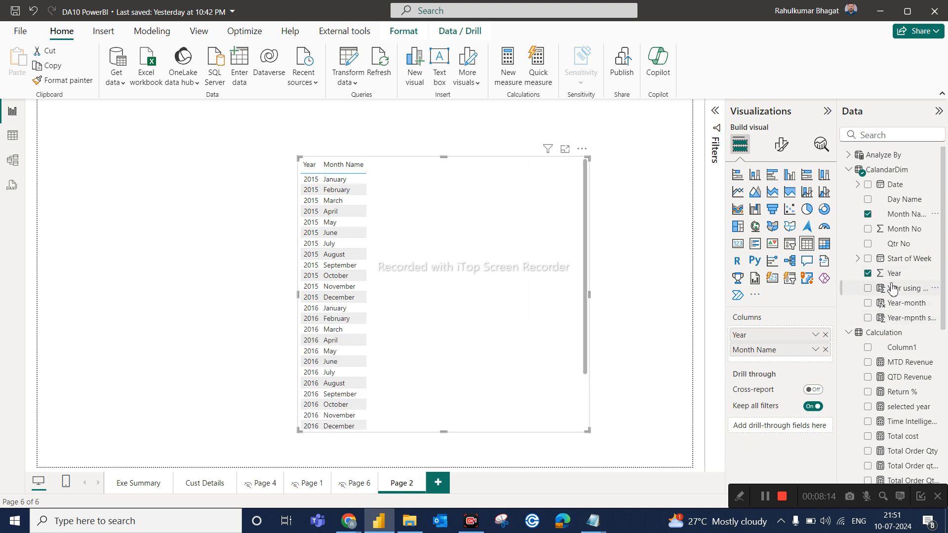
scroll(892, 288, "down", 3)
scroll(919, 413, "down", 3)
left_click_drag(919, 412, 784, 360)
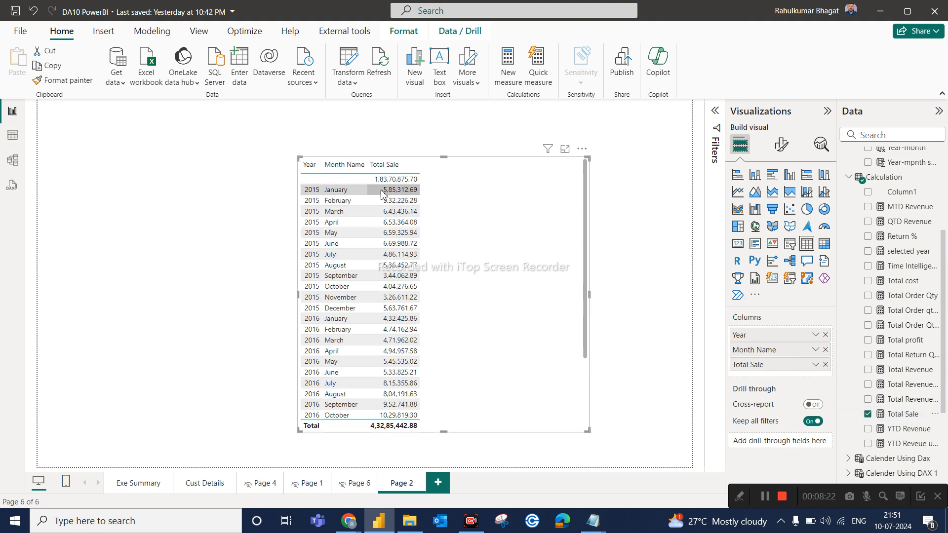
left_click(400, 211)
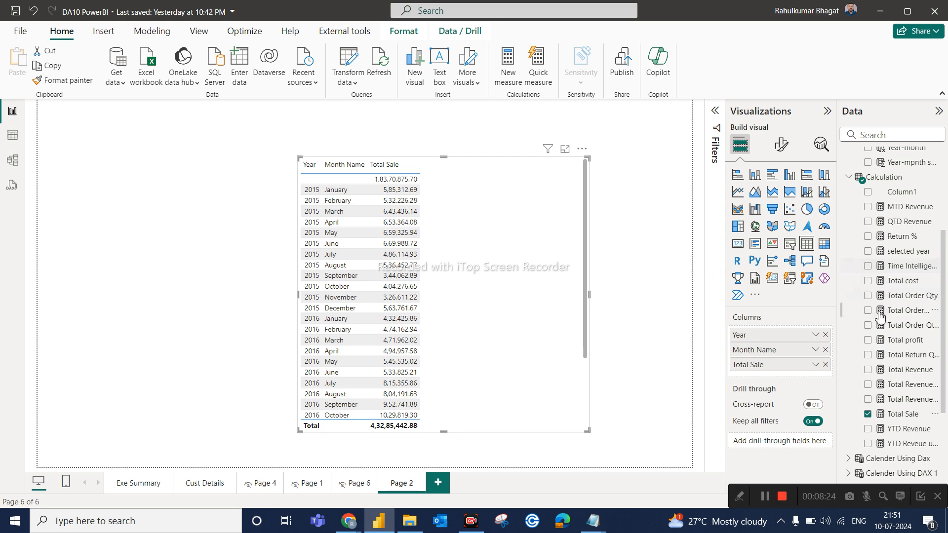
left_click_drag(903, 270, 799, 376)
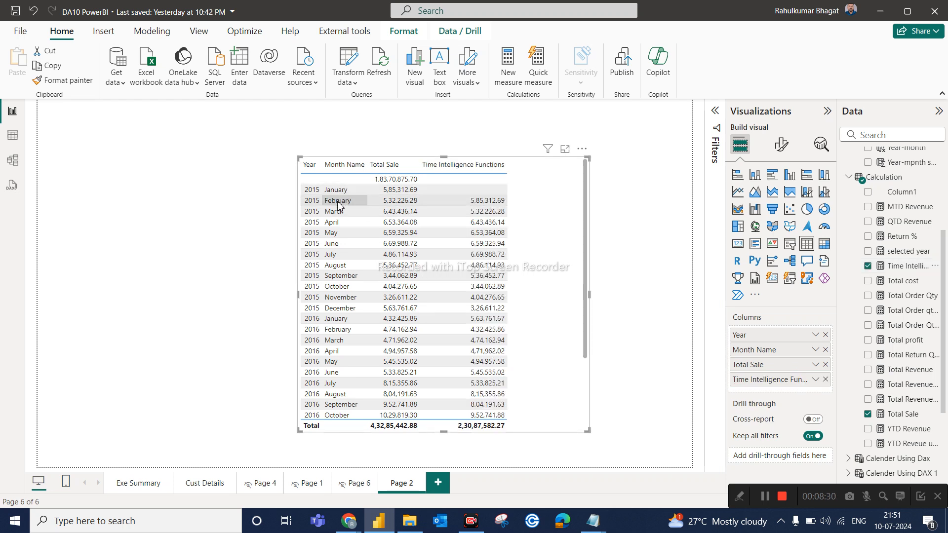
Step: Remove DATEADD_ from below RETURN in the Time Intelligence Functions measure
left_click(901, 268)
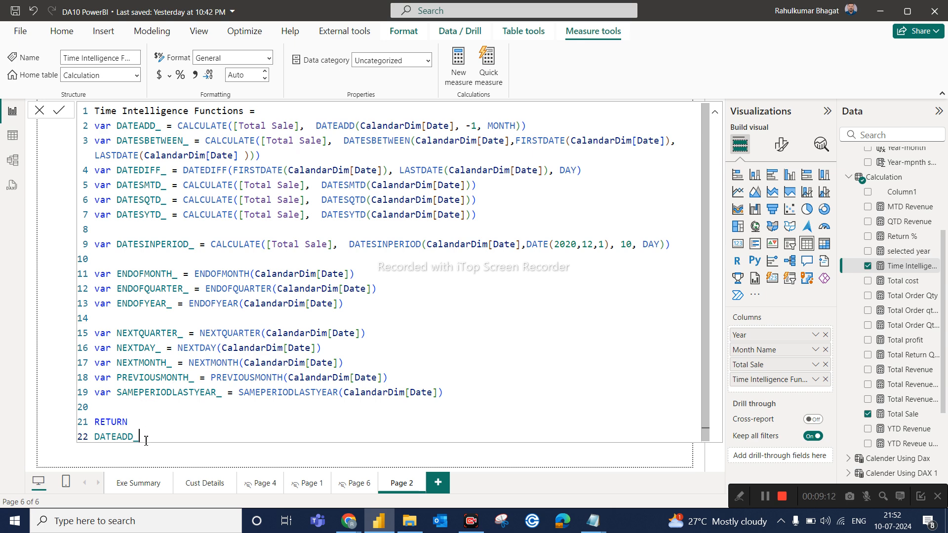
key("BackSpace")
key("BackSpace")
key("BackSpace")
key("BackSpace")
key("BackSpace")
key("BackSpace")
key("BackSpace")
key("BackSpace")
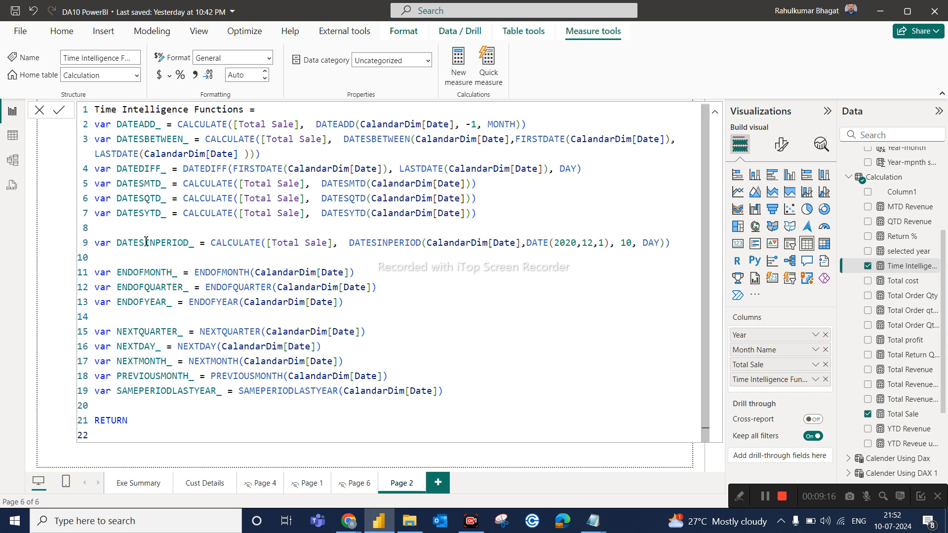
Step: Copy the variable name ENDOFMONTH_ below RETURN, commit the measure and collapse the formula editor to reveal the table
double_click(178, 272)
key("ctrl+c")
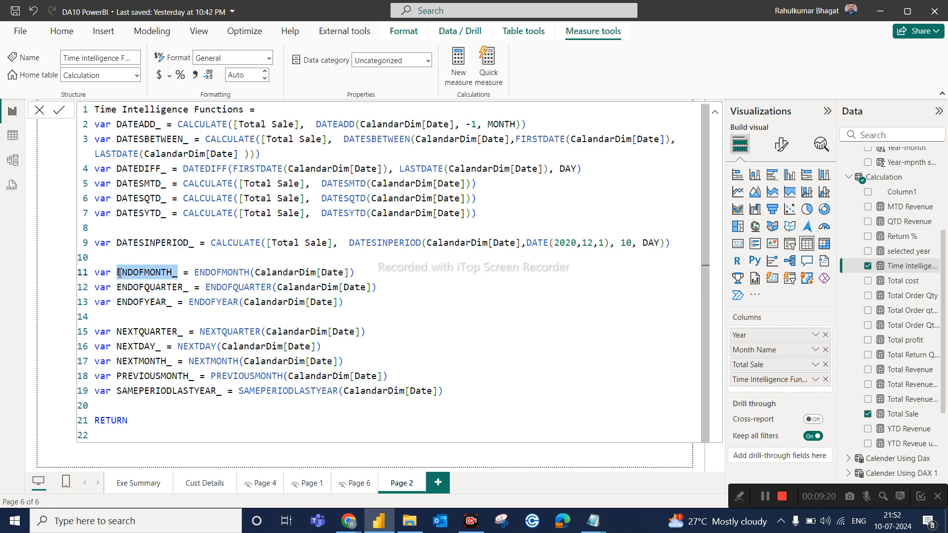
left_click(108, 436)
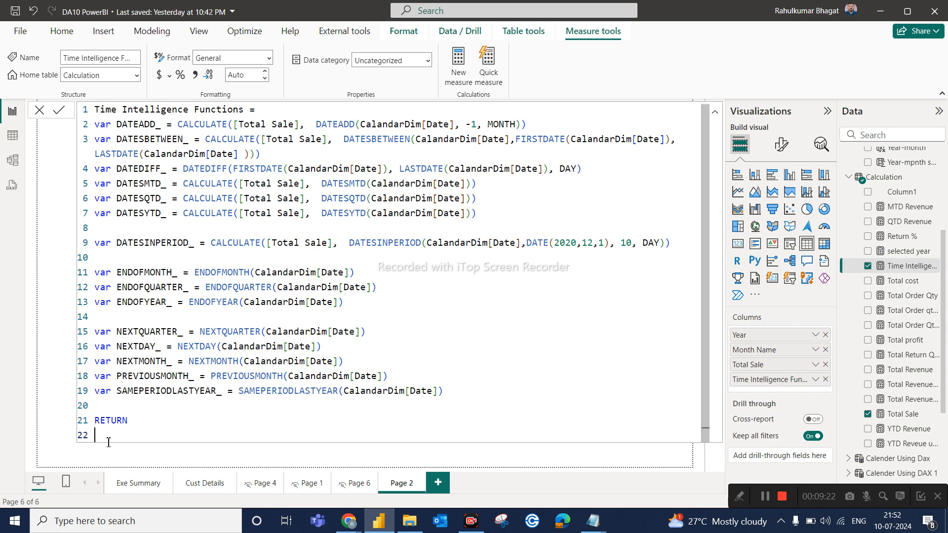
key("ctrl+v")
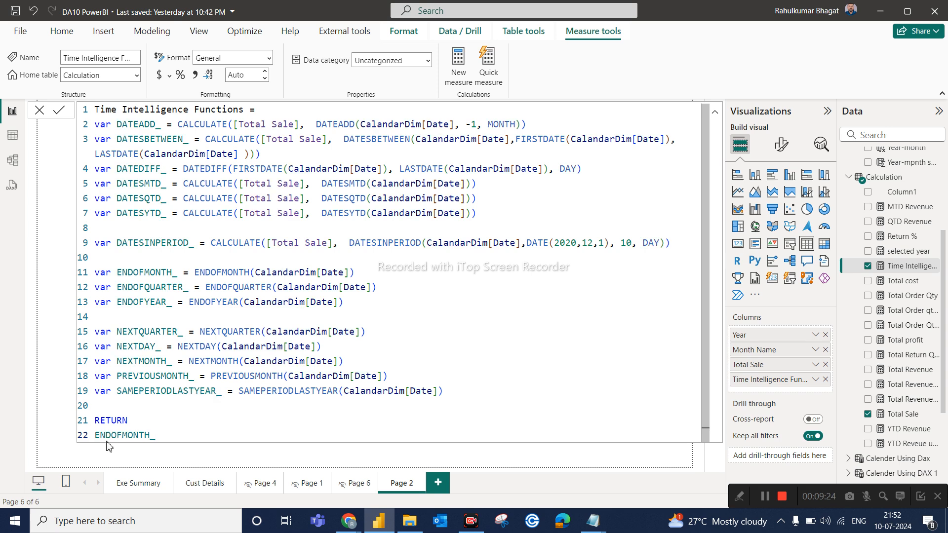
key("Return")
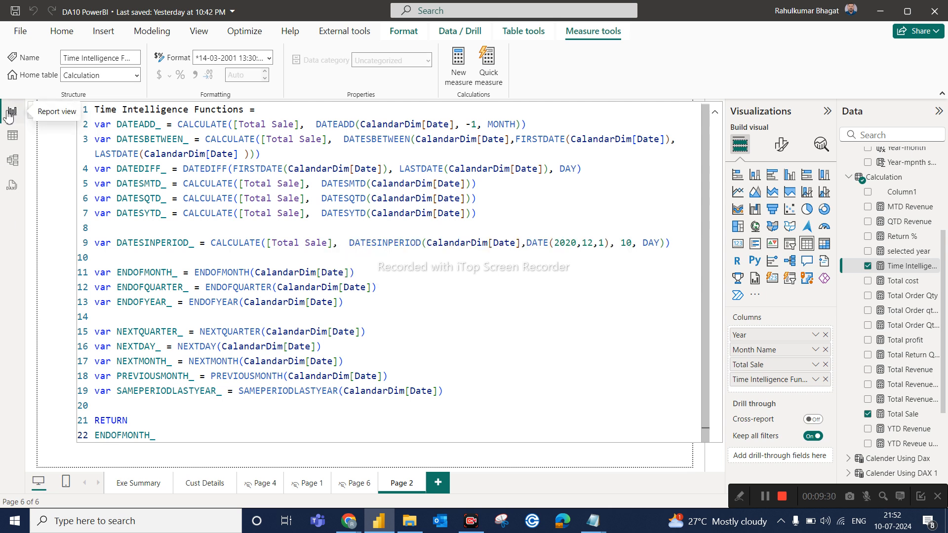
left_click(716, 118)
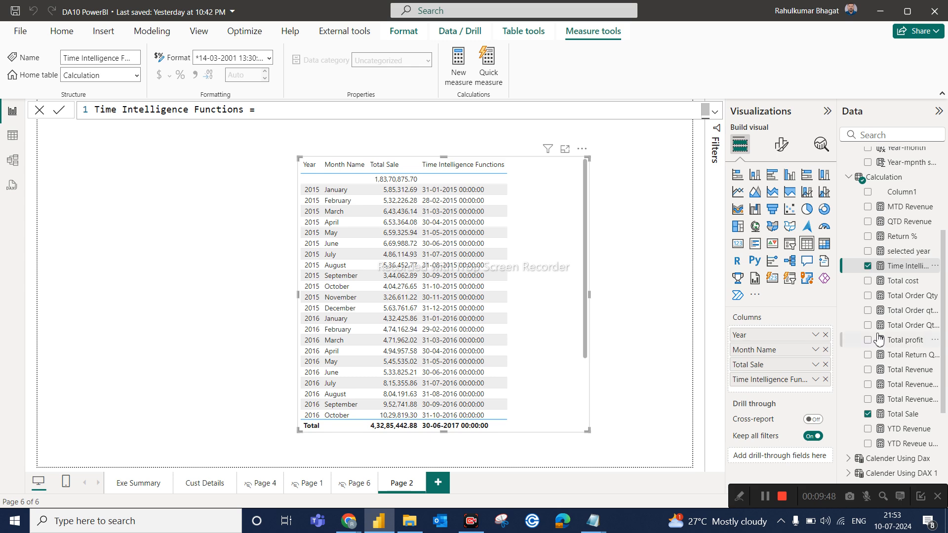
Step: Recheck the Time Intelligence Functions formula, close its editor, and move the table visual toward the page's left edge
left_click(897, 287)
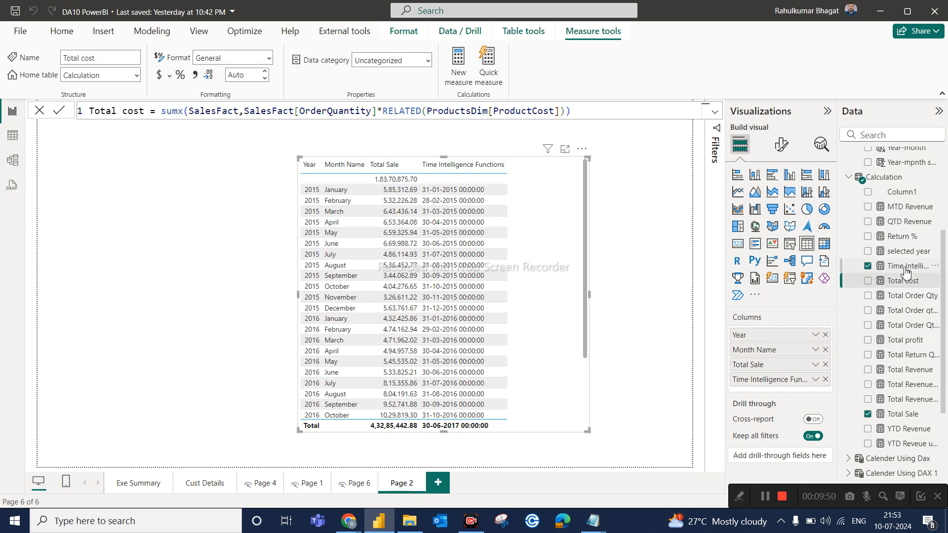
left_click(906, 270)
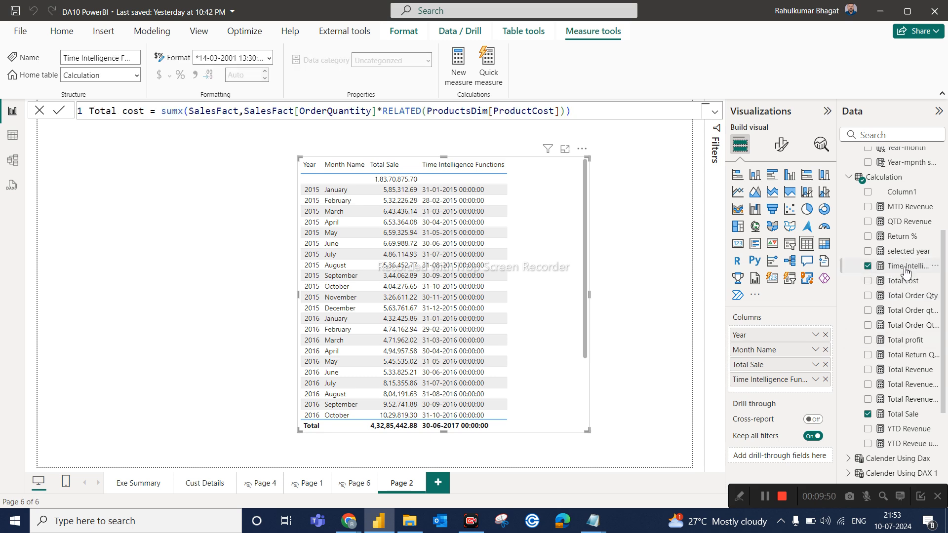
left_click(716, 114)
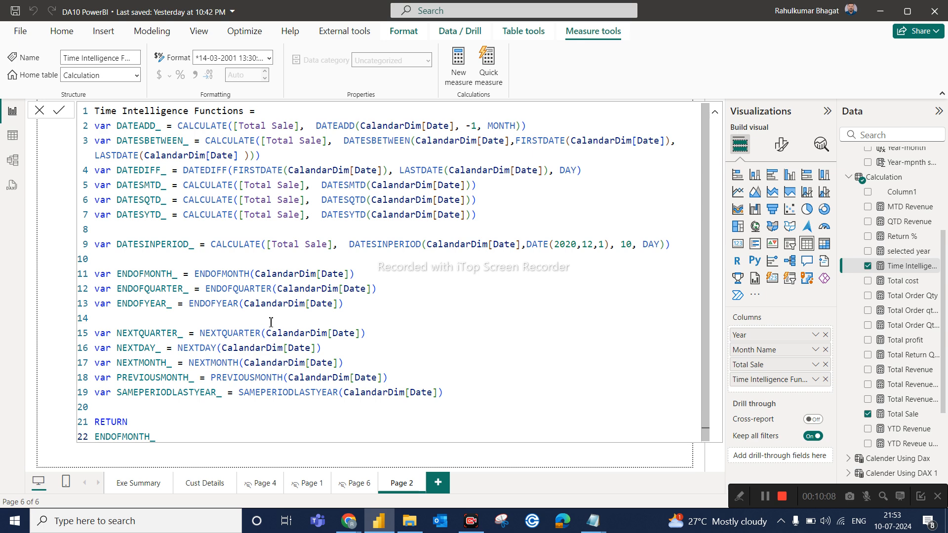
left_click(39, 118)
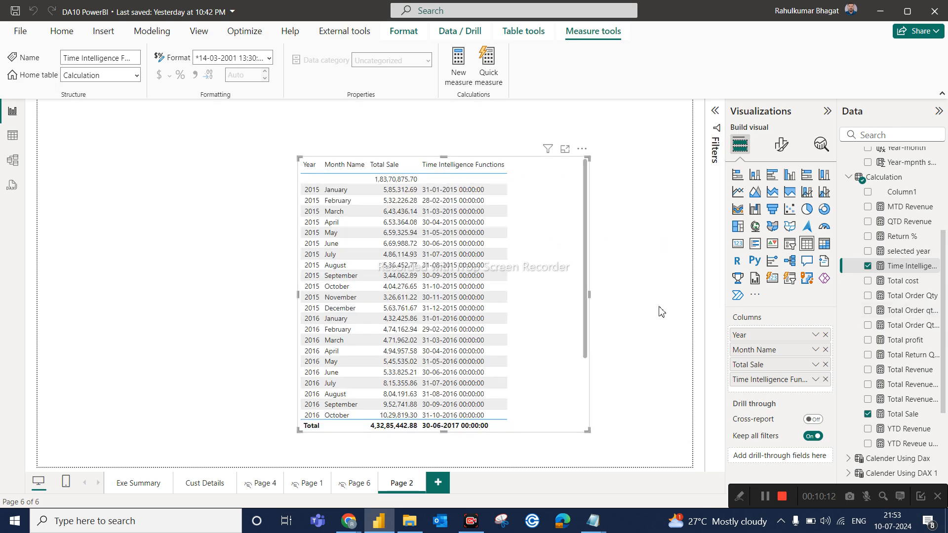
left_click_drag(353, 342, 330, 332)
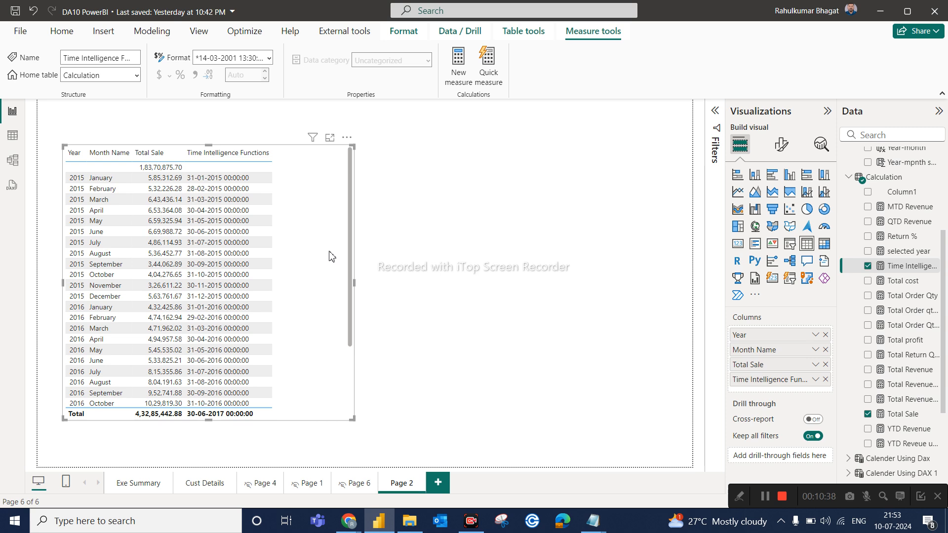
Step: Reopen the Time Intelligence Functions formula and examine the CALCULATE expression of the DATEADD_ variable
left_click(901, 280)
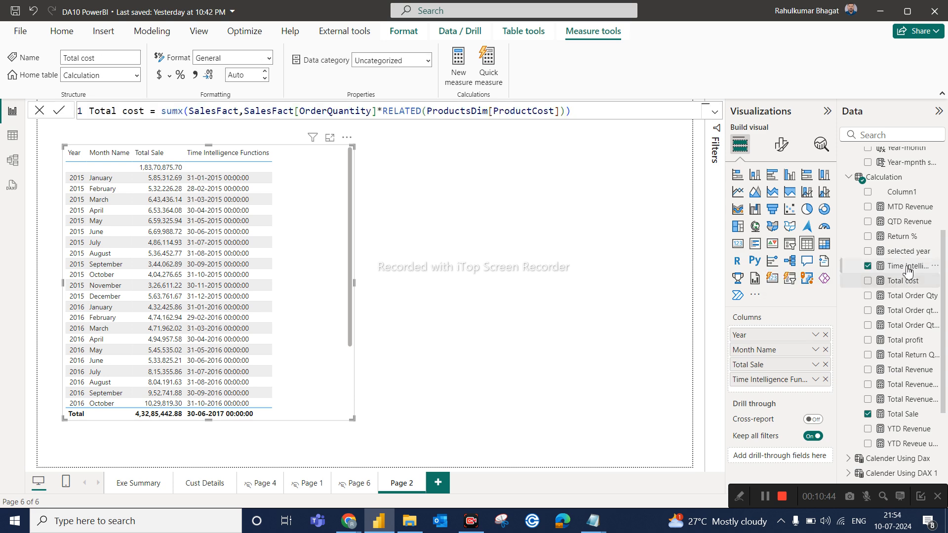
left_click(902, 265)
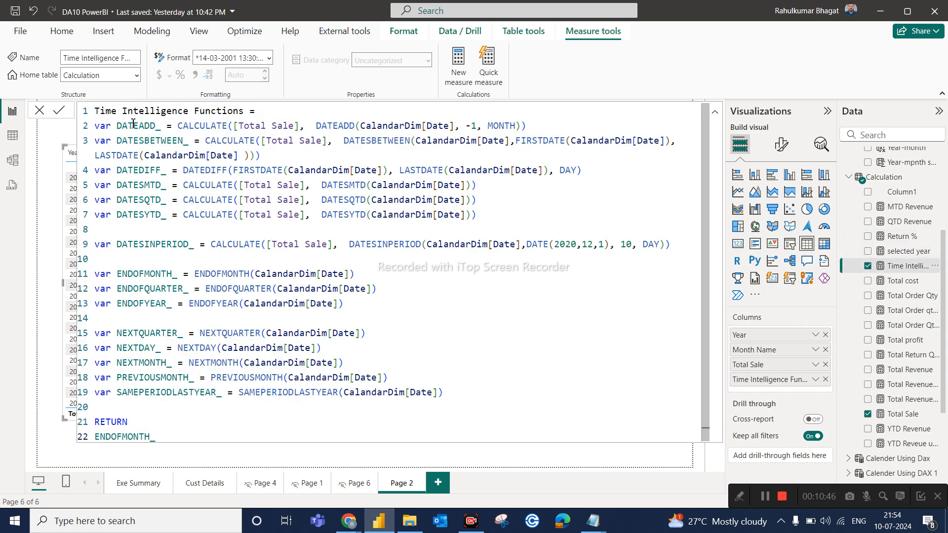
left_click_drag(180, 126, 529, 125)
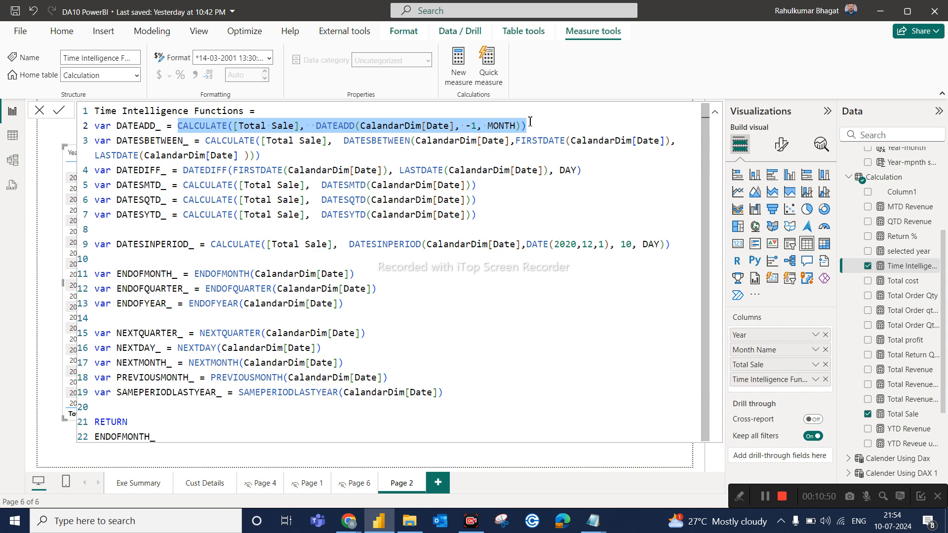
left_click(432, 141)
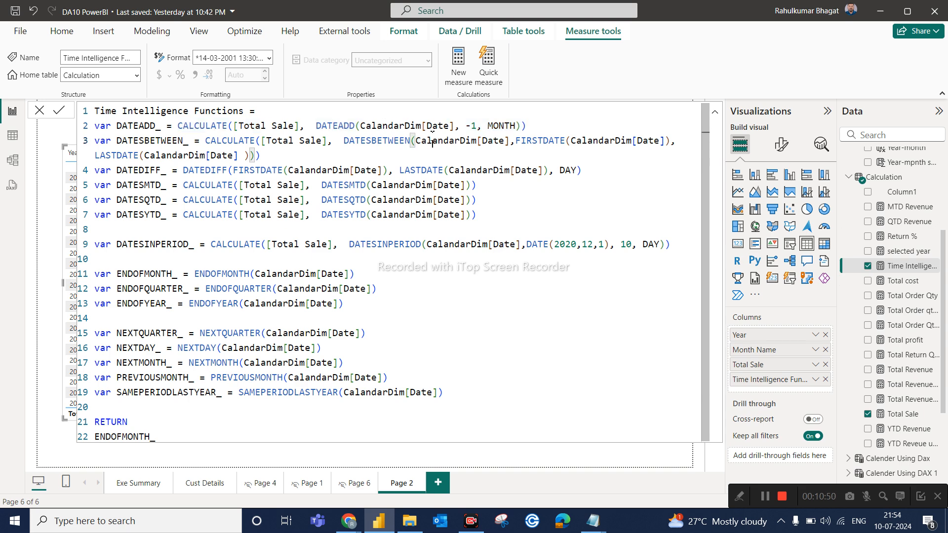
Step: Examine the DATEADD, DATEDIFF and DATESBETWEEN functions and the full variable list above RETURN, and collapse the formula editor
left_click(316, 126)
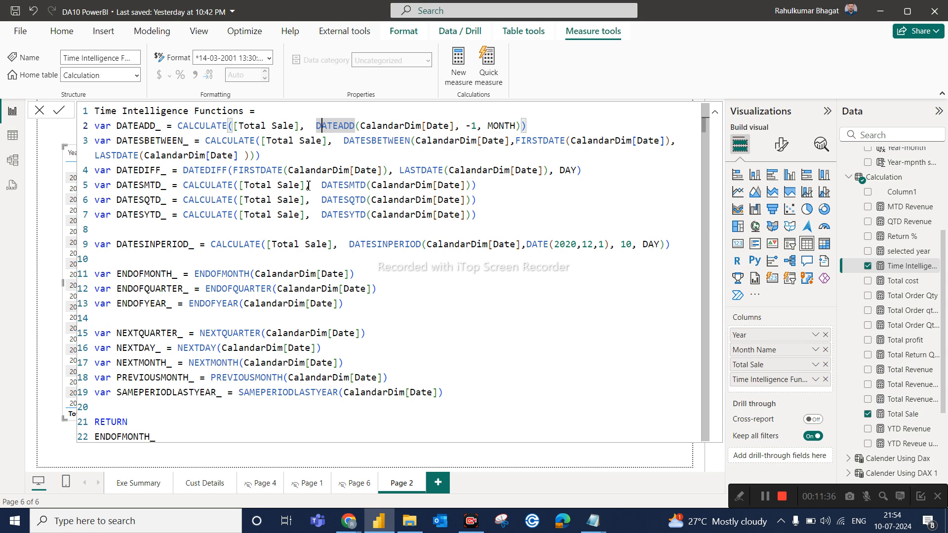
left_click_drag(182, 171, 228, 170)
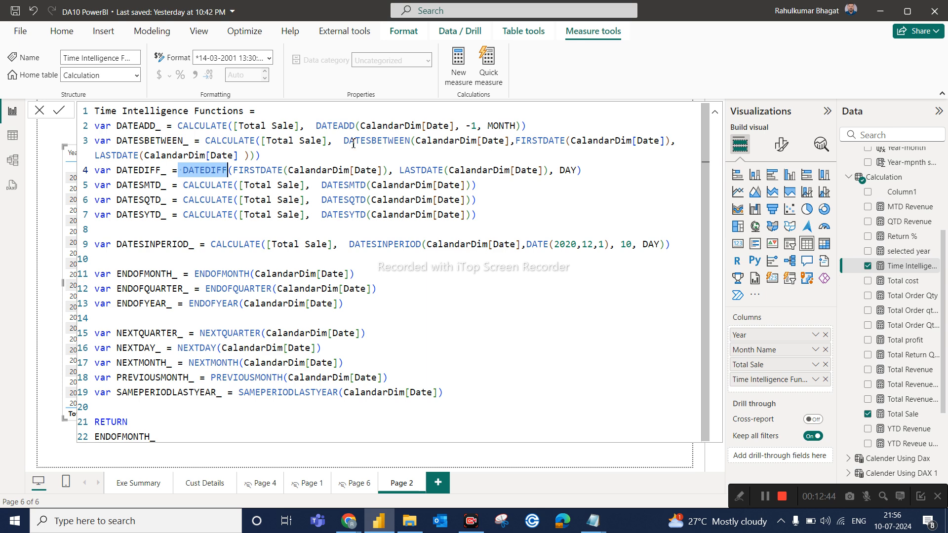
left_click_drag(345, 141, 405, 140)
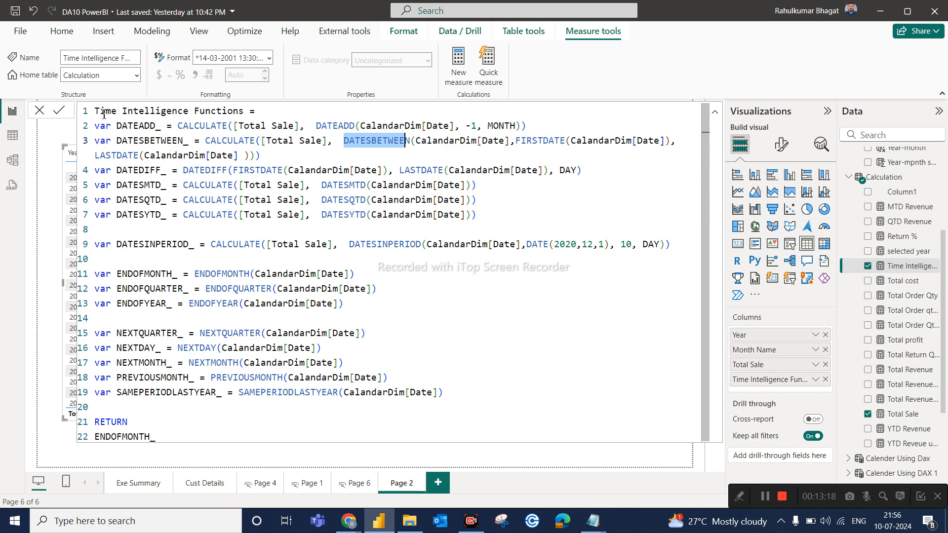
left_click_drag(95, 126, 201, 404)
left_click(193, 425)
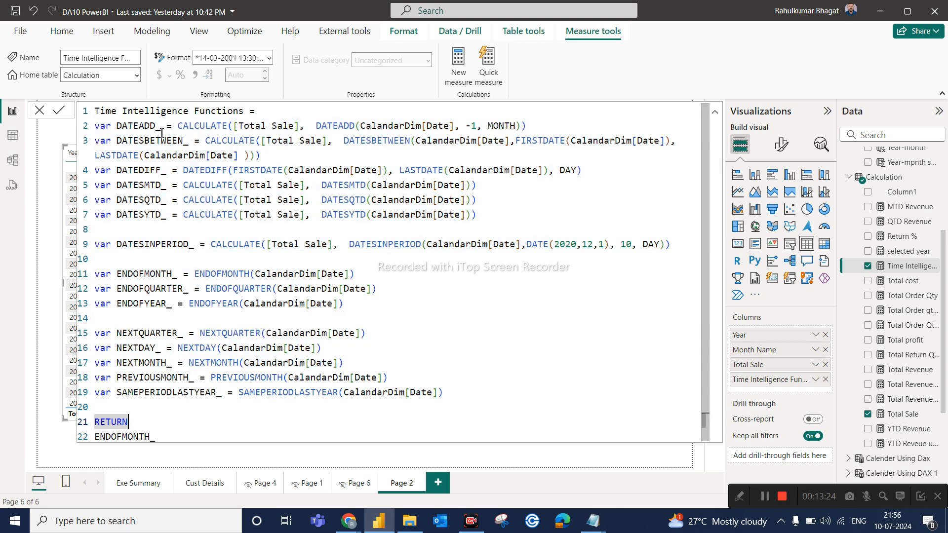
left_click_drag(167, 126, 116, 127)
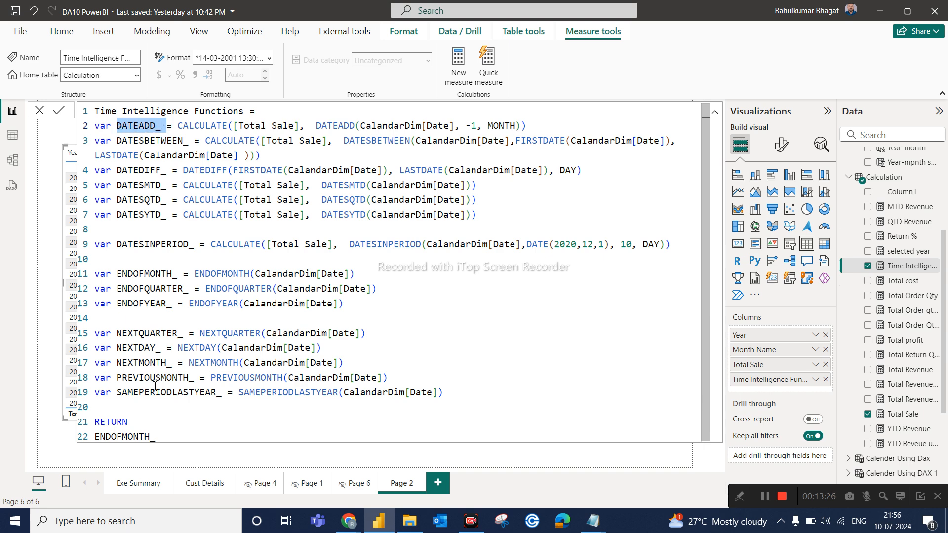
left_click(391, 486)
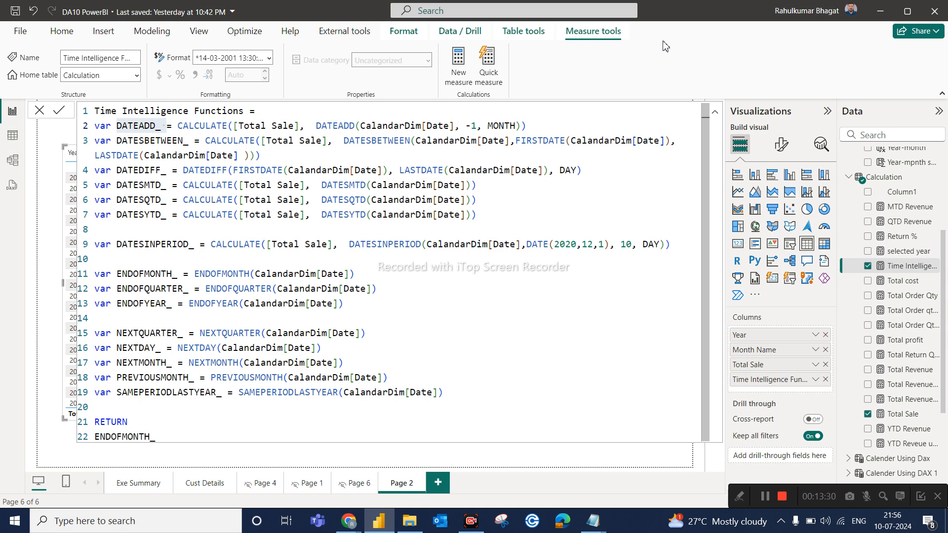
left_click(714, 112)
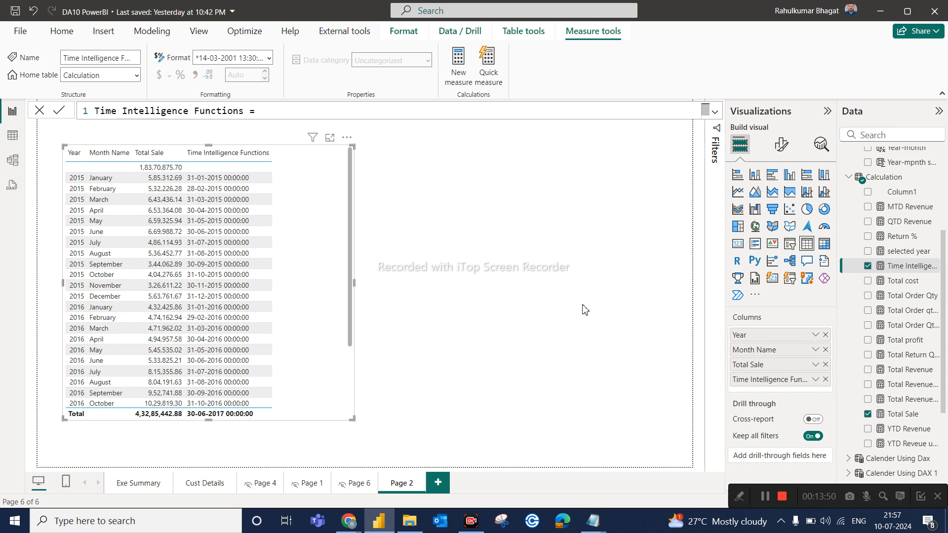
Step: Reopen the Time Intelligence Functions formula, examine the [Total Sale] and DATEADD arguments of DATEADD_, and close the editor without changes
left_click(901, 277)
left_click(900, 267)
left_click(716, 113)
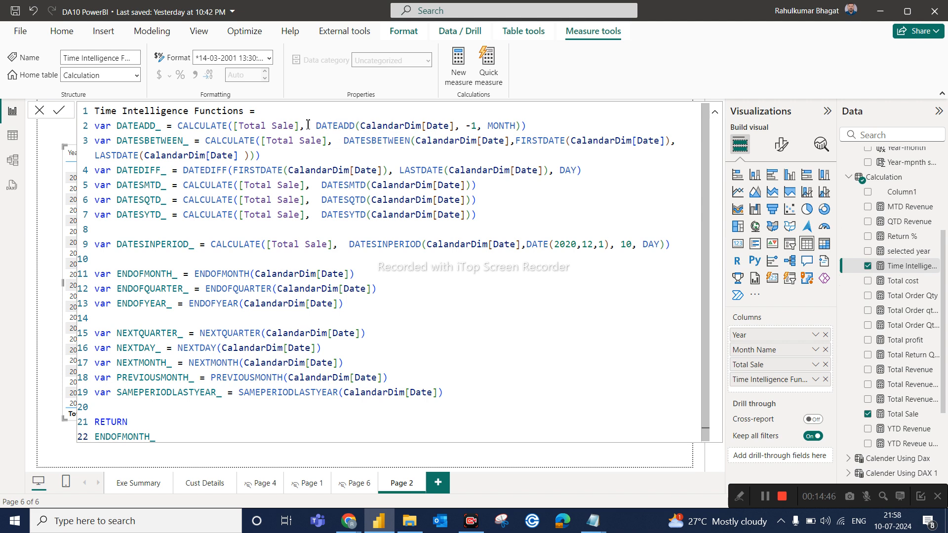
left_click_drag(316, 124, 528, 127)
left_click(455, 127)
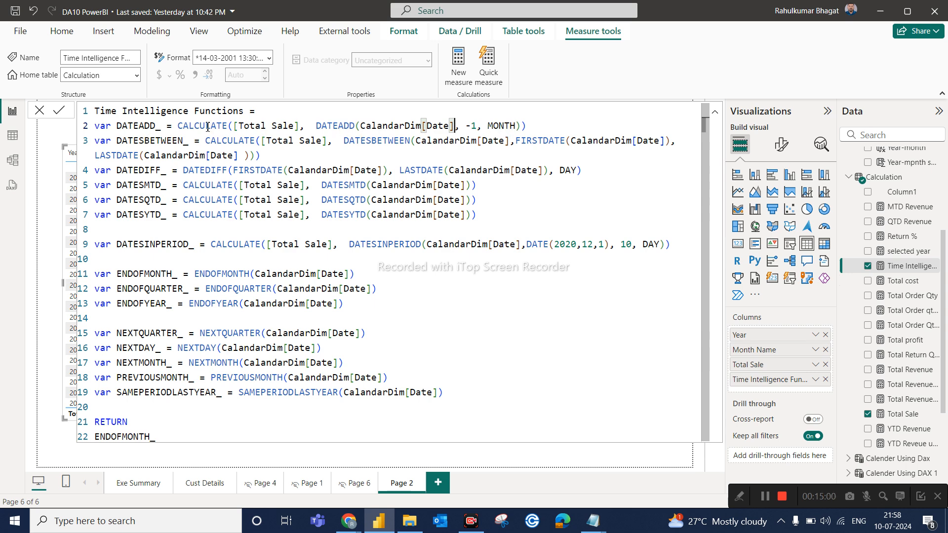
left_click_drag(299, 127, 235, 131)
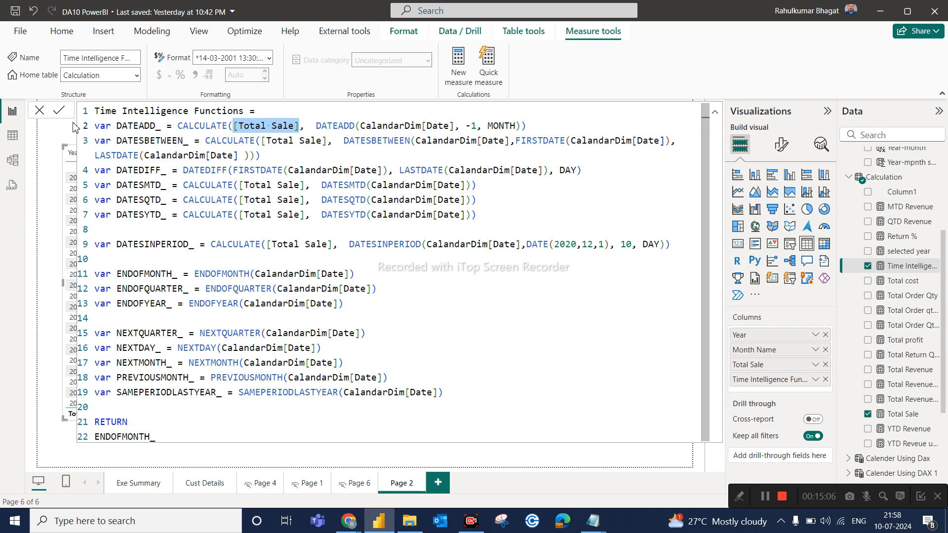
left_click(40, 113)
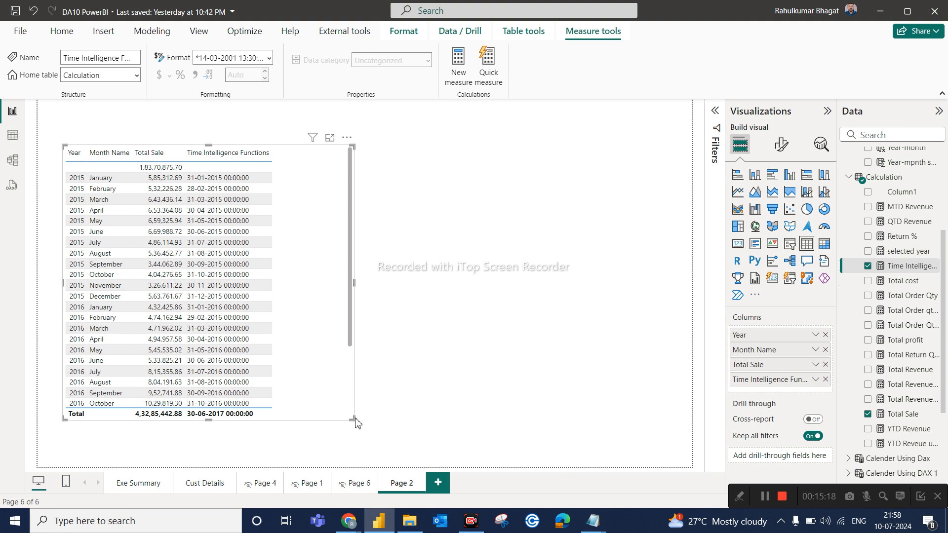
Step: Resize the monthly sales table to fit its columns more tightly and extend down toward the page's lower edge
left_click_drag(351, 420, 292, 458)
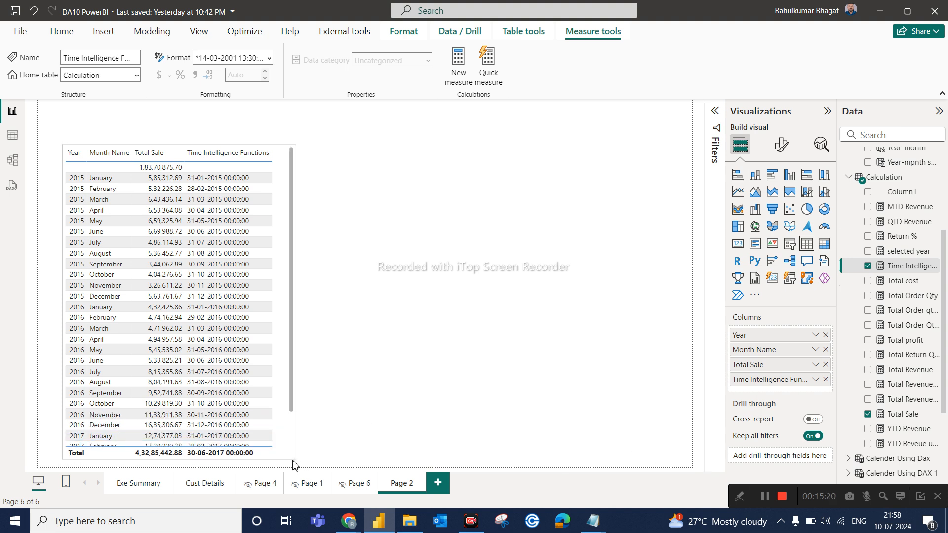
left_click(406, 369)
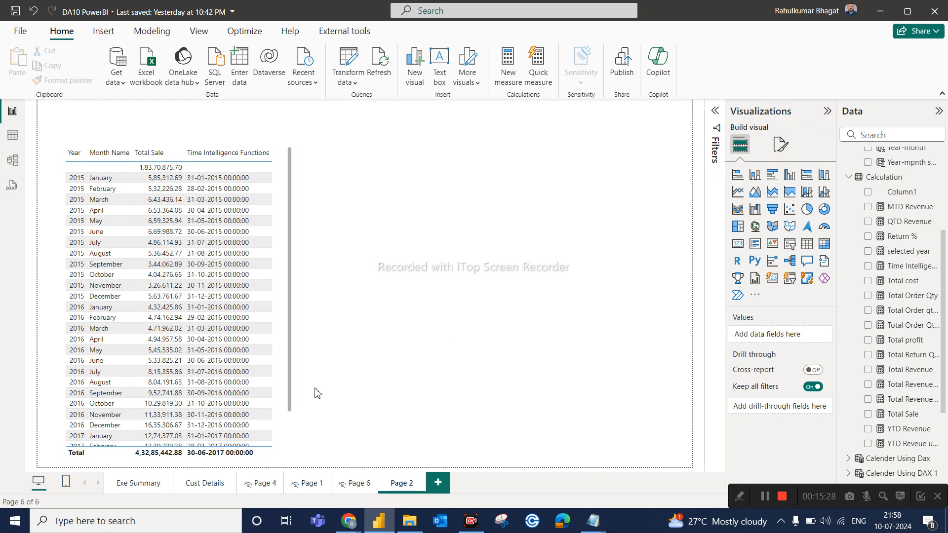
left_click(290, 394)
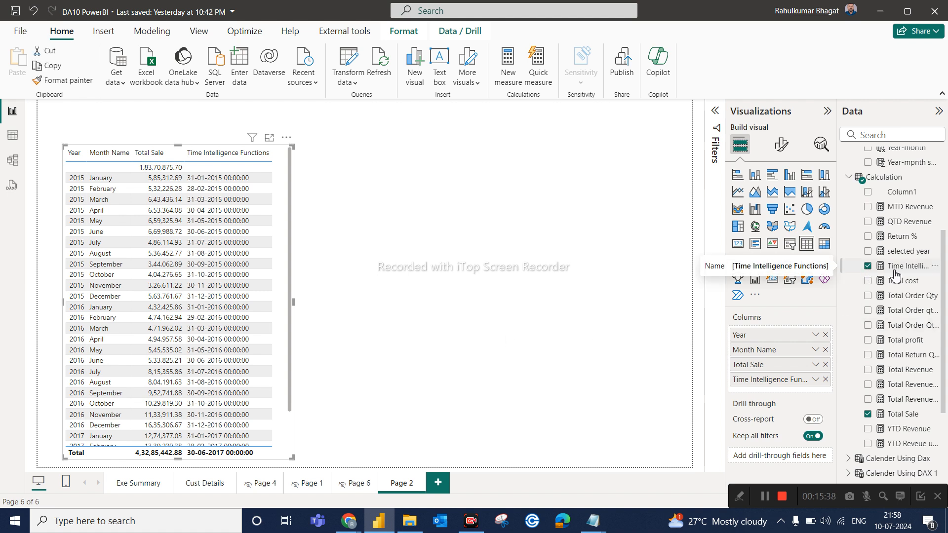
Step: Open the Time Intelligence Functions formula and examine the returned variable and the [Total Sale] and CalandarDim references in DATEADD_
left_click(895, 273)
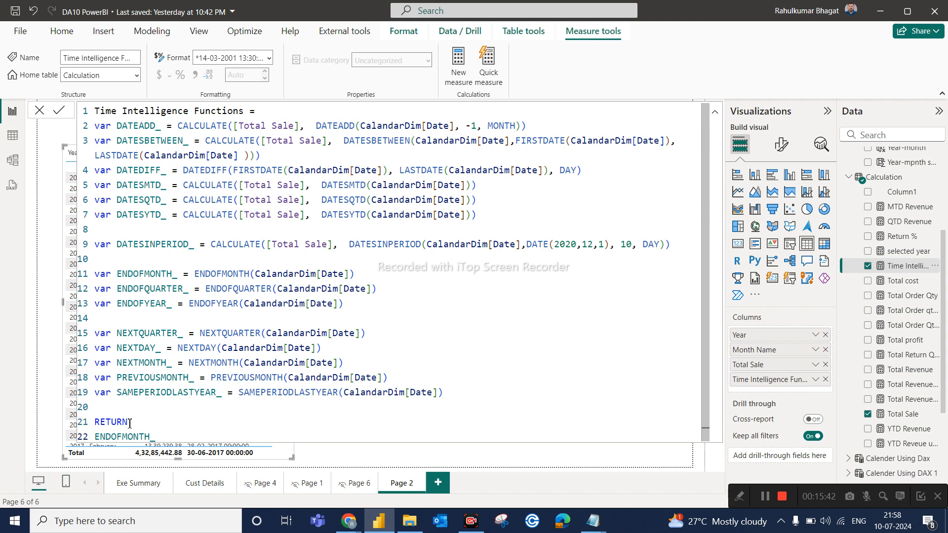
left_click_drag(155, 435, 92, 441)
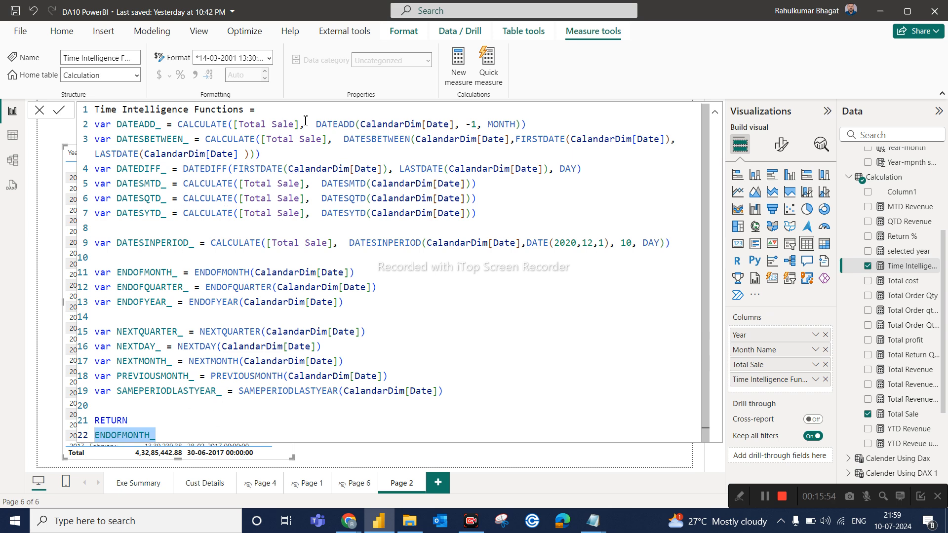
left_click_drag(299, 125, 235, 126)
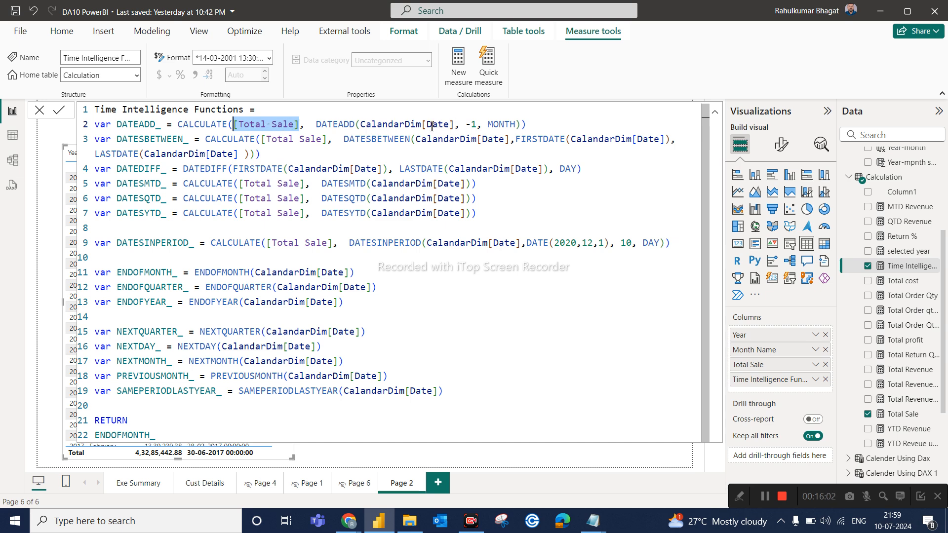
left_click_drag(421, 126, 363, 130)
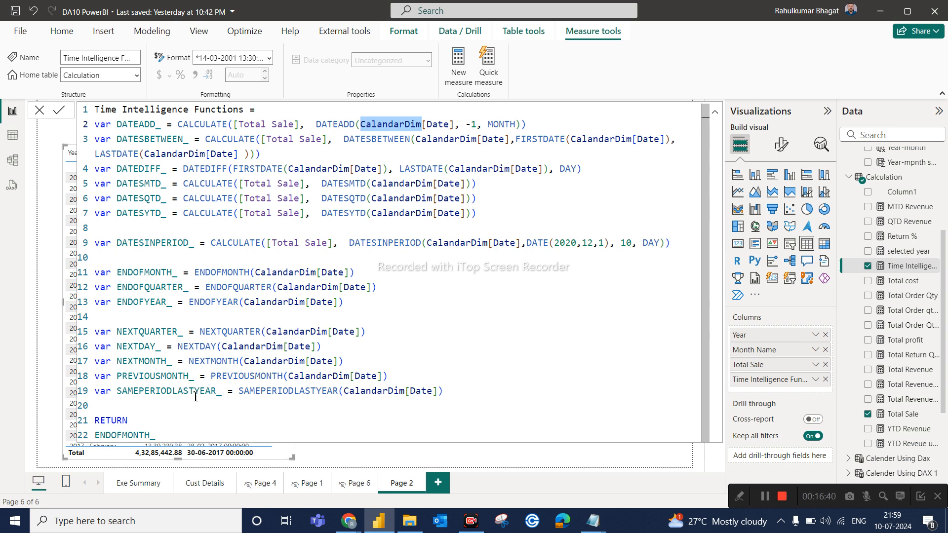
Step: Replace ENDOFMONTH_ below RETURN with the copied variable name DATESINPERIOD_, commit the measure and return to the report view
left_click_drag(196, 244, 118, 242)
key("ctrl+c")
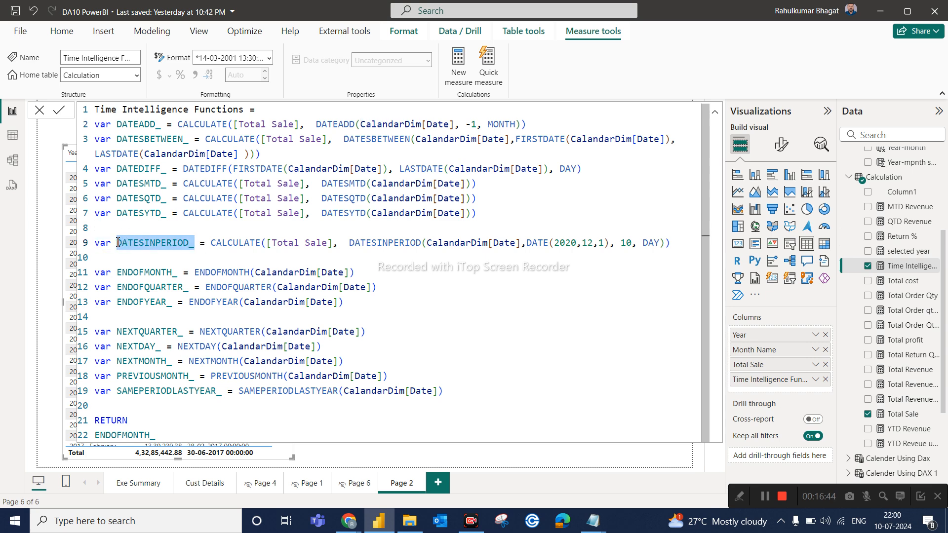
left_click(159, 434)
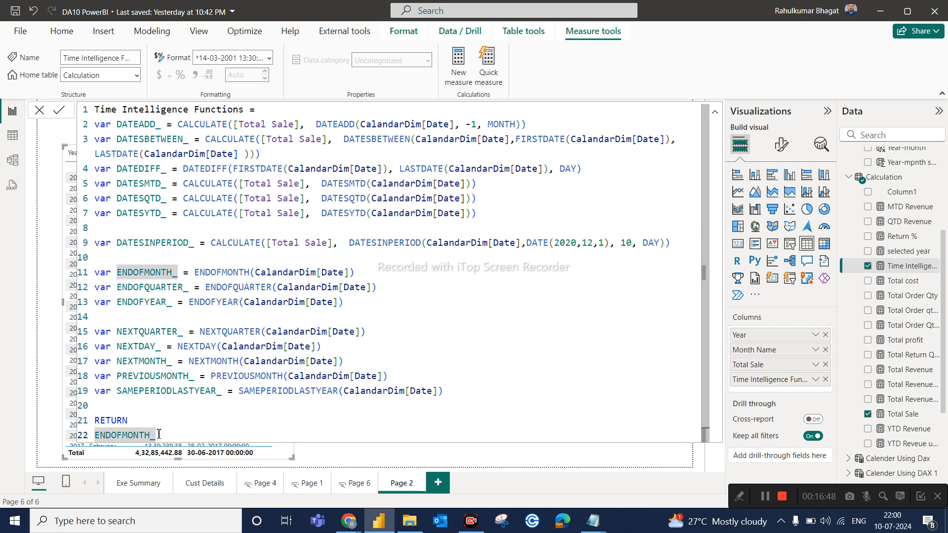
left_click_drag(166, 433, 91, 437)
key("ctrl+v")
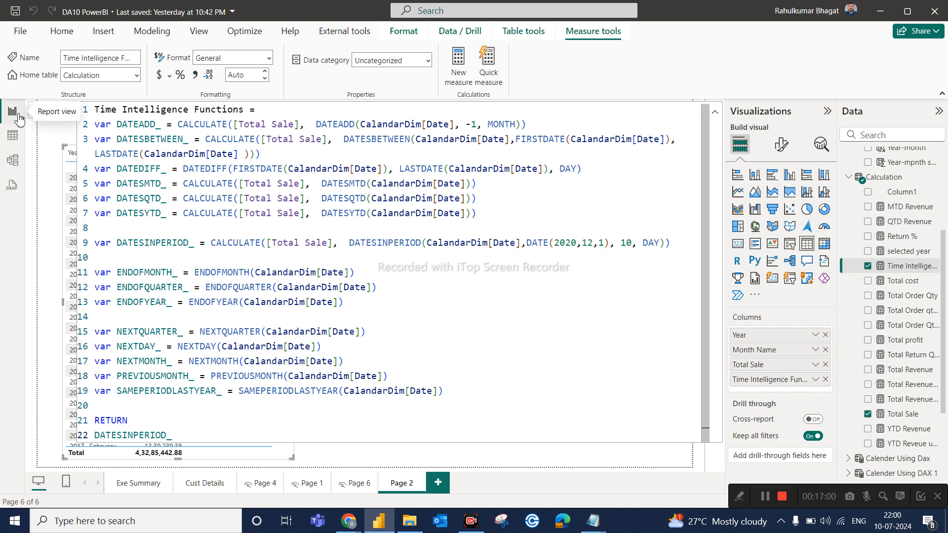
left_click(13, 135)
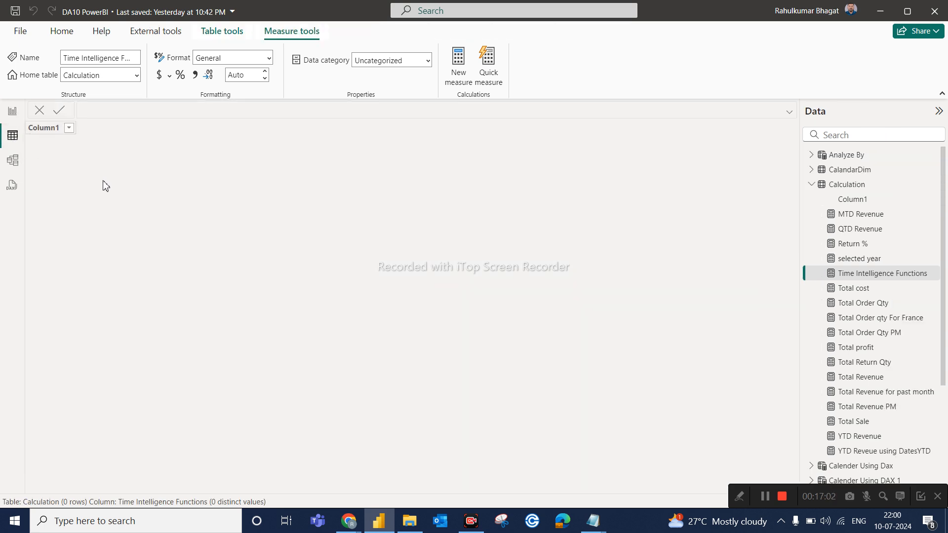
left_click(9, 113)
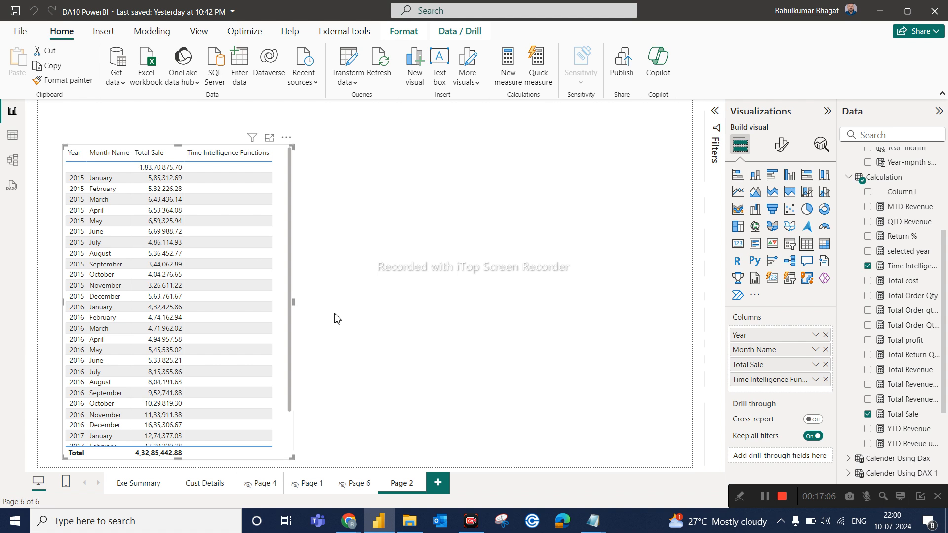
Step: Add the Time Intelligence Functions measure to the empty area beside the table on Page 2 as a Card visual
scroll(257, 360, "down", 2)
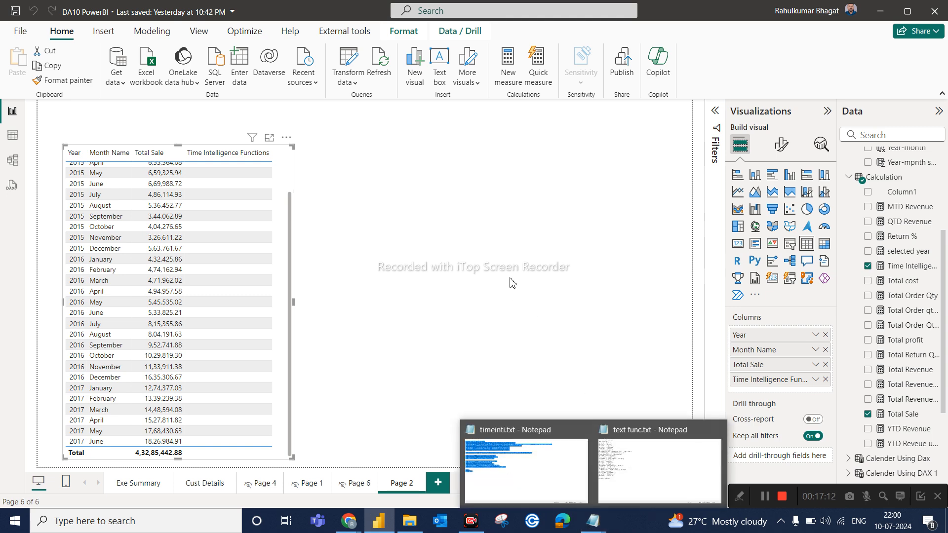
left_click_drag(918, 267, 599, 254)
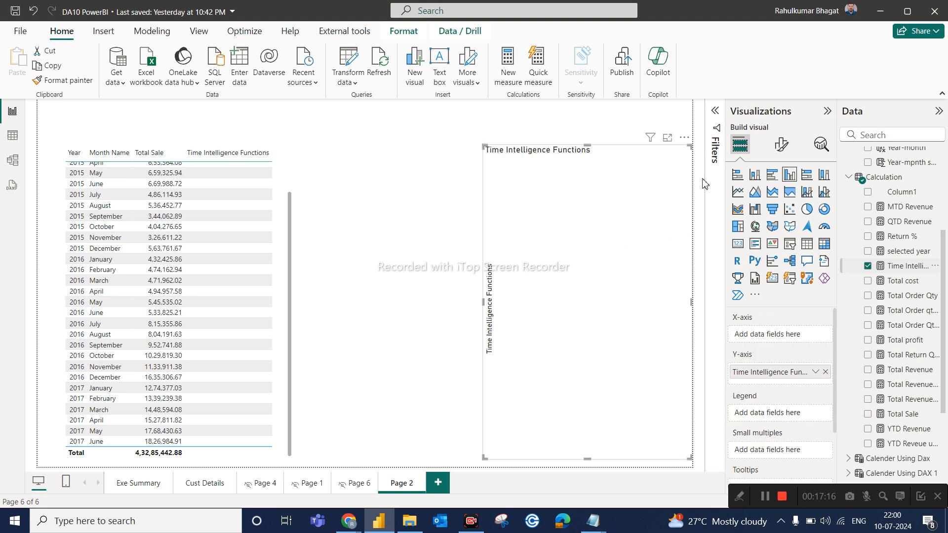
left_click(738, 244)
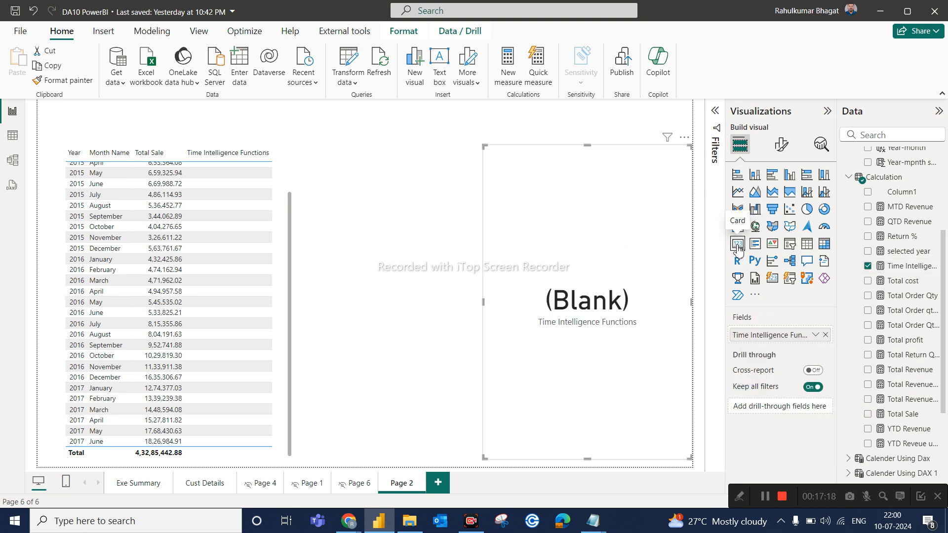
Step: Switch to the Exe Summary page, open the Time Intelligence Functions formula and examine the DATESINPERIOD date and interval arguments
left_click(138, 483)
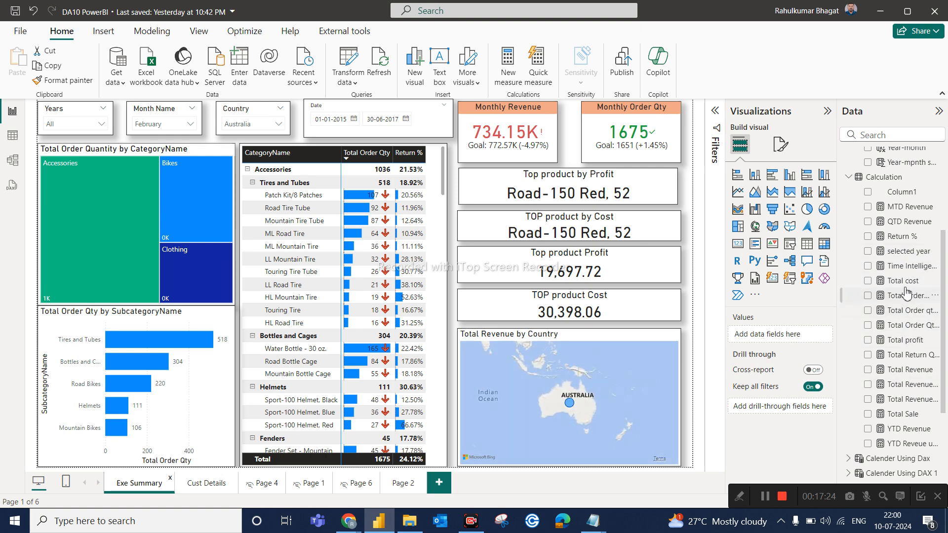
left_click(903, 265)
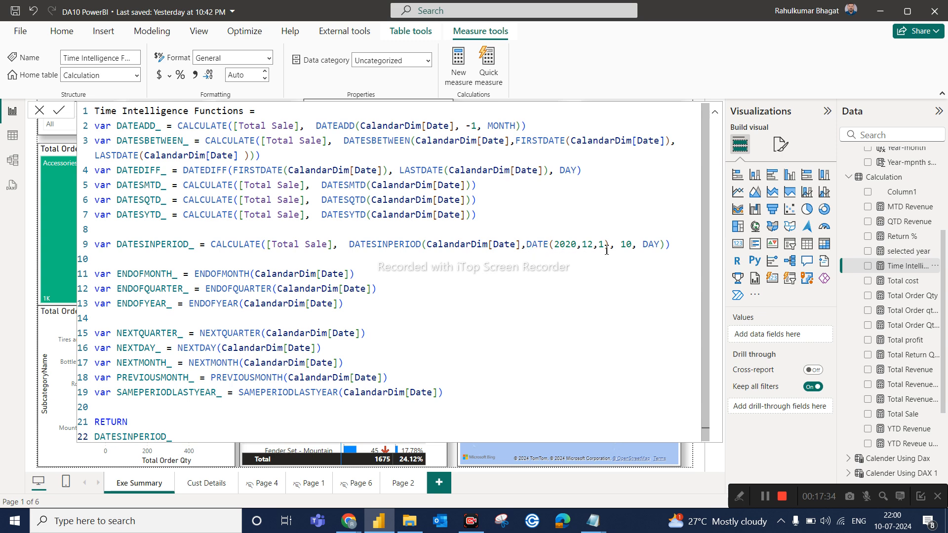
left_click_drag(666, 245, 533, 247)
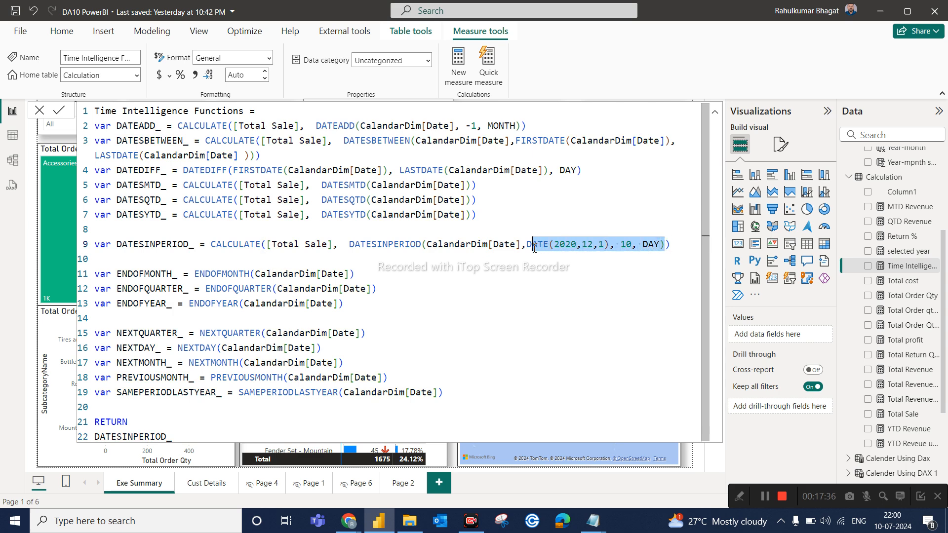
left_click(605, 248)
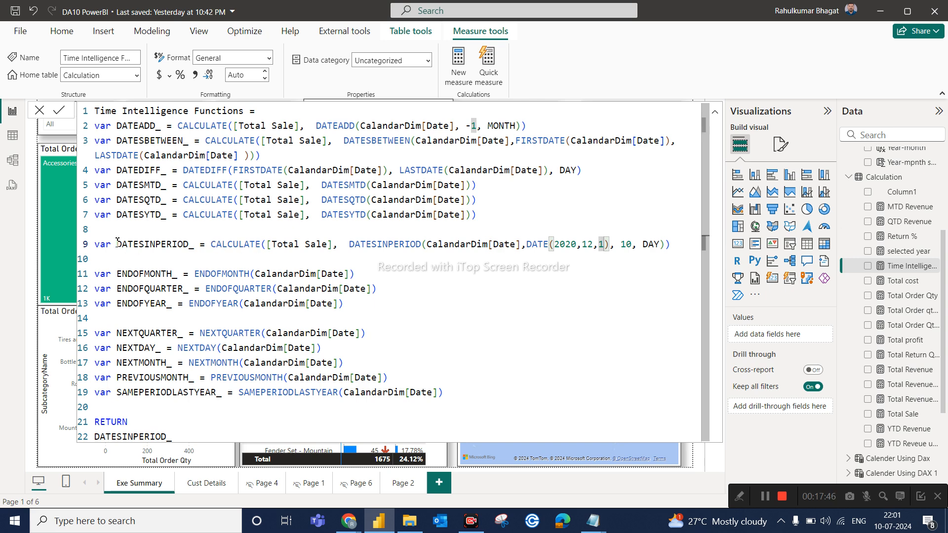
Step: Copy the DATESINPERIOD_ variable definition and add a new measure to the Calculation table
left_click_drag(117, 244, 697, 239)
key("ctrl+c")
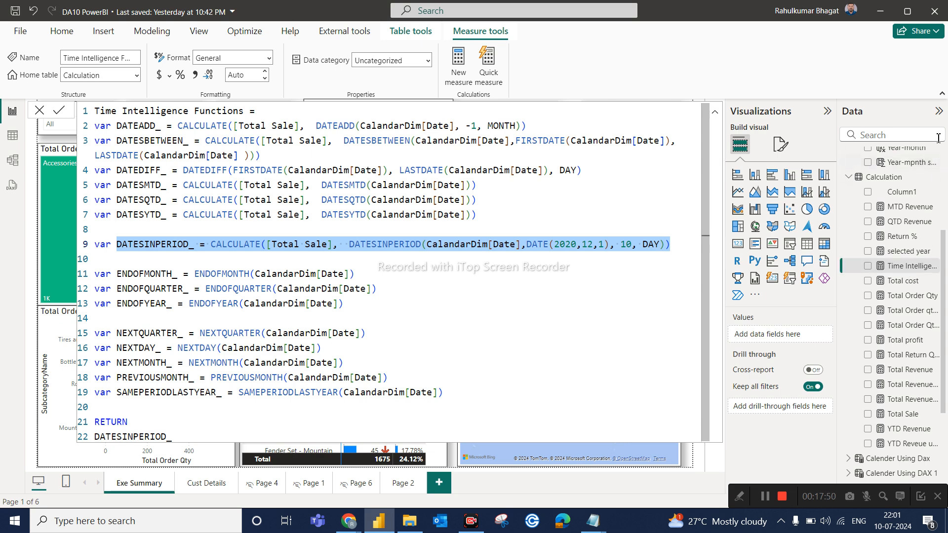
scroll(932, 266, "up", 3)
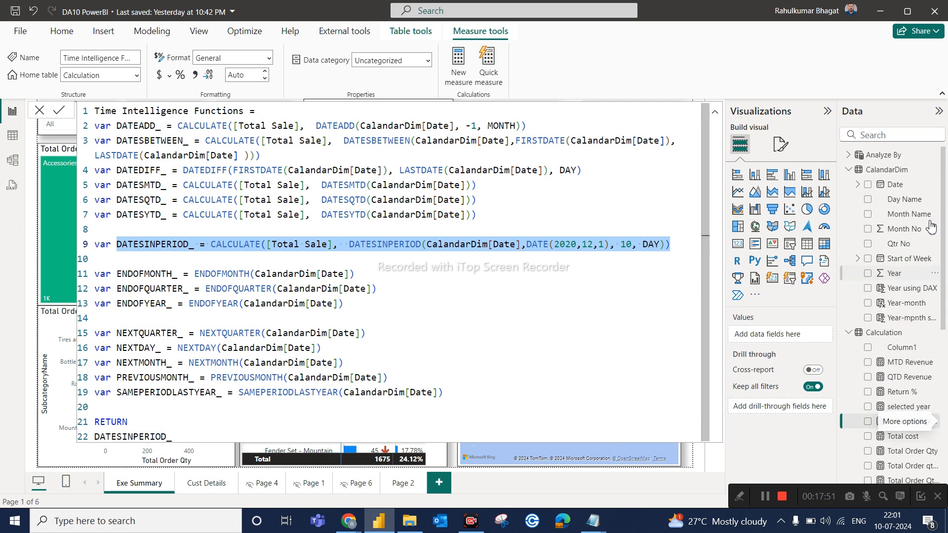
left_click(929, 169)
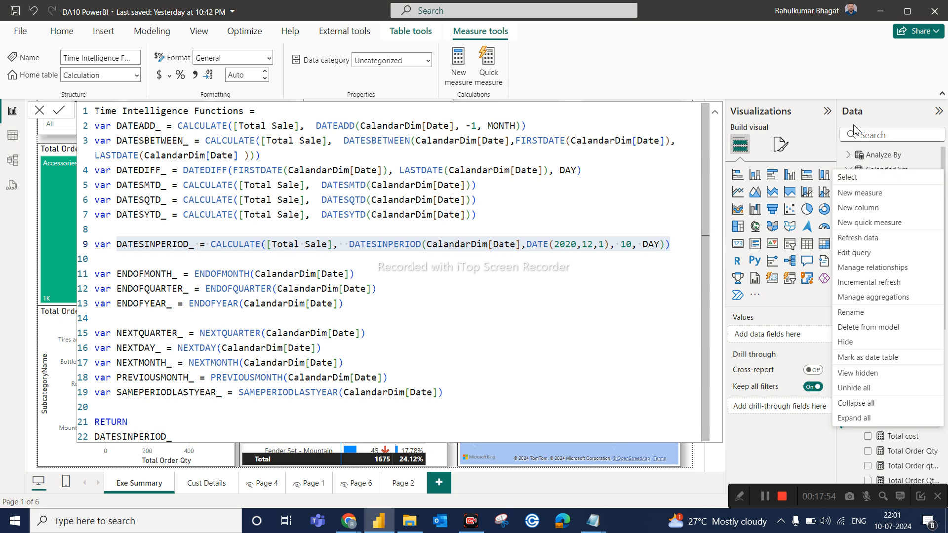
left_click(907, 75)
left_click(849, 170)
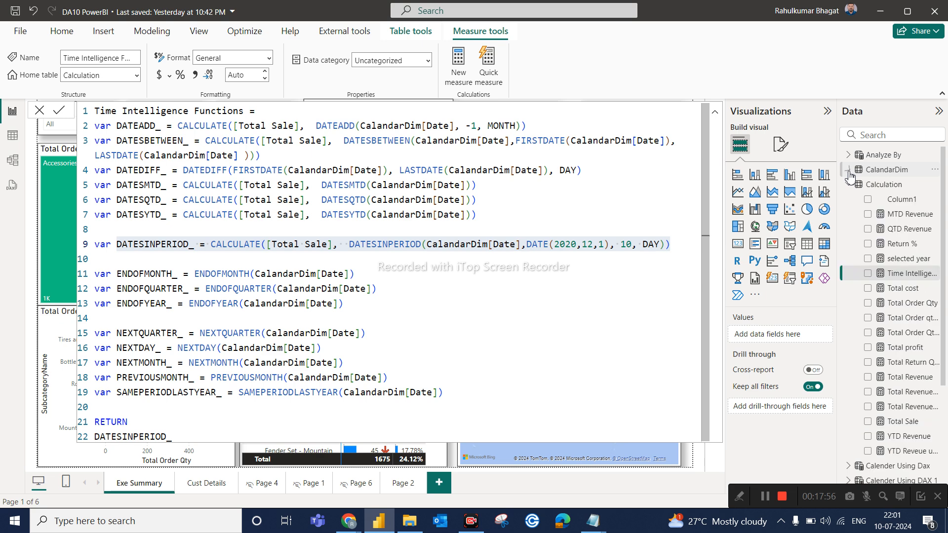
left_click(934, 185)
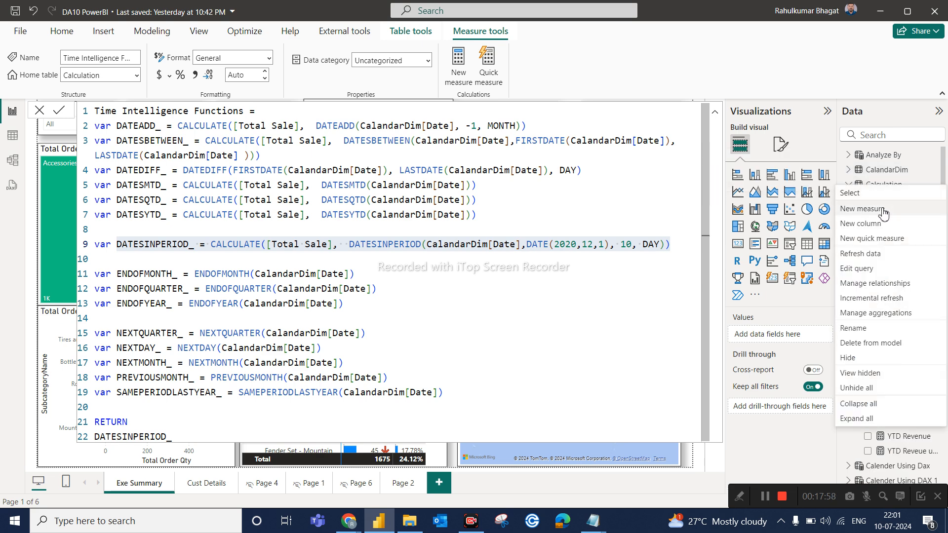
key("Escape")
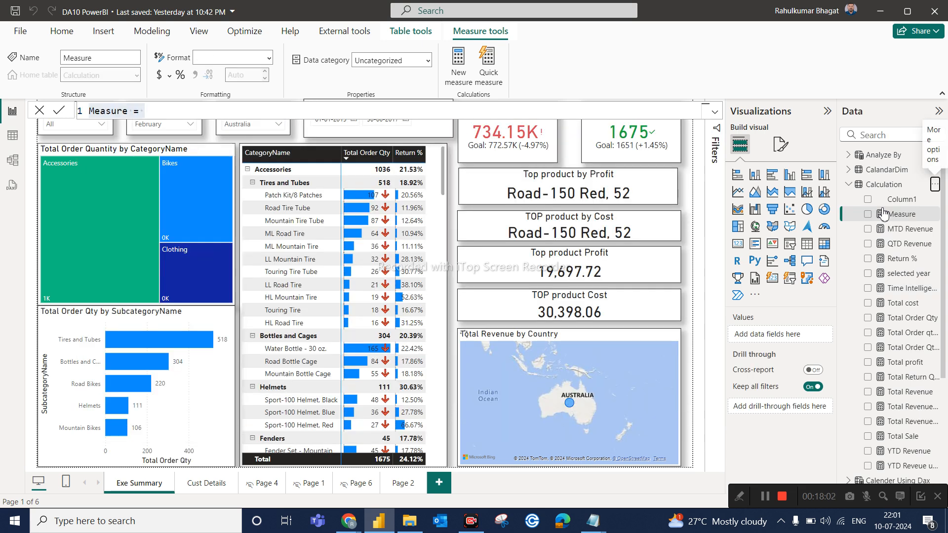
Step: Paste the copied DATESINPERIOD_ definition into the new measure and clear the arguments of its DATESINPERIOD function
key("ctrl+v")
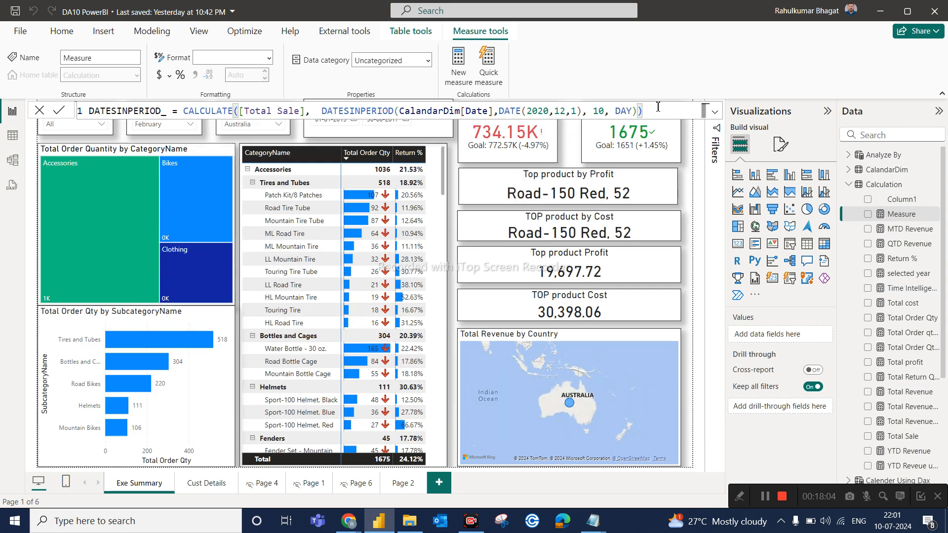
left_click_drag(459, 106, 402, 117)
key("ctrl+c")
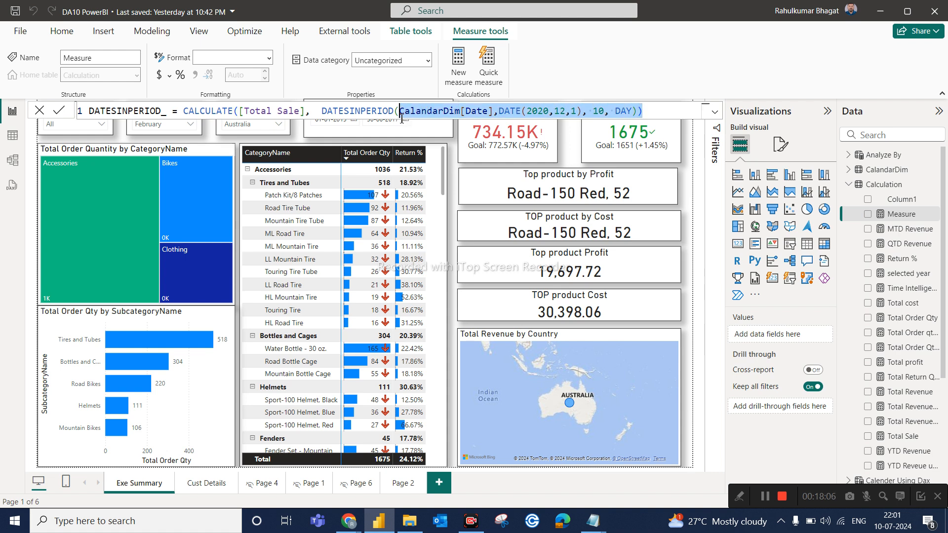
key("BackSpace")
key("BackSpace")
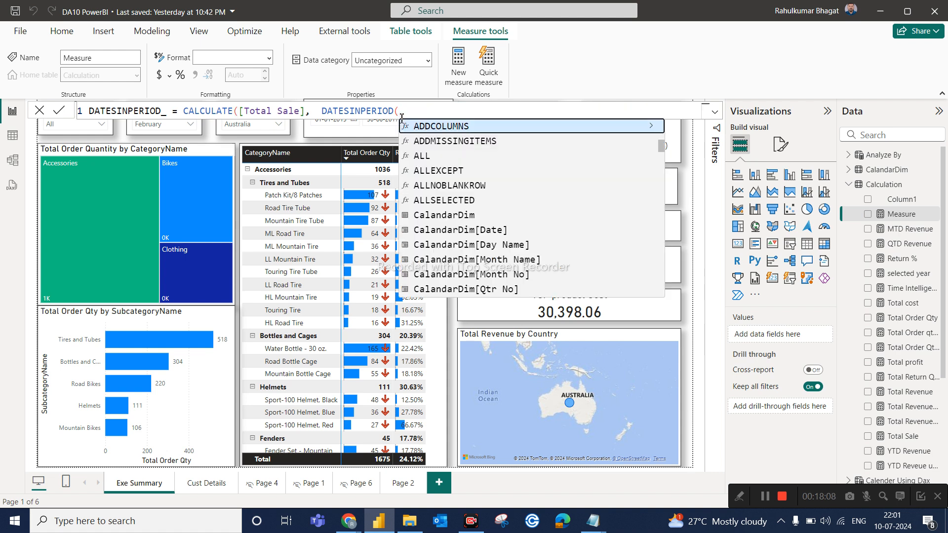
type("(")
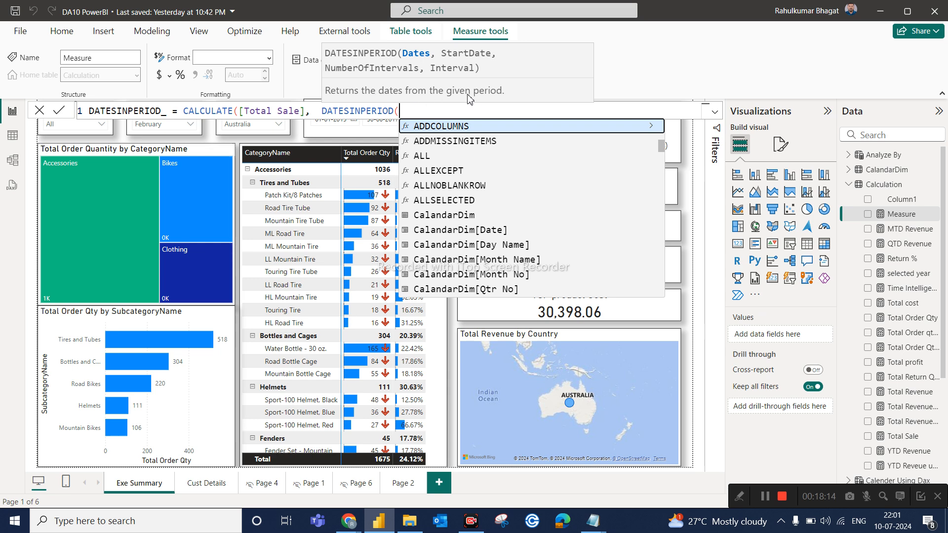
Step: Enter CalandarDim[Date] as the Dates argument of DATESINPERIOD in the pasted formula
type("cale")
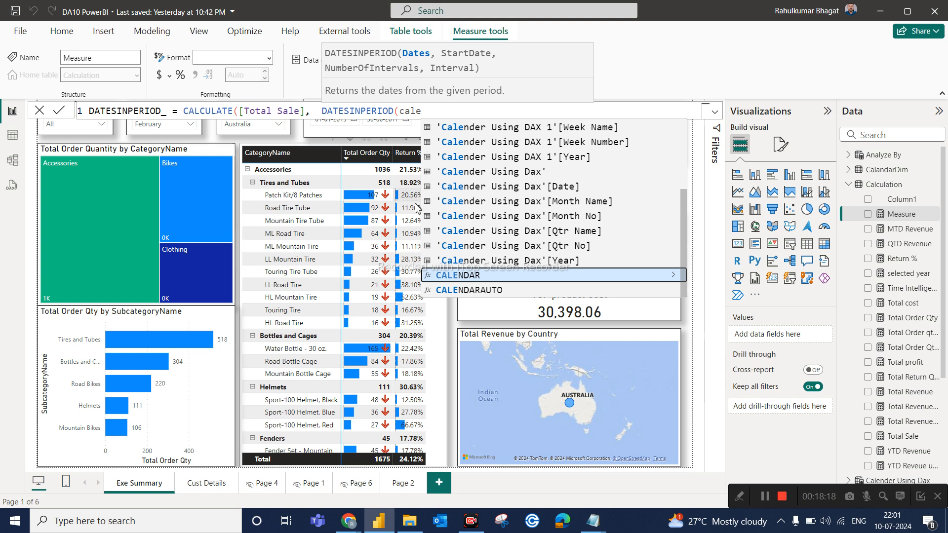
scroll(507, 204, "up", 3)
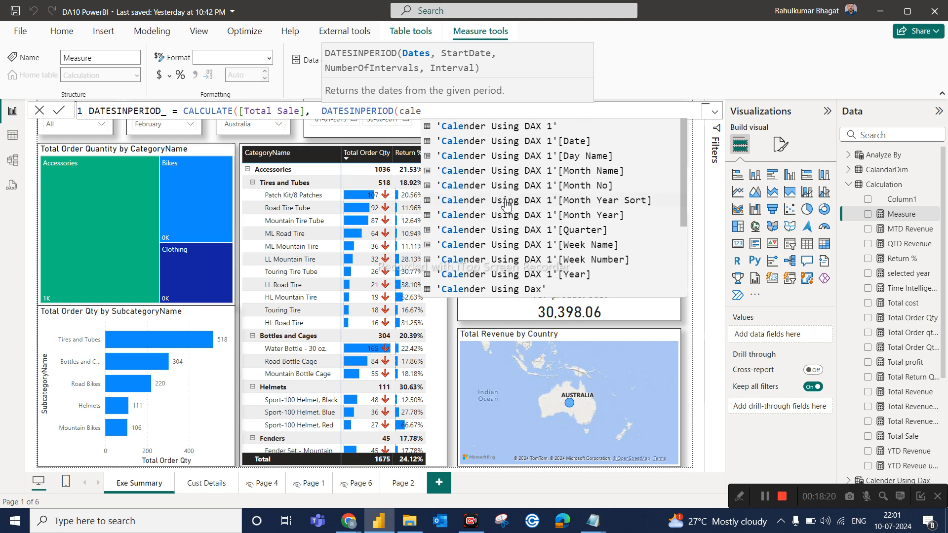
scroll(533, 217, "down", 1)
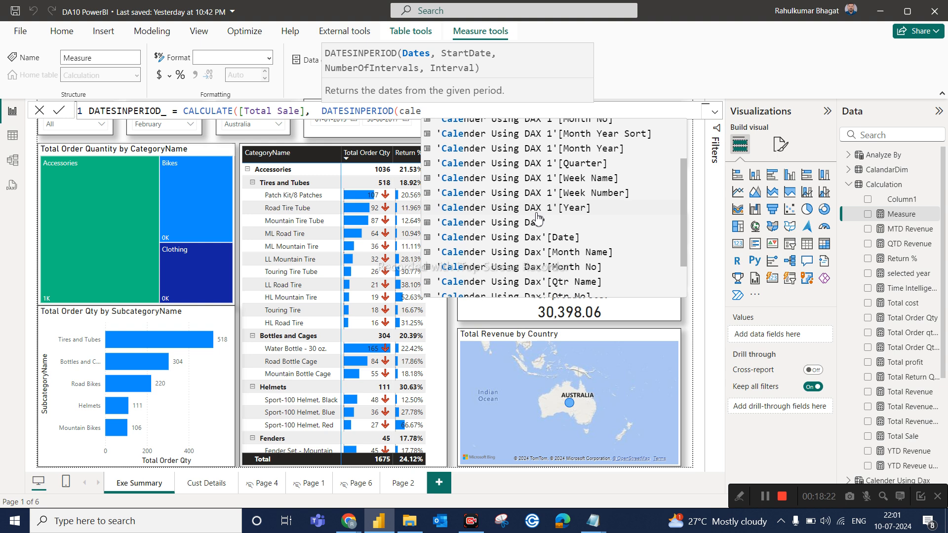
key("BackSpace")
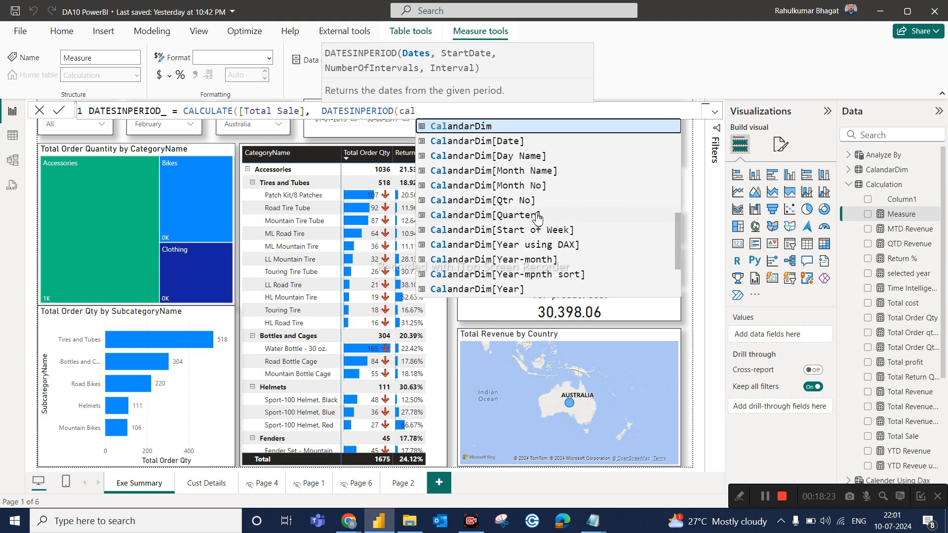
left_click(508, 141)
type(",")
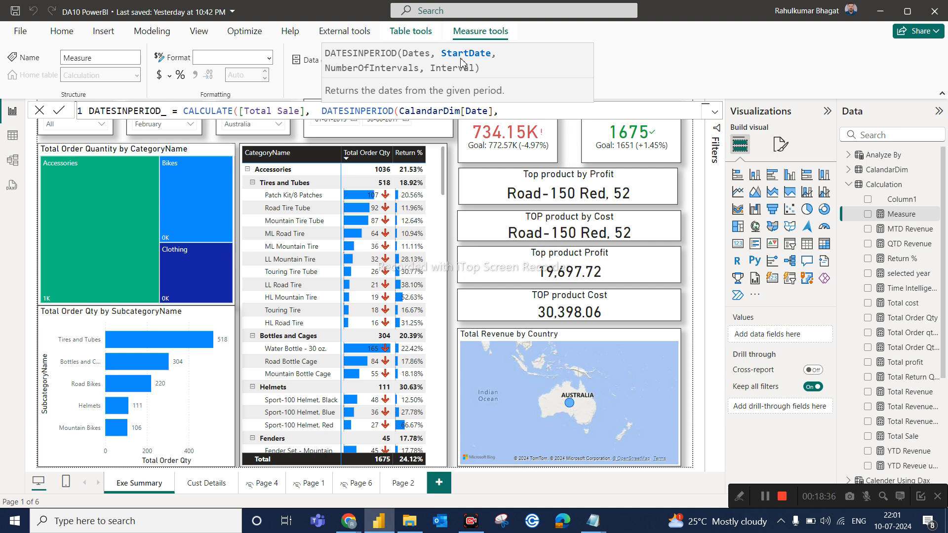
Step: Undo the pasted definition and its edits in the new measure's formula
key("ctrl+z")
key("ctrl+z")
key("ctrl+z")
key("ctrl+z")
key("ctrl+z")
key("ctrl+z")
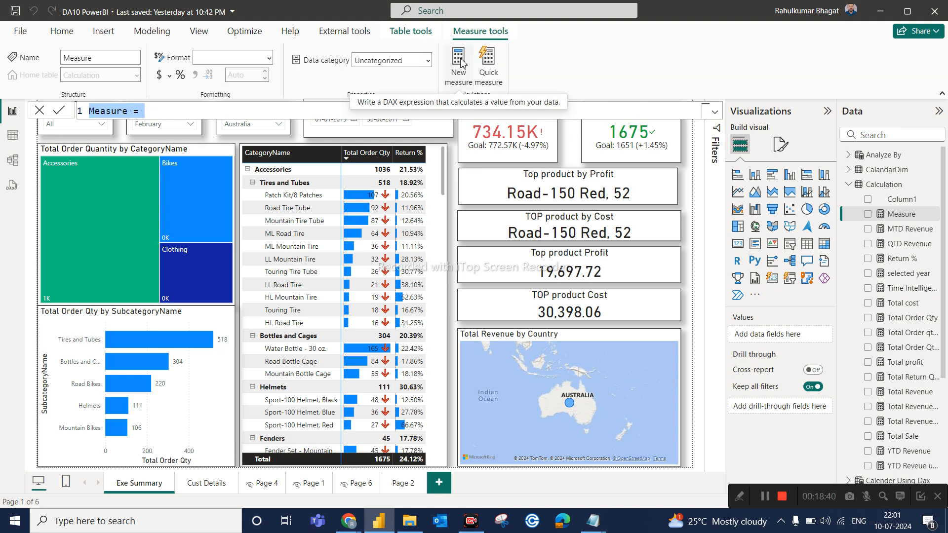
key("ctrl+v")
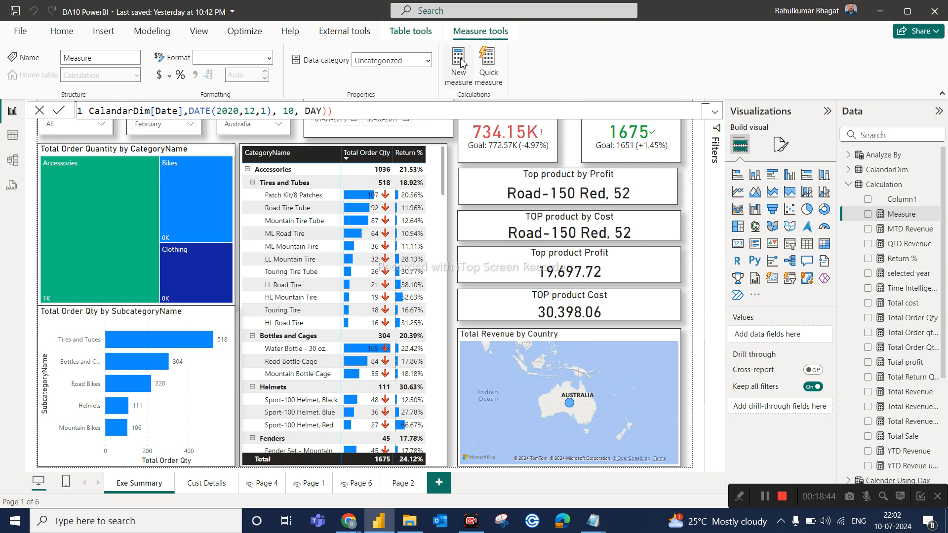
key("BackSpace")
key("BackSpace")
key("BackSpace")
key("BackSpace")
key("BackSpace")
key("BackSpace")
key("BackSpace")
key("BackSpace")
key("BackSpace")
key("BackSpace")
key("BackSpace")
key("BackSpace")
key("BackSpace")
key("BackSpace")
key("BackSpace")
key("BackSpace")
key("BackSpace")
key("BackSpace")
key("BackSpace")
key("BackSpace")
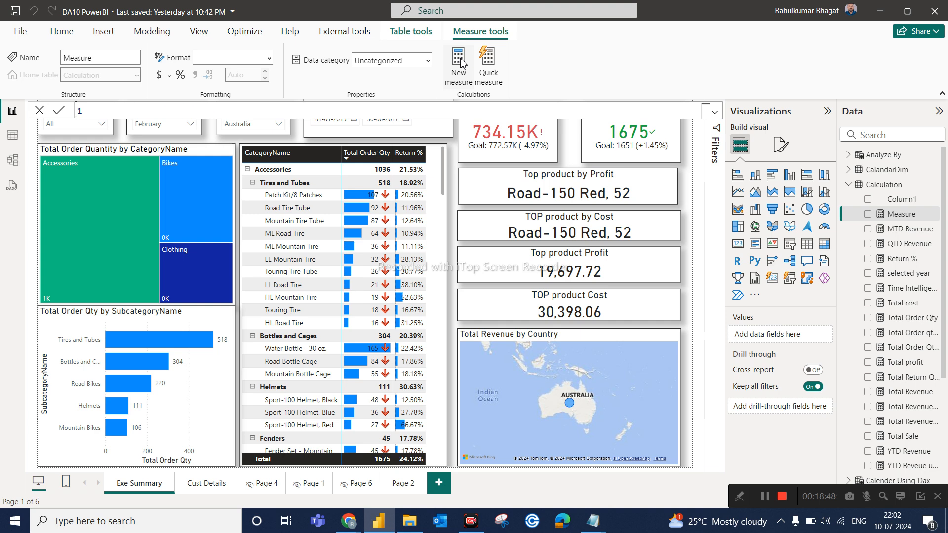
key("ctrl+v")
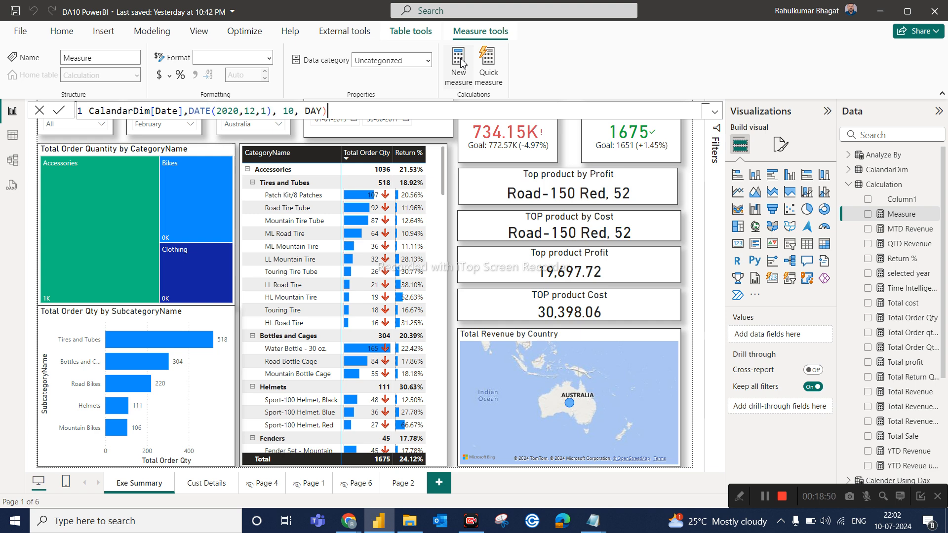
key("BackSpace")
key("BackSpace")
key("BackSpace")
key("BackSpace")
key("BackSpace")
key("BackSpace")
key("BackSpace")
key("BackSpace")
key("BackSpace")
key("BackSpace")
key("BackSpace")
key("BackSpace")
key("BackSpace")
key("BackSpace")
key("BackSpace")
key("BackSpace")
key("BackSpace")
key("BackSpace")
key("BackSpace")
key("BackSpace")
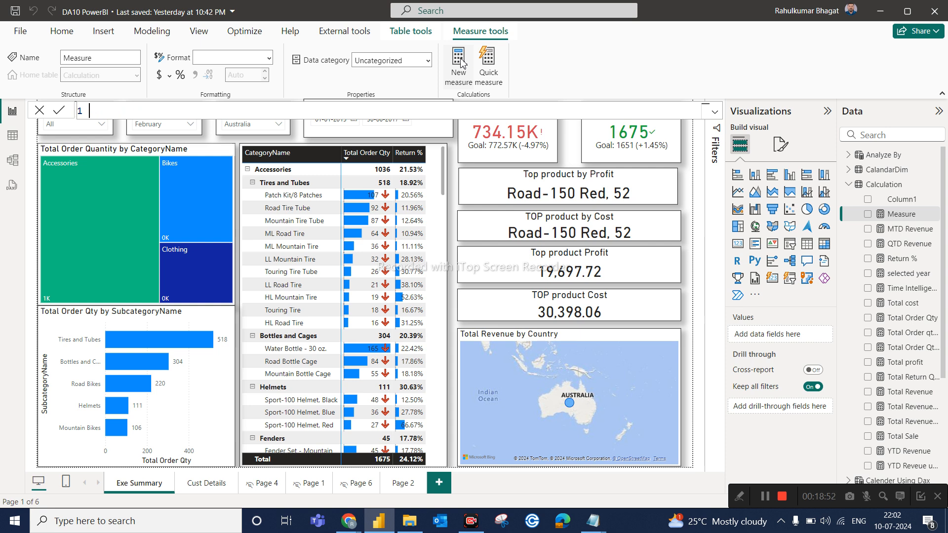
Step: Name the measure Datesinperiod and start its formula with CALCULATE, using [Total Sale] as the expression
type("cal")
key("BackSpace")
key("BackSpace")
type("Datesinperiod = cal")
key("Tab")
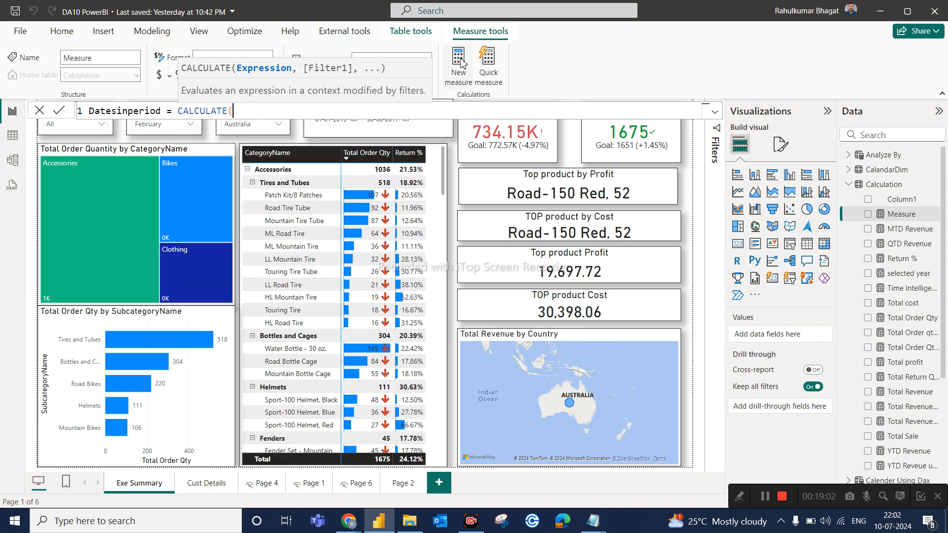
type("tota")
key("Down")
key("Down")
key("Down")
key("Down")
key("Down")
key("Down")
key("Down")
key("Down")
key("Down")
key("Tab")
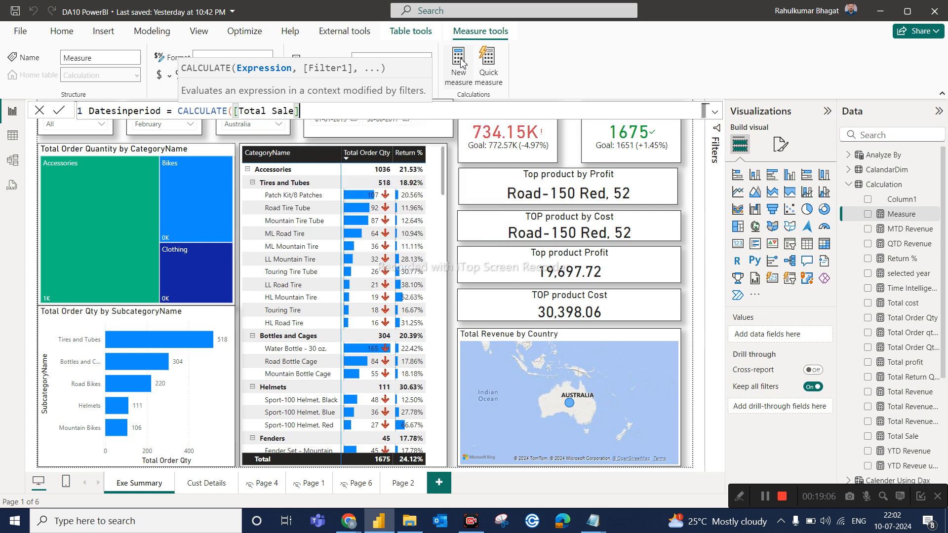
Step: Add DATESINPERIOD as the CALCULATE filter with CalandarDim[Date] as its Dates argument
type(",date")
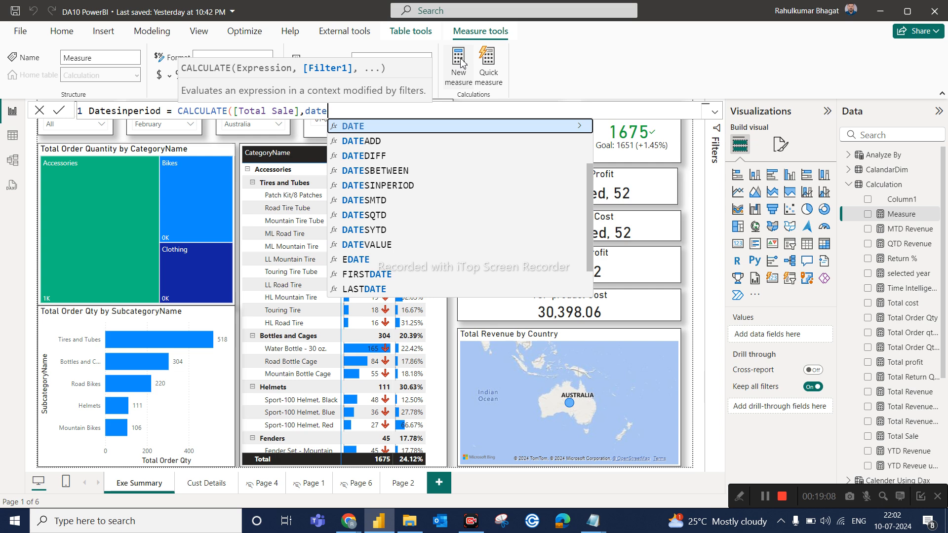
left_click(390, 185)
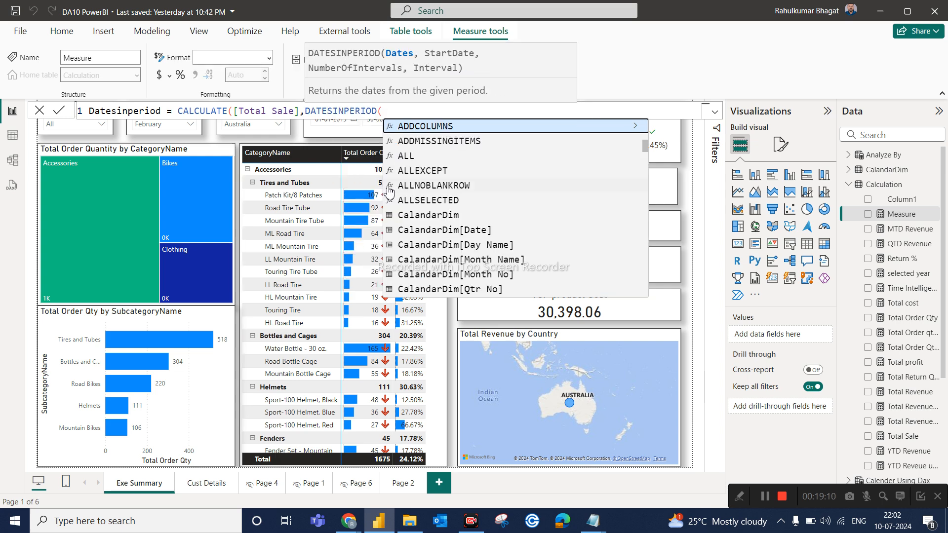
type("cale")
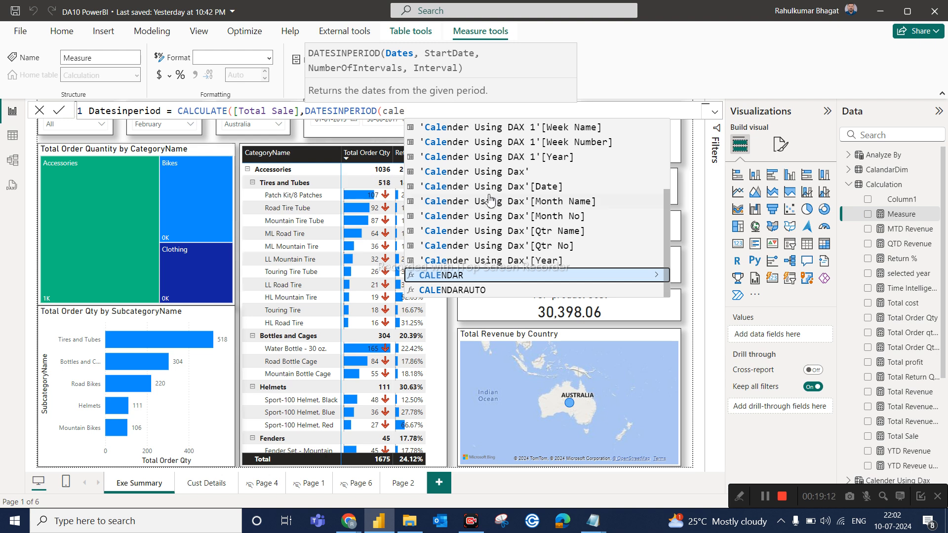
scroll(492, 205, "up", 3)
key("BackSpace")
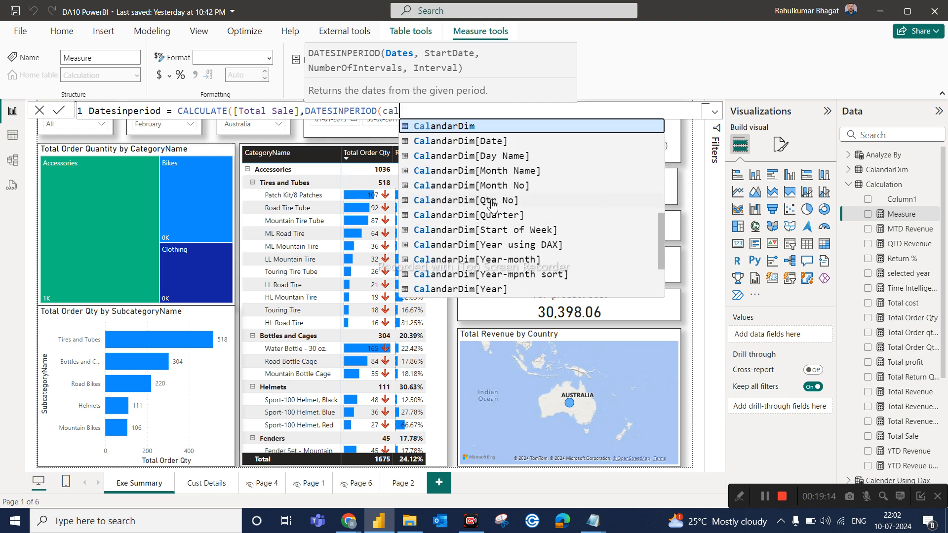
left_click(492, 143)
type(",")
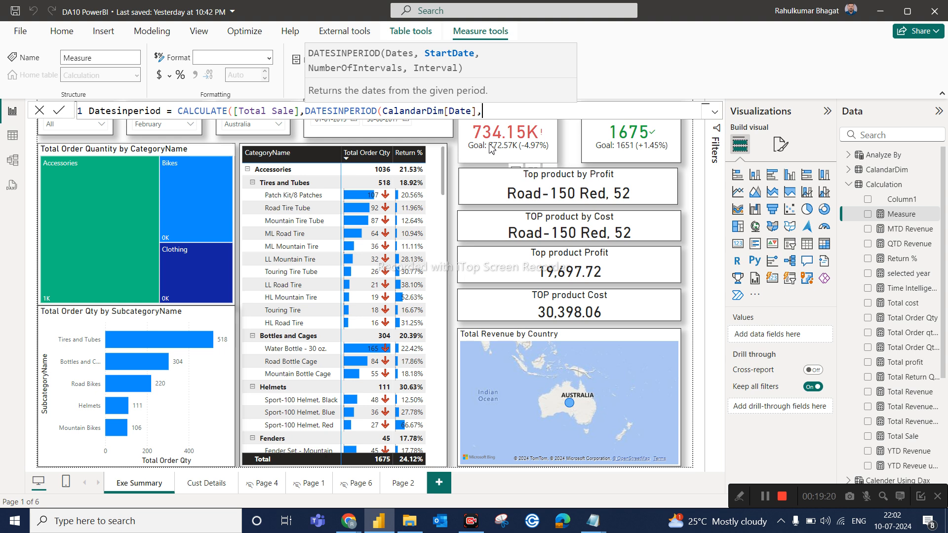
Step: Complete DATESINPERIOD with start date date(2015,01,01), 10 intervals and the day interval, commit the measure and switch to Page 2
type("date(")
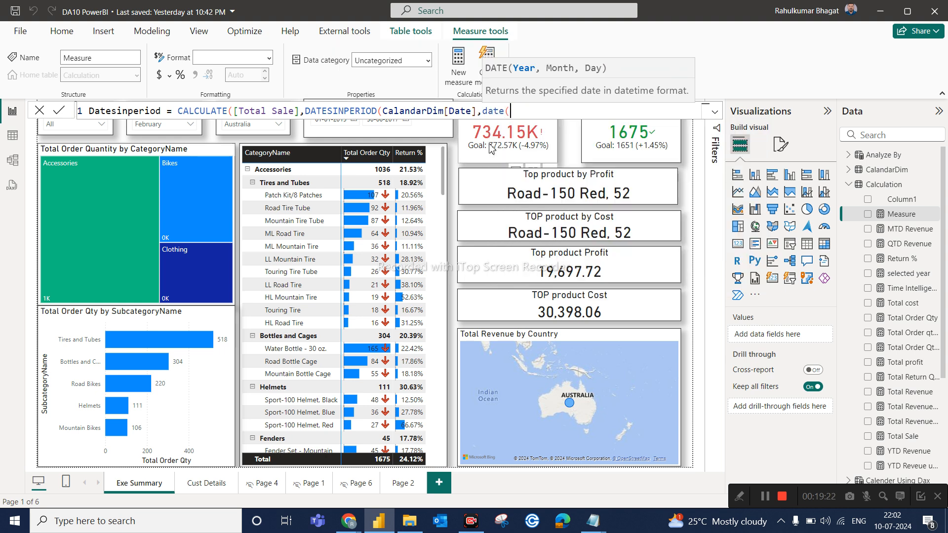
type("2015,01,01)")
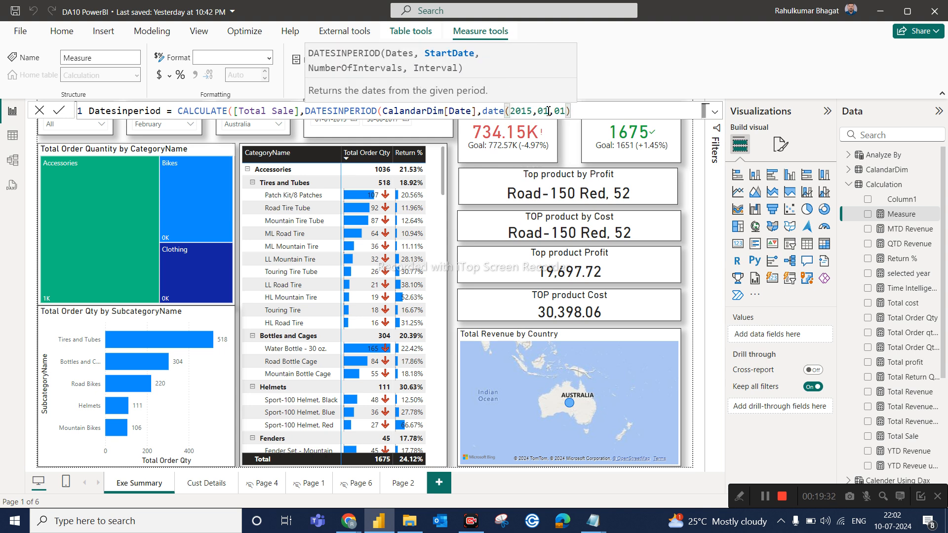
type(",")
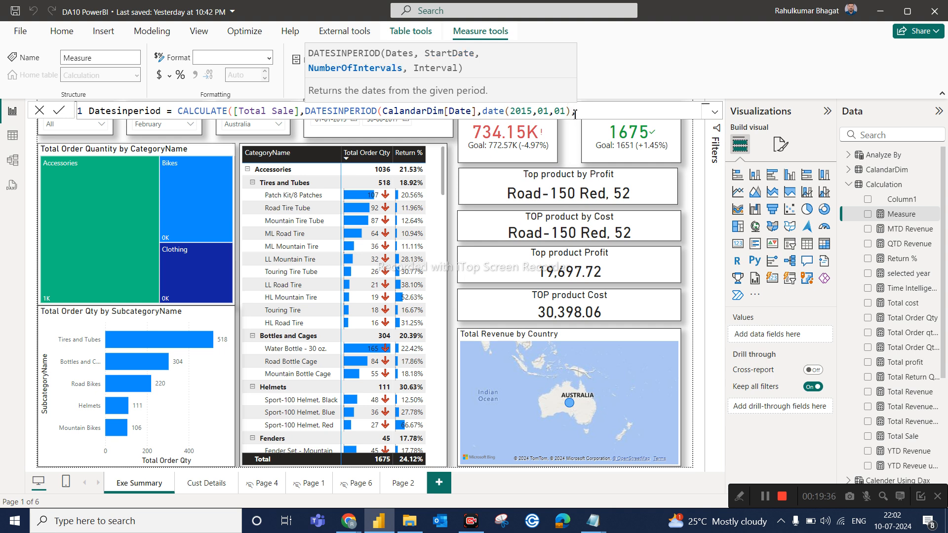
type("10,")
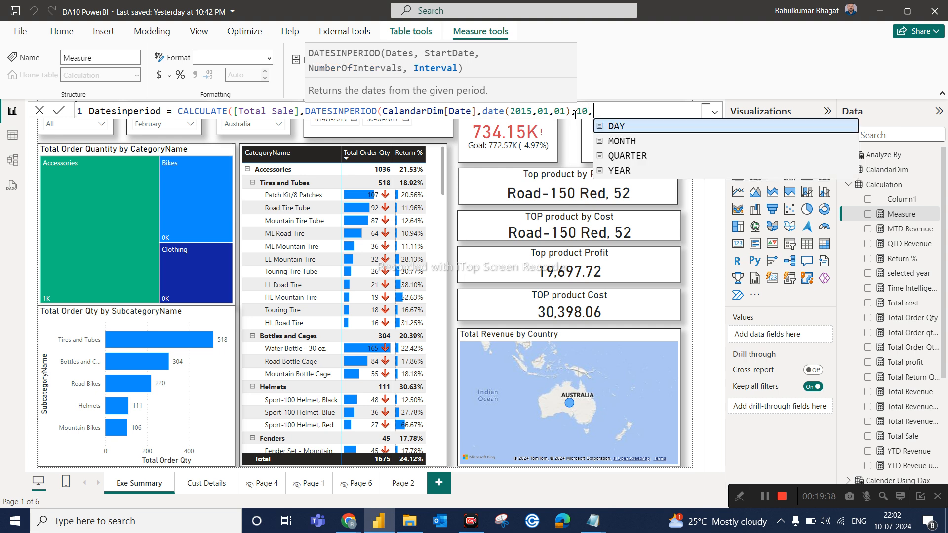
type("day")
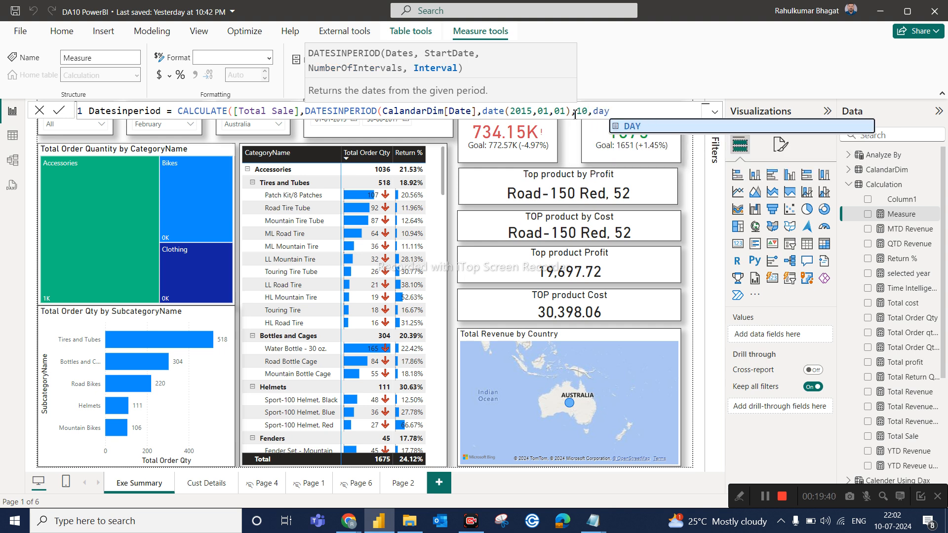
type(")")
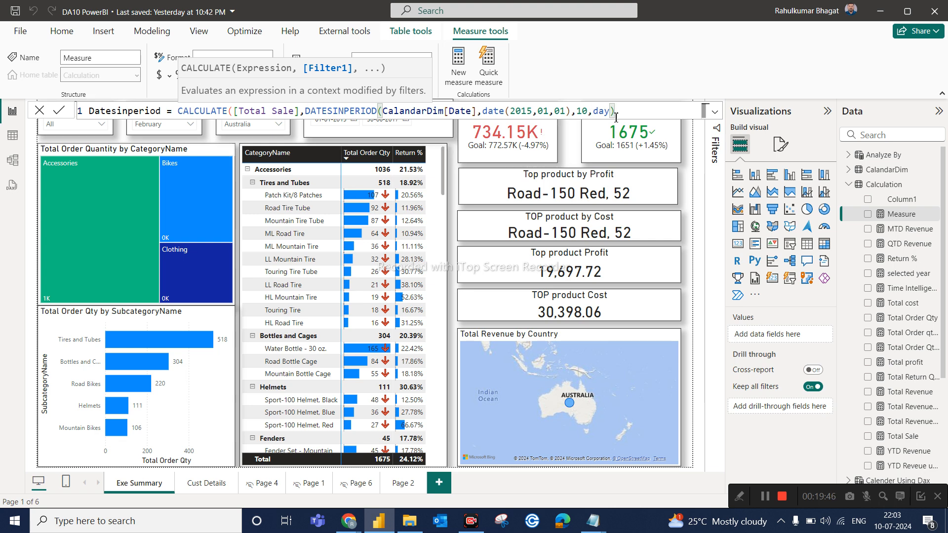
type(")")
key("Return")
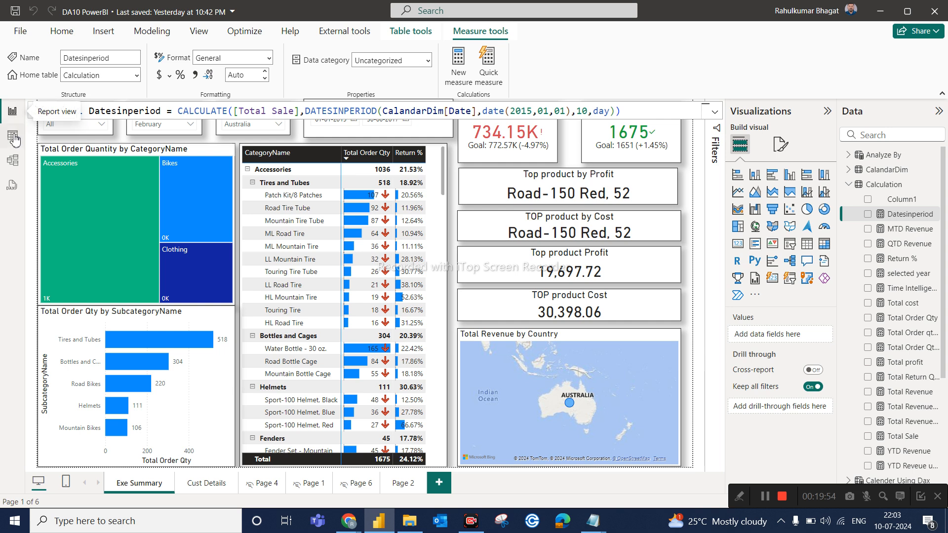
left_click(402, 484)
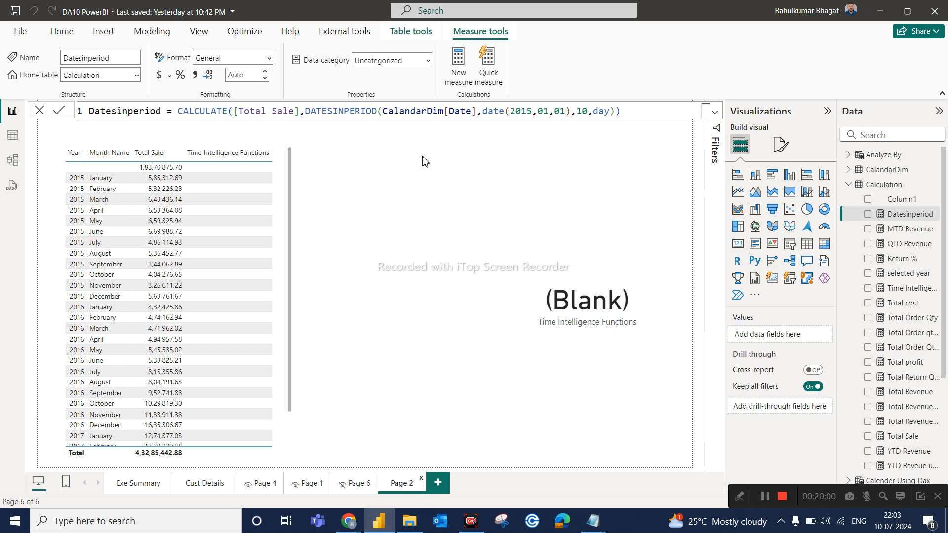
Step: Replace the card's measure with Datesinperiod, shrink the card to about half its height and shift it toward the canvas's outer edge
left_click(598, 281)
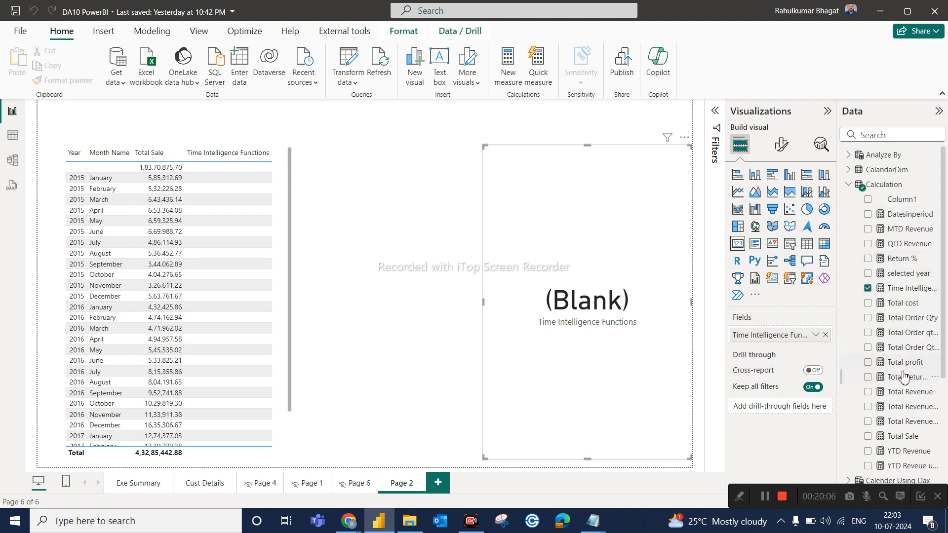
scroll(910, 417, "down", 3)
scroll(910, 417, "up", 3)
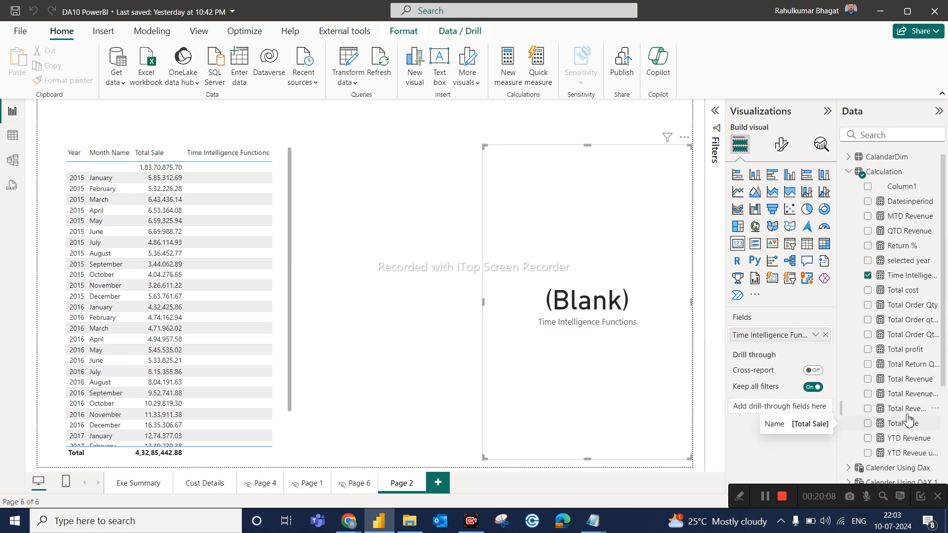
left_click_drag(917, 215, 805, 349)
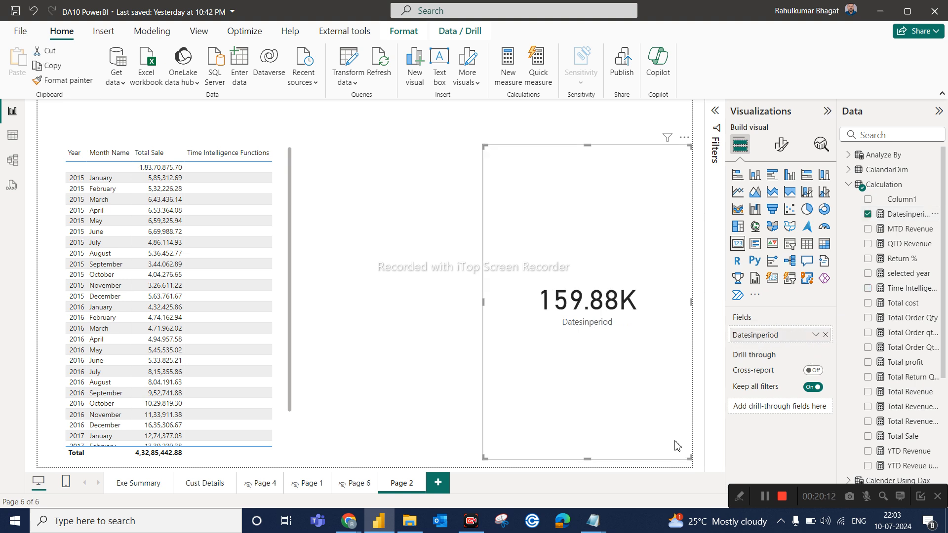
left_click_drag(644, 329, 652, 295)
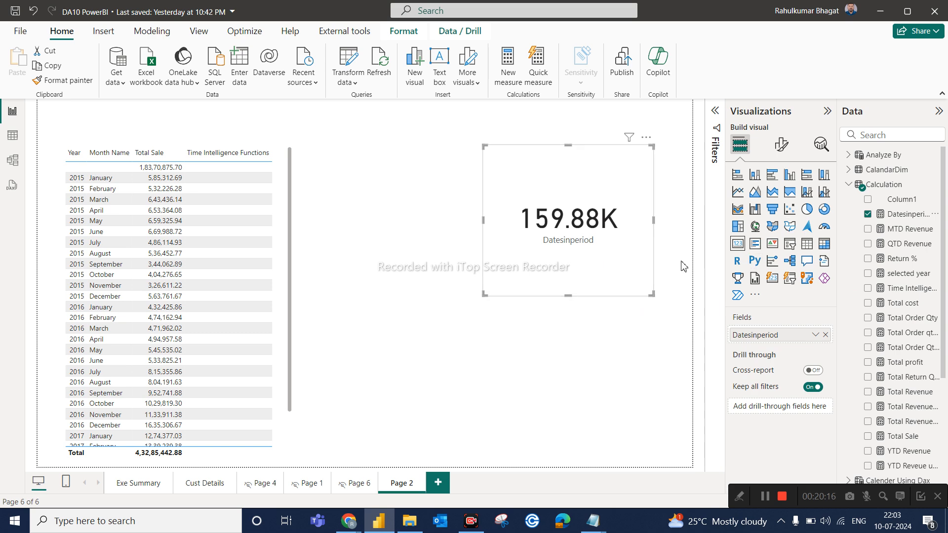
left_click_drag(627, 273, 652, 275)
Step: Add Datesinperiod to the table as its last column, widen the table to fit and move it to the page's upper corner
left_click_drag(912, 218, 196, 321)
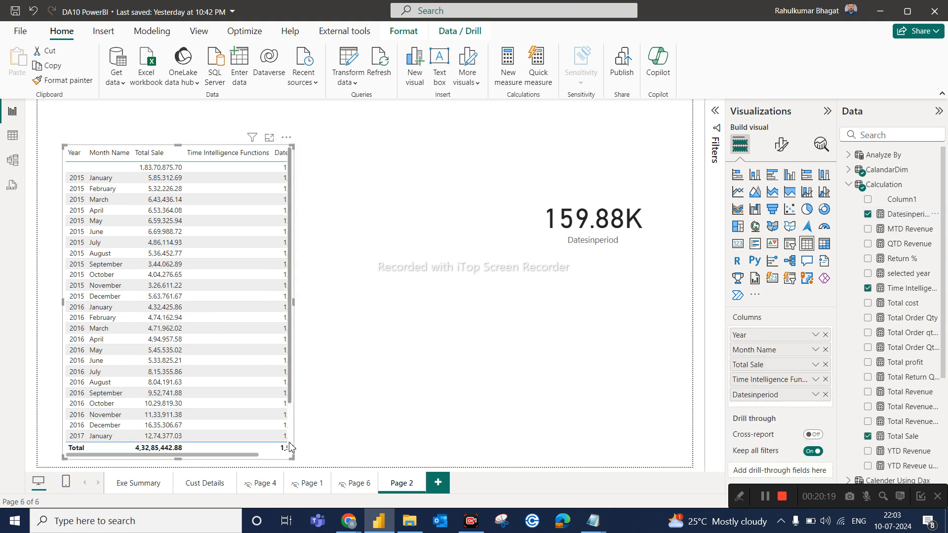
left_click_drag(292, 458, 380, 461)
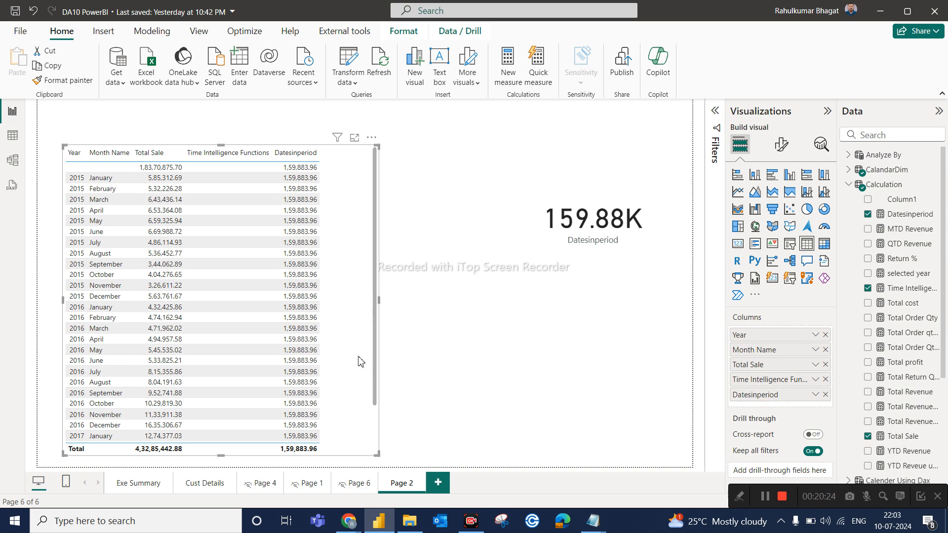
left_click_drag(369, 360, 344, 316)
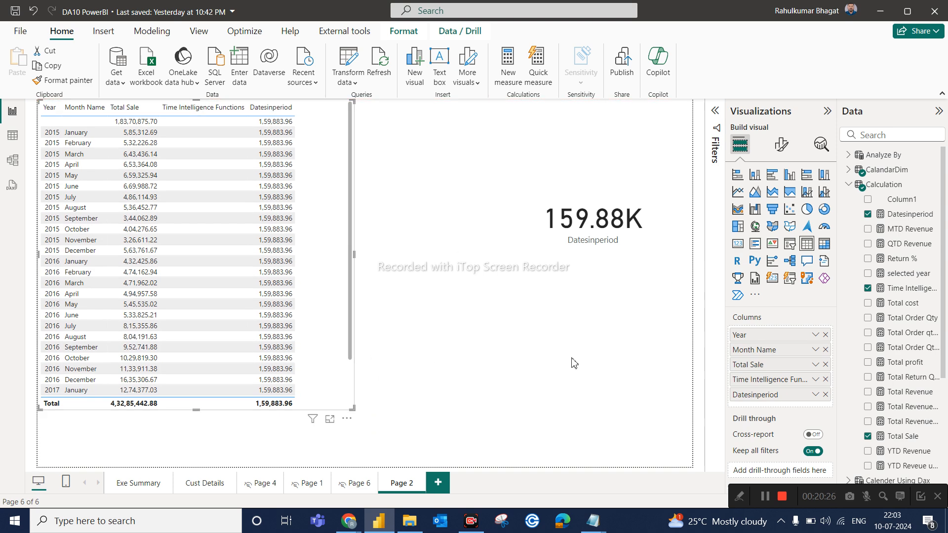
Step: Replace the table's Month Name and Year columns with CalandarDim's Date as the first column, using plain Date instead of the date hierarchy
left_click(826, 349)
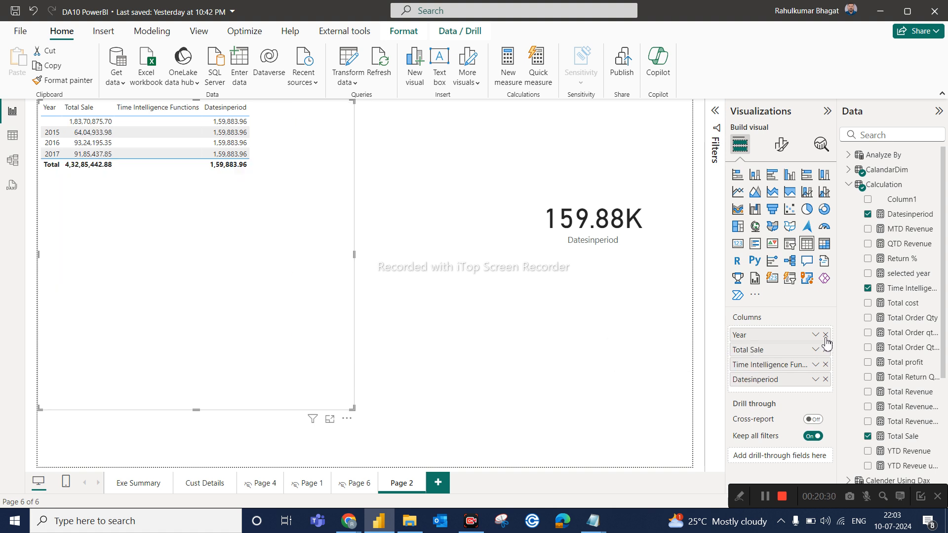
left_click(825, 335)
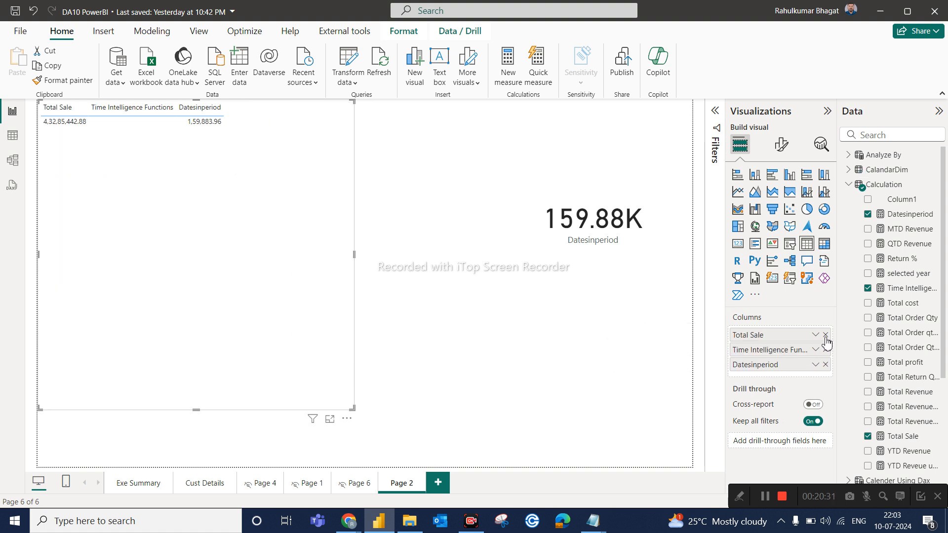
left_click(849, 186)
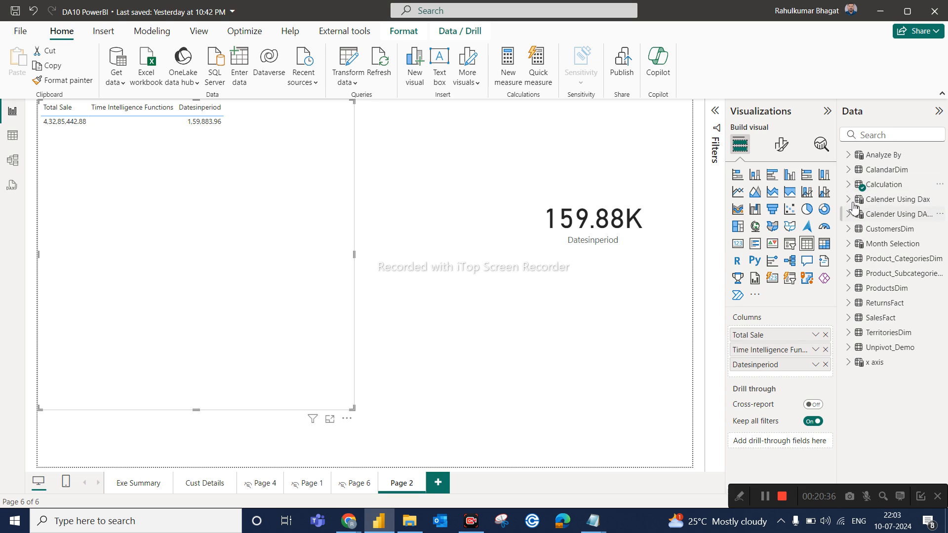
left_click(849, 170)
left_click_drag(892, 184, 785, 338)
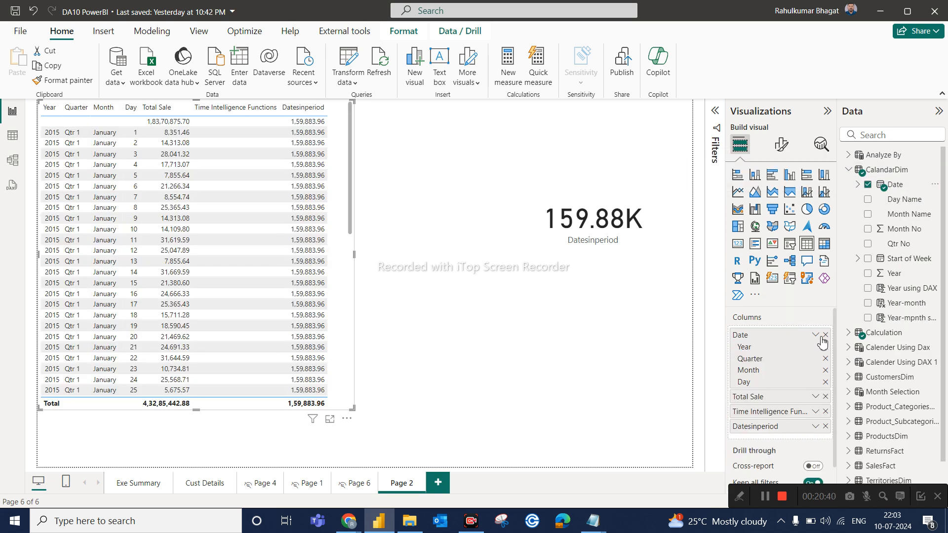
left_click(814, 336)
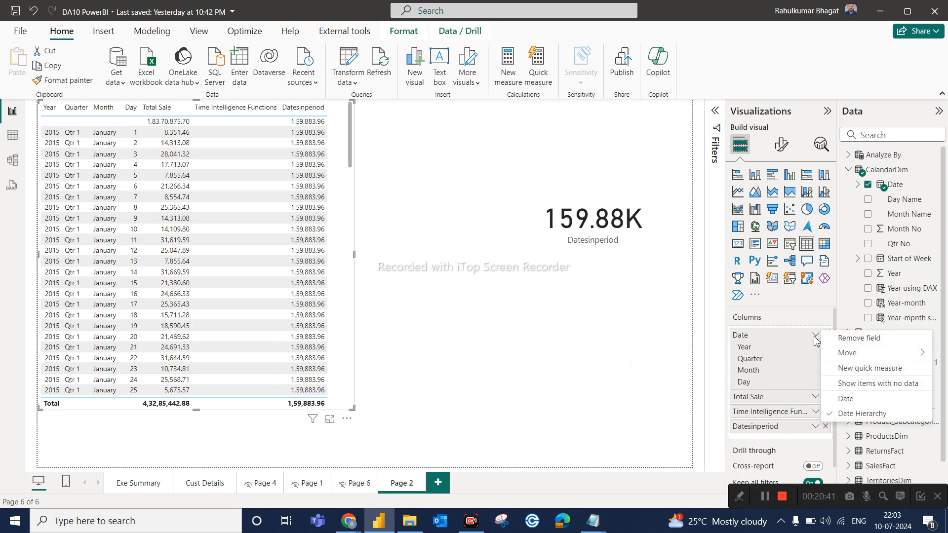
left_click(847, 401)
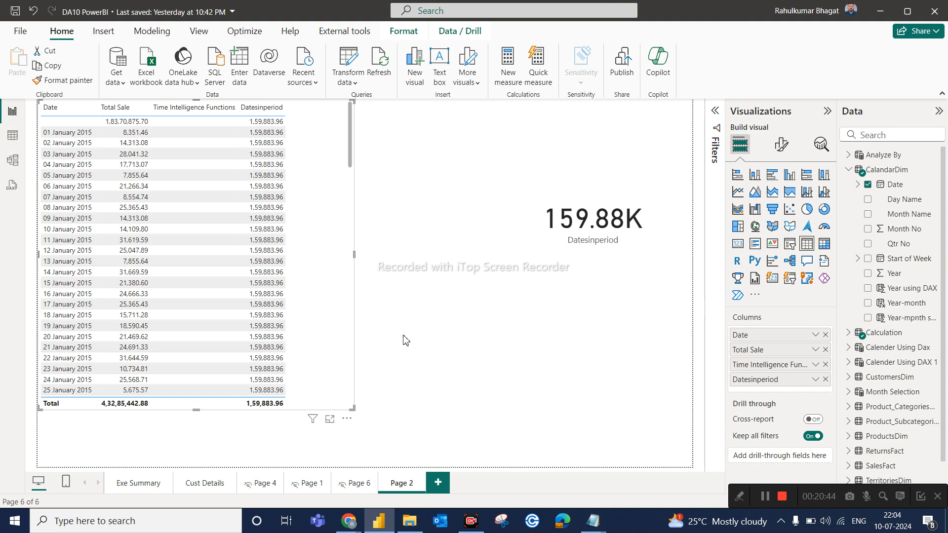
scroll(256, 250, "down", 1)
scroll(256, 251, "up", 1)
scroll(911, 415, "down", 1)
scroll(913, 417, "up", 1)
left_click(883, 137)
type("date")
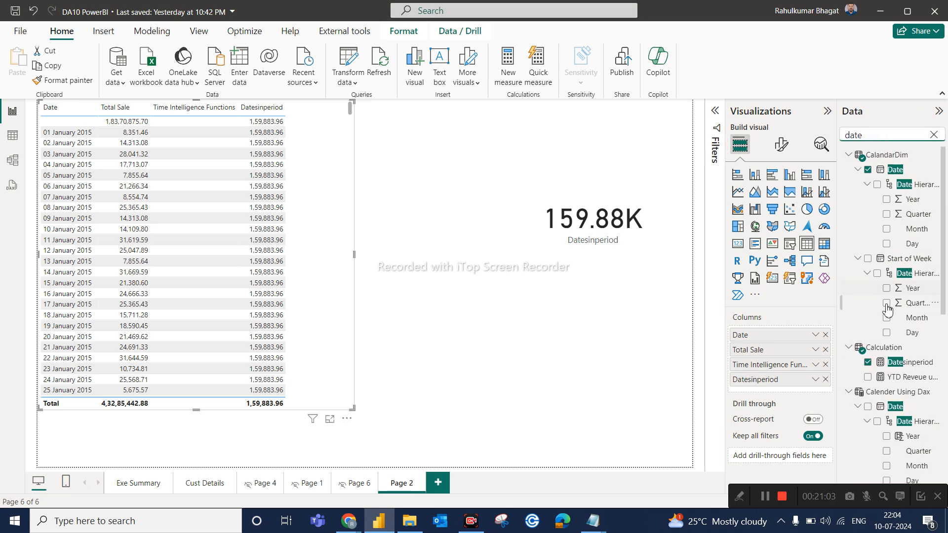
scroll(886, 309, "down", 10)
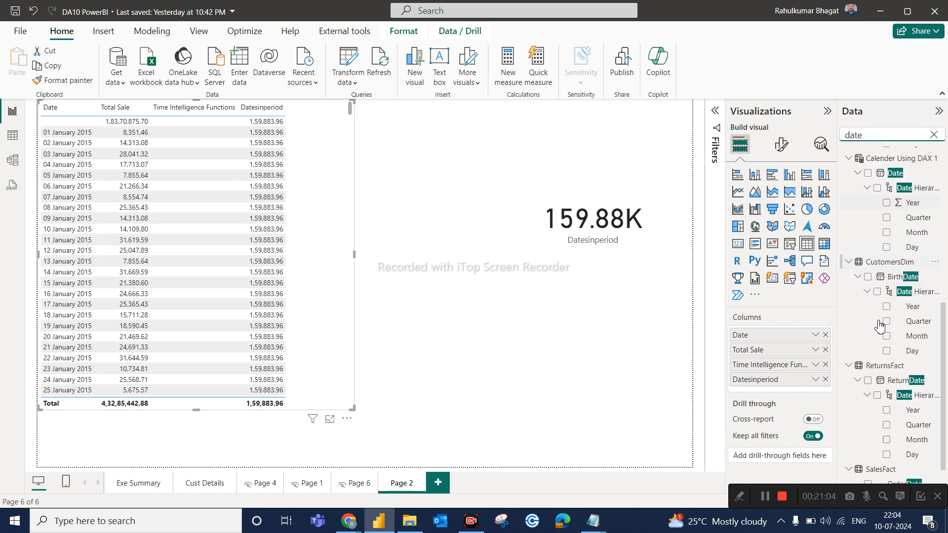
scroll(898, 274, "up", 10)
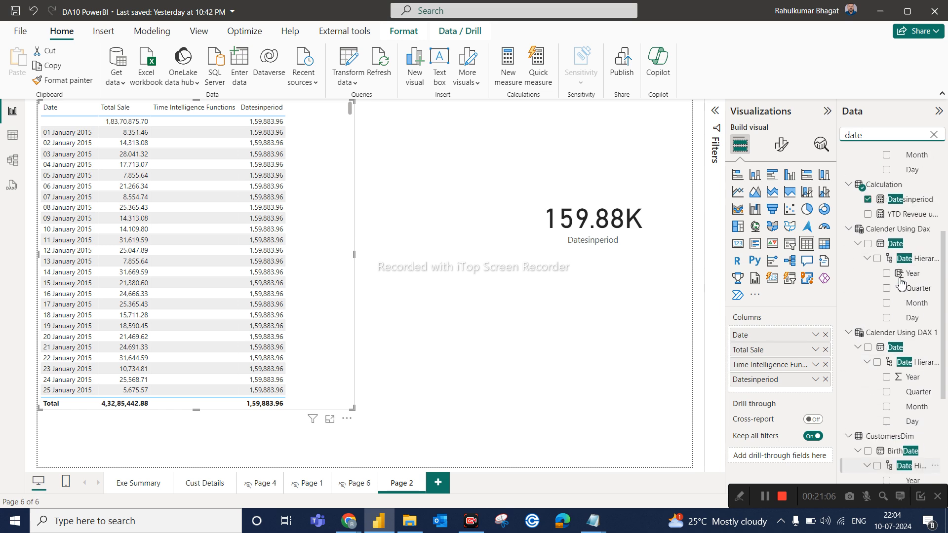
type("sm")
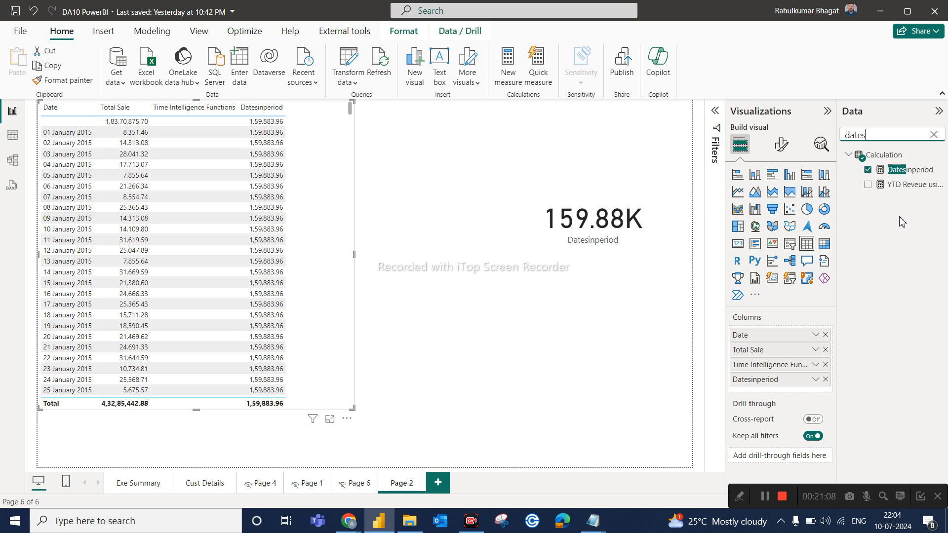
key("BackSpace")
key("BackSpace")
key("BackSpace")
key("BackSpace")
key("BackSpace")
key("BackSpace")
key("BackSpace")
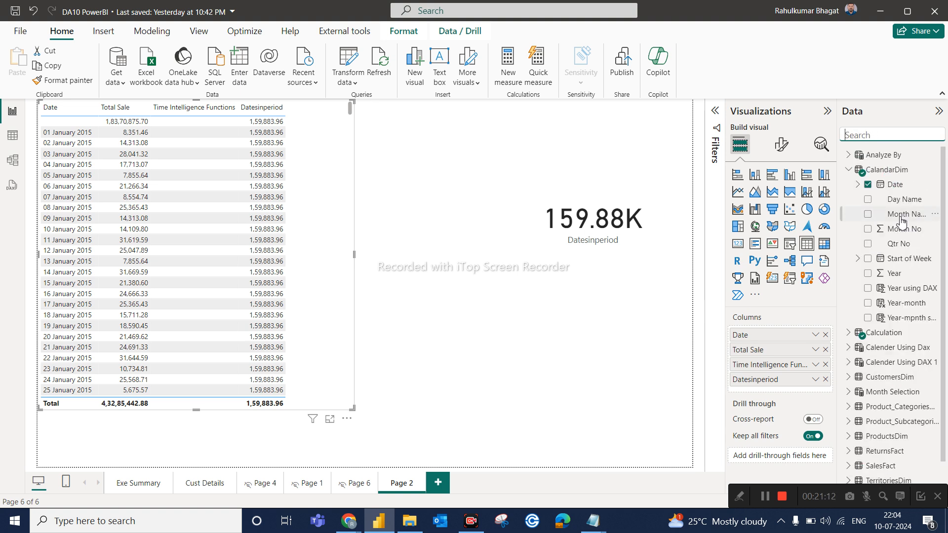
Step: Search the data fields for "mt" and add MTD Revenue to the table directly after Total Sale
type("mts=")
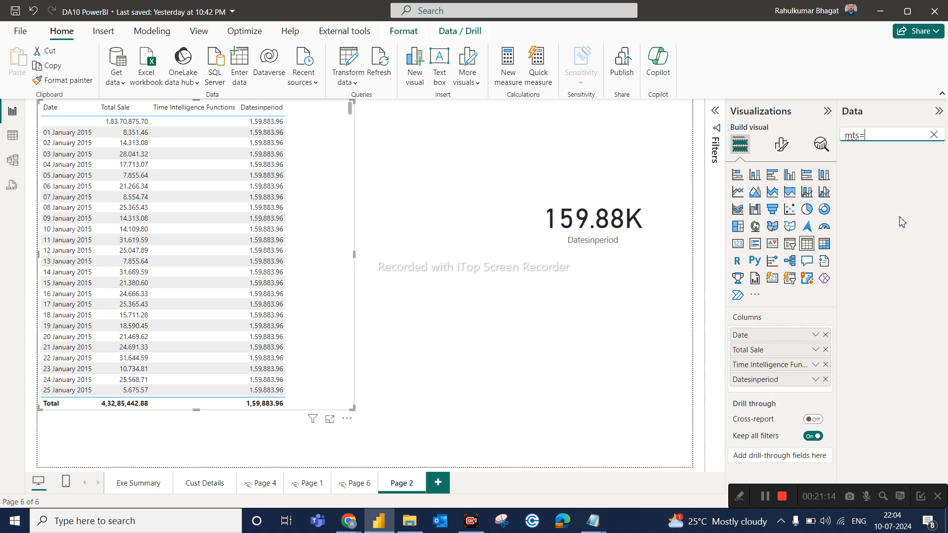
key("BackSpace")
key("BackSpace")
left_click_drag(903, 170, 794, 367)
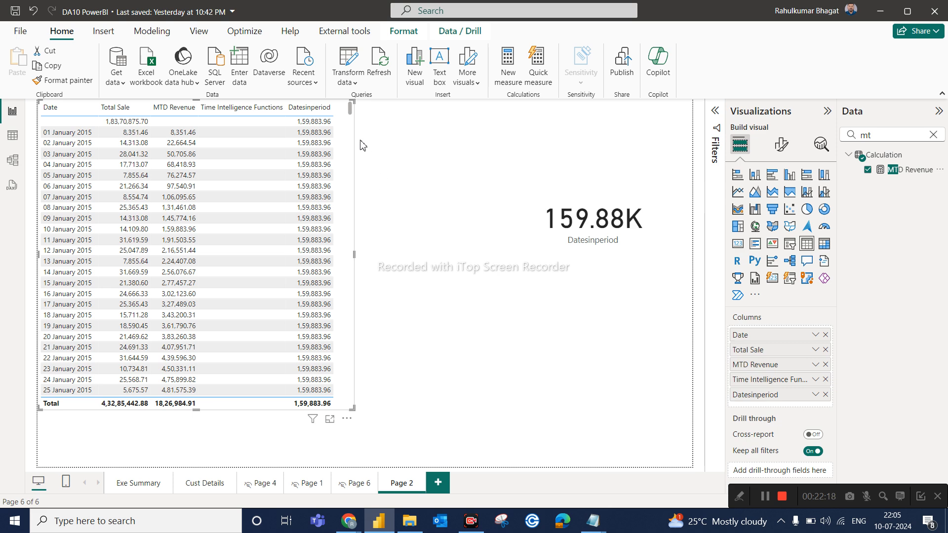
Step: Compare the MTD Revenue and Datesinperiod values across the table's dates, from January 2015 into the following months
scroll(260, 316, "down", 10)
scroll(261, 320, "down", 12)
scroll(261, 320, "up", 18)
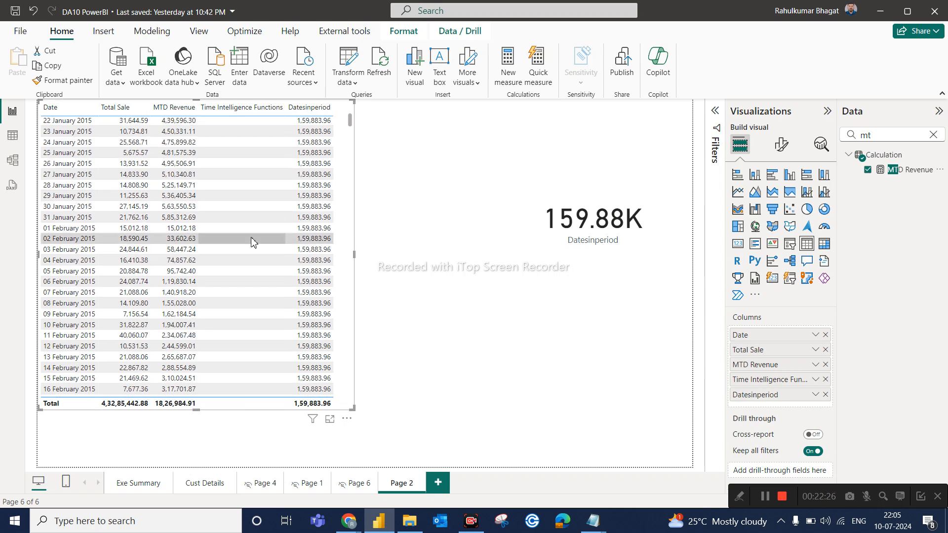
scroll(333, 217, "up", 6)
scroll(311, 352, "down", 5)
scroll(311, 349, "down", 20)
scroll(291, 200, "up", 20)
scroll(291, 200, "up", 20)
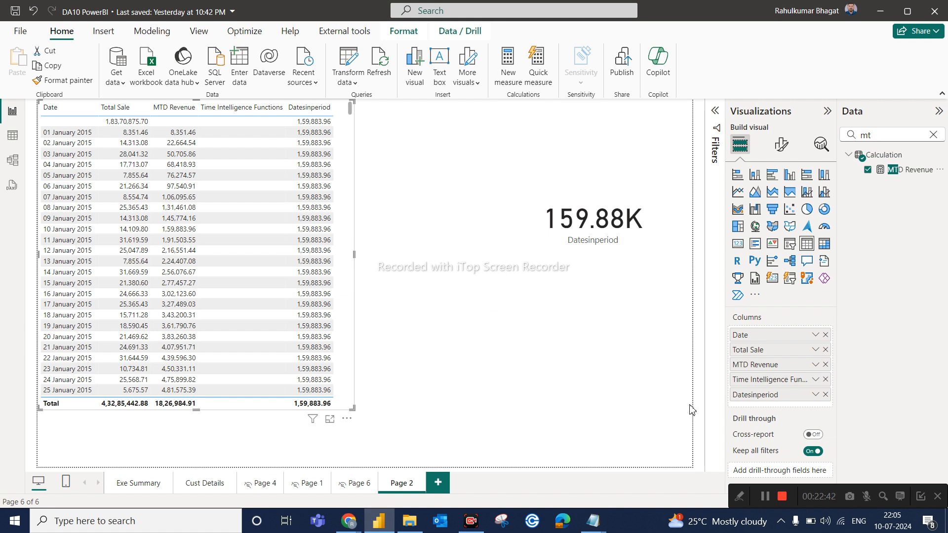
Step: Remove Time Intelligence Functions, Total Sale and MTD Revenue from the table, and narrow it around Date and Datesinperiod
left_click(825, 380)
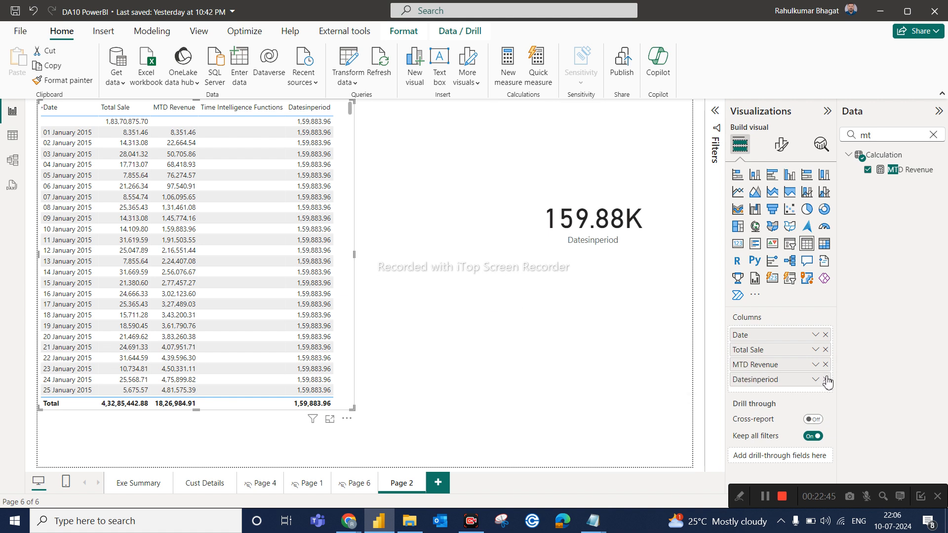
left_click(824, 350)
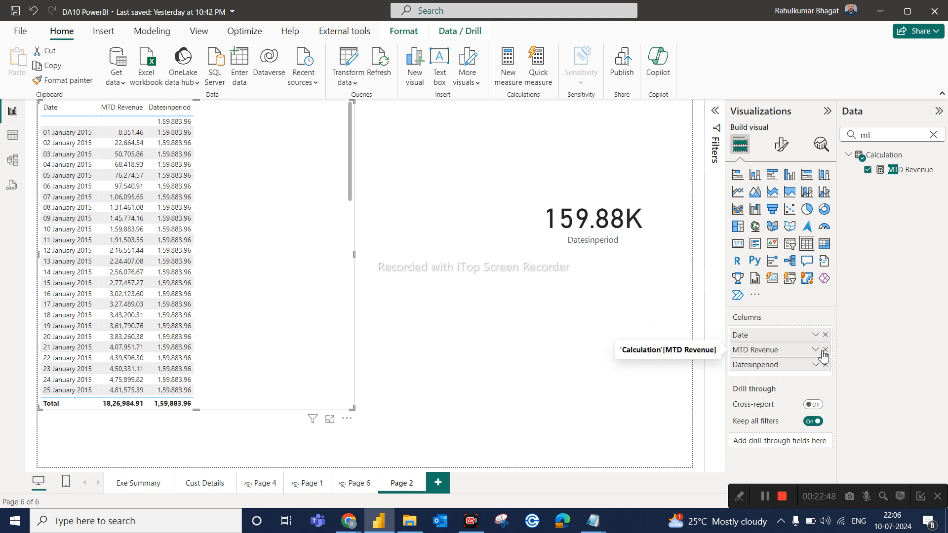
left_click(824, 350)
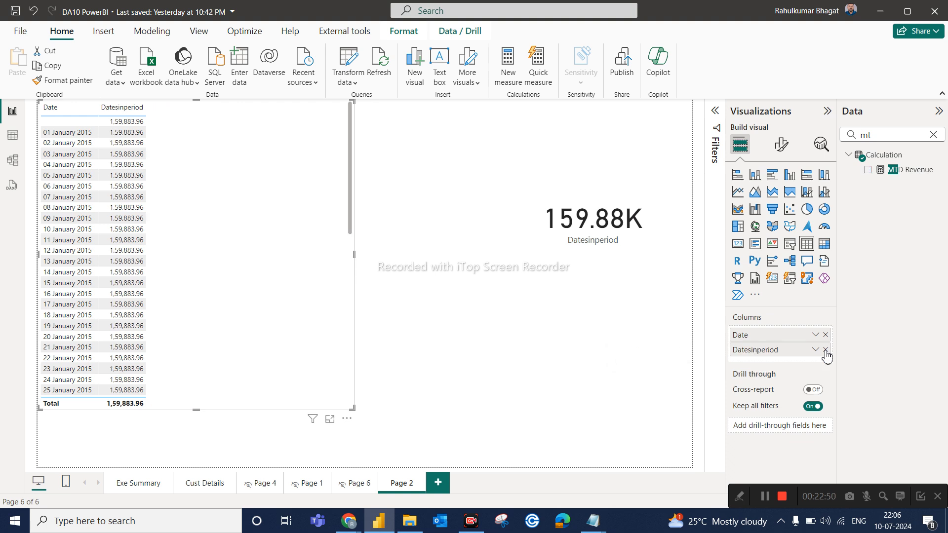
scroll(229, 287, "down", 9)
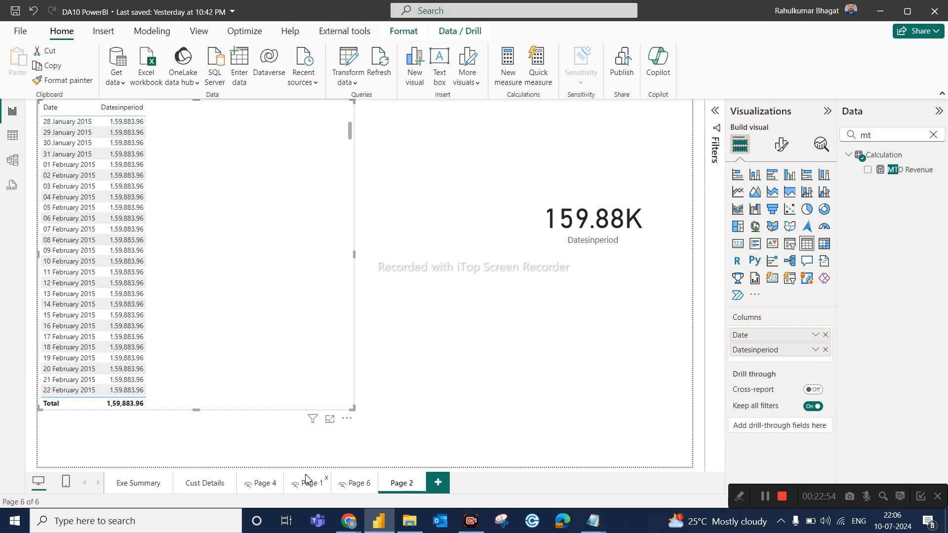
left_click_drag(354, 408, 228, 407)
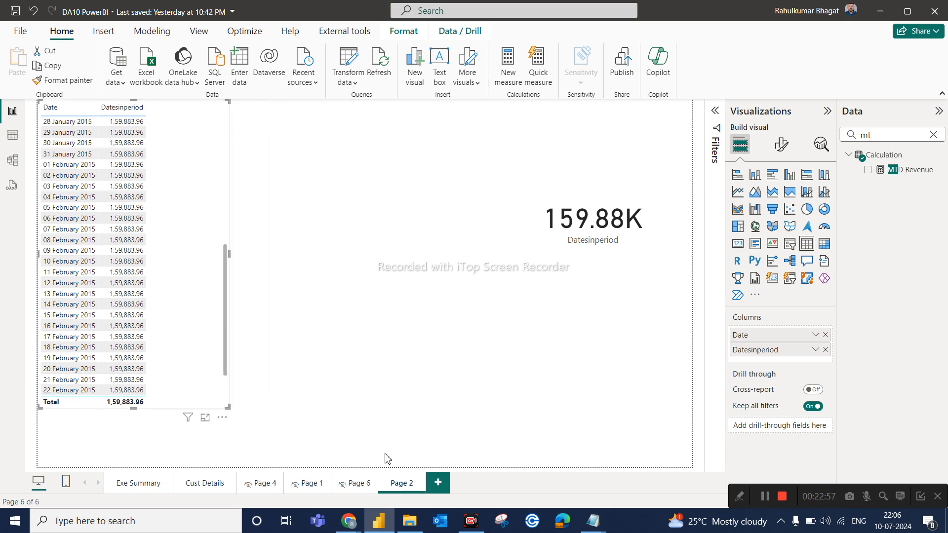
left_click(421, 479)
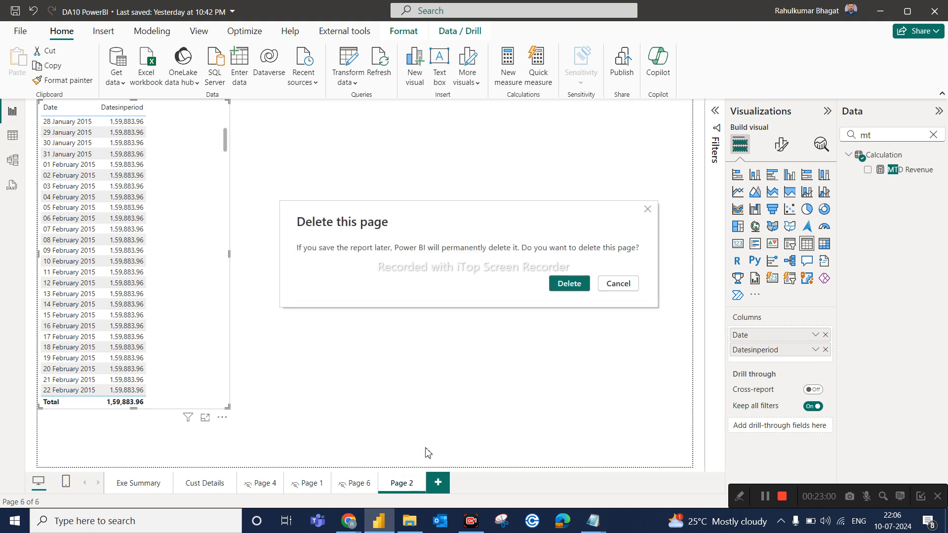
left_click(622, 283)
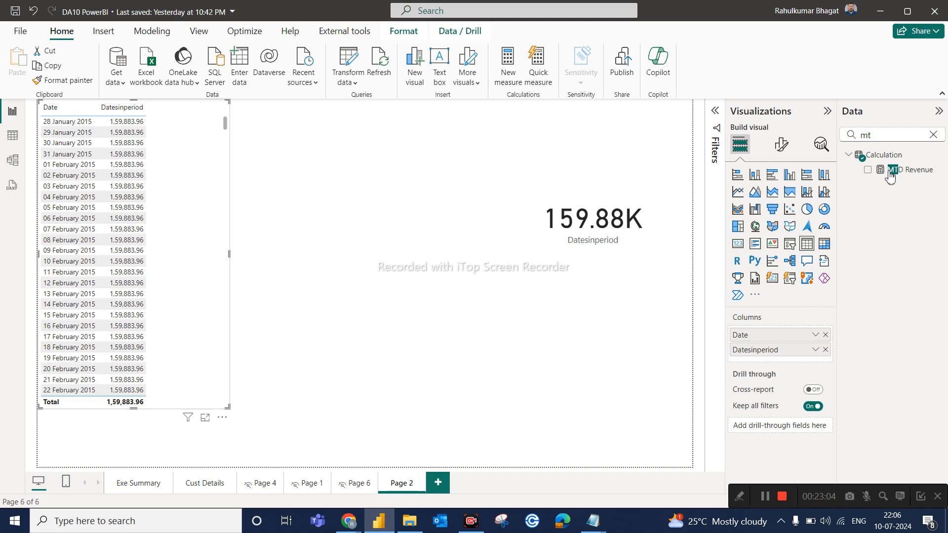
Step: Add MTD Revenue to the narrowed table and order the columns as Date, MTD Revenue, Datesinperiod
left_click_drag(895, 169, 778, 340)
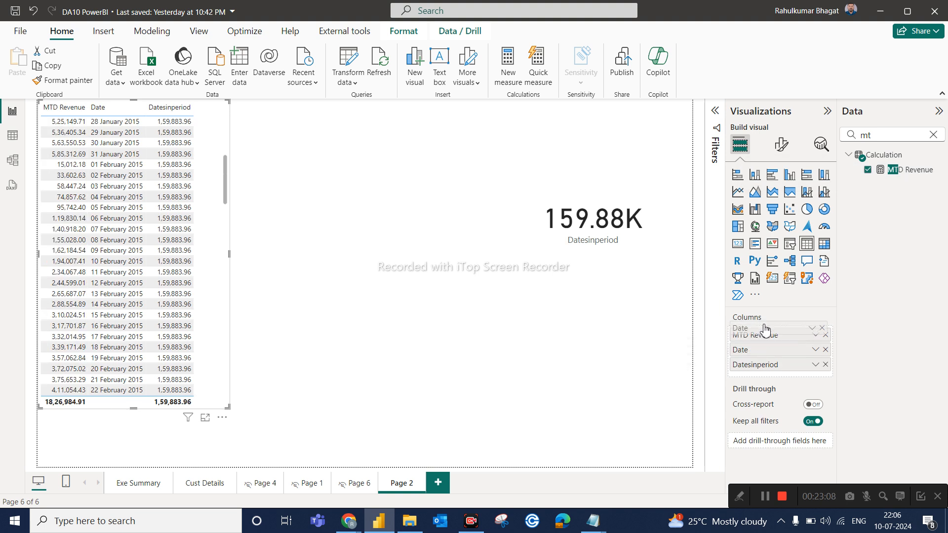
left_click_drag(761, 339, 764, 359)
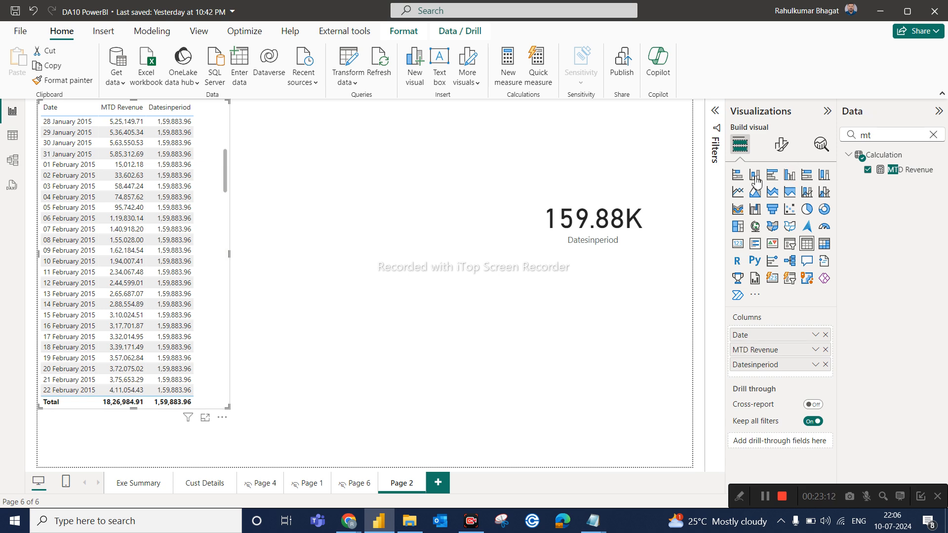
Step: Duplicate the table and place the copy between the original table and the Datesinperiod card
key("ctrl+c")
key("ctrl+v")
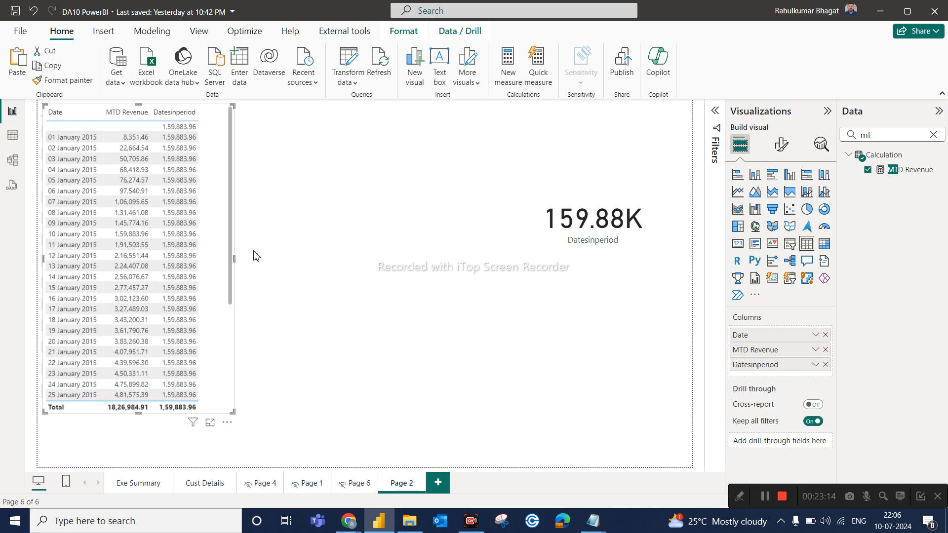
scroll(232, 255, "down", 15)
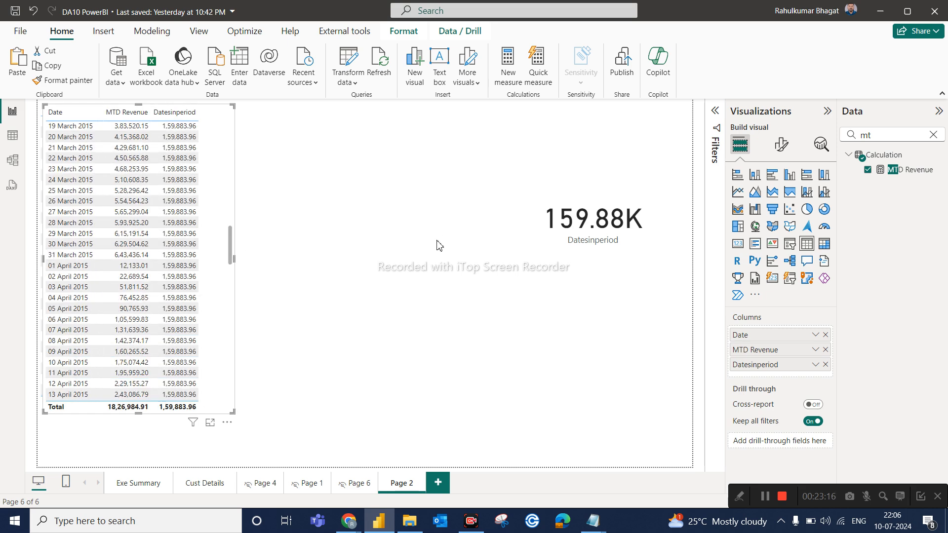
scroll(233, 289, "down", 6)
scroll(232, 290, "down", 5)
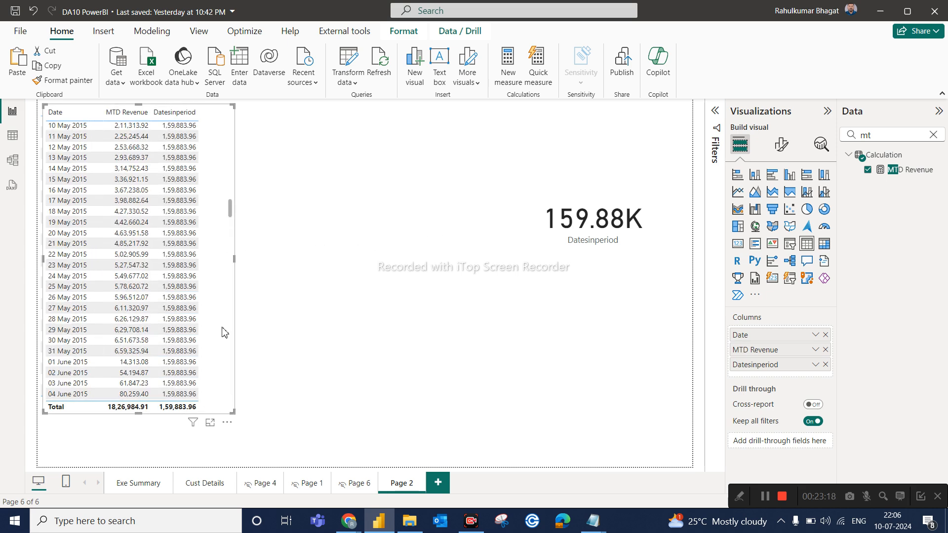
left_click_drag(223, 326, 480, 321)
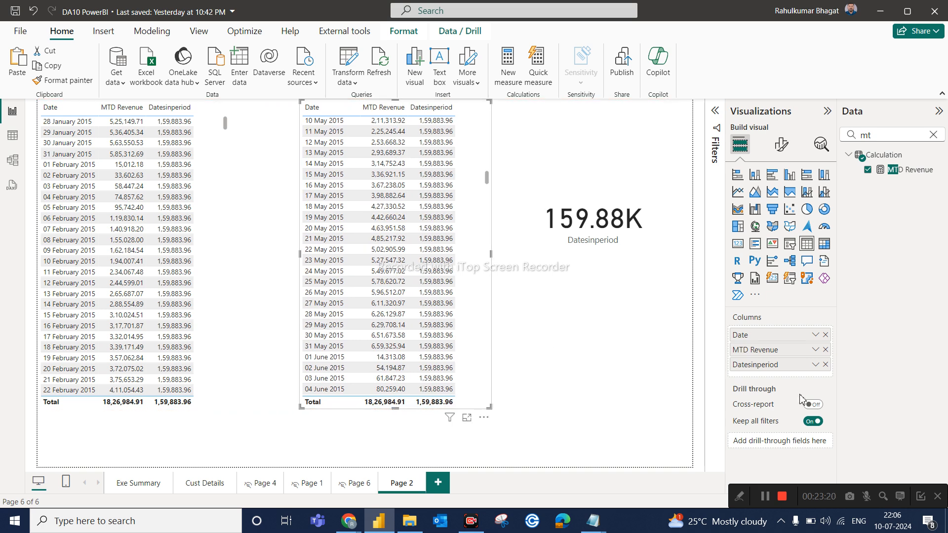
Step: Replace Date in the duplicated table with CalandarDim's Year, set to not summarize, followed by Month Name
left_click(824, 335)
left_click(932, 134)
left_click_drag(891, 274, 809, 337)
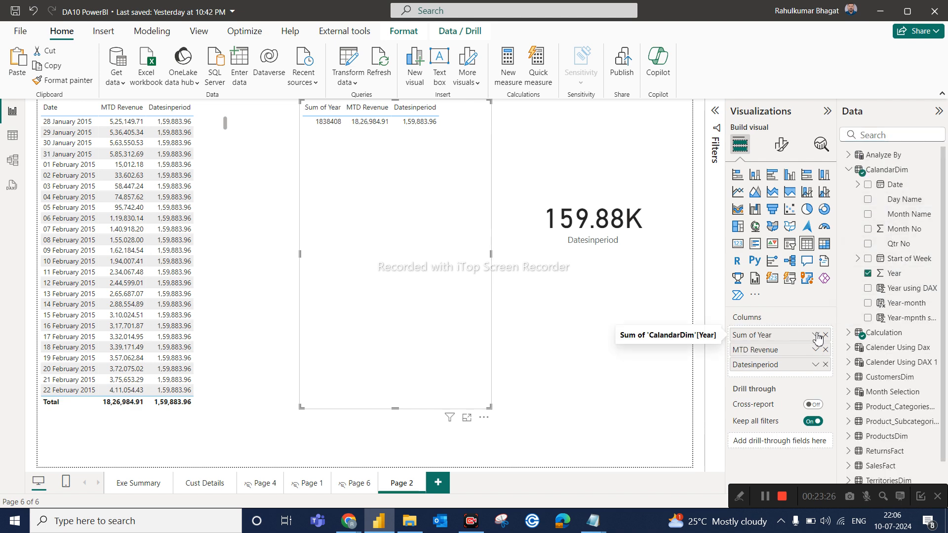
left_click(816, 335)
left_click(855, 176)
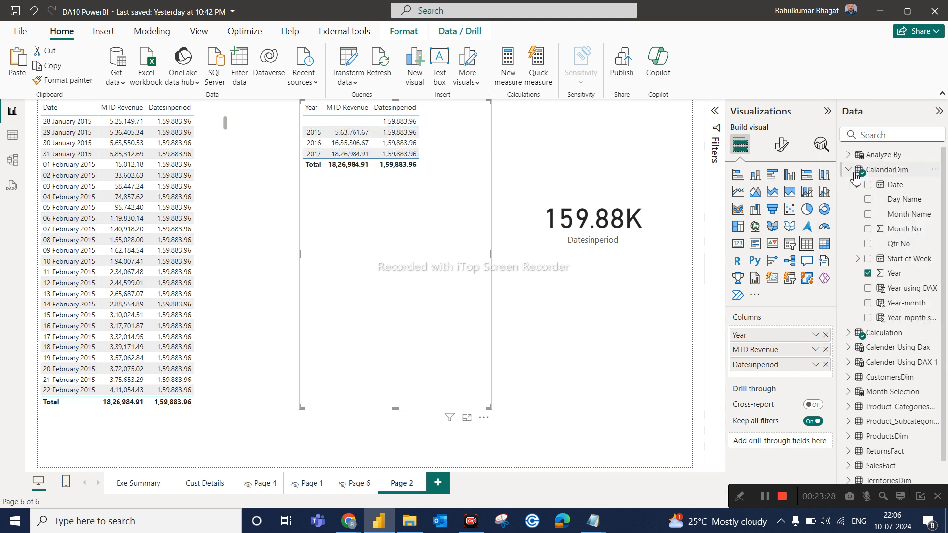
left_click_drag(898, 214, 802, 346)
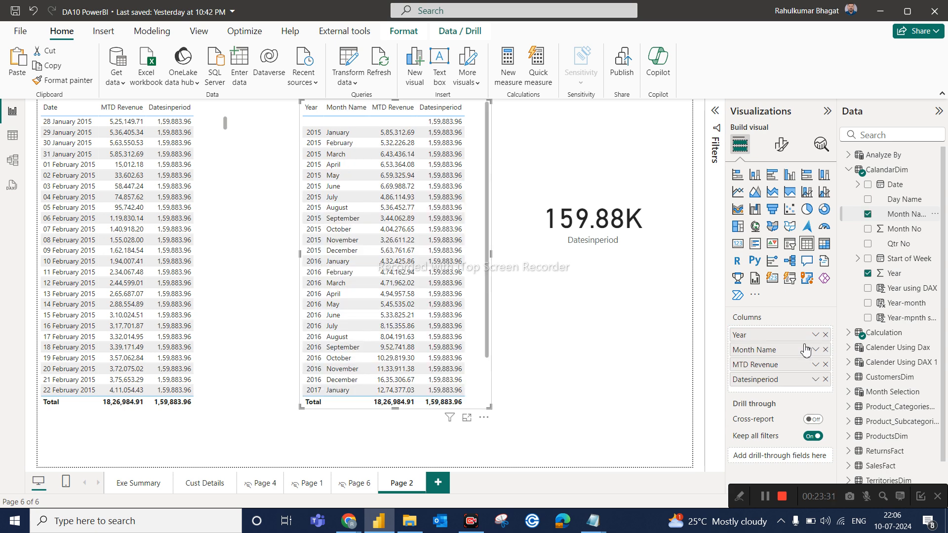
Step: Replace MTD Revenue and Datesinperiod in the duplicated table with the Time Intelligence Functions measure from Calculation
left_click(826, 364)
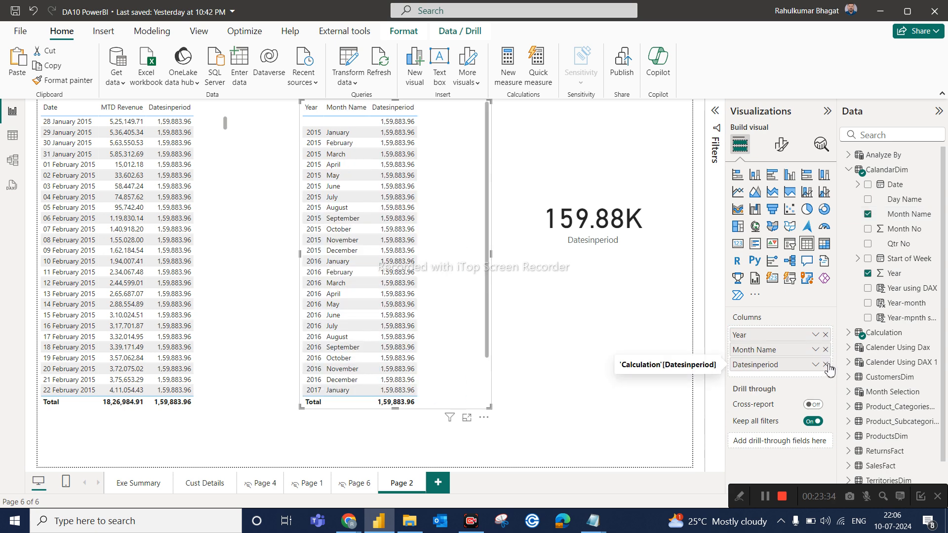
left_click(825, 365)
scroll(896, 322, "down", 1)
scroll(896, 322, "up", 1)
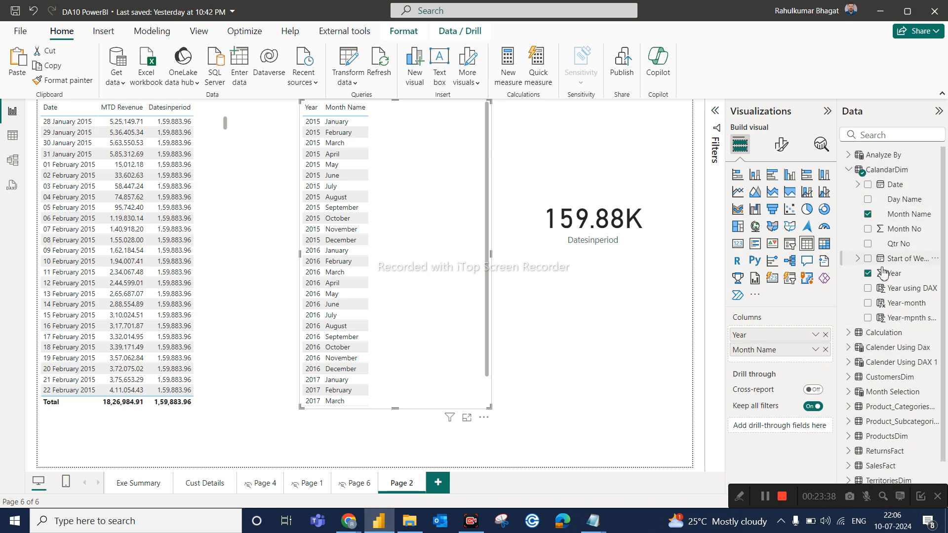
scroll(895, 294, "down", 1)
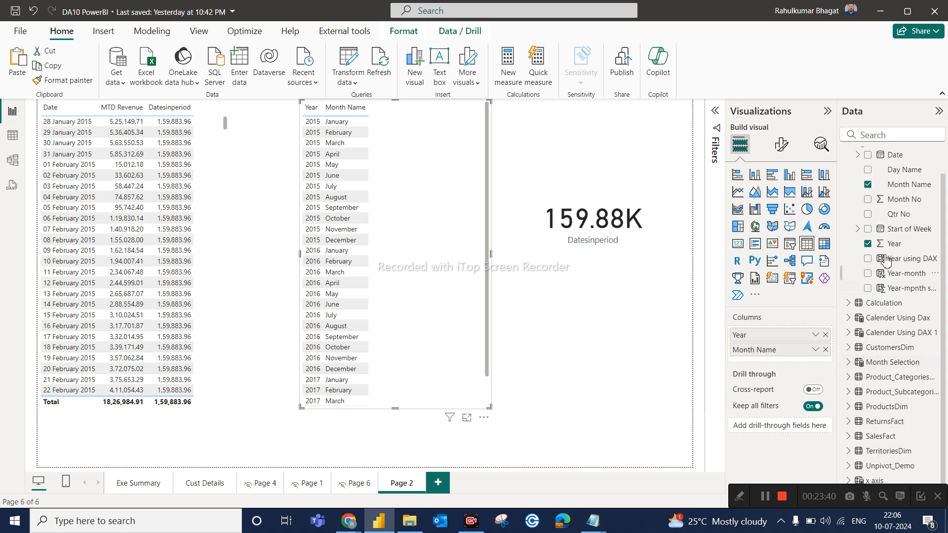
scroll(887, 278, "up", 1)
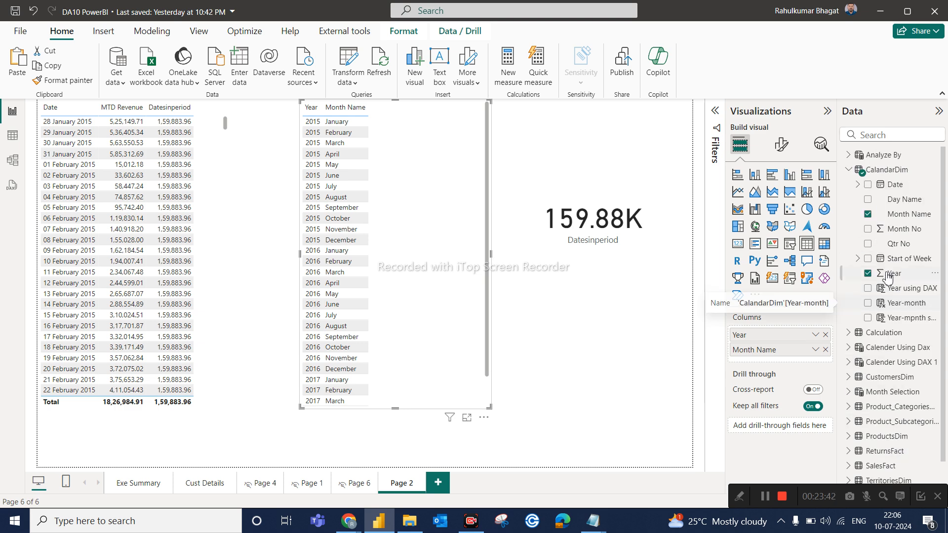
left_click(850, 170)
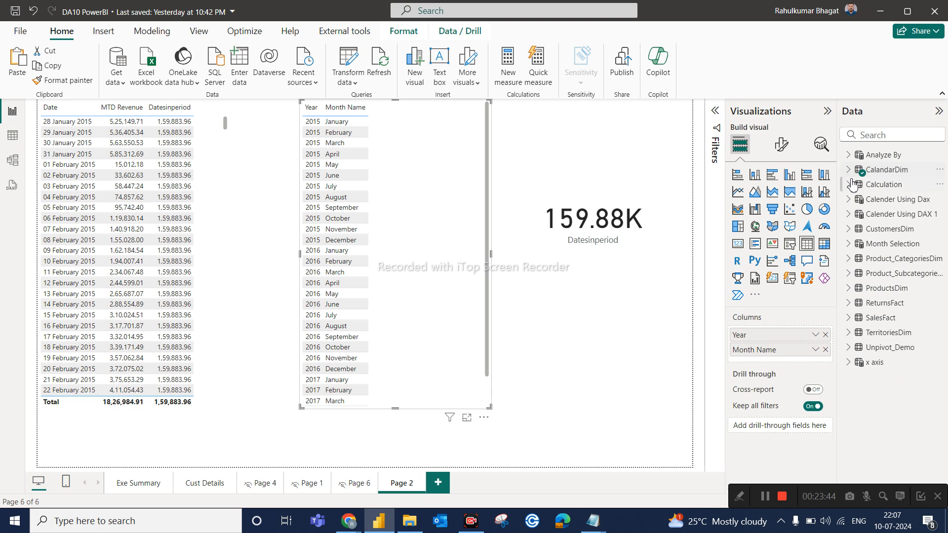
left_click(848, 185)
left_click_drag(905, 290, 780, 363)
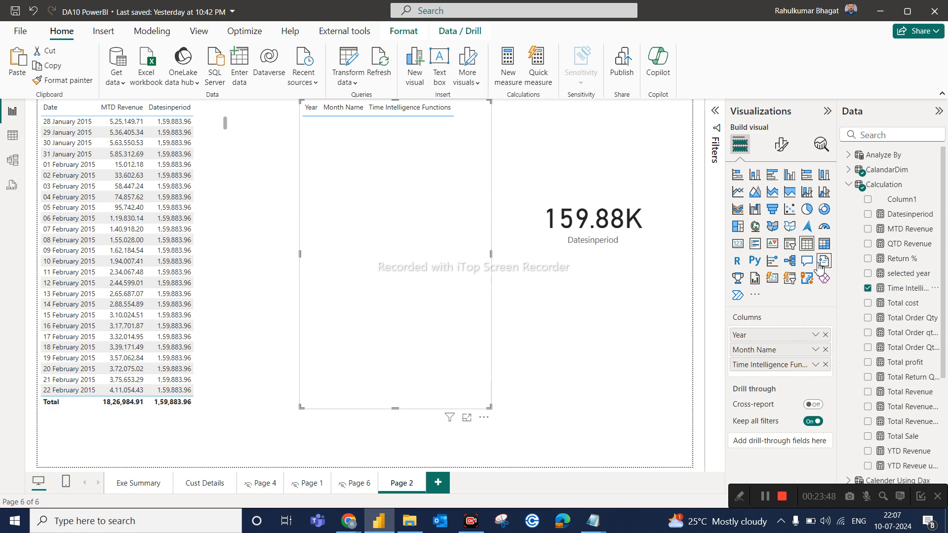
Step: Change the Time Intelligence Functions measure to return DATESYTD_ and commit the formula
left_click(908, 289)
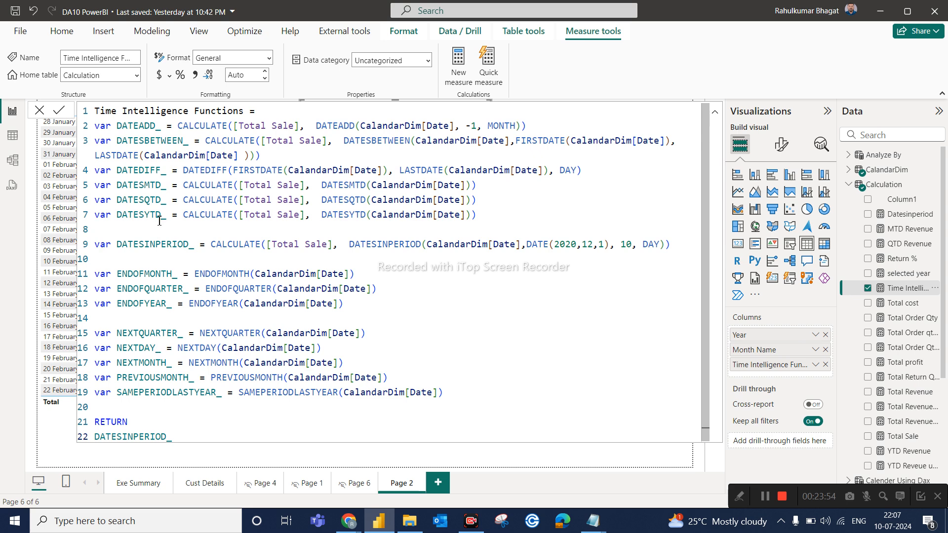
left_click_drag(169, 215, 117, 217)
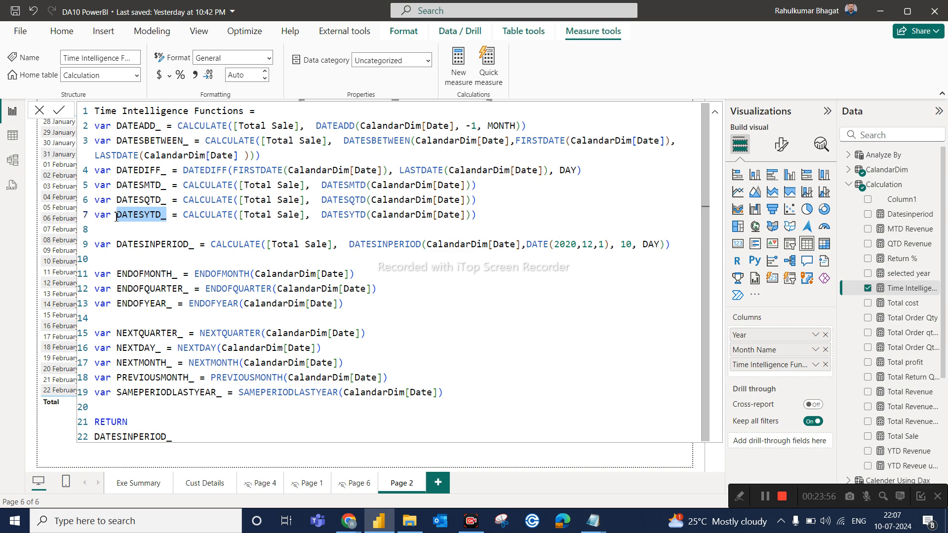
left_click_drag(174, 437, 86, 437)
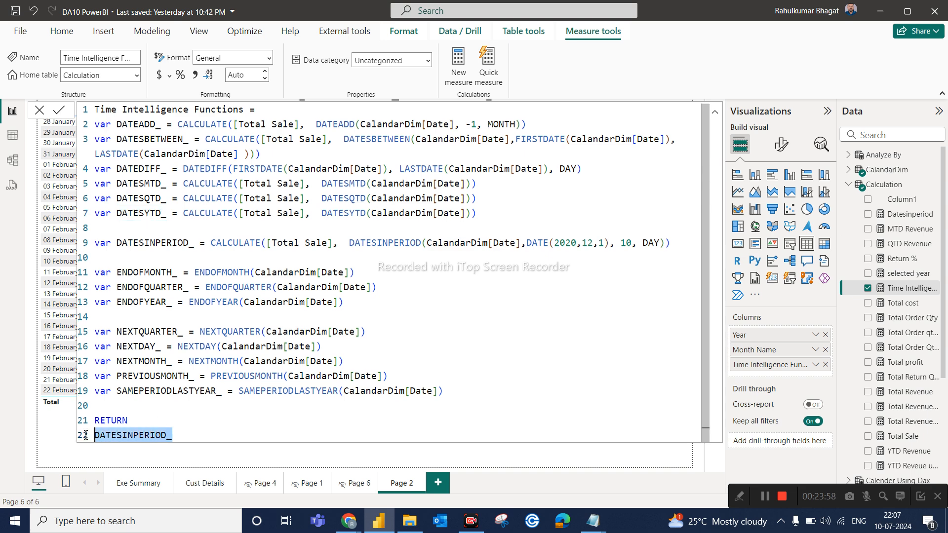
key("ctrl+v")
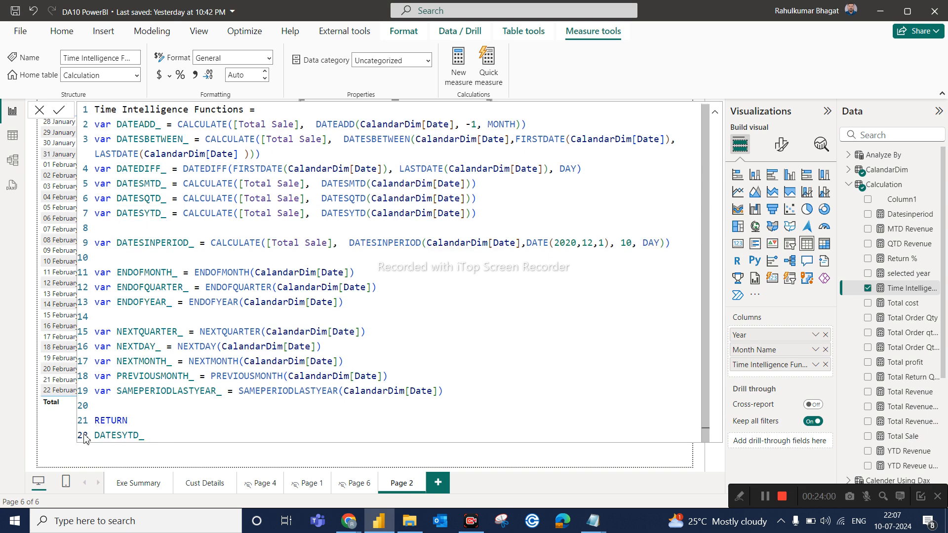
key("Return")
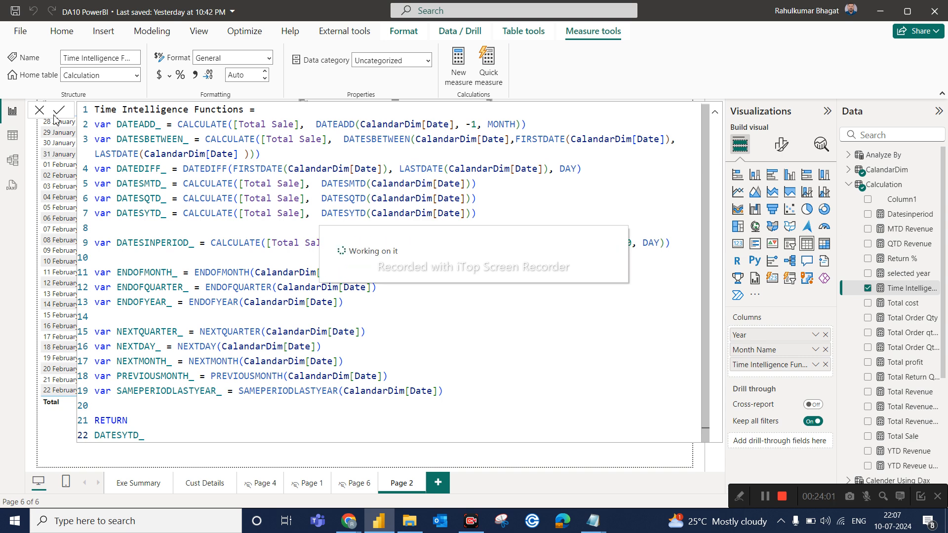
Step: Shift the year-and-month Time Intelligence Functions table slightly left on the canvas and add a new blank report page
left_click(40, 110)
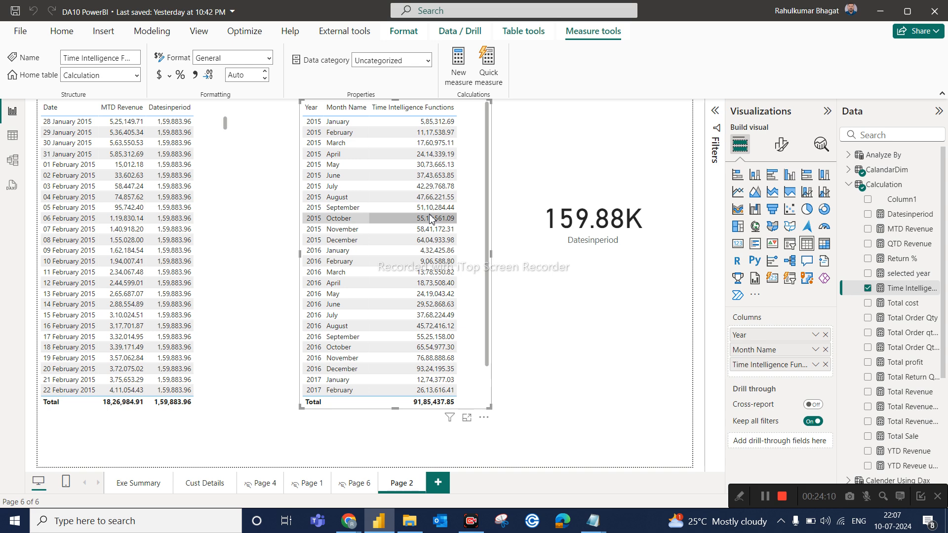
left_click_drag(482, 391, 469, 390)
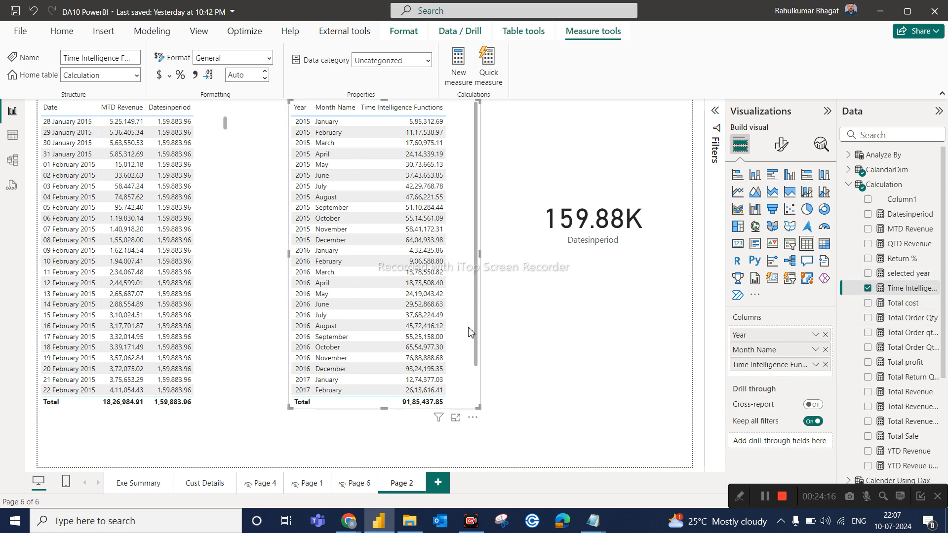
left_click(438, 482)
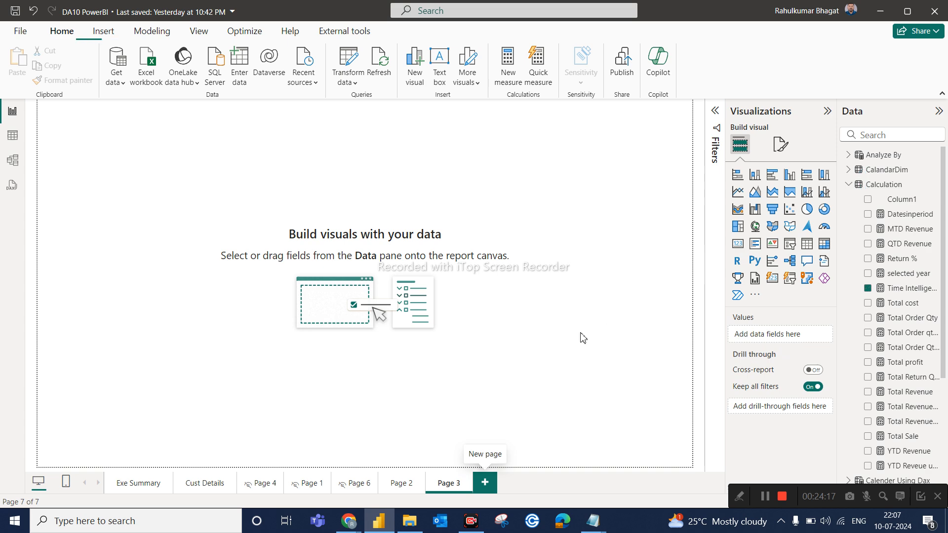
Step: Switch to Notepad's text func.txt and copy the entire Text Functions measure code
mouse_move(593, 520)
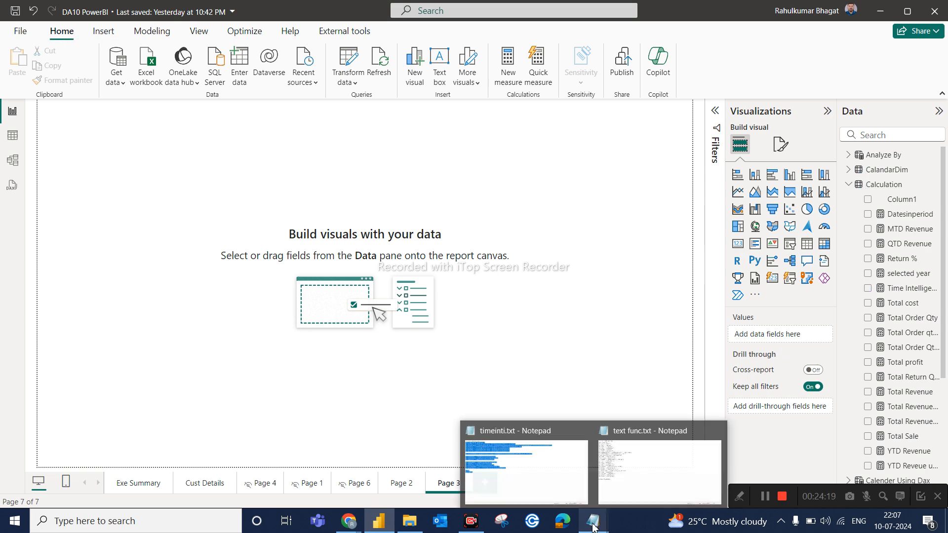
left_click(653, 468)
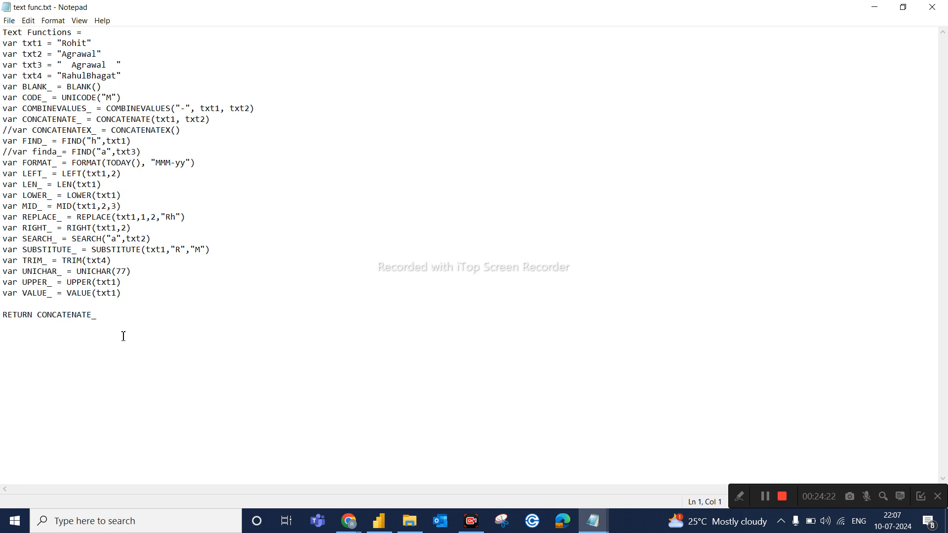
left_click_drag(102, 323, 4, 27)
key("ctrl+c")
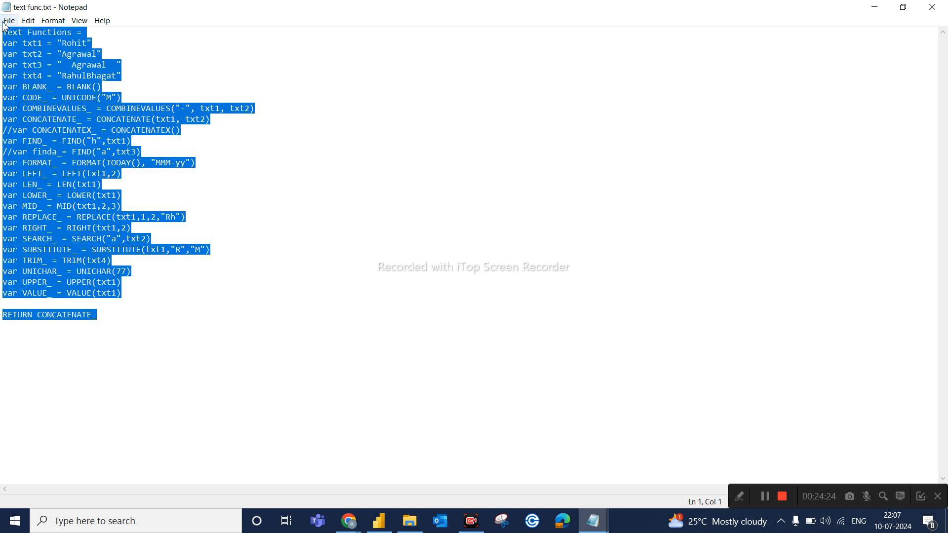
Step: Switch back to Power BI and create a measure in the Calculation table from the copied Text Functions code
left_click(368, 526)
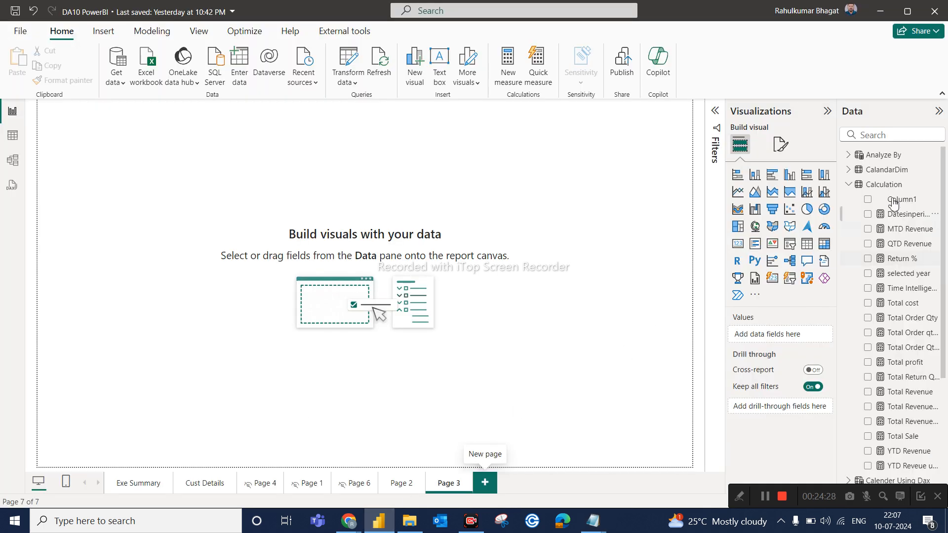
left_click(934, 185)
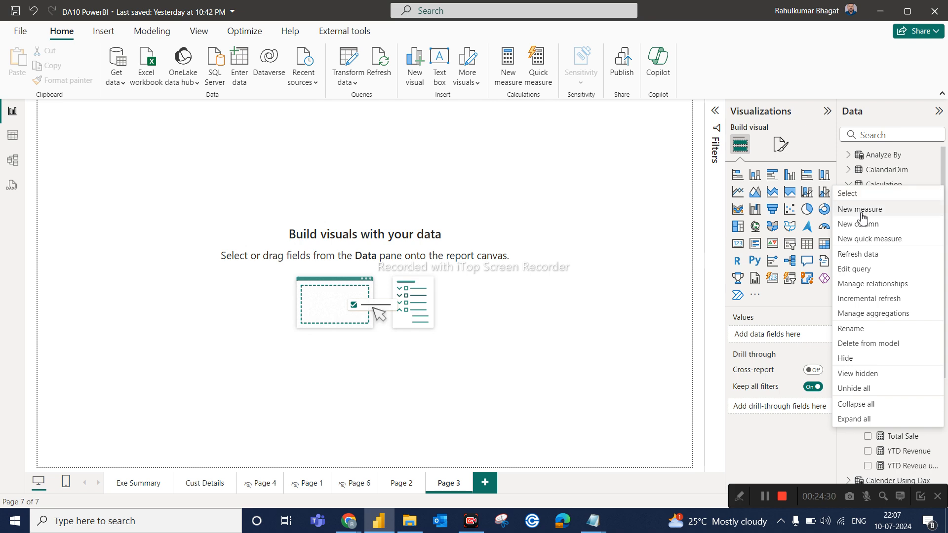
left_click(859, 213)
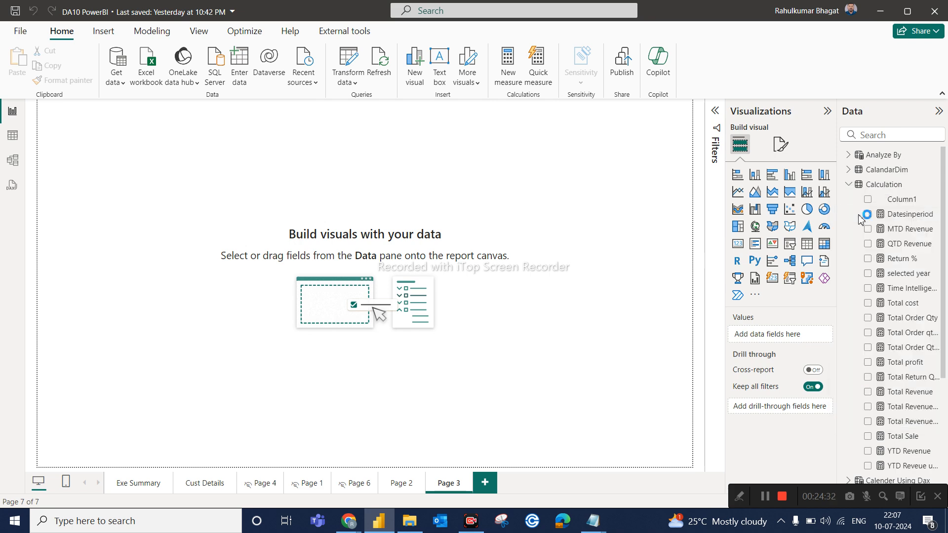
key("ctrl+v")
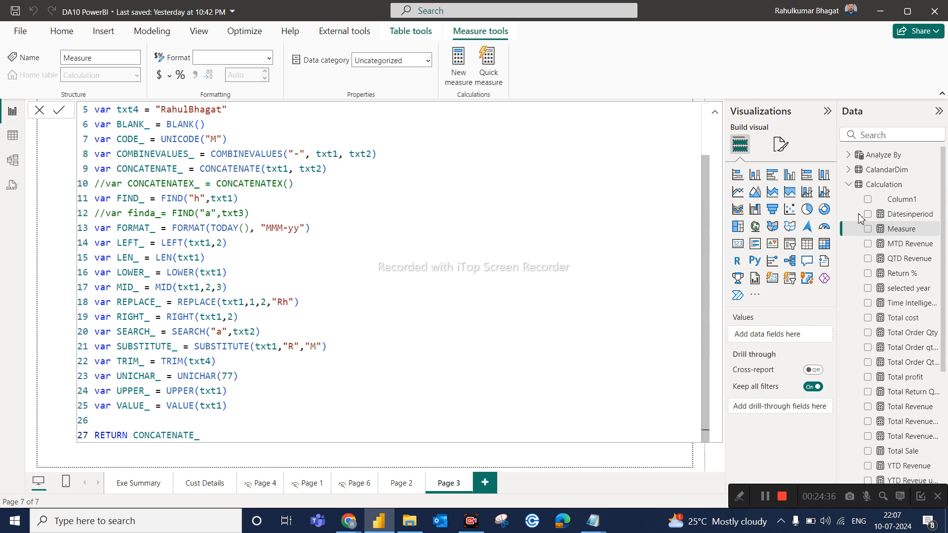
key("Return")
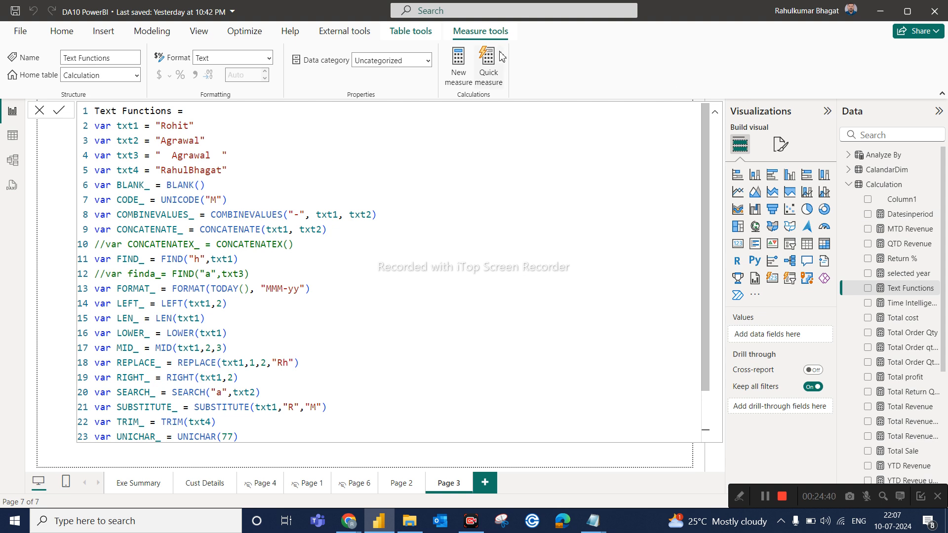
left_click(39, 111)
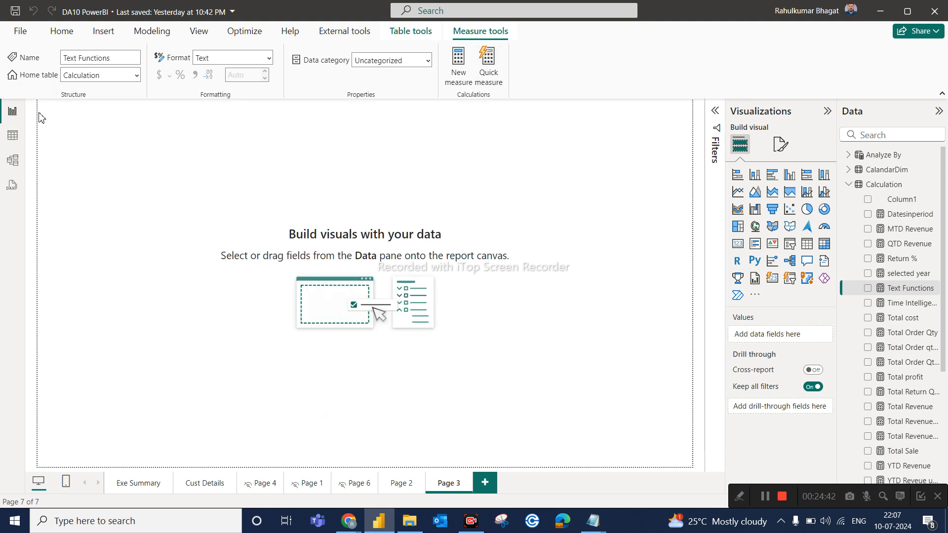
Step: Show the Text Functions measure in a card visual on the new page, widened and placed near the upper middle
left_click_drag(918, 291, 368, 238)
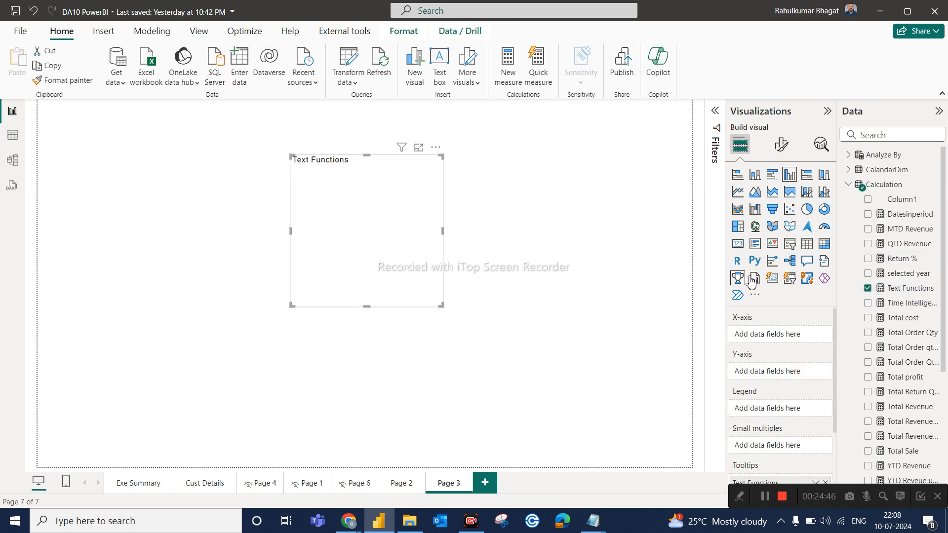
left_click(737, 245)
left_click_drag(441, 306, 602, 284)
left_click_drag(545, 239, 512, 253)
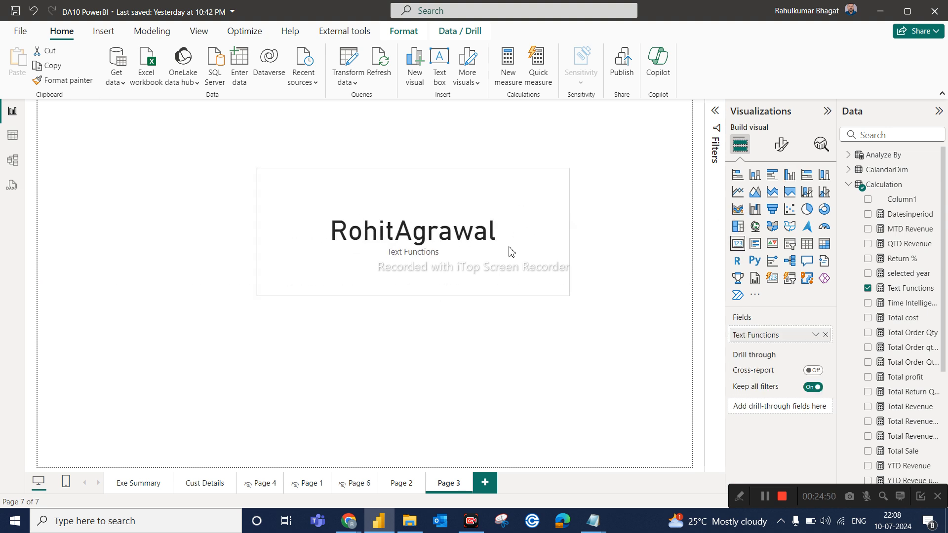
Step: Examine the CONCATENATE_ variable, its txt1 and txt2 arguments and their definitions in the Text Functions measure
left_click(908, 290)
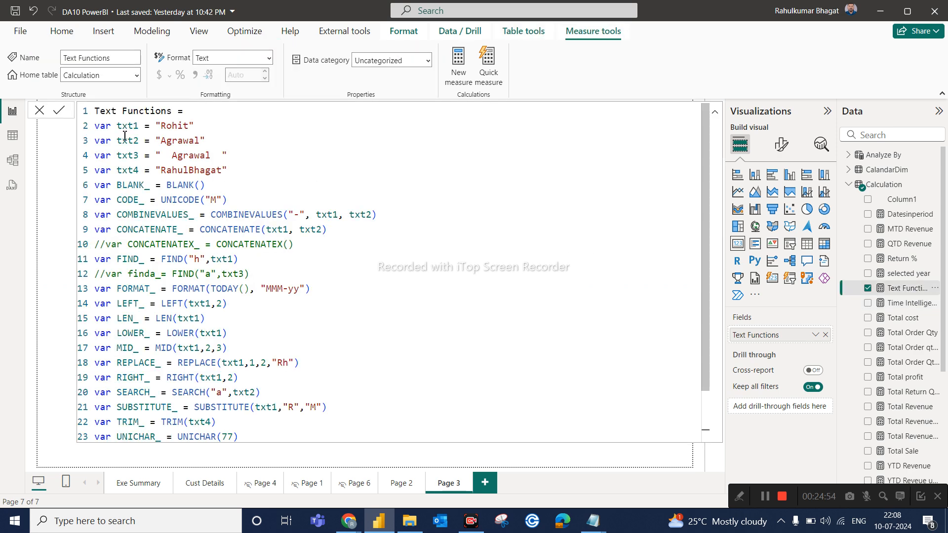
scroll(166, 337, "down", 2)
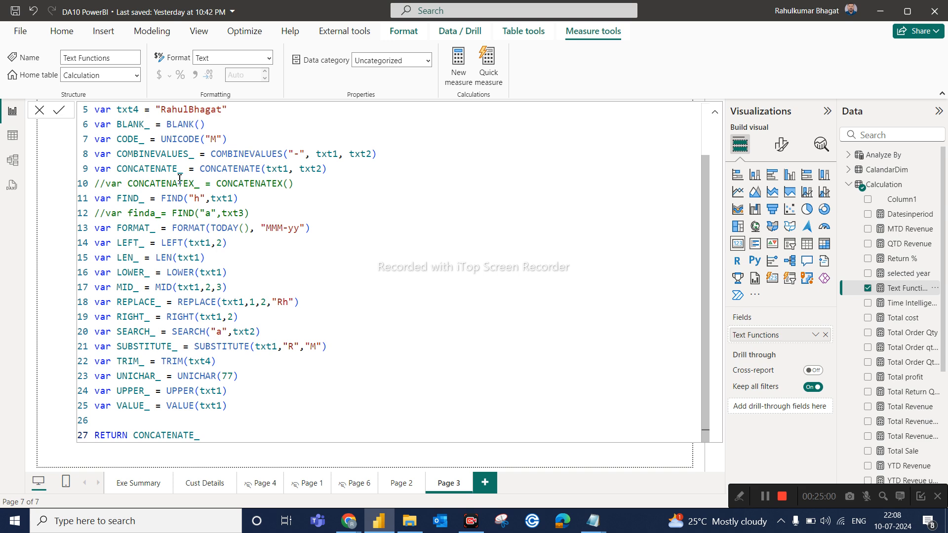
left_click_drag(183, 169, 115, 170)
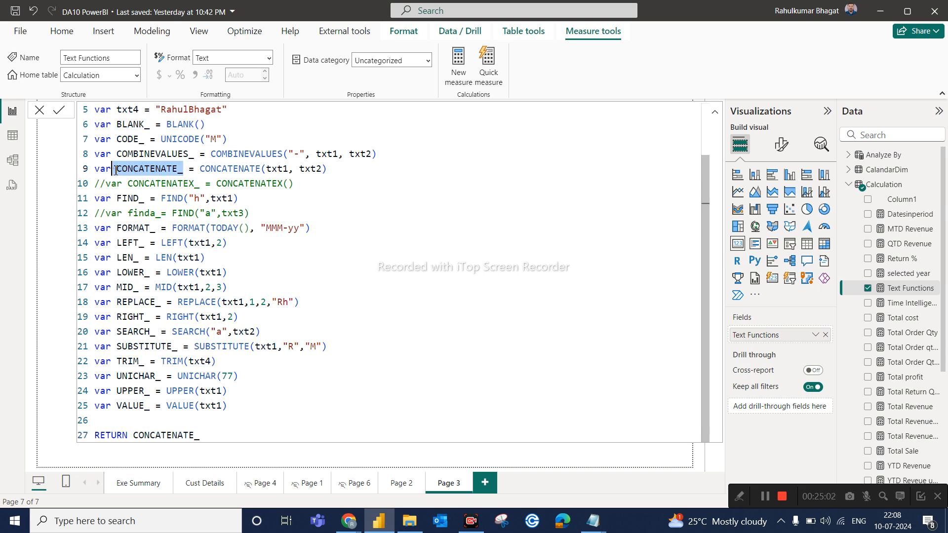
double_click(223, 168)
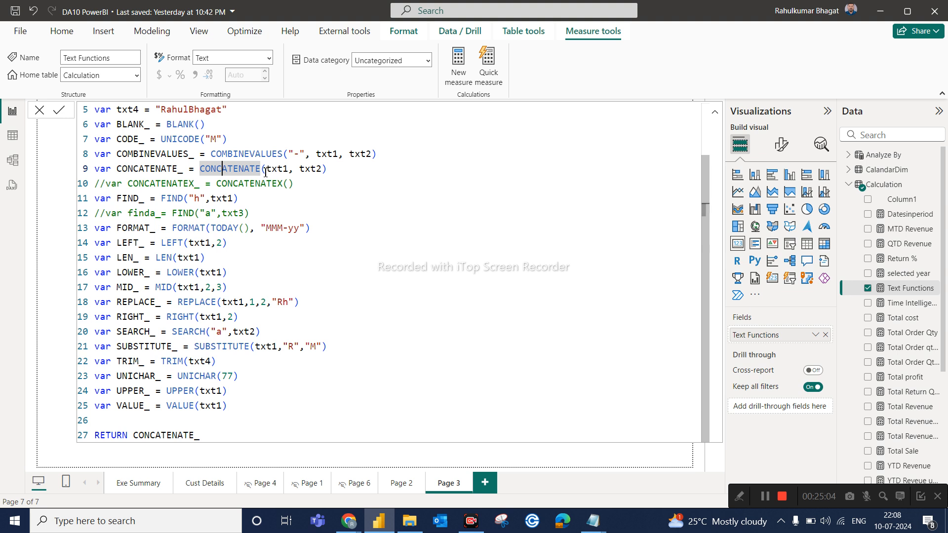
left_click(290, 171)
left_click(312, 171)
left_click_drag(312, 170, 295, 184)
scroll(277, 222, "up", 1)
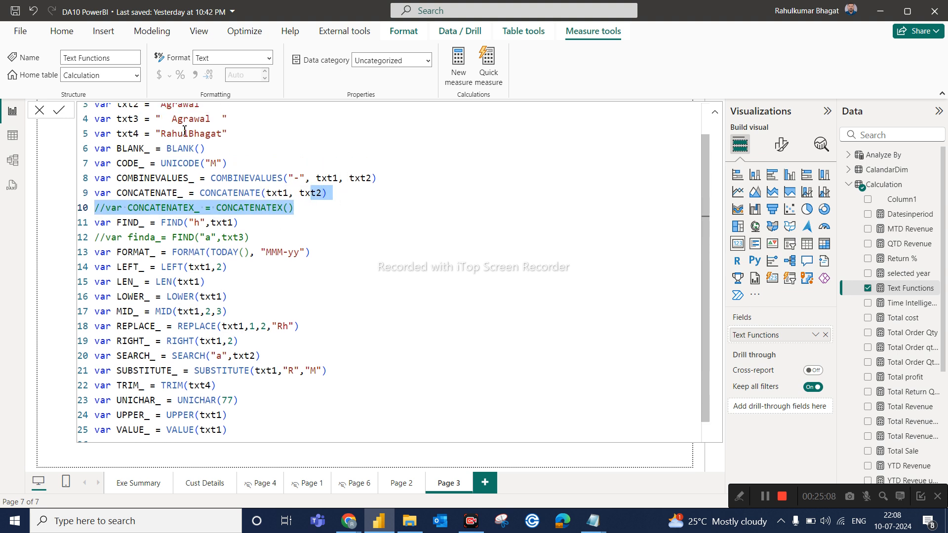
scroll(163, 126, "up", 1)
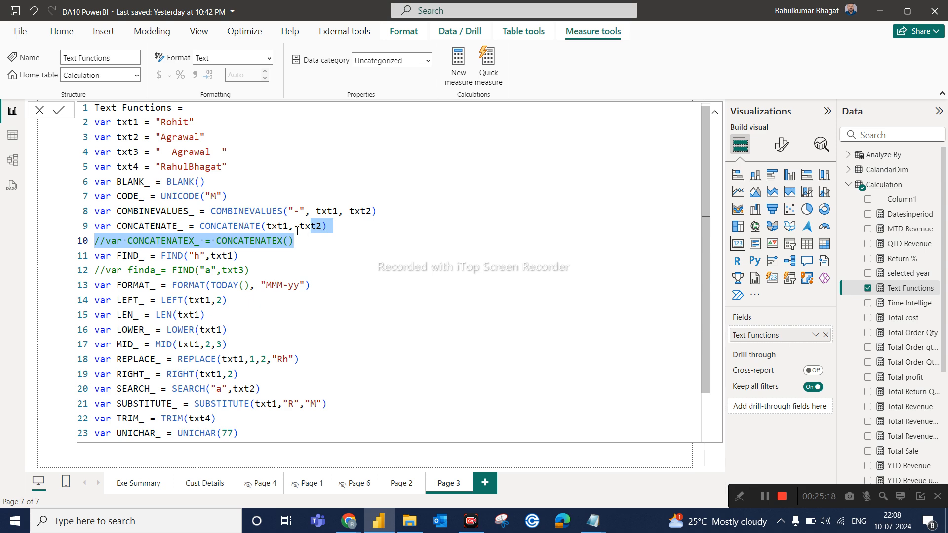
left_click(42, 110)
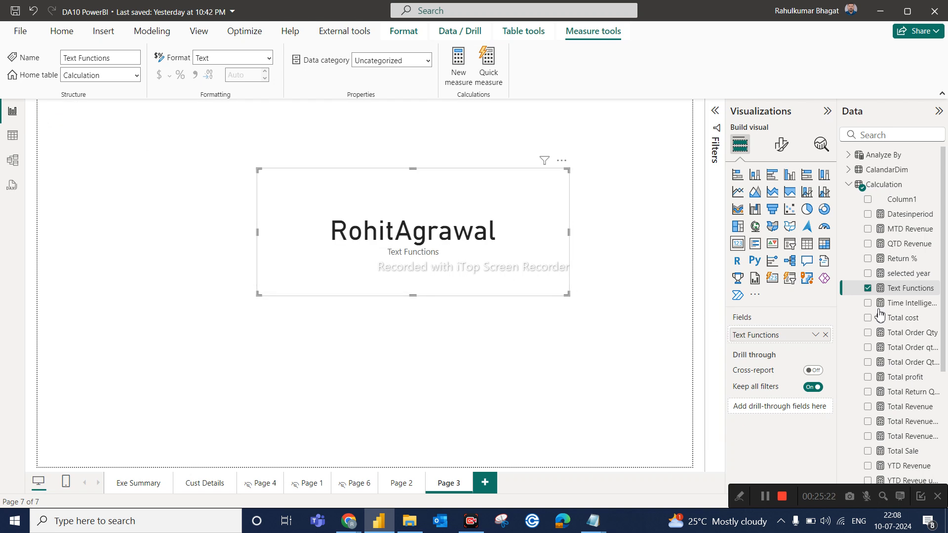
Step: Change the RETURN line of the Text Functions measure to COMBINEVALUES_ and commit the formula
left_click(903, 278)
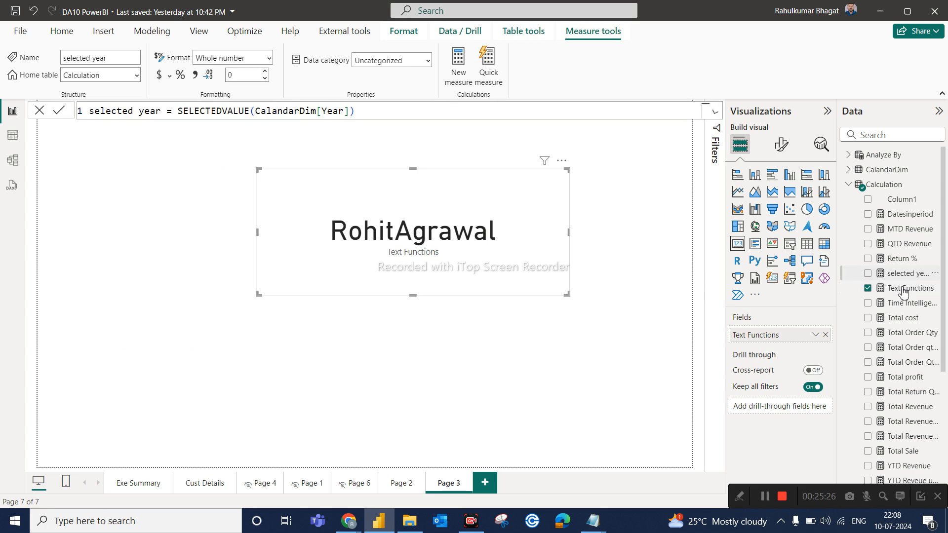
left_click(903, 290)
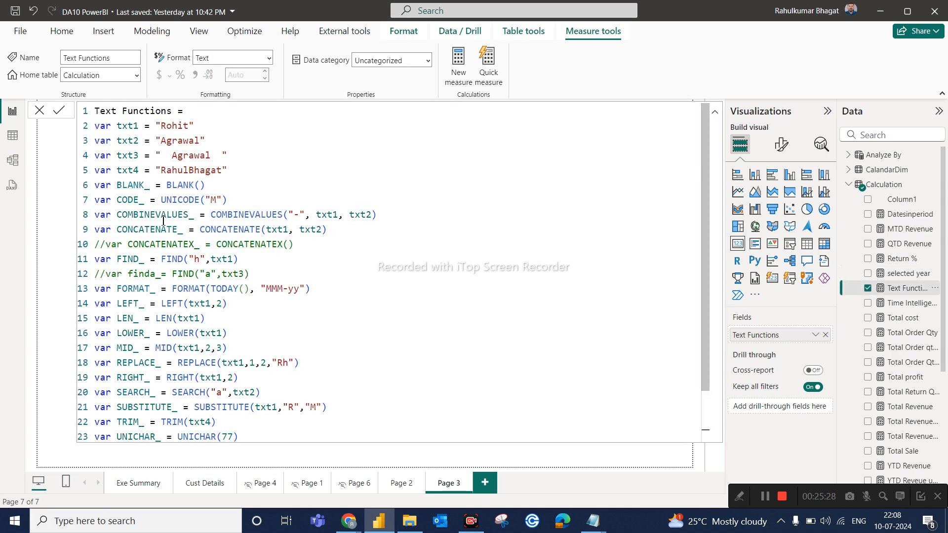
scroll(163, 221, "down", 2)
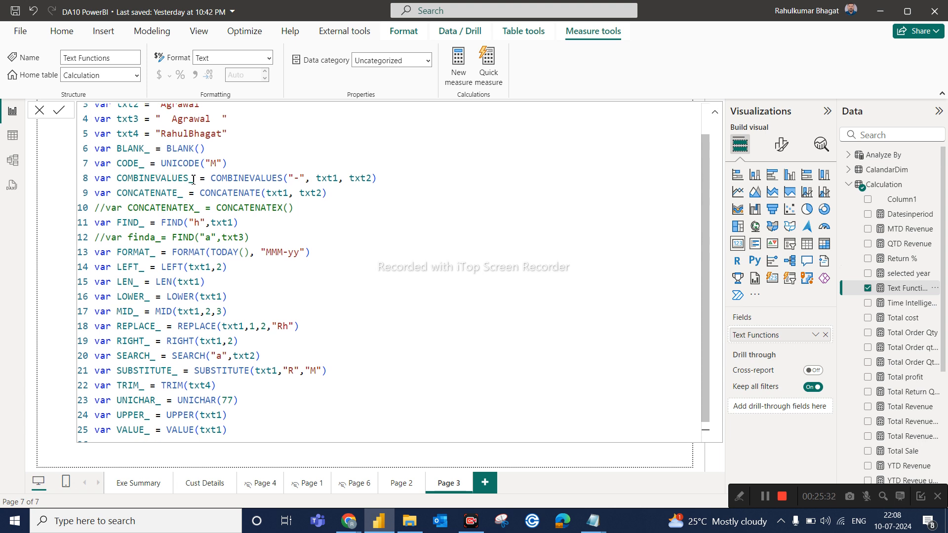
left_click_drag(199, 181, 118, 183)
key("ctrl+c")
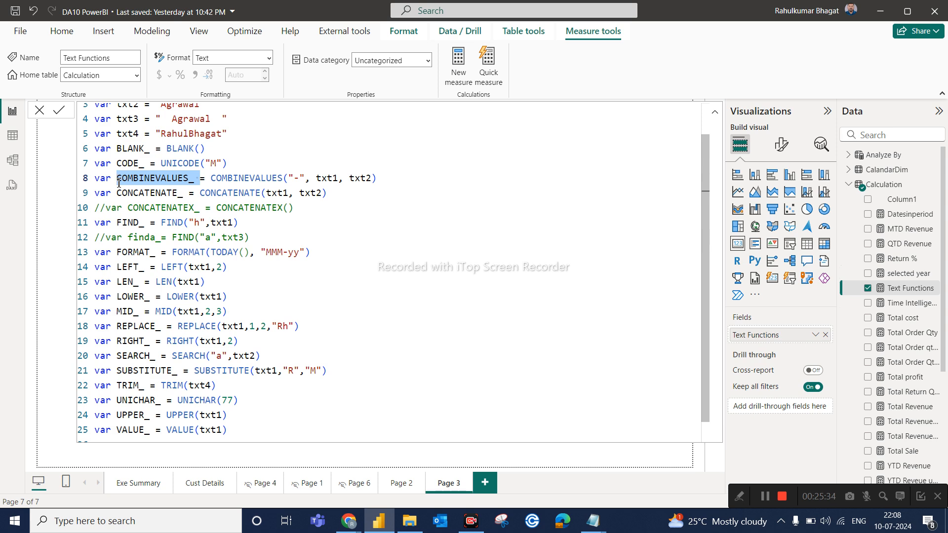
scroll(118, 182, "down", 1)
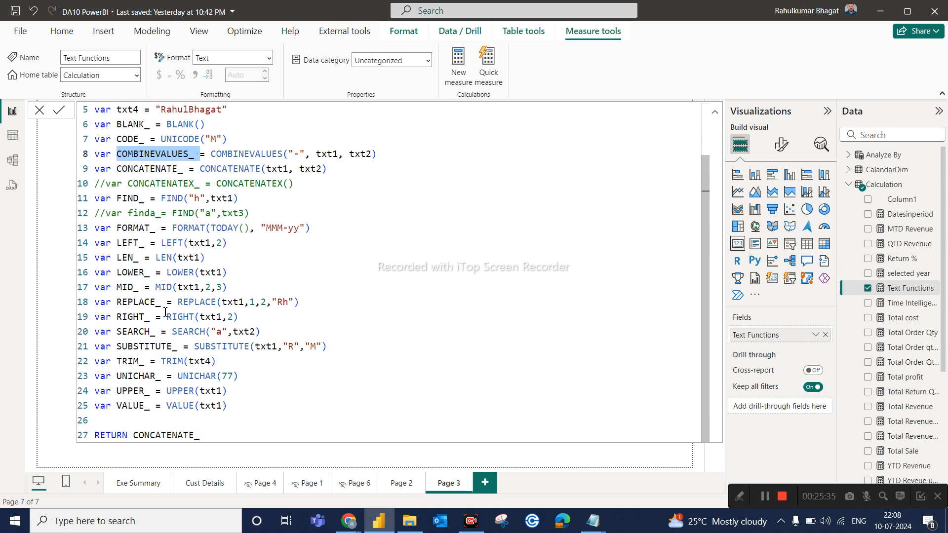
left_click(197, 436)
left_click_drag(198, 437, 136, 433)
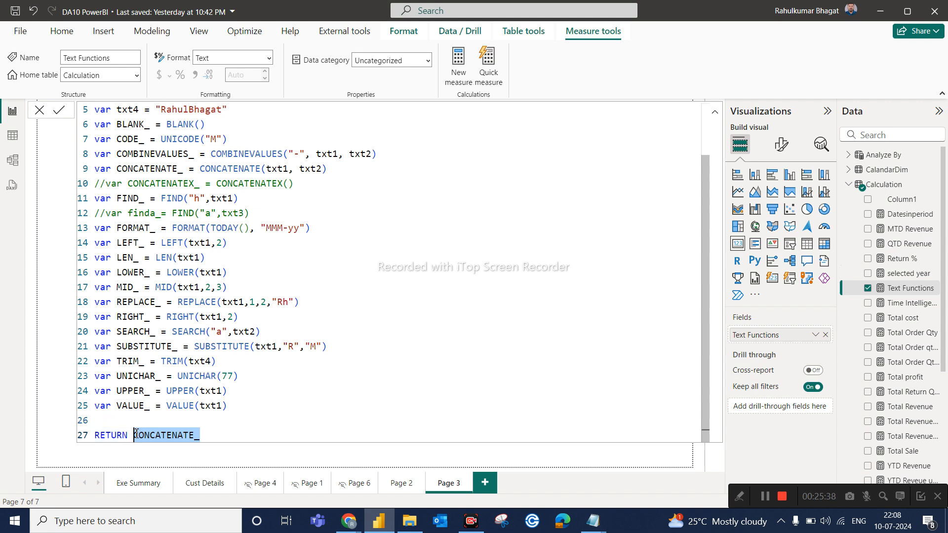
key("ctrl+v")
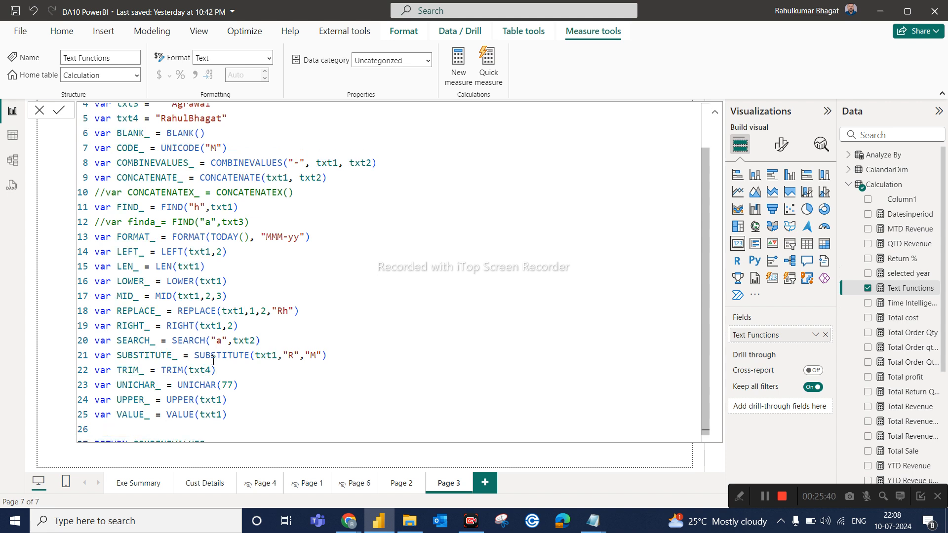
scroll(134, 437, "up", 1)
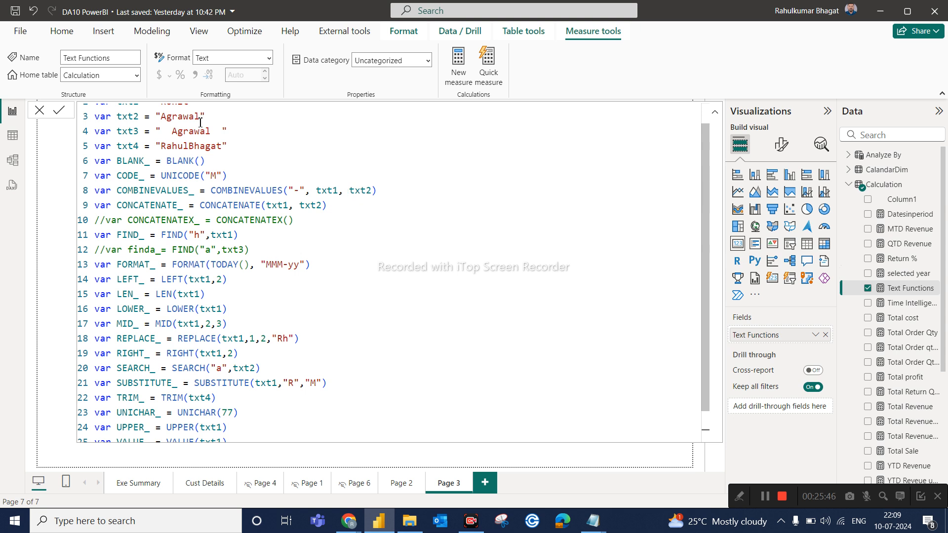
scroll(186, 127, "up", 1)
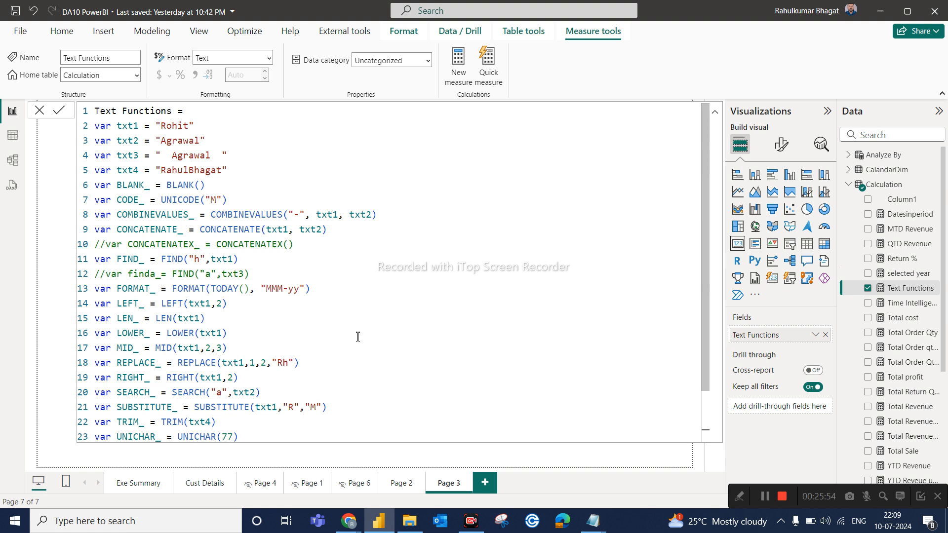
key("Return")
left_click(39, 112)
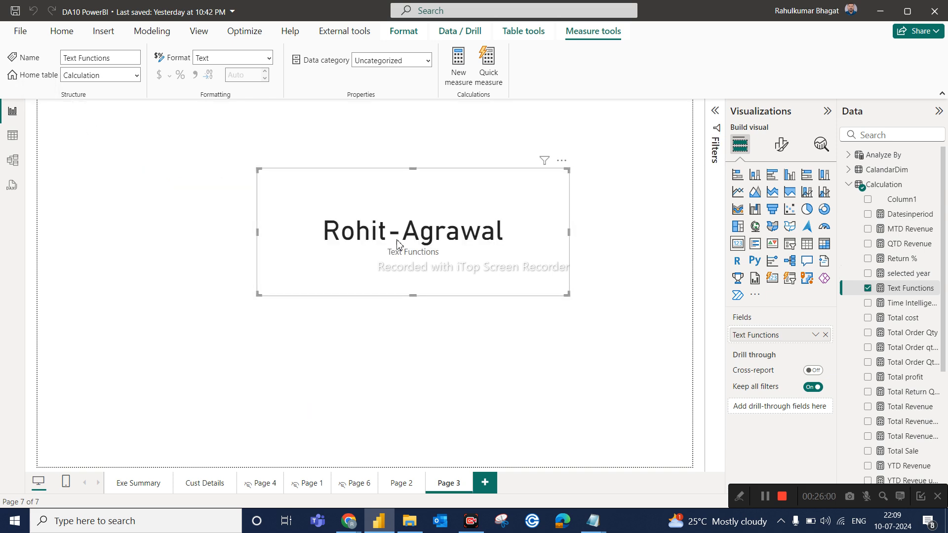
Step: Change the RETURN line of the Text Functions measure to FIND_ and commit the formula
left_click(903, 306)
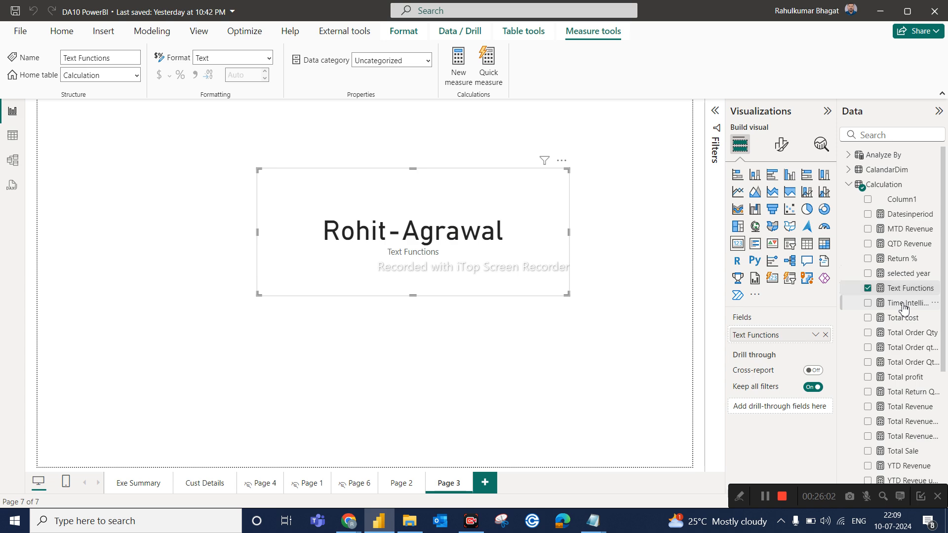
left_click(907, 290)
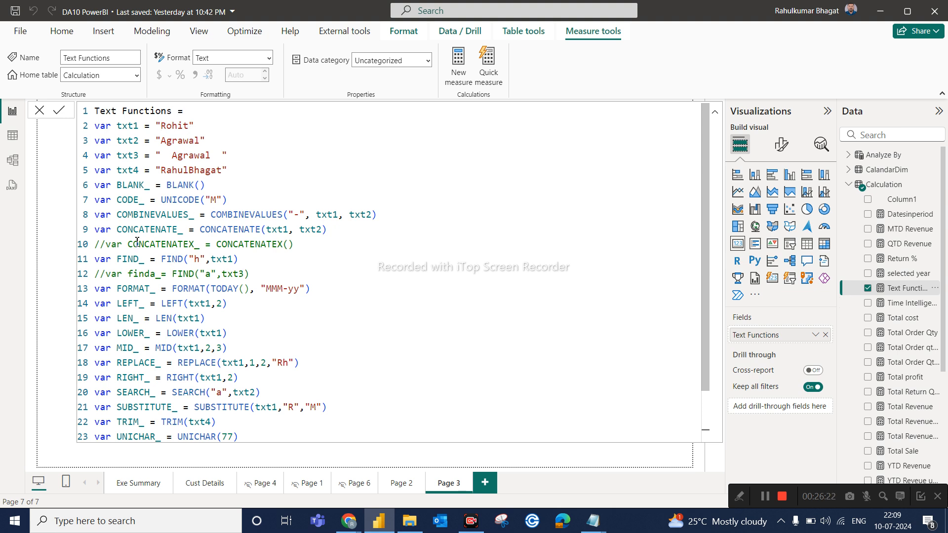
left_click_drag(148, 262, 117, 259)
key("ctrl+c")
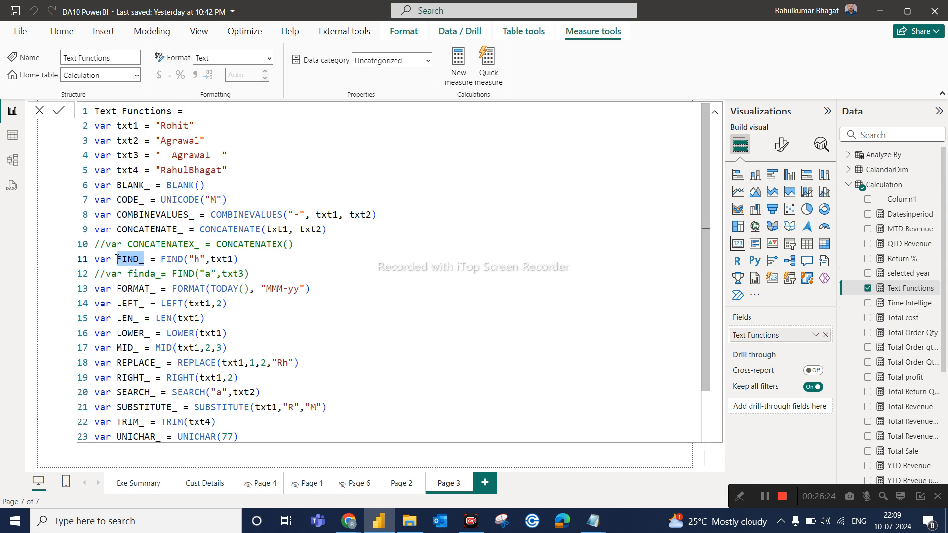
scroll(294, 434, "down", 2)
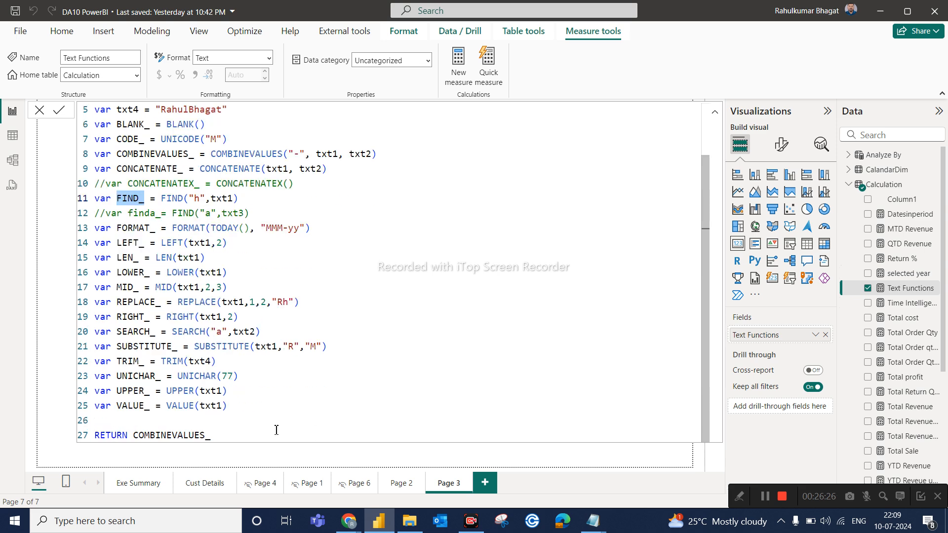
left_click_drag(220, 435, 135, 436)
key("ctrl+v")
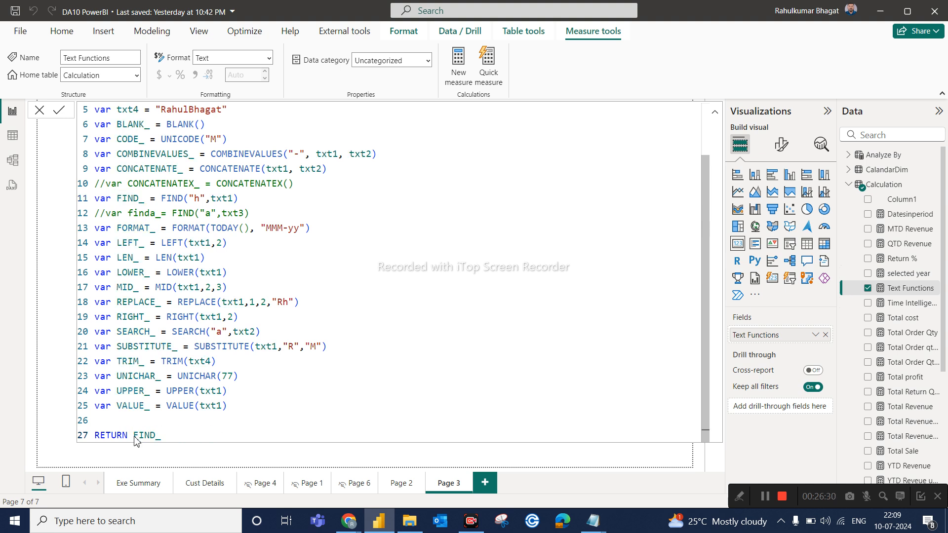
left_click(59, 110)
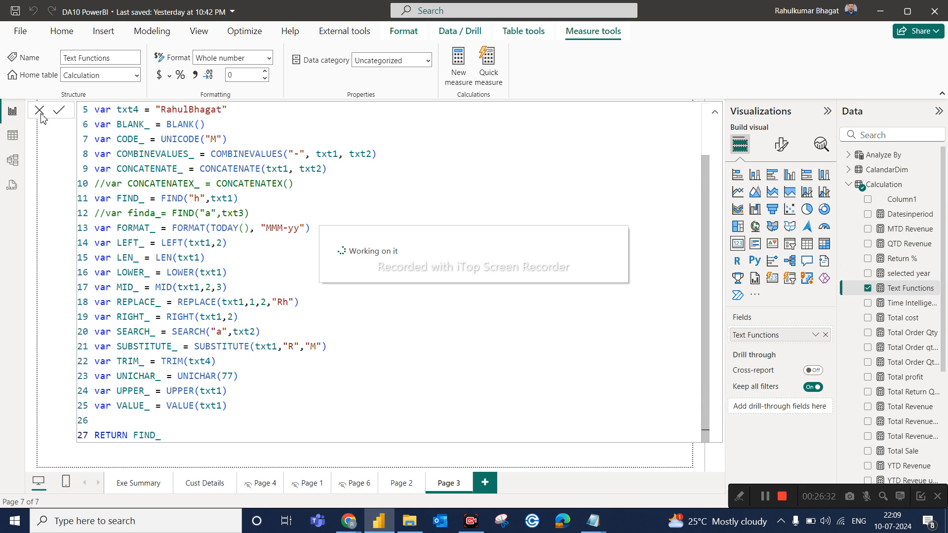
left_click(40, 115)
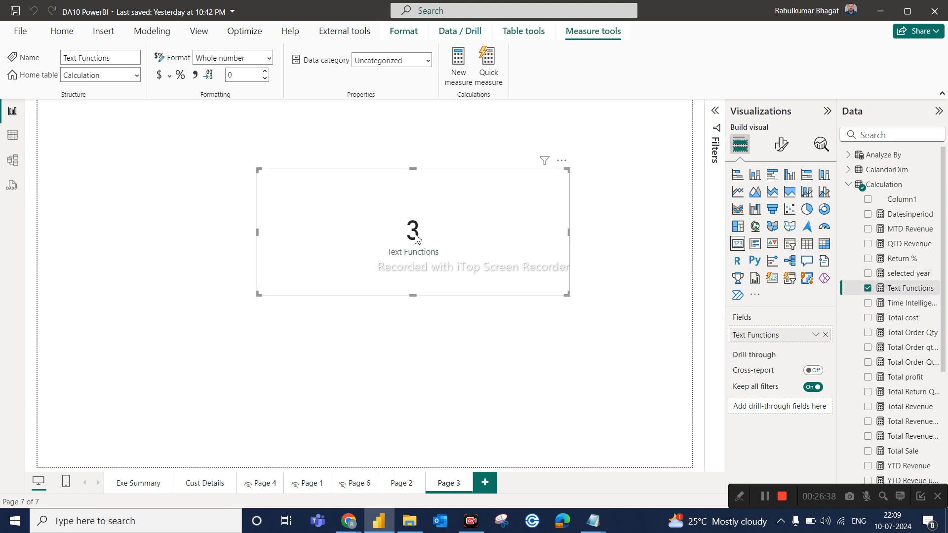
Step: Review the Text Functions formula down to its RETURN line and start a new measure in the Calculation table
left_click(899, 307)
left_click(906, 288)
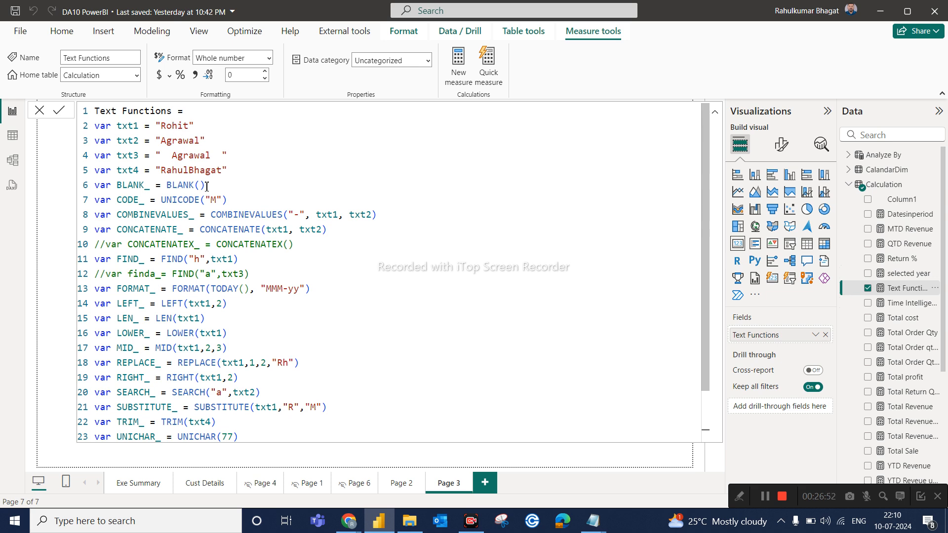
scroll(199, 288, "down", 1)
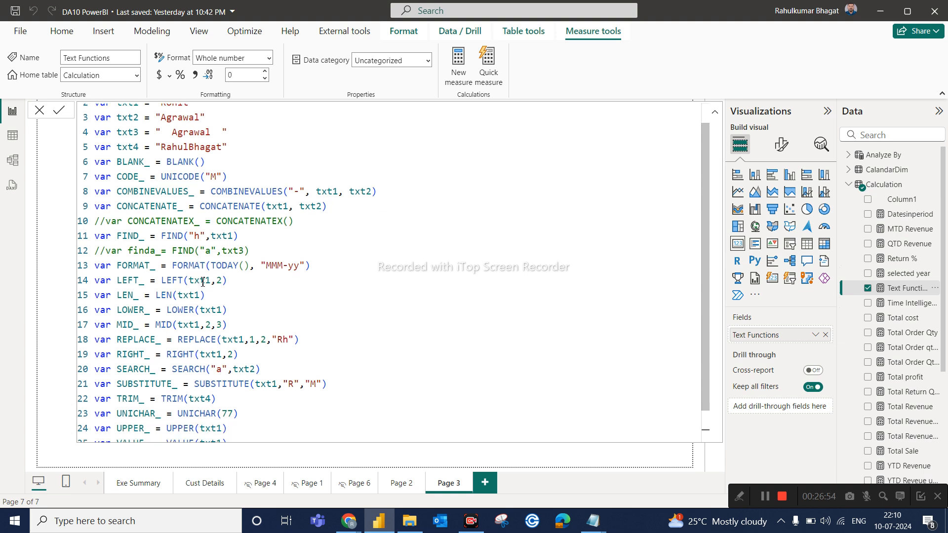
scroll(202, 283, "down", 1)
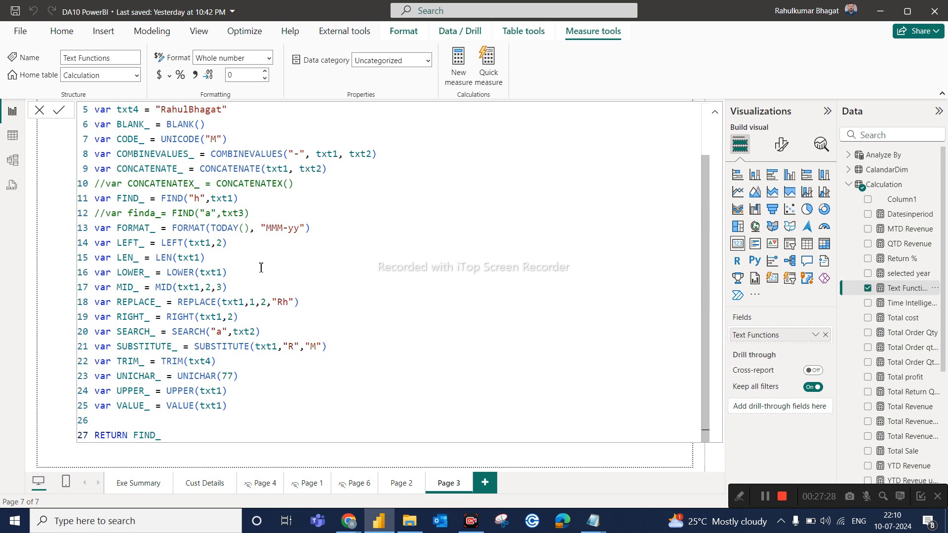
left_click(930, 188)
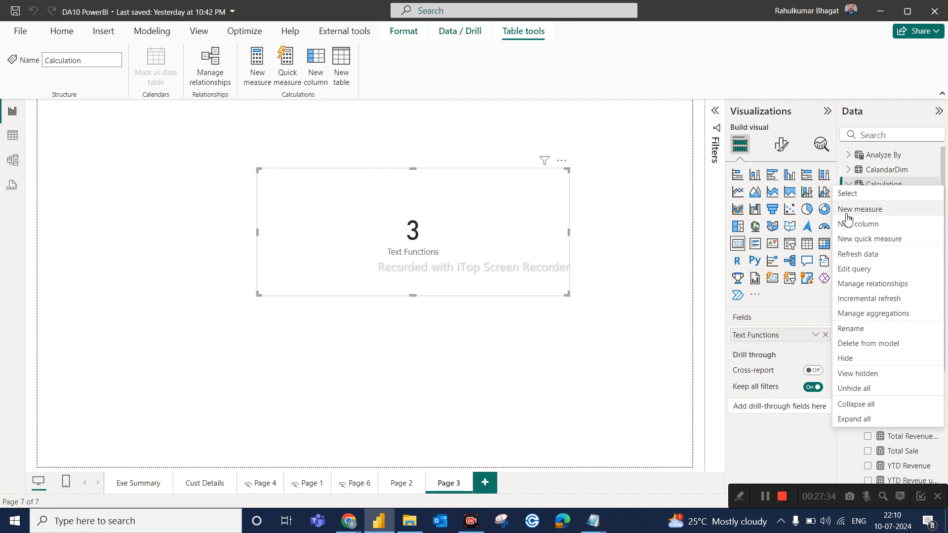
left_click(846, 213)
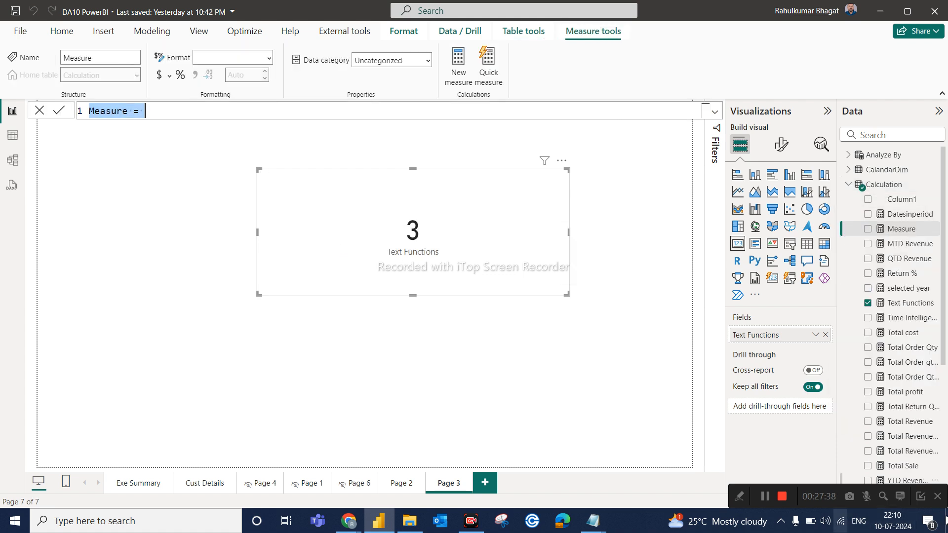
Step: Switch to Chrome, search Google for combinevalues dax in a new tab and open the Microsoft Learn article on the COMBINEVALUES function
left_click(349, 521)
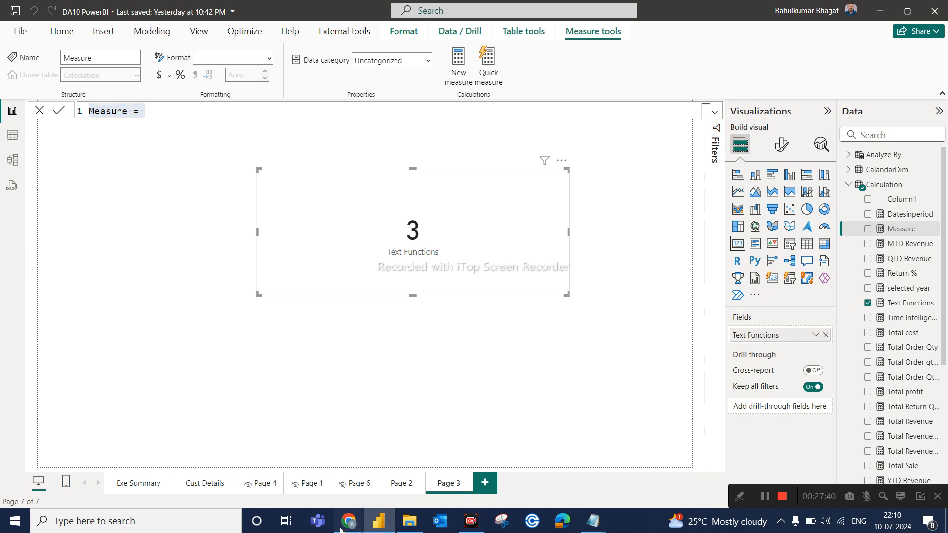
left_click(281, 478)
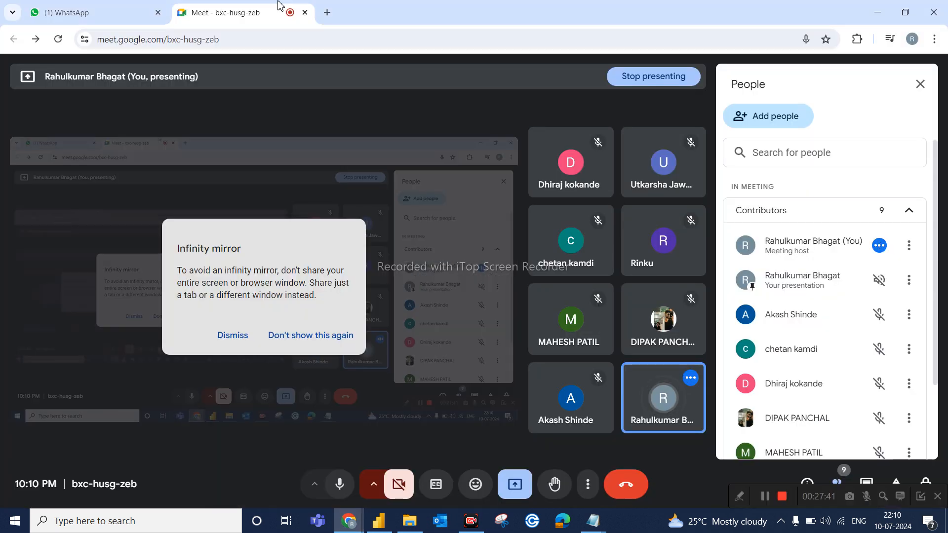
left_click(326, 12)
left_click(321, 270)
type("c")
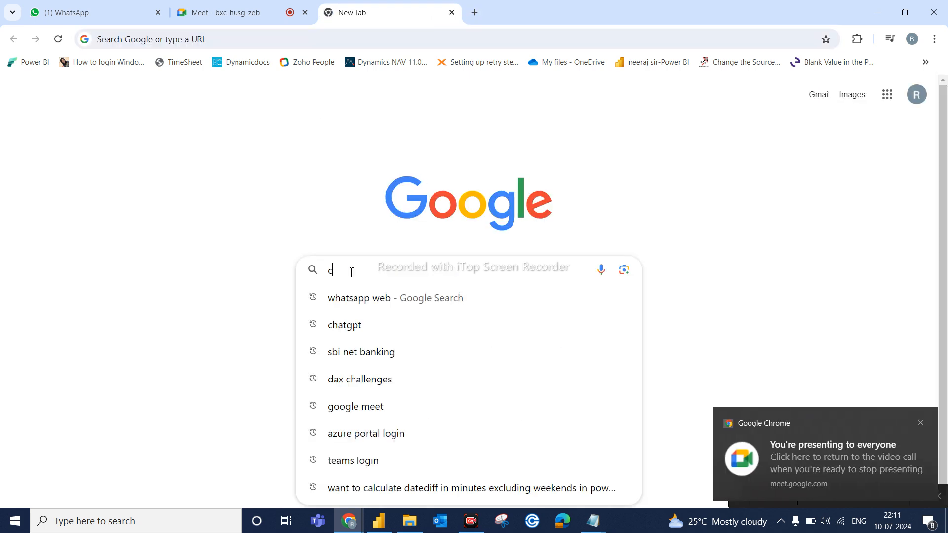
type("ombi")
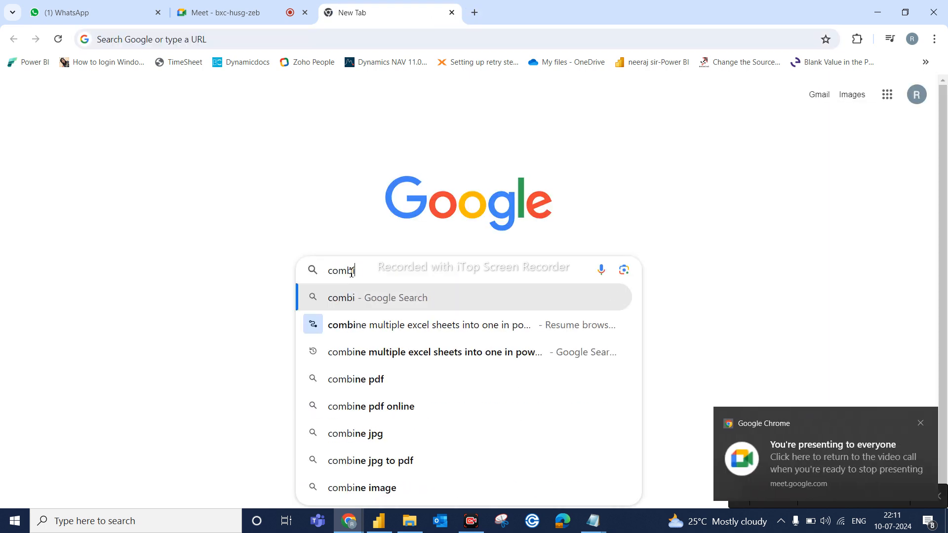
type("nevalues")
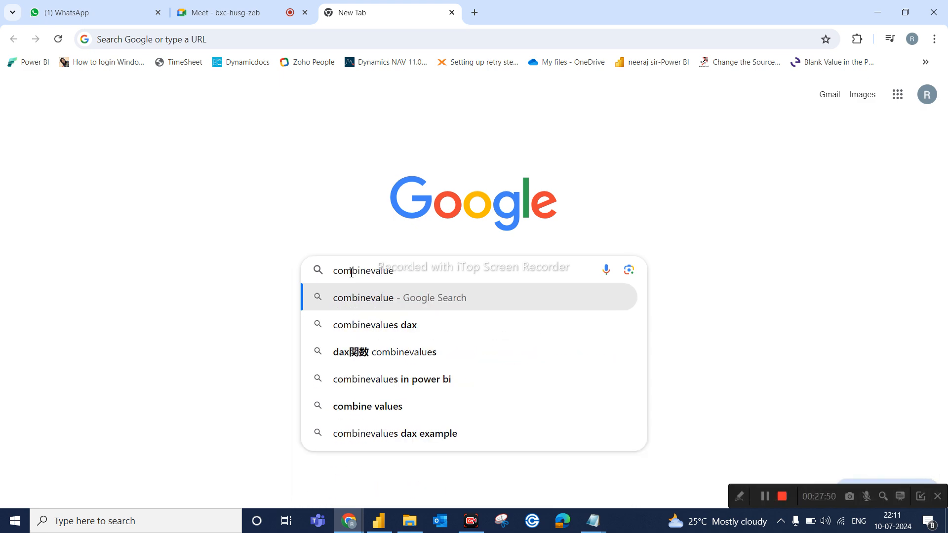
left_click(370, 332)
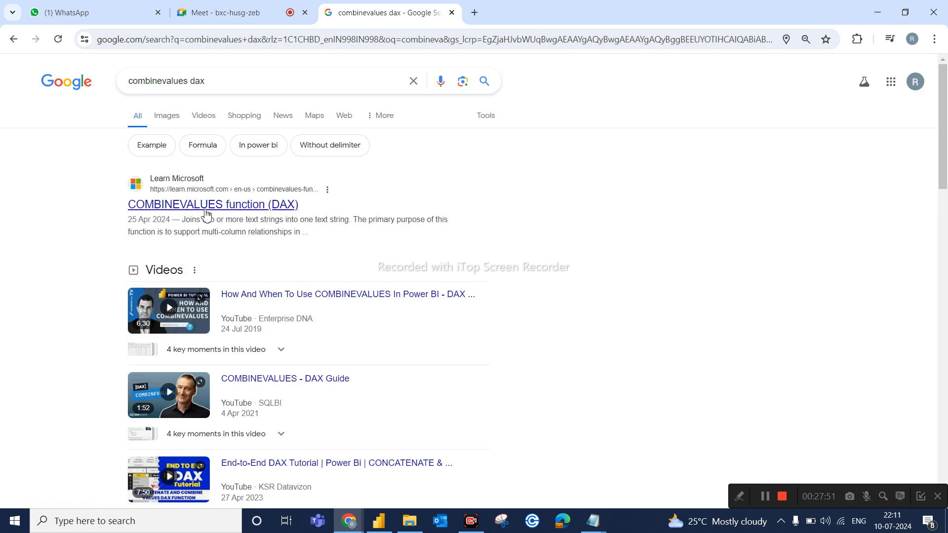
left_click(210, 211)
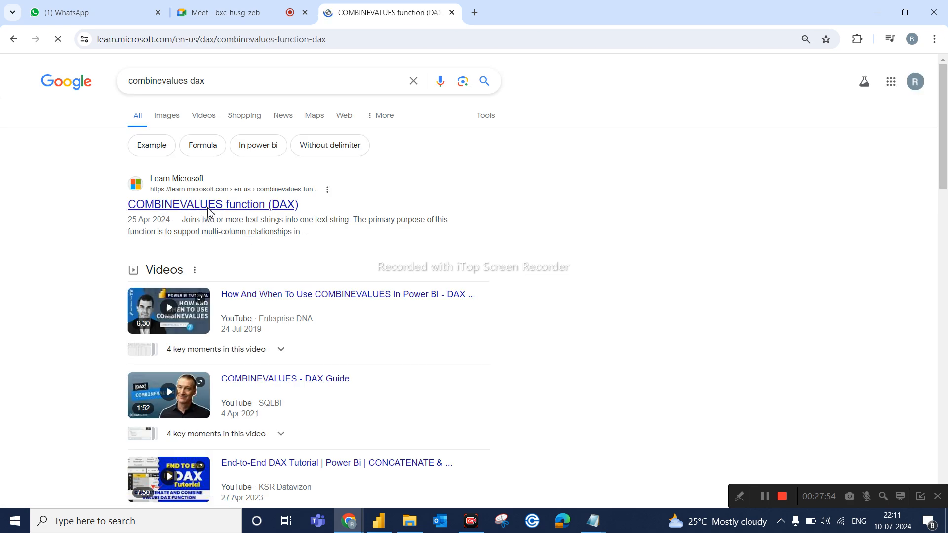
Step: Examine the COMBINEVALUES syntax with its delimiter argument, the parameters and the remarks in the article
scroll(408, 338, "down", 2)
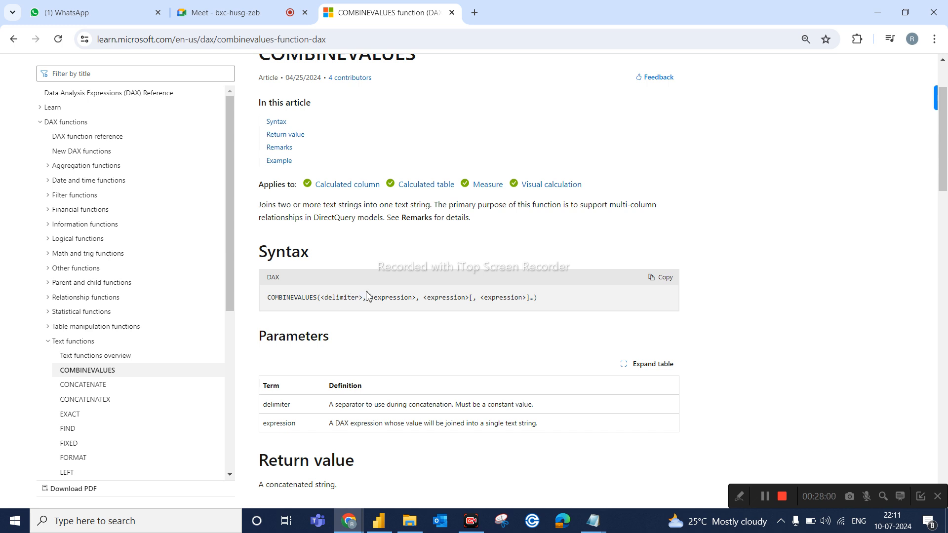
left_click_drag(363, 298, 323, 298)
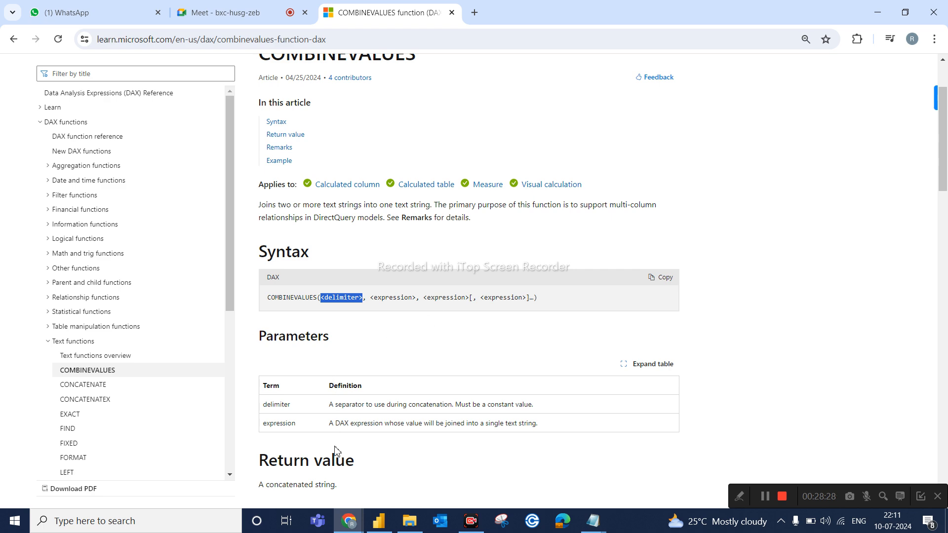
scroll(336, 451, "down", 2)
scroll(336, 450, "down", 2)
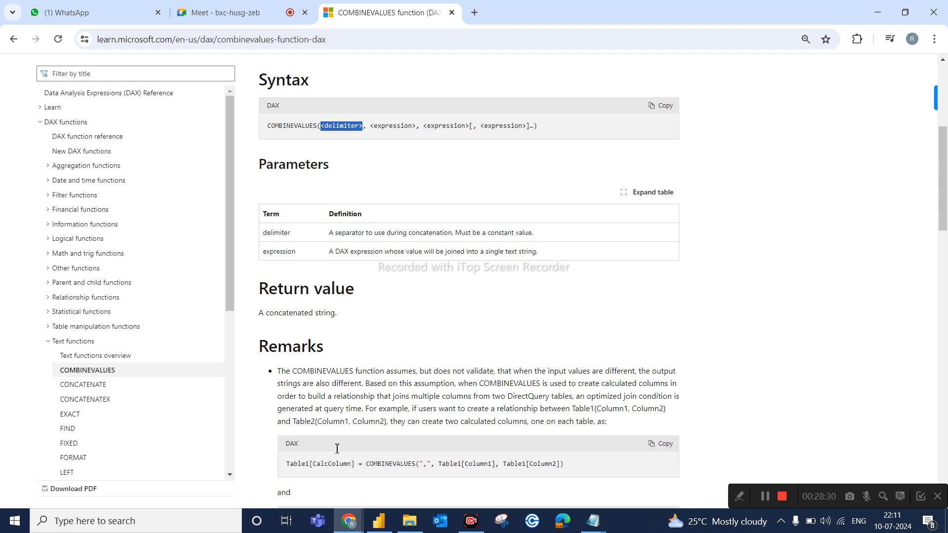
scroll(336, 451, "down", 4)
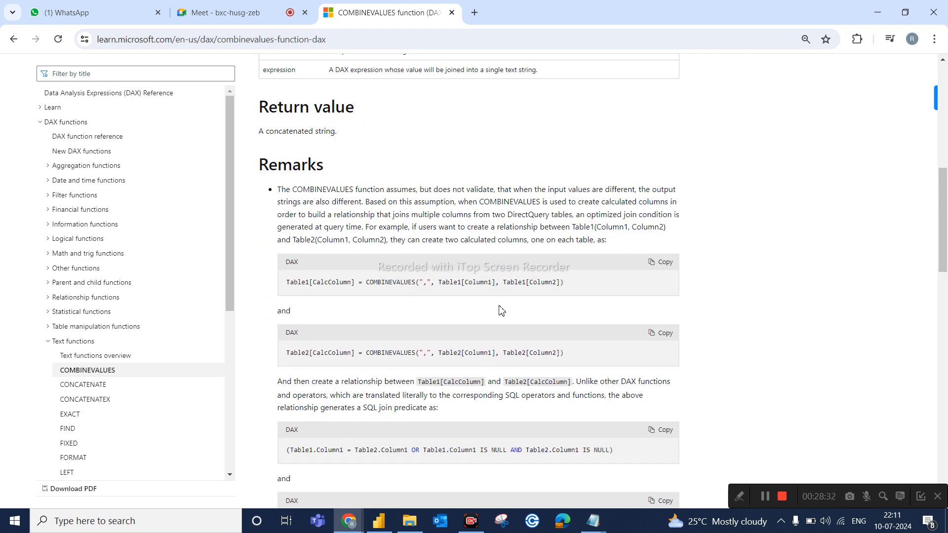
scroll(501, 309, "down", 3)
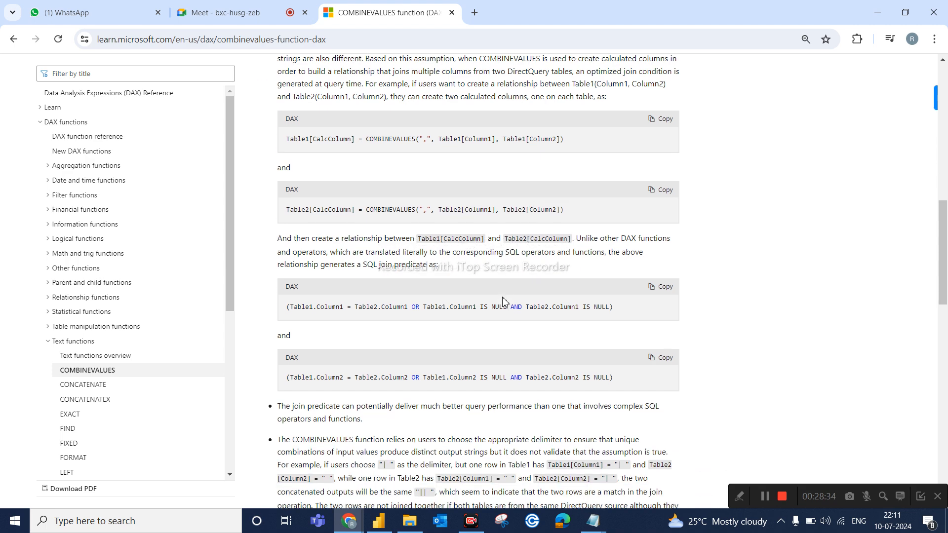
scroll(503, 300, "up", 9)
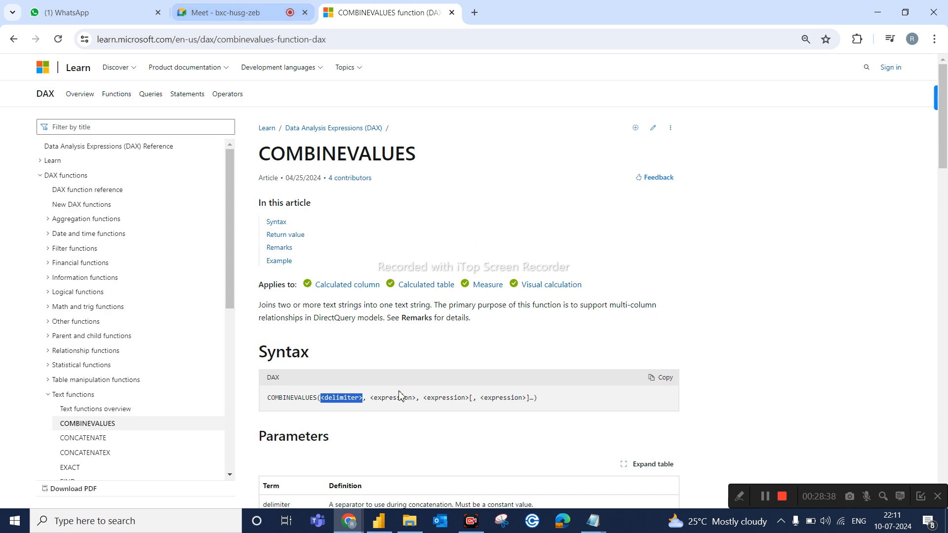
Step: Switch back to Power BI and discard the unfinished new measure
left_click(379, 521)
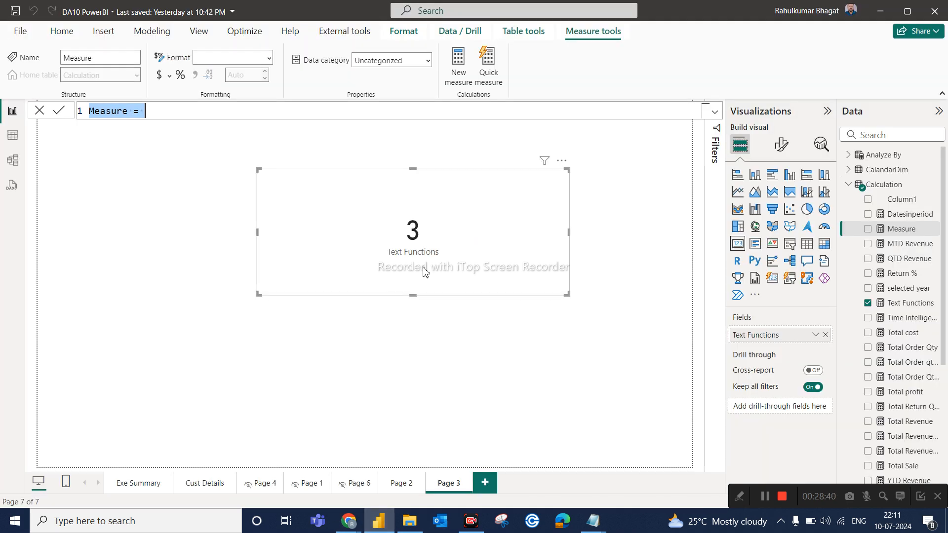
key("BackSpace")
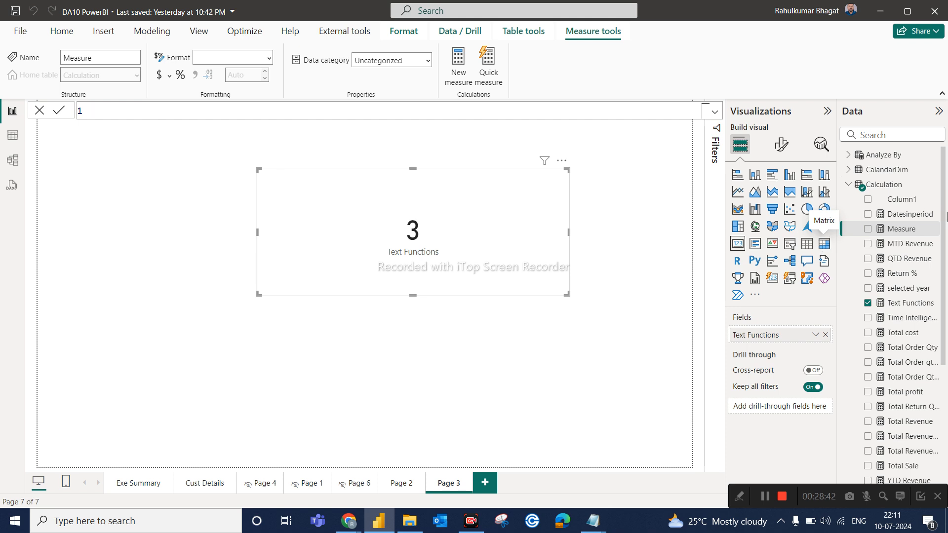
key("Escape")
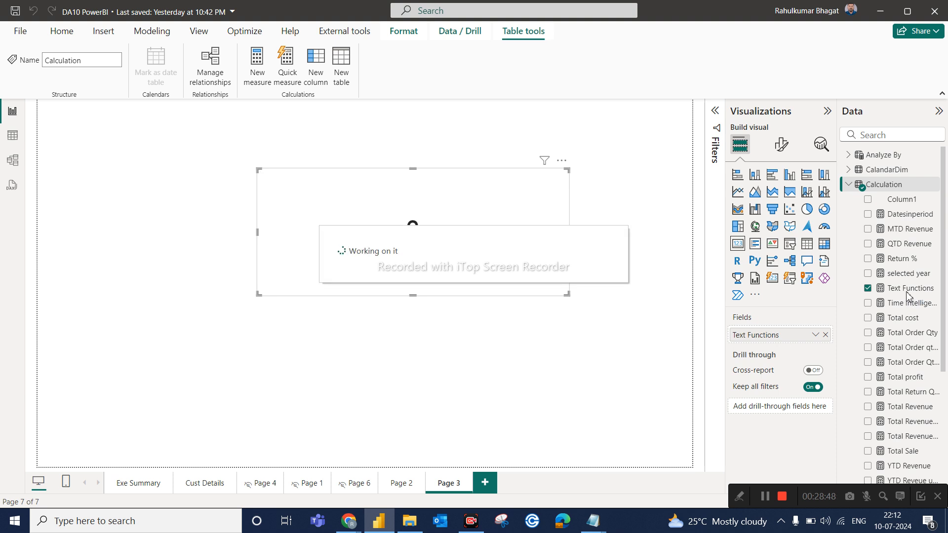
Step: Examine the "-" delimiter of the COMBINEVALUES_ variable and the variables below it in the Text Functions measure
left_click(903, 291)
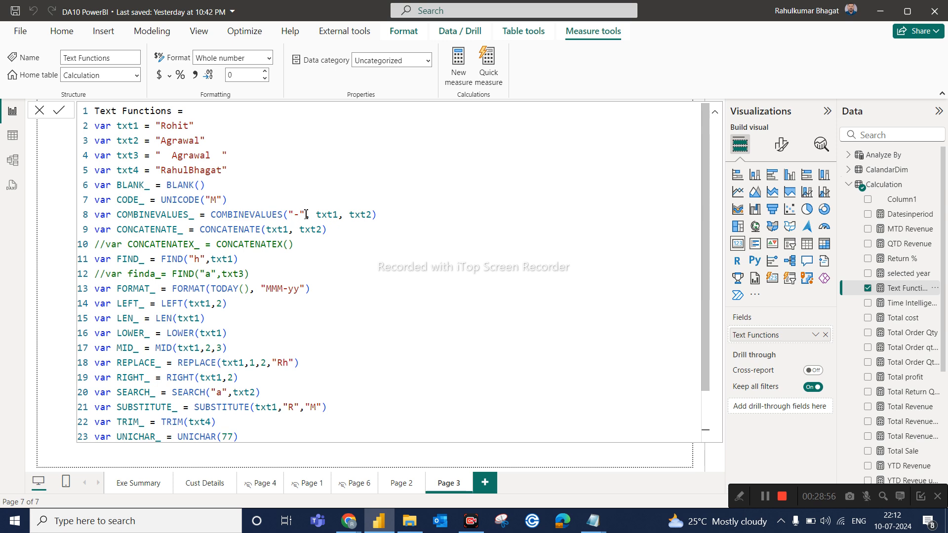
left_click_drag(306, 214, 294, 214)
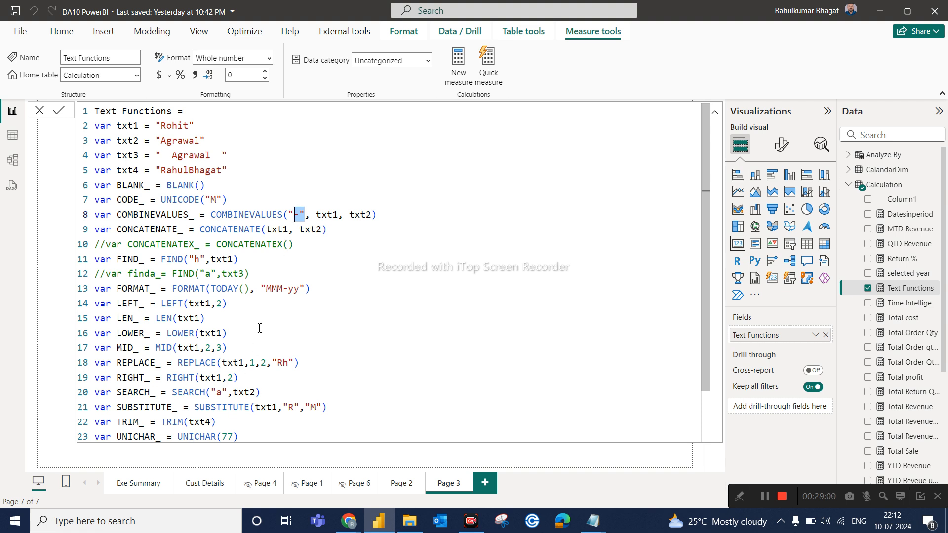
scroll(260, 328, "down", 2)
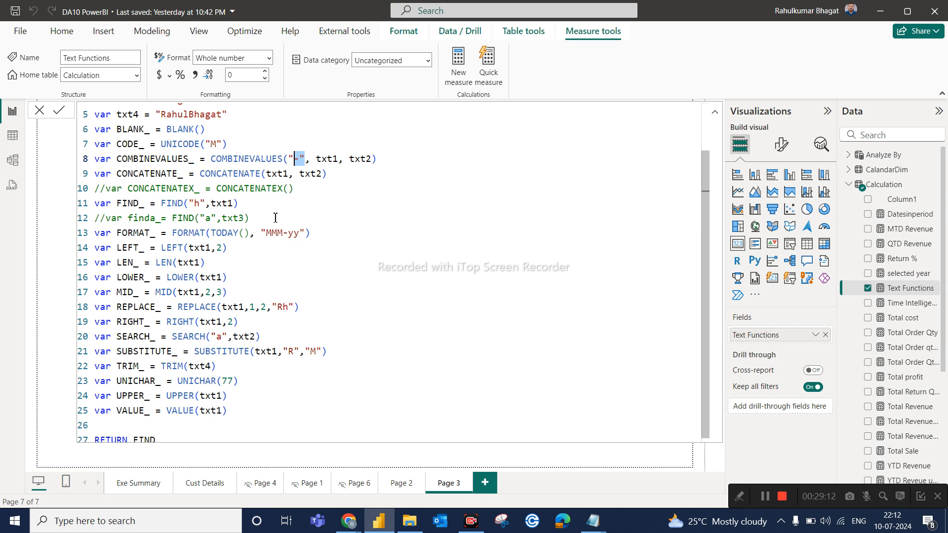
Step: Start a new measure named comnin in the Calculation table, with COMBINEVALUES as its function
left_click(933, 187)
key("Escape")
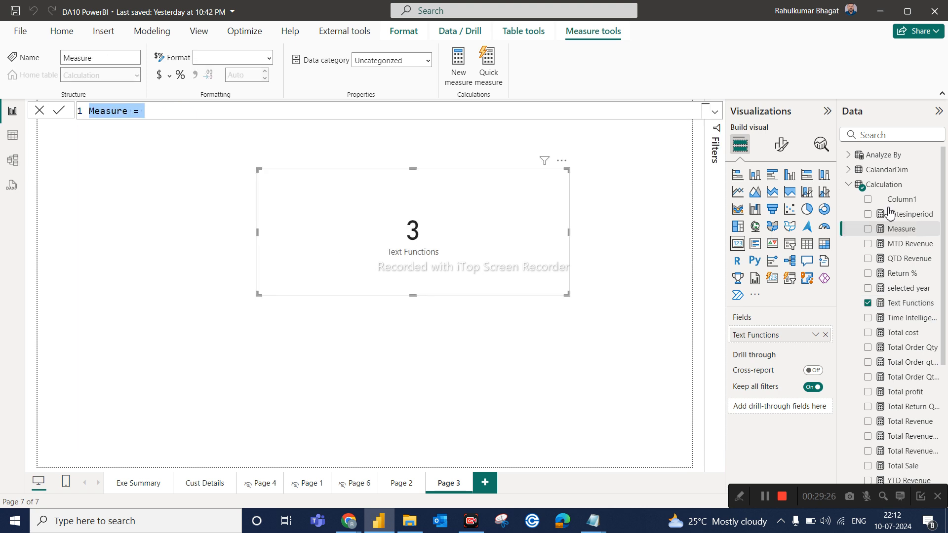
type("comni")
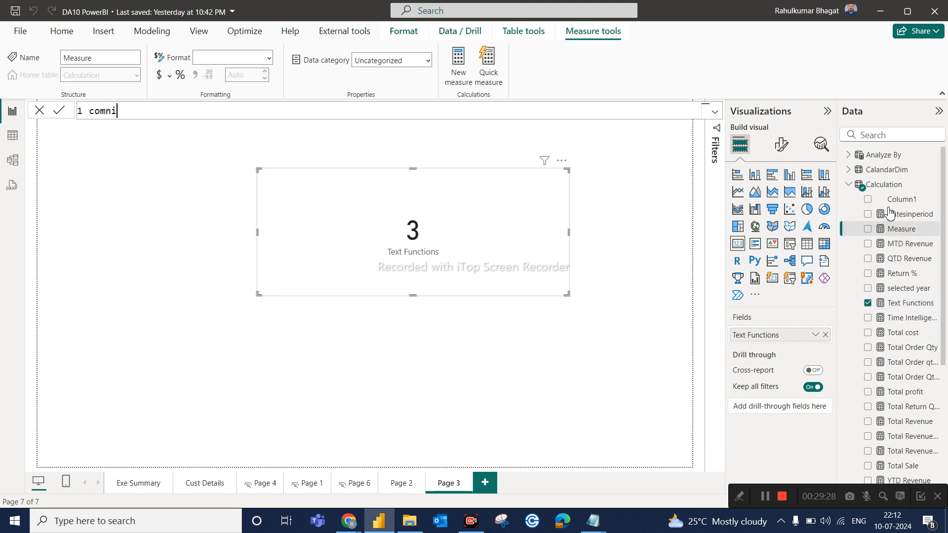
type("n = com")
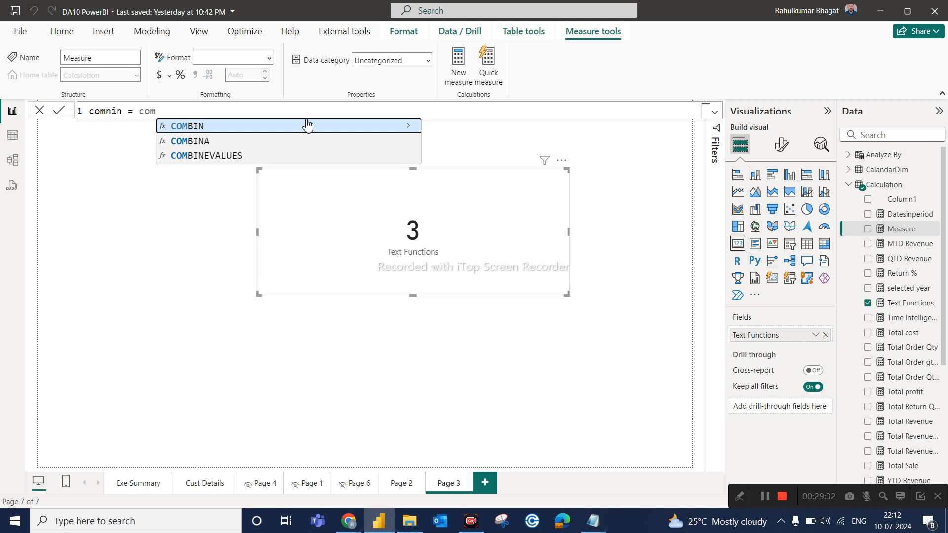
left_click(205, 157)
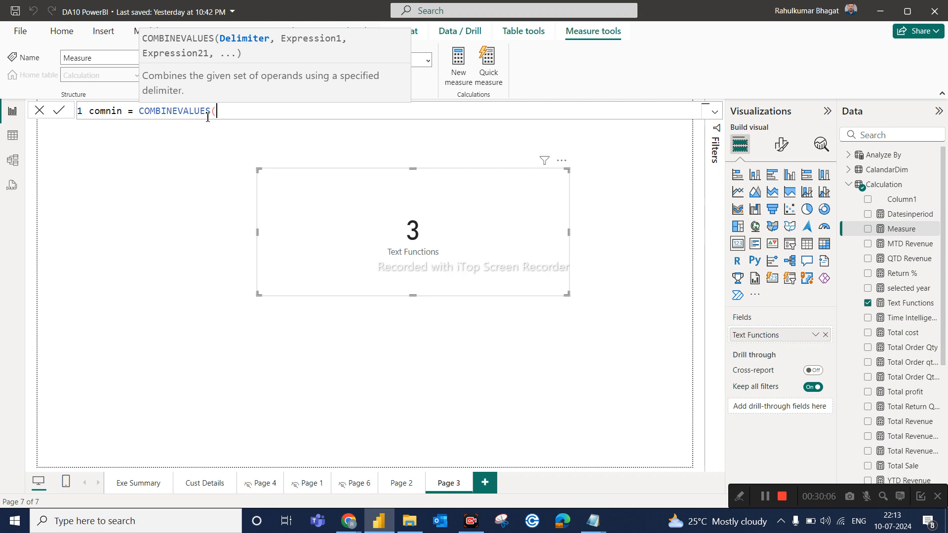
Step: Clear the comnin formula and discard the unfinished measure
key("BackSpace")
key("BackSpace")
key("BackSpace")
key("BackSpace")
key("BackSpace")
key("BackSpace")
key("BackSpace")
key("BackSpace")
key("BackSpace")
key("BackSpace")
key("BackSpace")
key("BackSpace")
key("BackSpace")
key("BackSpace")
key("BackSpace")
key("BackSpace")
key("BackSpace")
key("BackSpace")
key("BackSpace")
key("BackSpace")
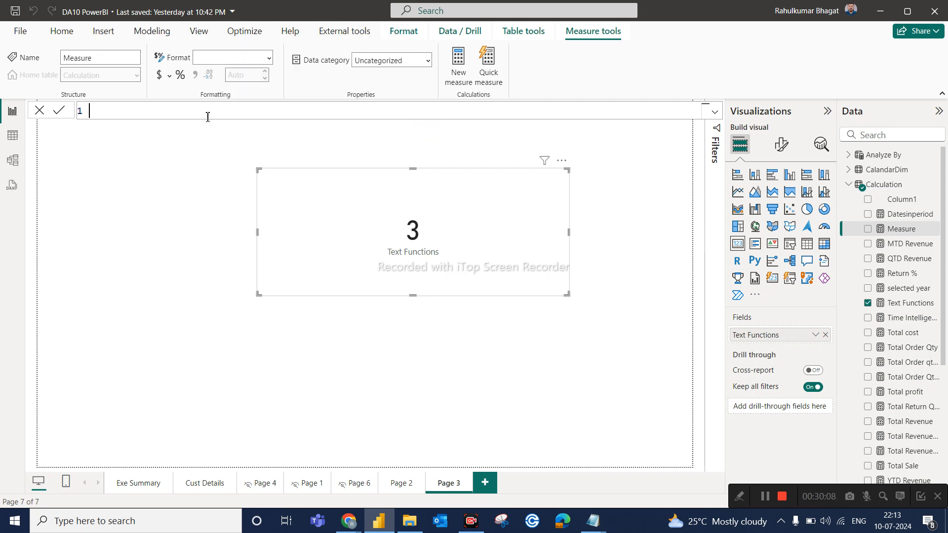
key("Escape")
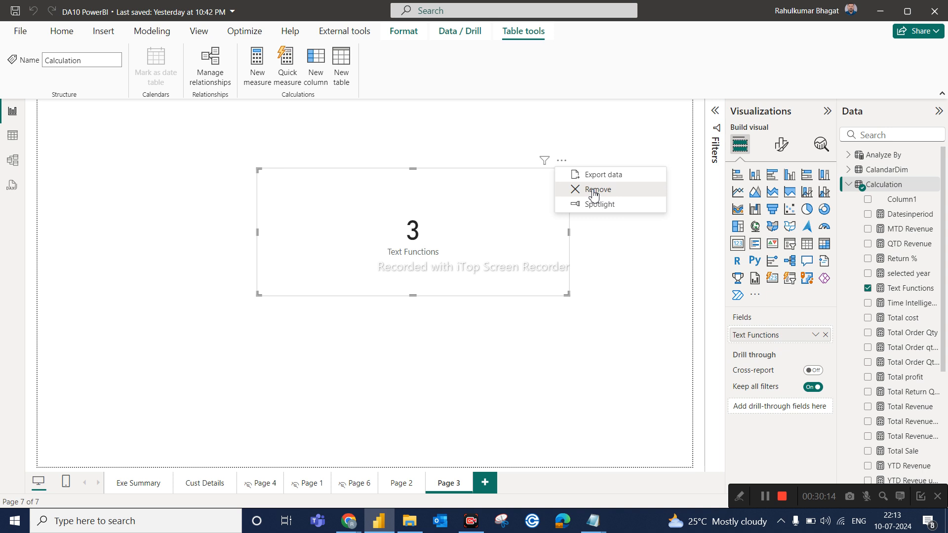
Step: Remove the card visual from Page 3 and open the Text Functions measure's formula
left_click(591, 192)
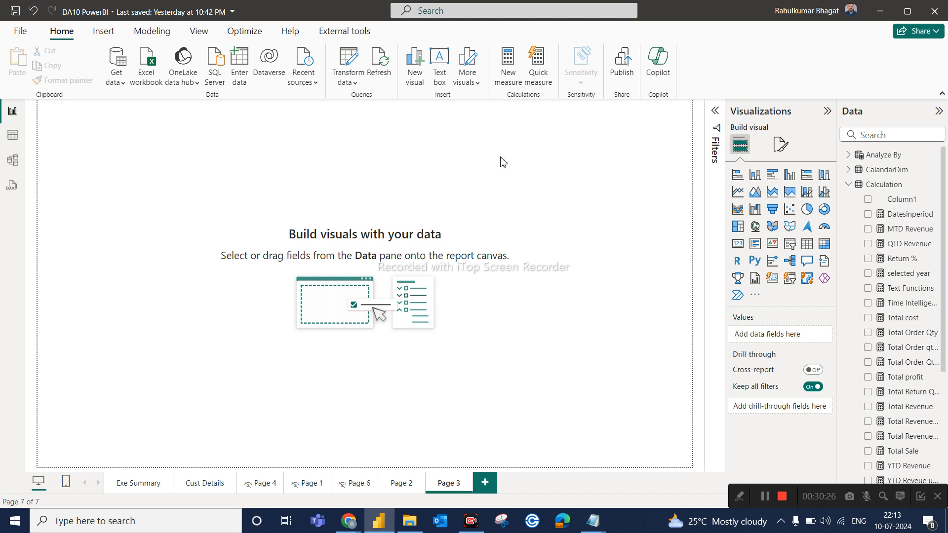
left_click(910, 305)
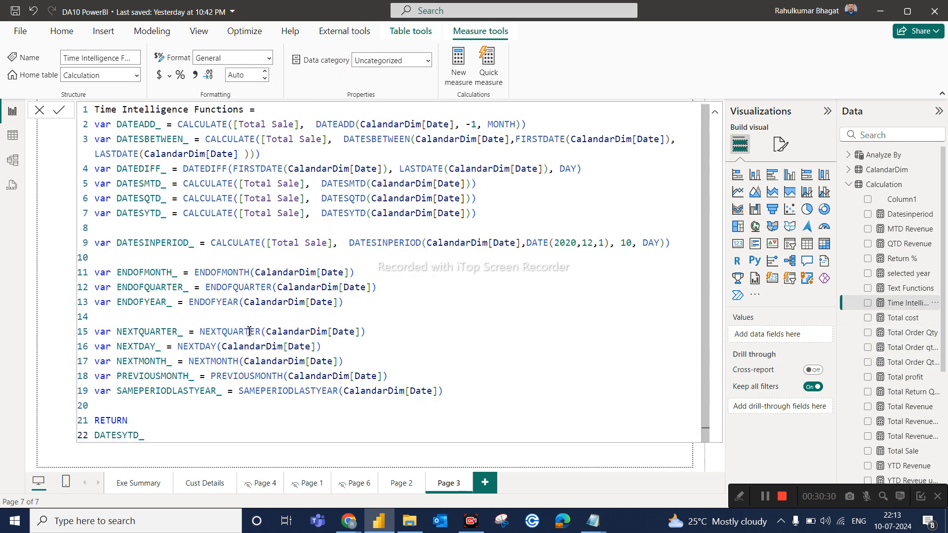
left_click(906, 288)
Step: Examine the Text Functions measure's variables, in particular the FIND("h",txt1) expression of FIND_, and close the formula
scroll(302, 291, "down", 2)
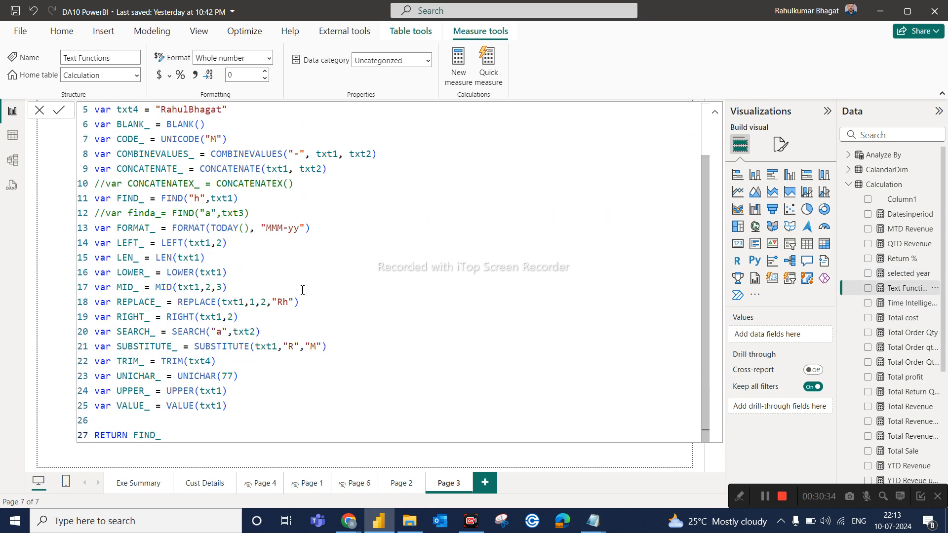
scroll(303, 290, "up", 2)
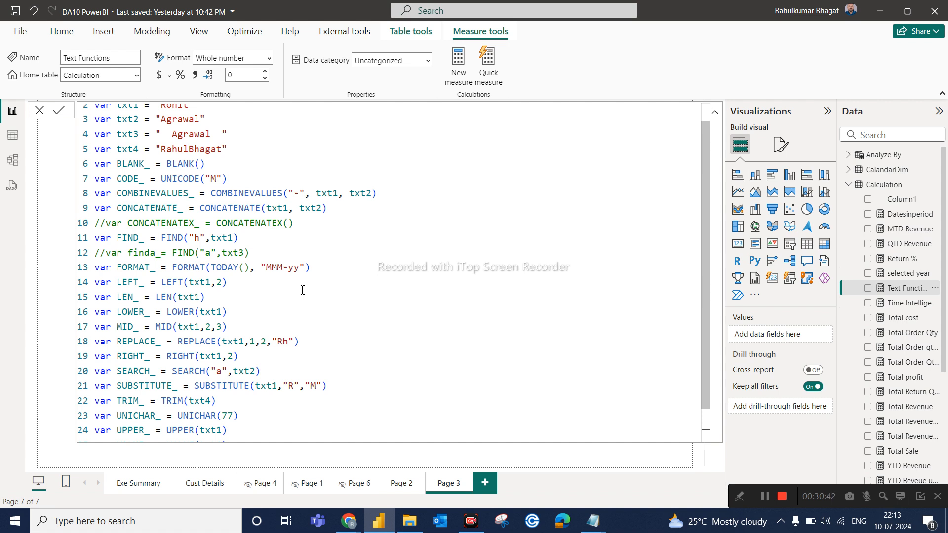
scroll(330, 336, "down", 3)
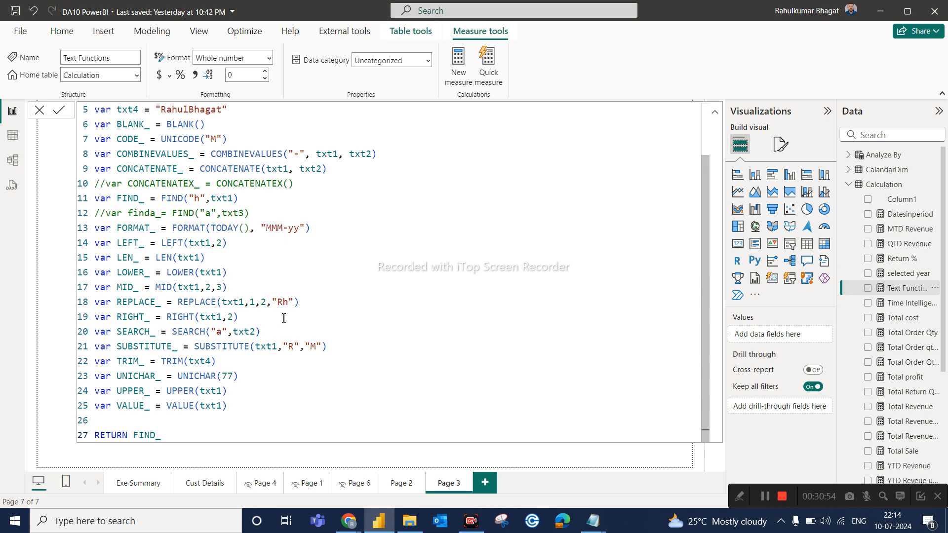
scroll(284, 317, "up", 1)
scroll(284, 317, "up", 1)
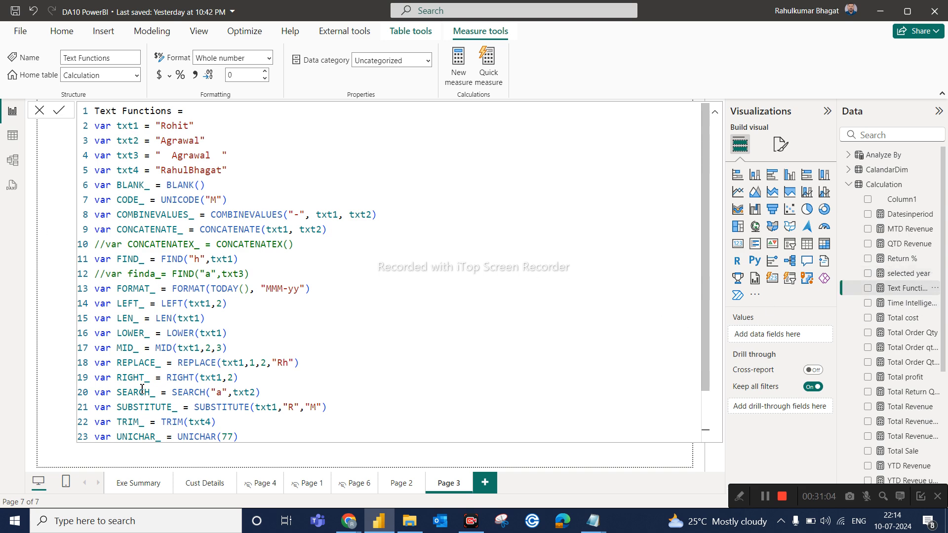
scroll(170, 299, "down", 2)
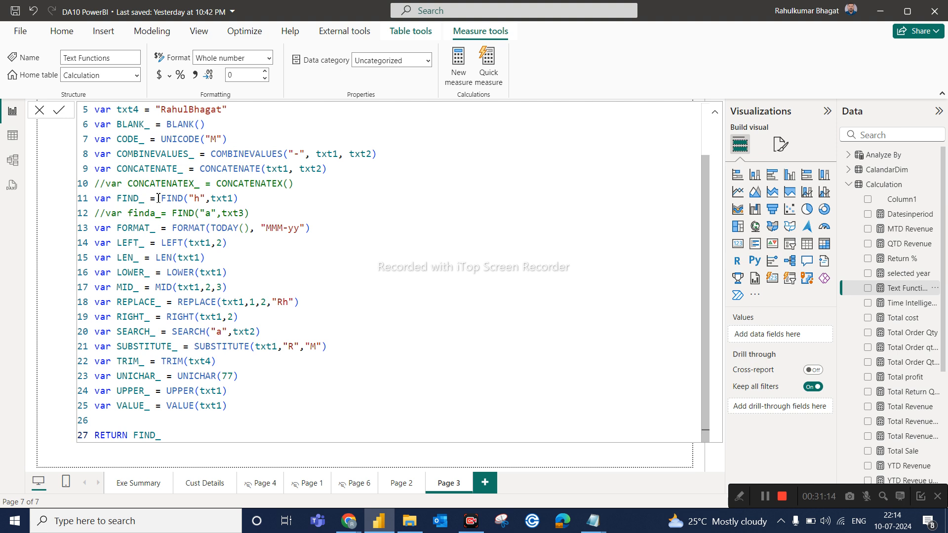
left_click_drag(160, 198, 242, 198)
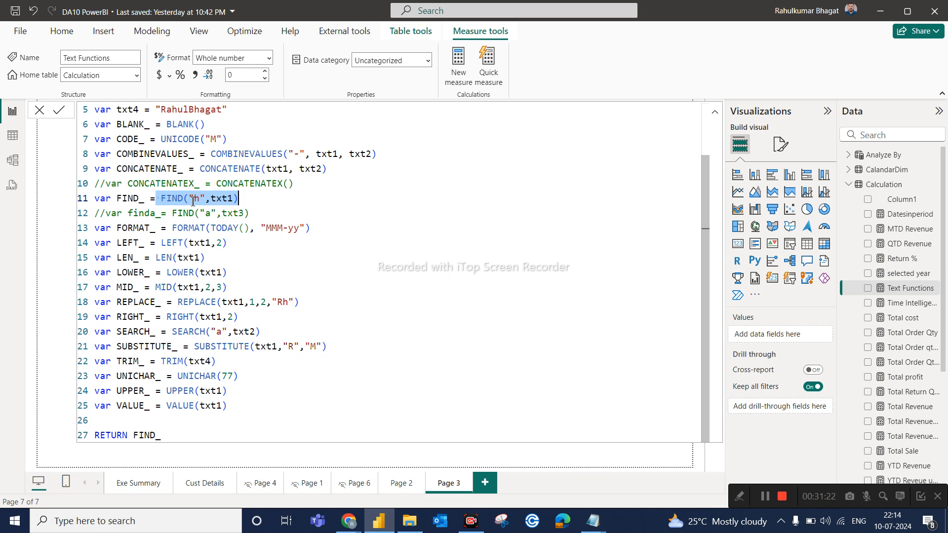
scroll(214, 178, "up", 2)
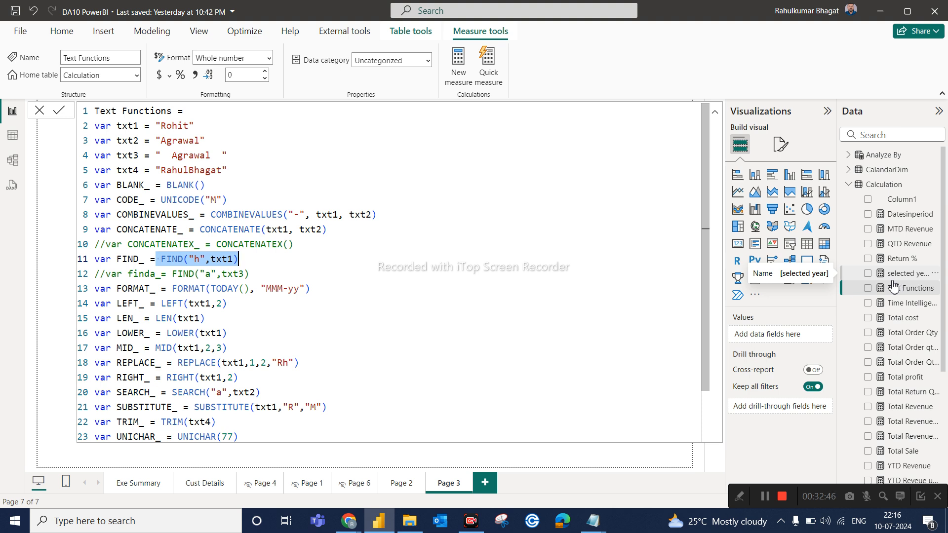
left_click(39, 110)
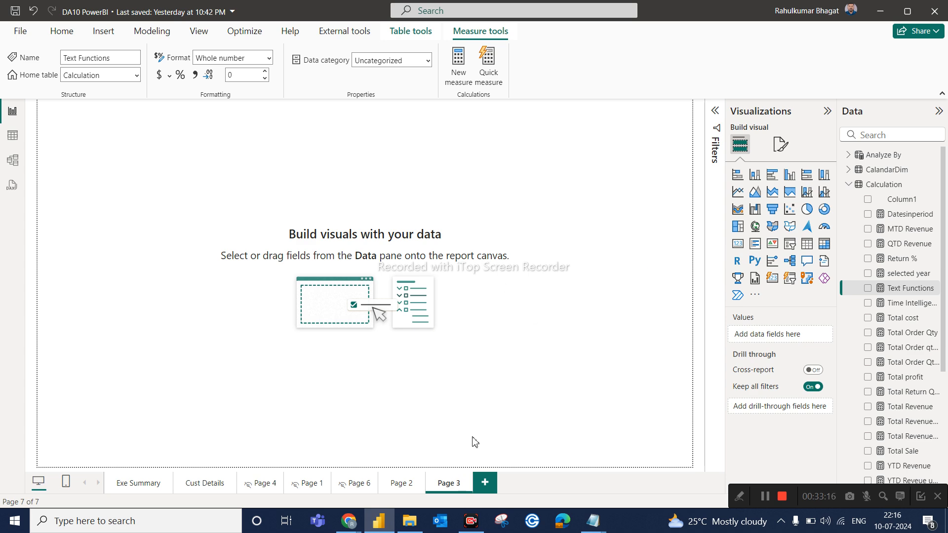
Step: Add a new blank report page and collapse the Calculation table's field list
left_click(485, 491)
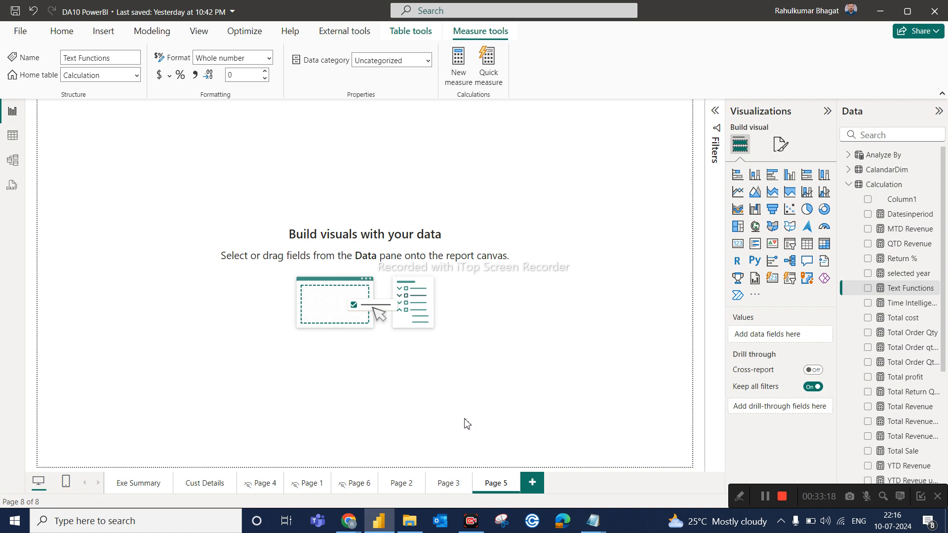
left_click(848, 184)
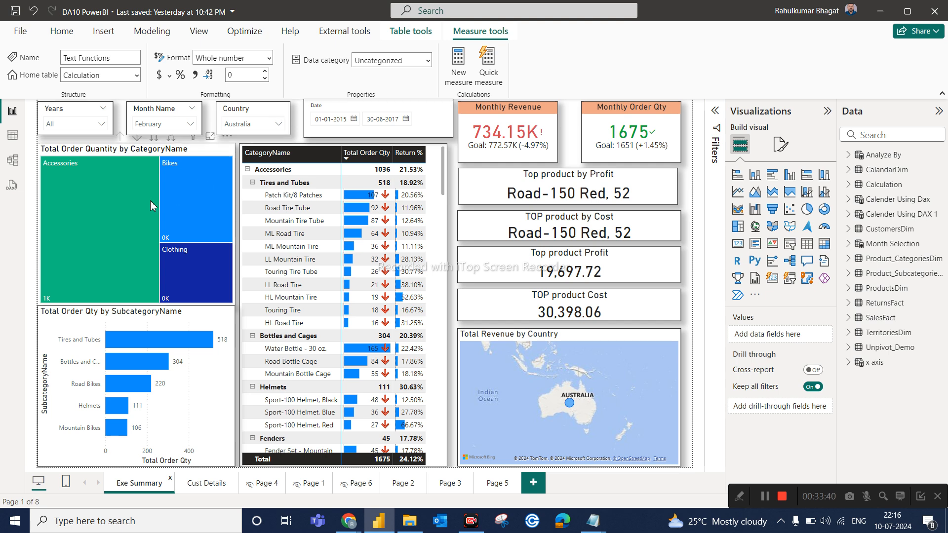
Step: On the Exe Summary page, add Total Sale and Total cost to the tooltips of the Total Order Qty by SubcategoryName bar chart
mouse_move(91, 200)
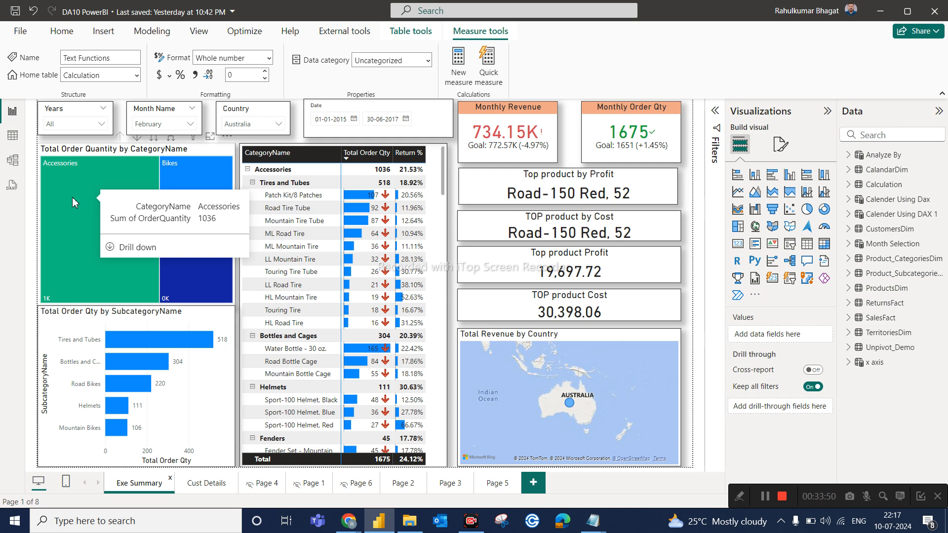
mouse_move(157, 339)
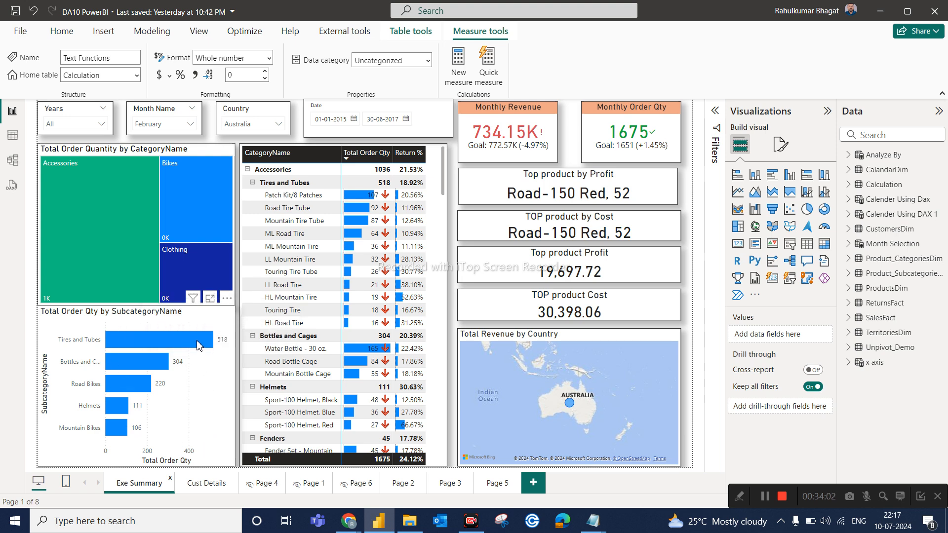
left_click(120, 327)
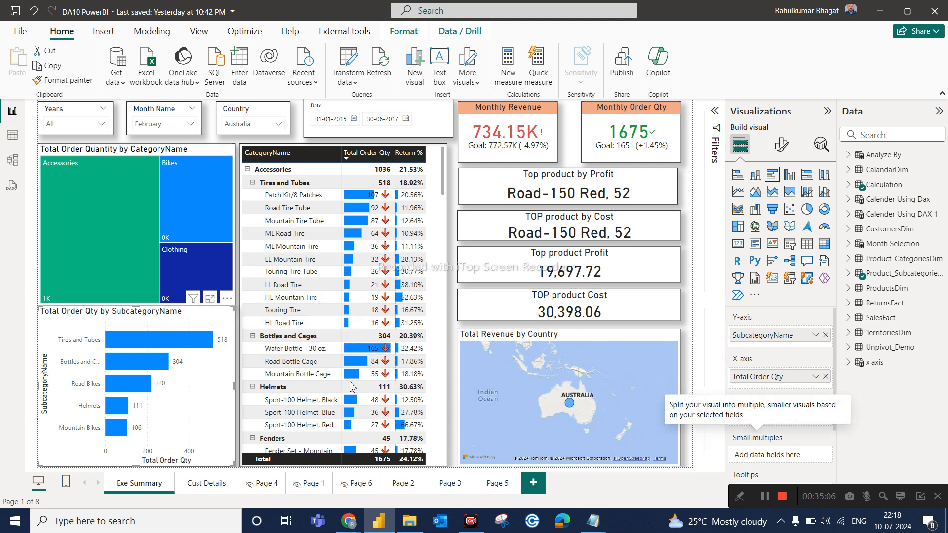
scroll(748, 380, "down", 3)
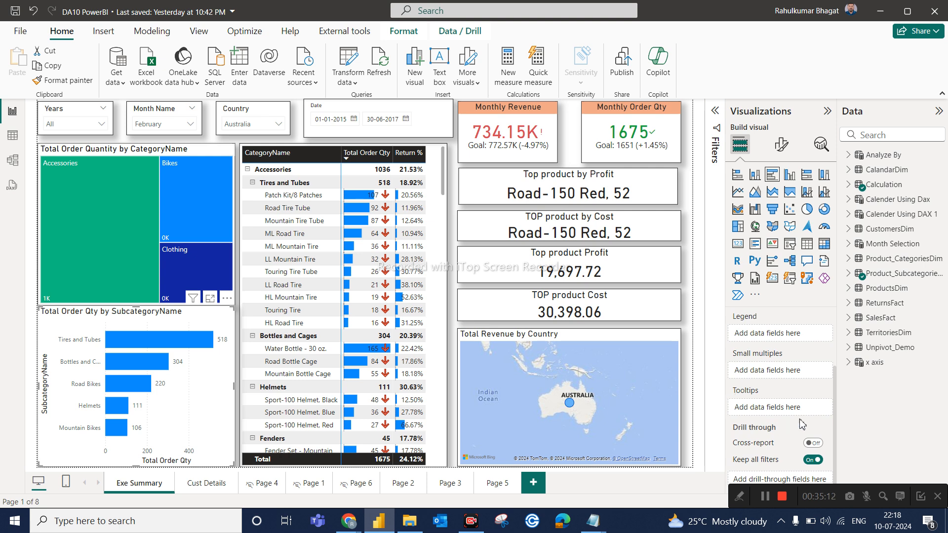
left_click(849, 185)
scroll(881, 353, "down", 2)
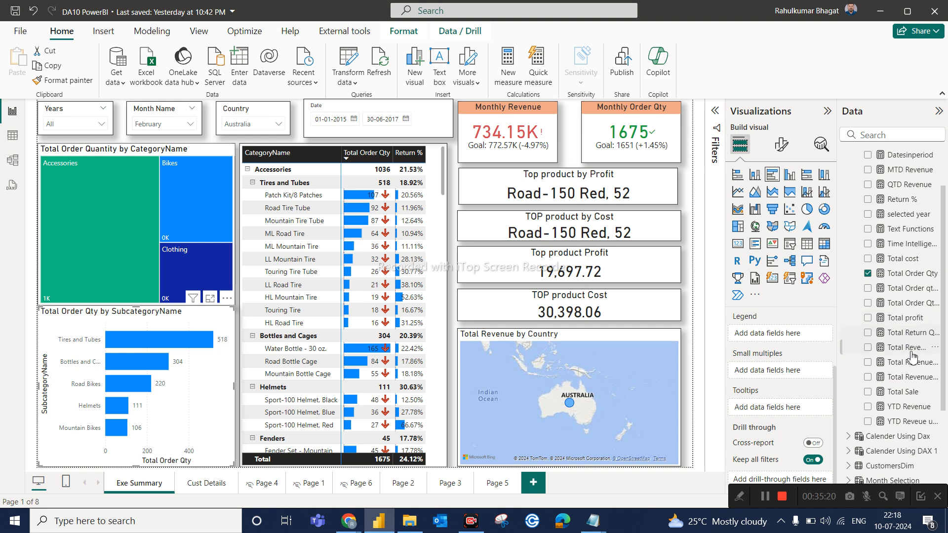
left_click_drag(907, 391, 815, 407)
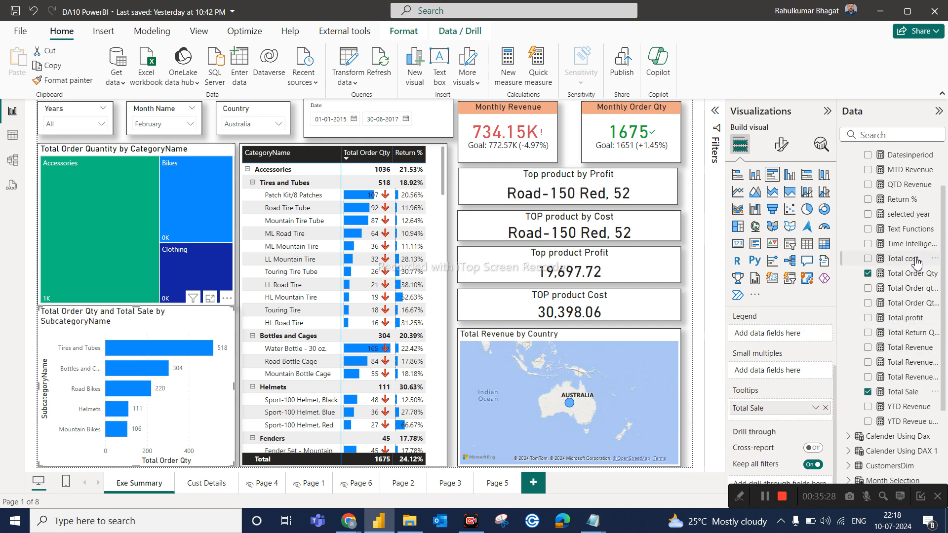
left_click_drag(821, 412, 821, 412)
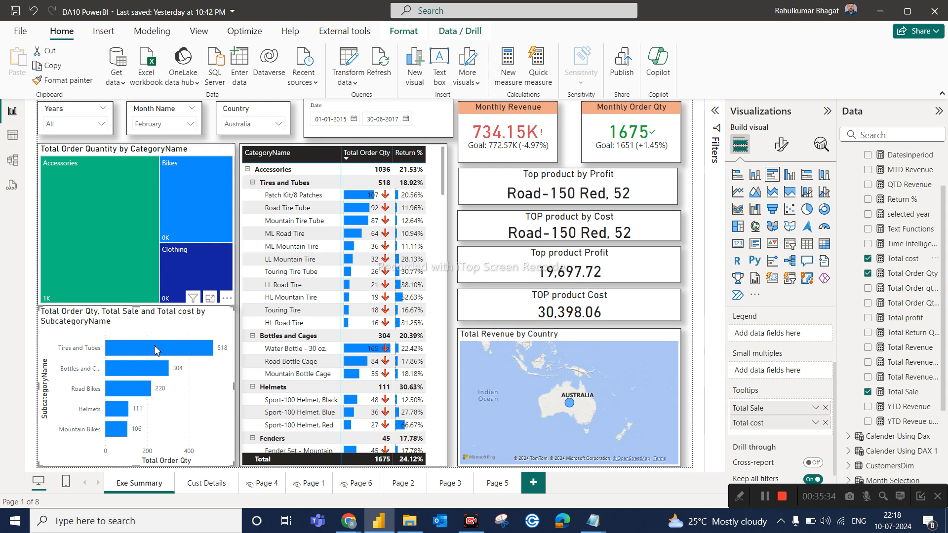
Step: Add Total profit to the tooltips of the subcategory bar chart
mouse_move(157, 350)
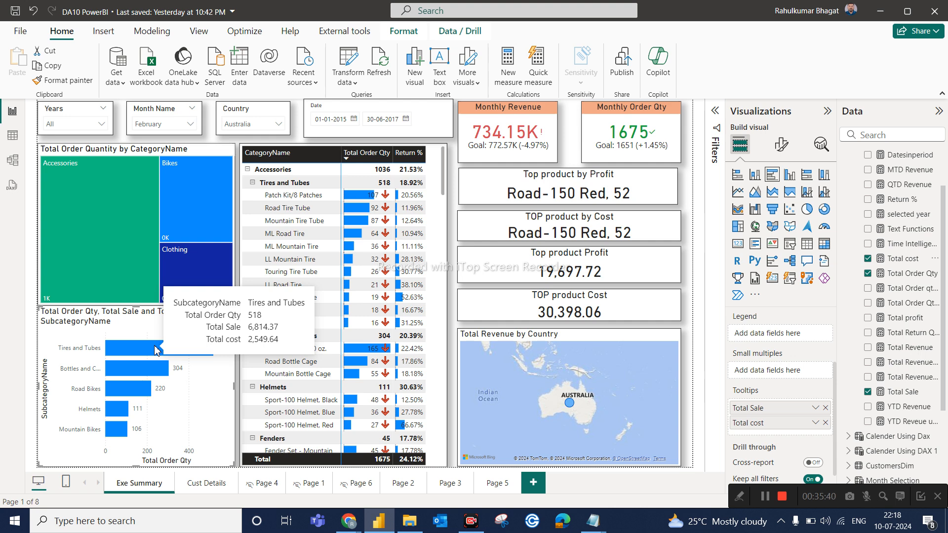
mouse_move(146, 389)
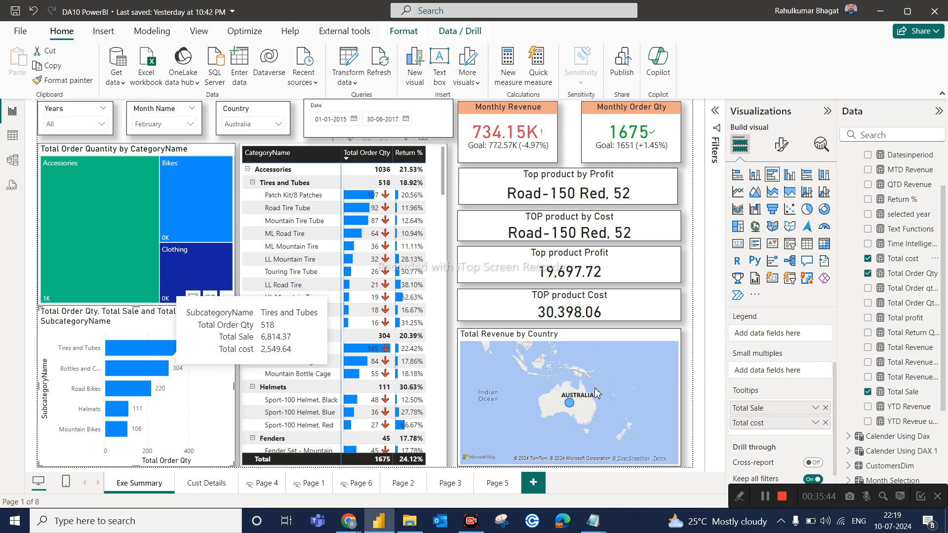
left_click_drag(903, 318, 807, 431)
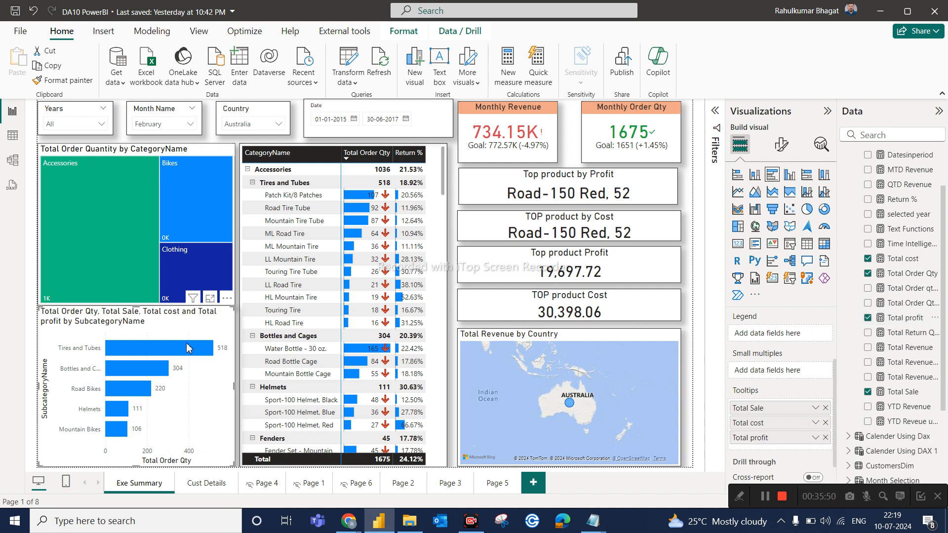
Step: Compare the tooltips on the subcategory bar chart's bars with those on the CategoryName treemap
mouse_move(189, 347)
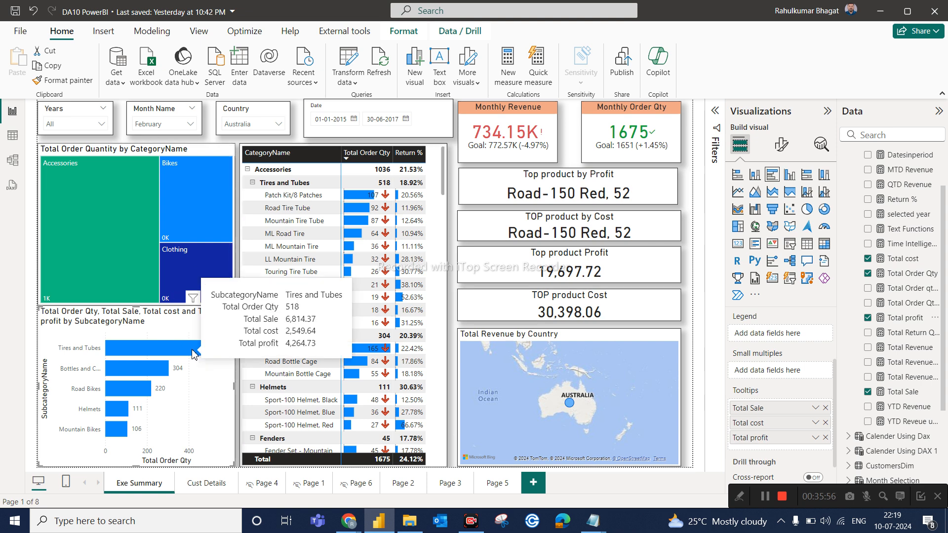
mouse_move(182, 255)
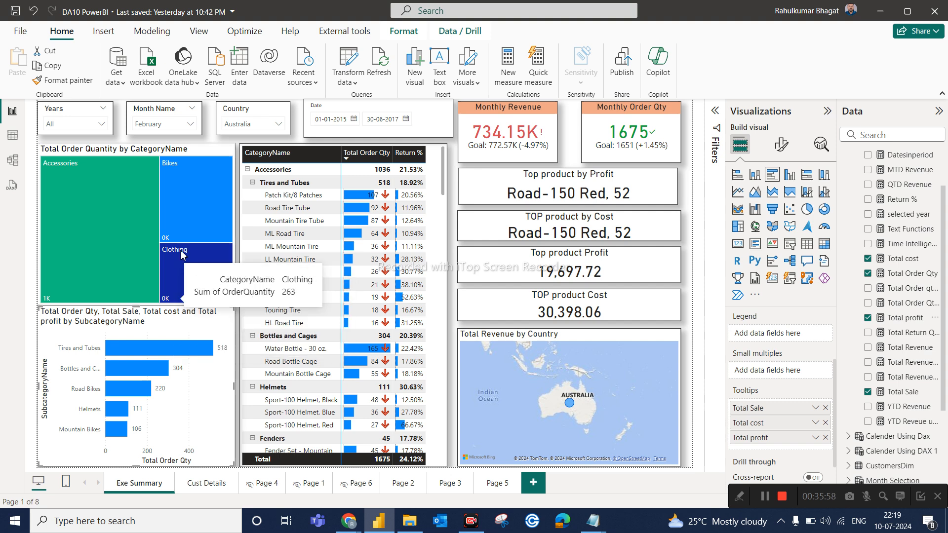
mouse_move(191, 225)
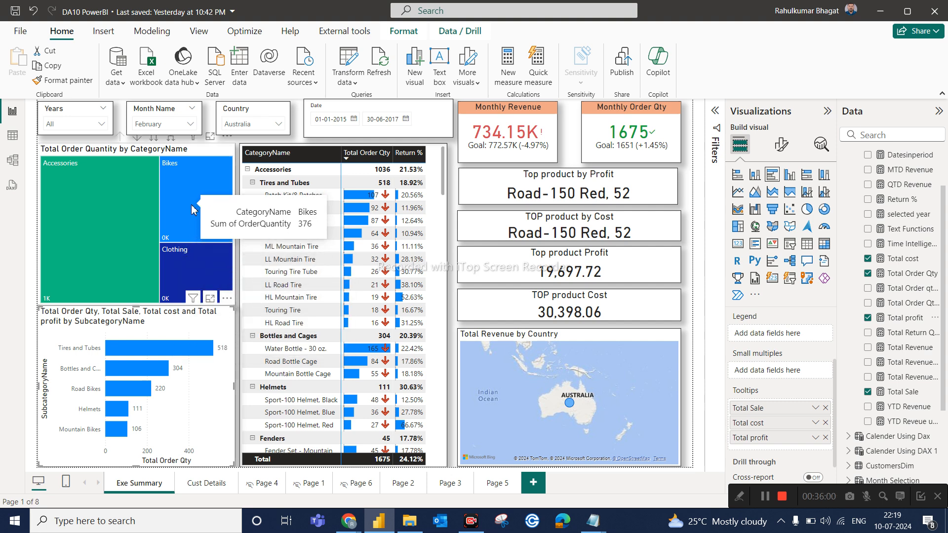
mouse_move(181, 329)
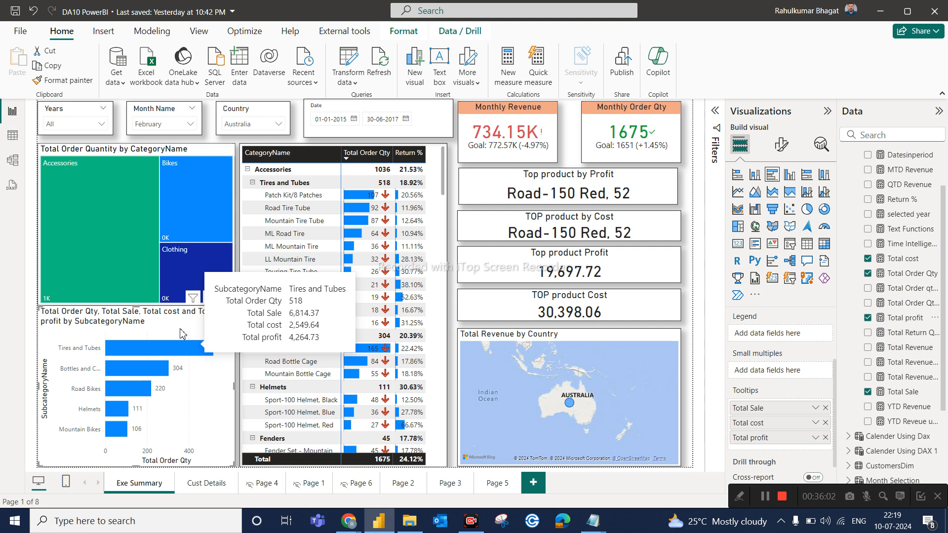
mouse_move(150, 200)
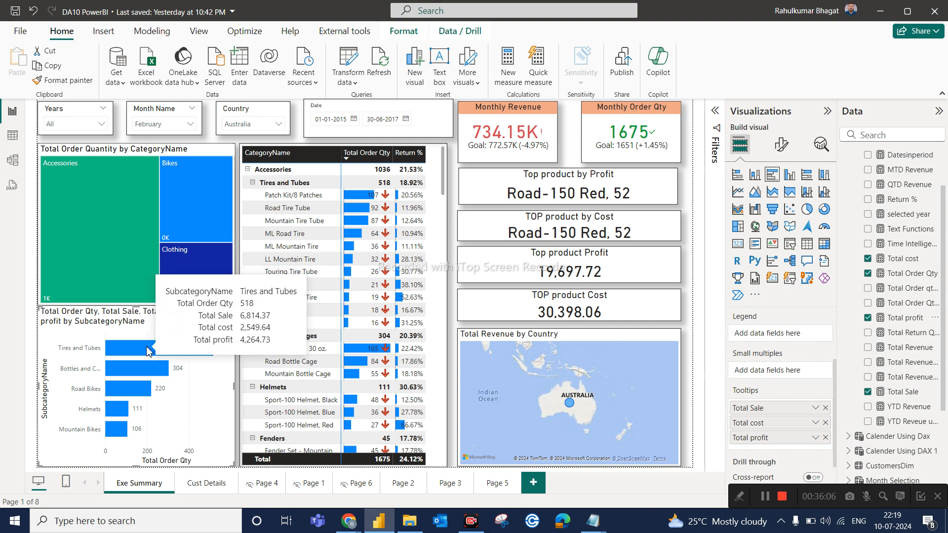
mouse_move(147, 391)
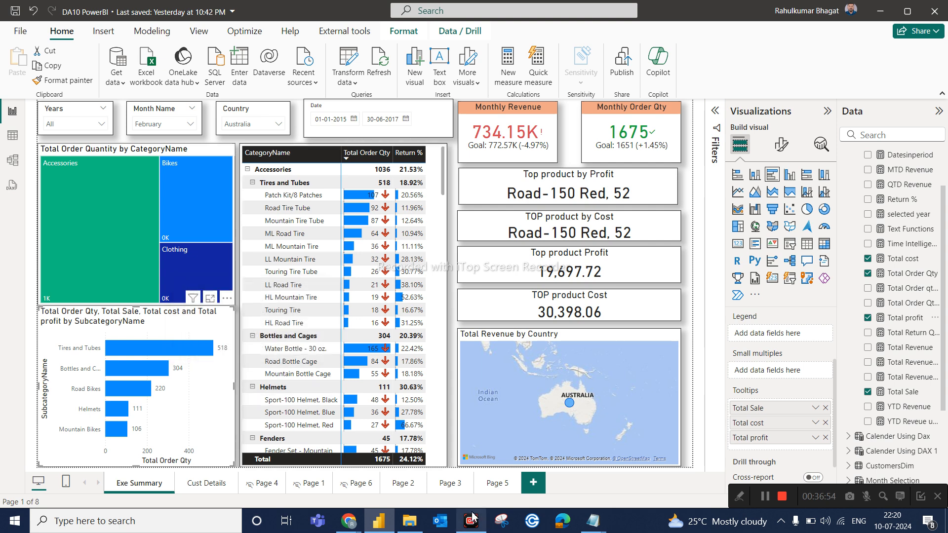
Step: Add another blank page to the report
left_click(533, 482)
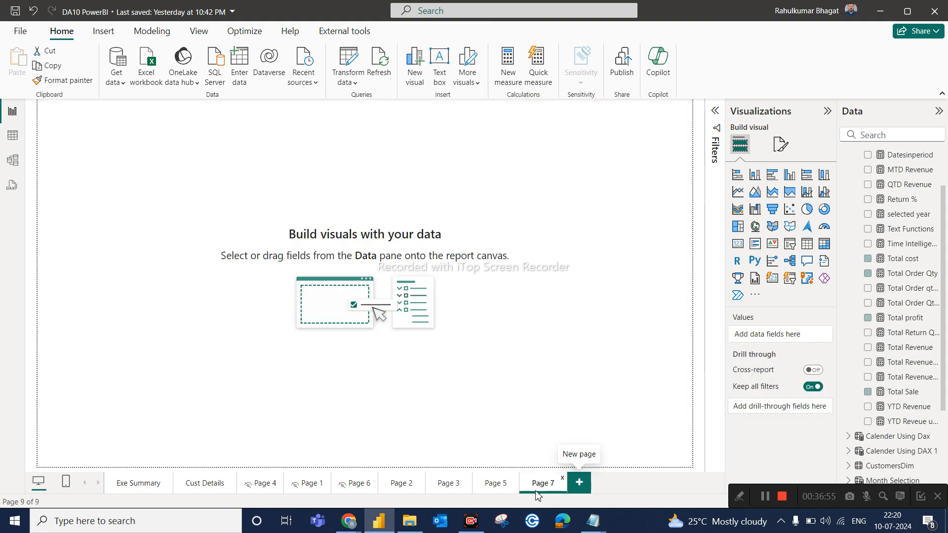
Step: Rename Page 7 as tooltip and set its canvas type to Tooltip
double_click(545, 486)
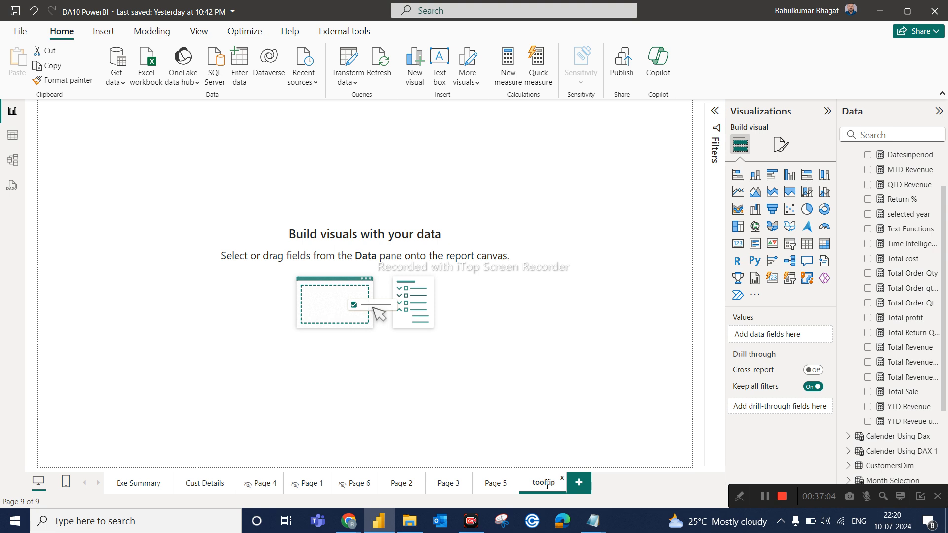
key("Return")
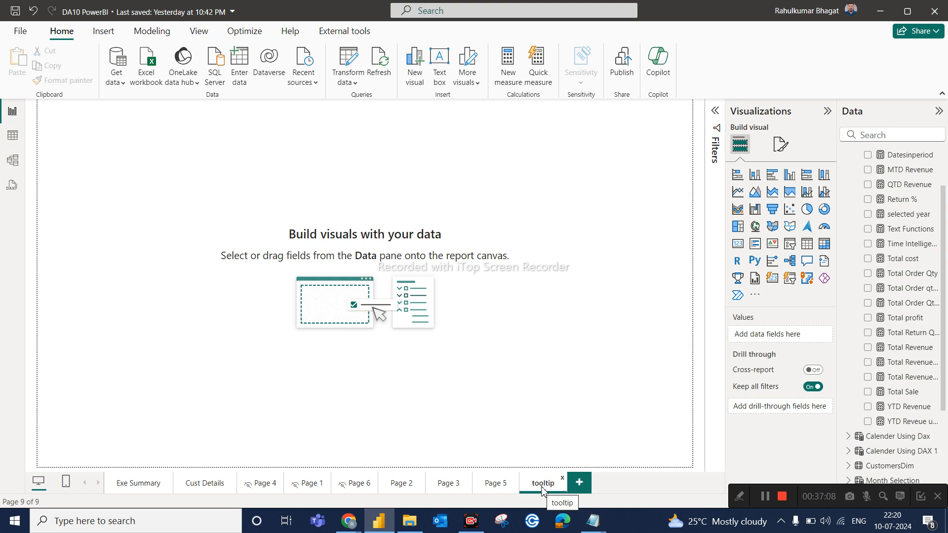
left_click(781, 146)
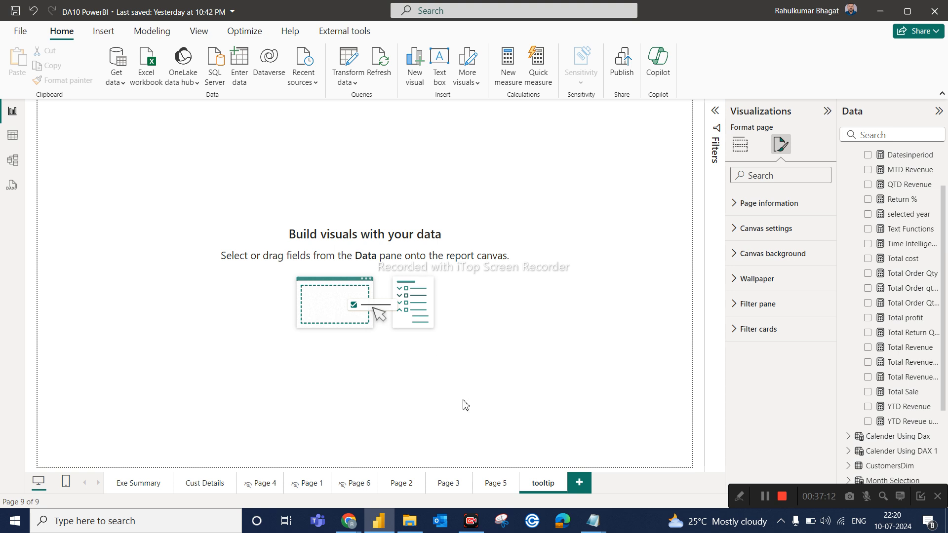
left_click(735, 230)
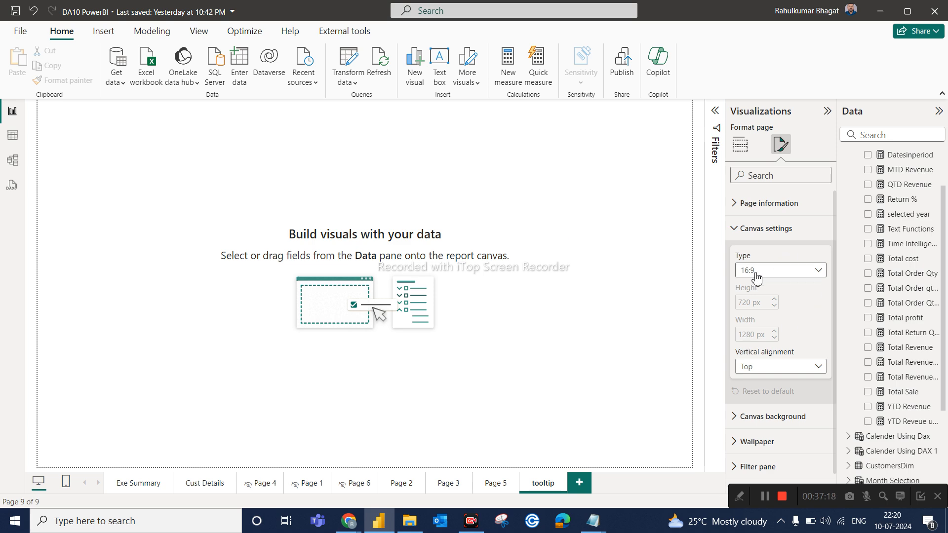
left_click(817, 272)
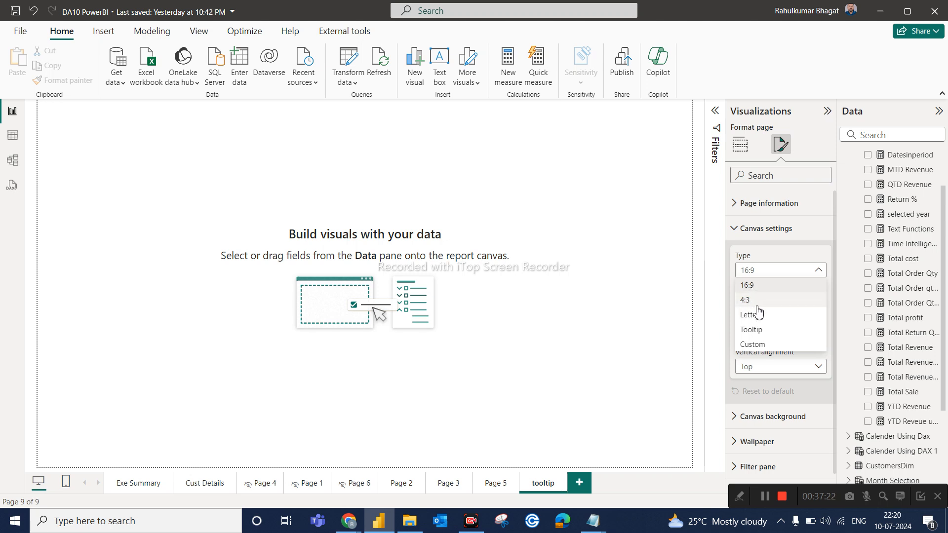
left_click(760, 345)
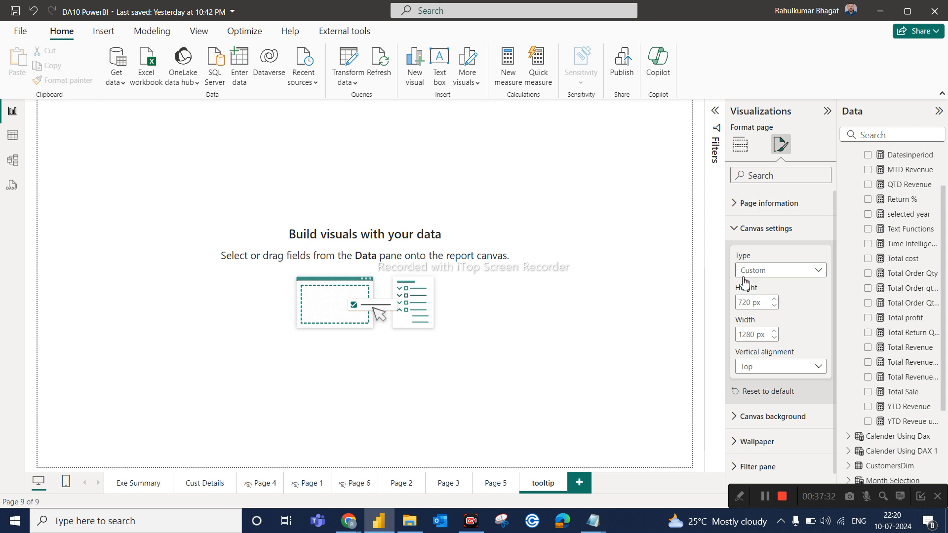
left_click(762, 270)
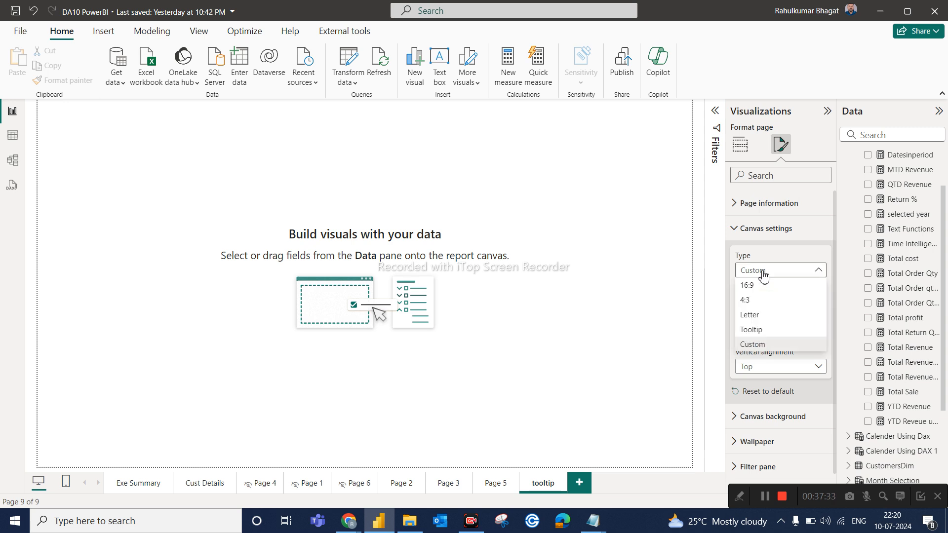
left_click(755, 316)
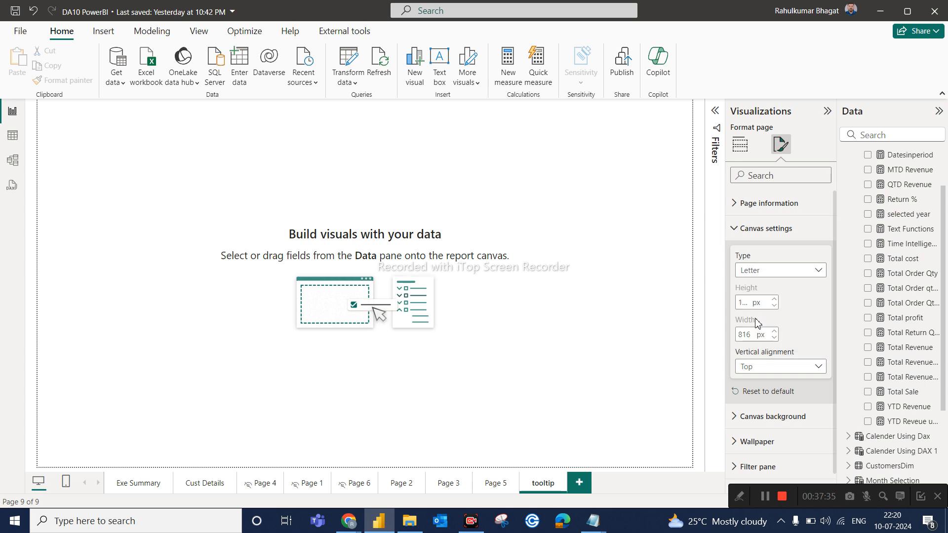
left_click(773, 273)
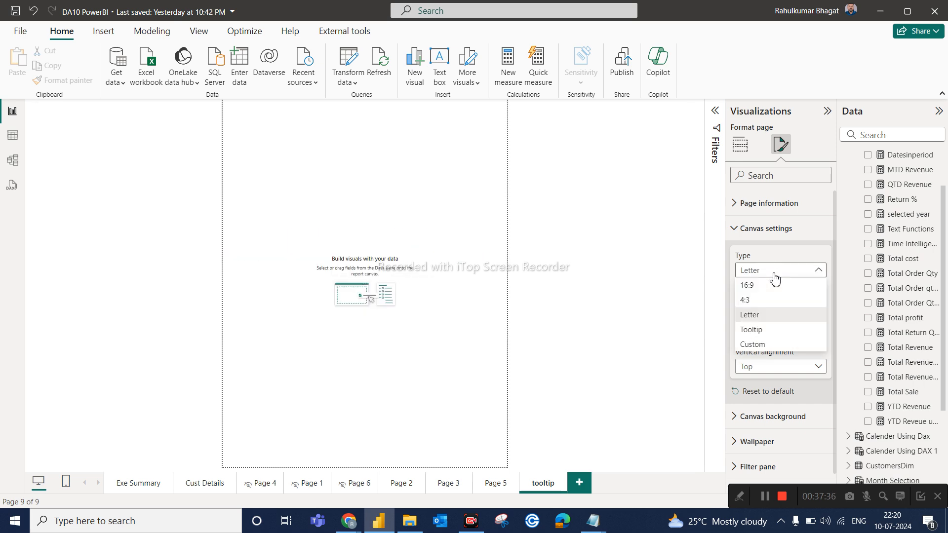
left_click(755, 330)
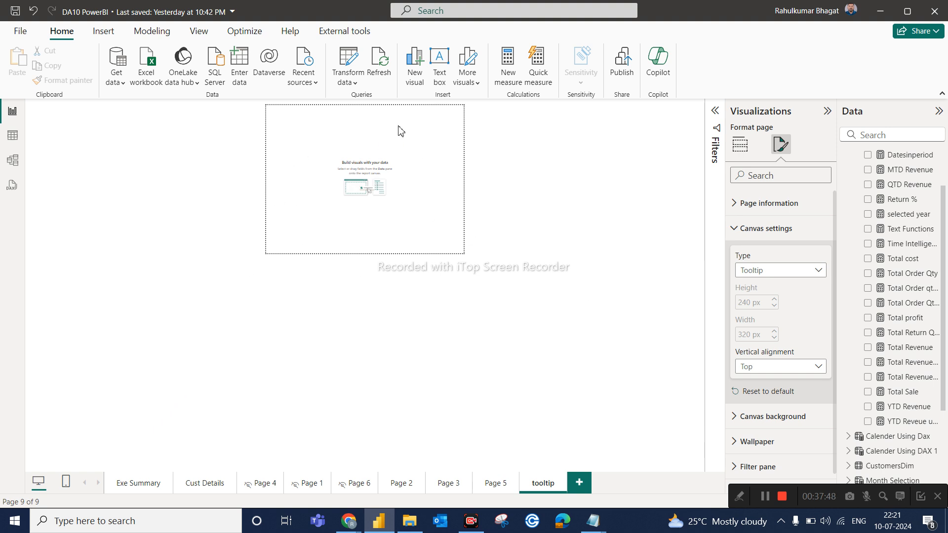
Step: Insert a clustered column chart on the tooltip page
left_click_drag(807, 484, 706, 507)
left_click(932, 502)
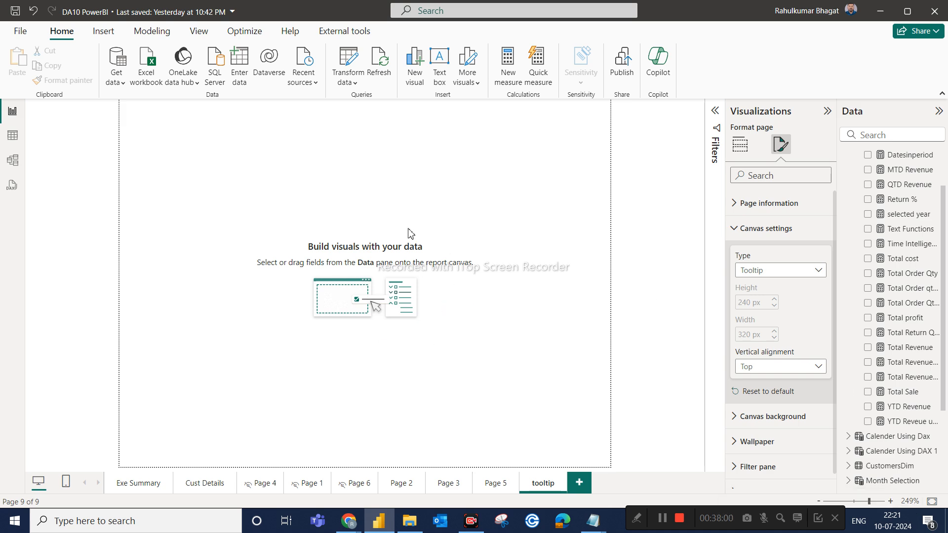
left_click(741, 145)
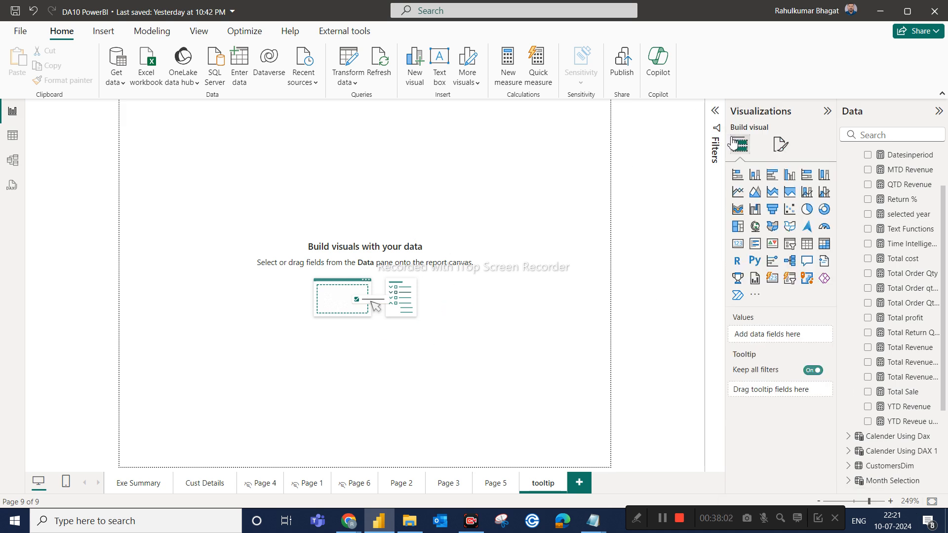
scroll(898, 333, "down", 3)
scroll(900, 339, "up", 5)
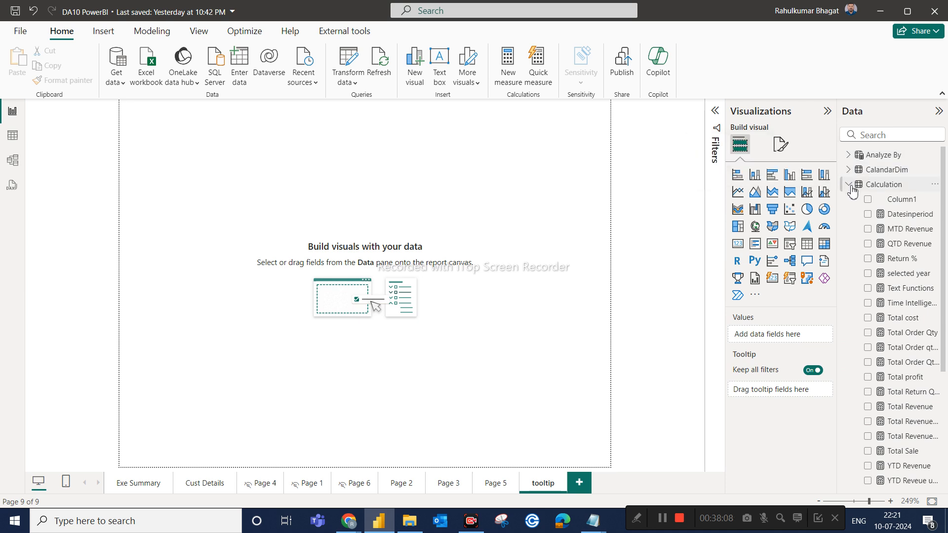
scroll(897, 281, "down", 4)
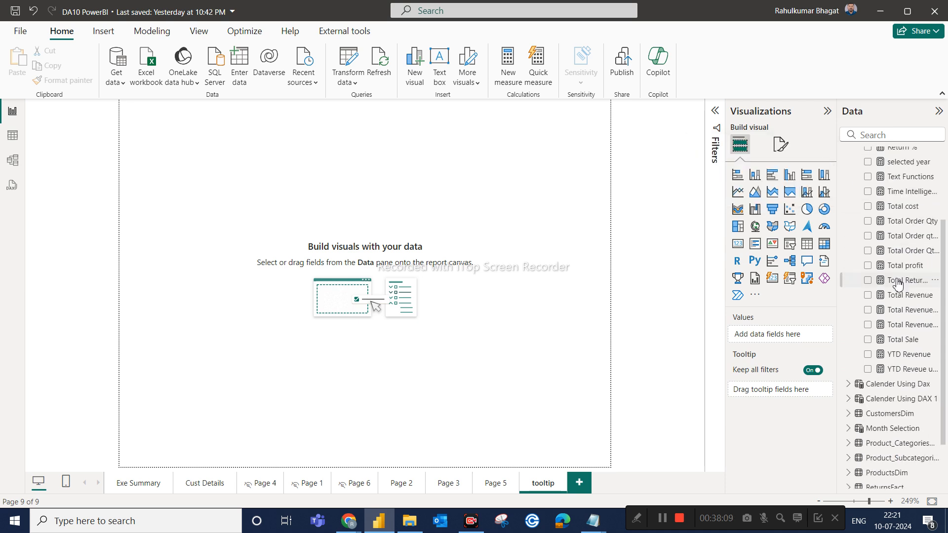
left_click(791, 176)
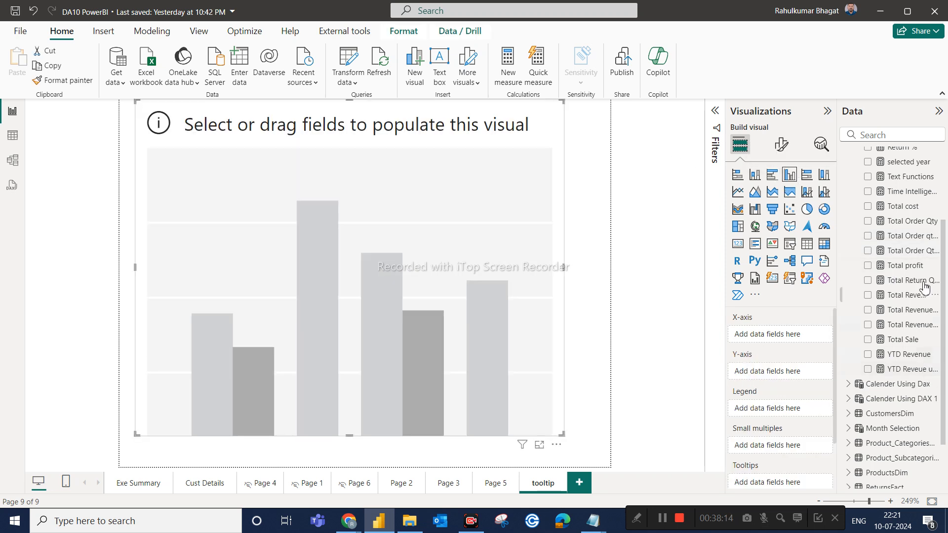
Step: Put Year from CalandarDim on the column chart's X-axis and Total Order Qty from Calculation on its Y-axis
scroll(878, 374, "up", 4)
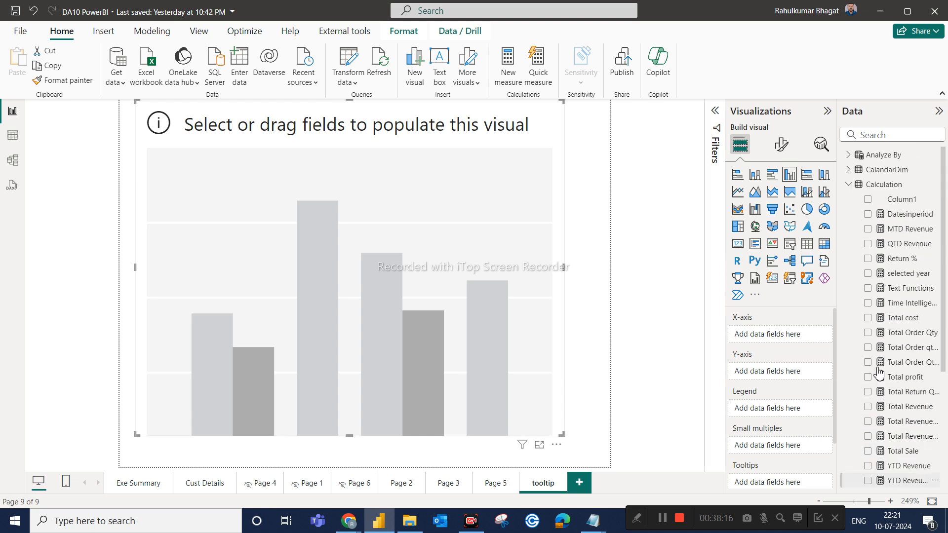
left_click(848, 169)
left_click_drag(883, 273, 798, 340)
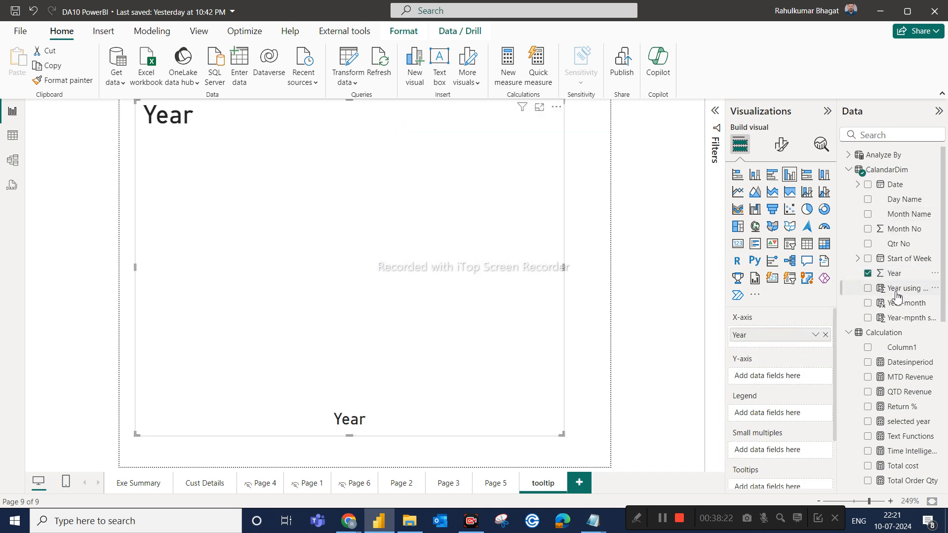
scroll(896, 320, "down", 3)
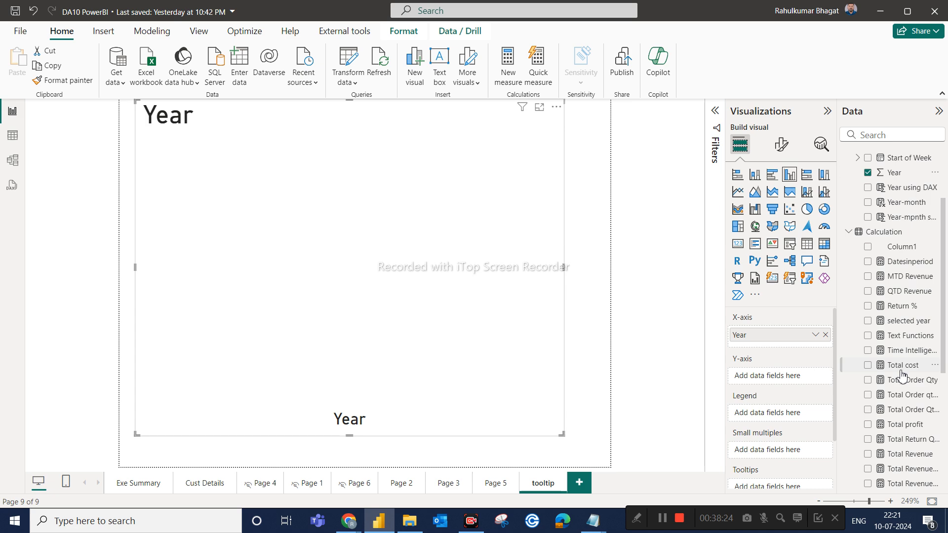
scroll(900, 375, "down", 2)
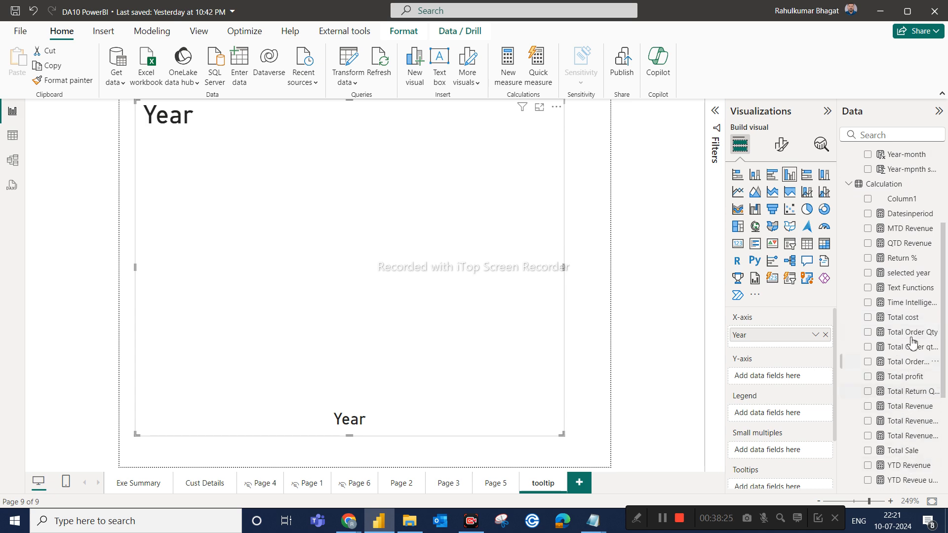
left_click_drag(912, 335, 807, 385)
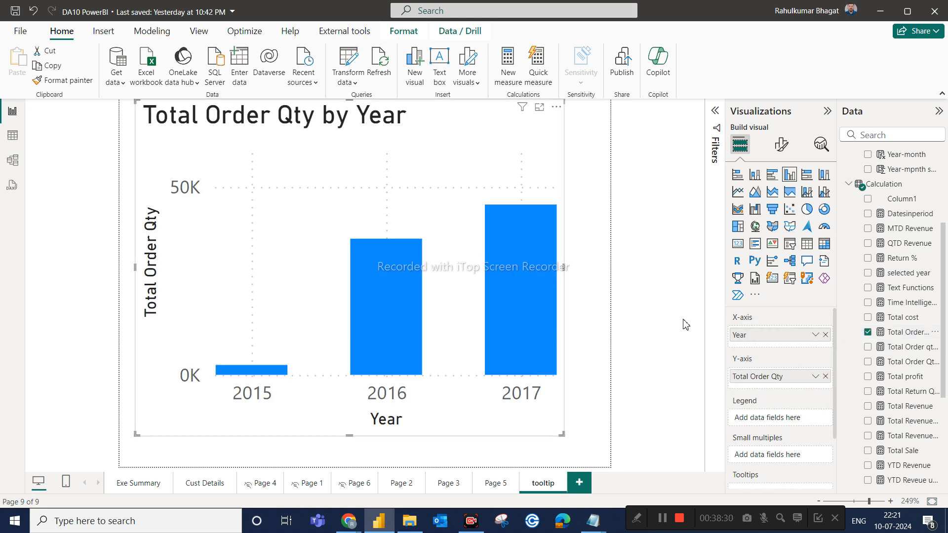
Step: Turn on data labels for the Total Order Qty by Year chart and centre the chart on the tooltip page
left_click(780, 144)
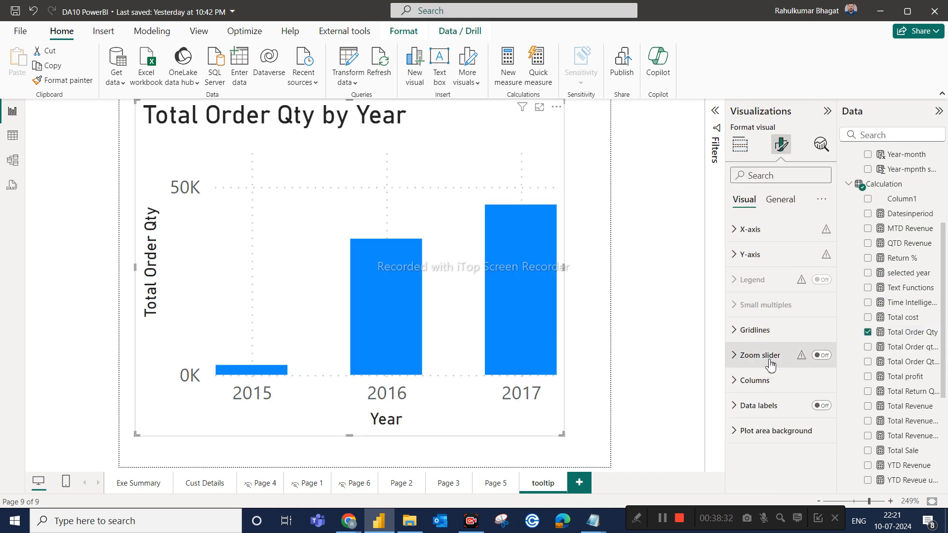
left_click(826, 406)
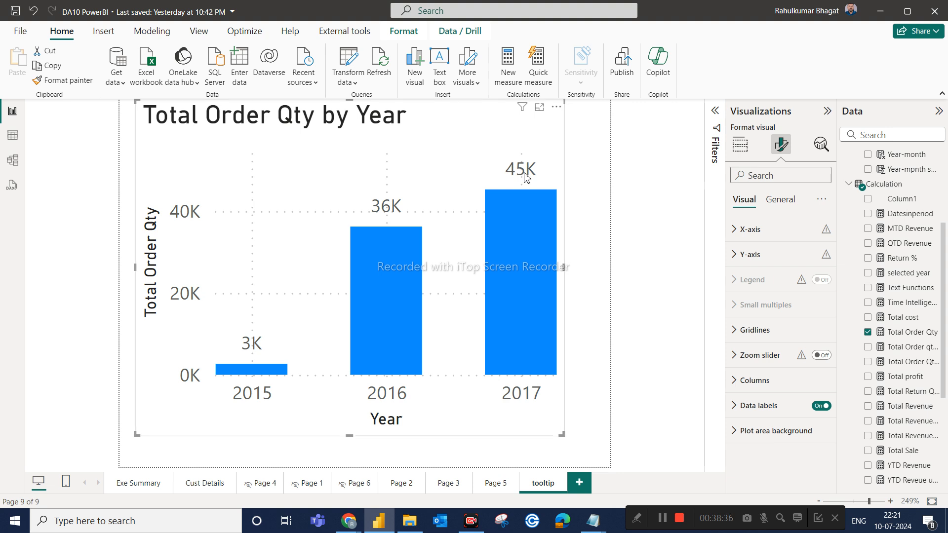
left_click_drag(496, 151, 508, 167)
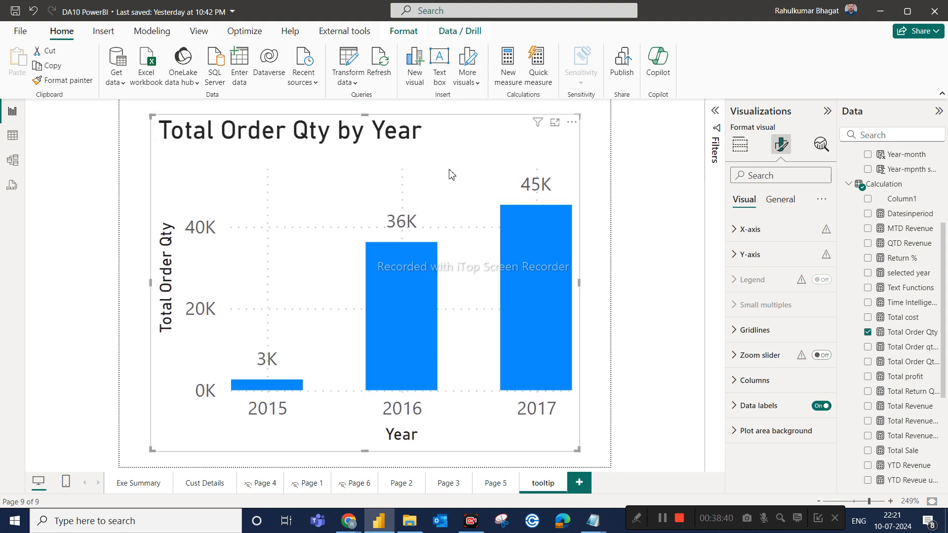
Step: Search the tooltip page's format settings for "toolt" and check the Allow use as tooltip option
left_click(606, 239)
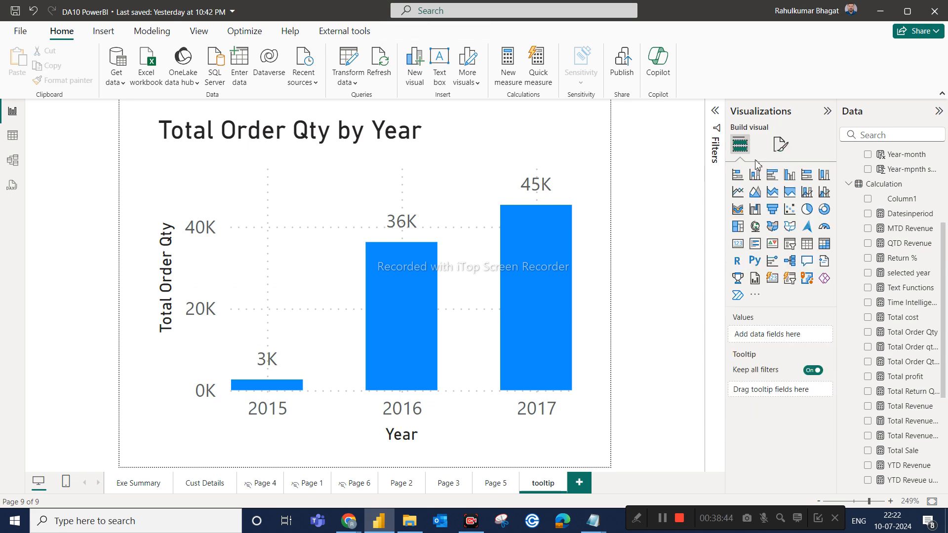
left_click(783, 146)
left_click(765, 172)
type("toolt")
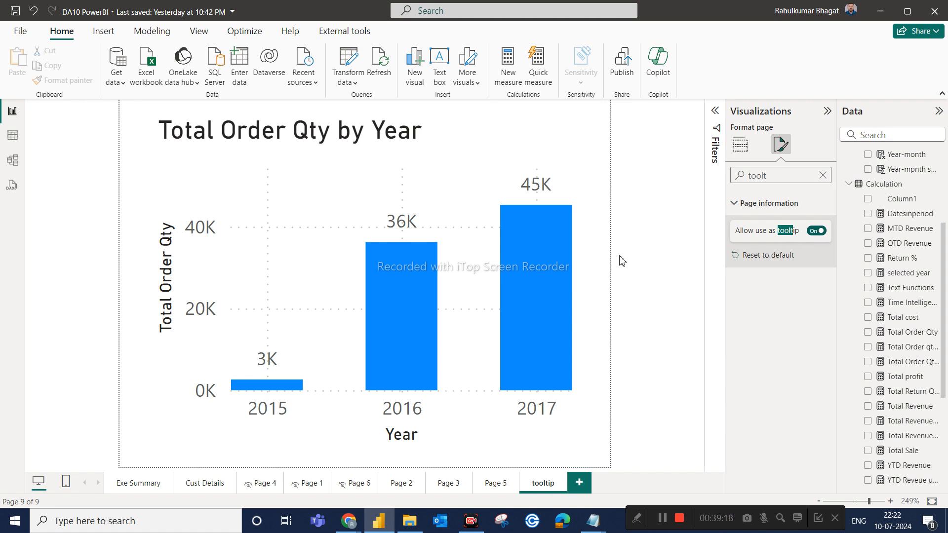
Step: On the Exe Summary page, set the subcategory bar chart's tooltips to use the tooltip report page
left_click(158, 486)
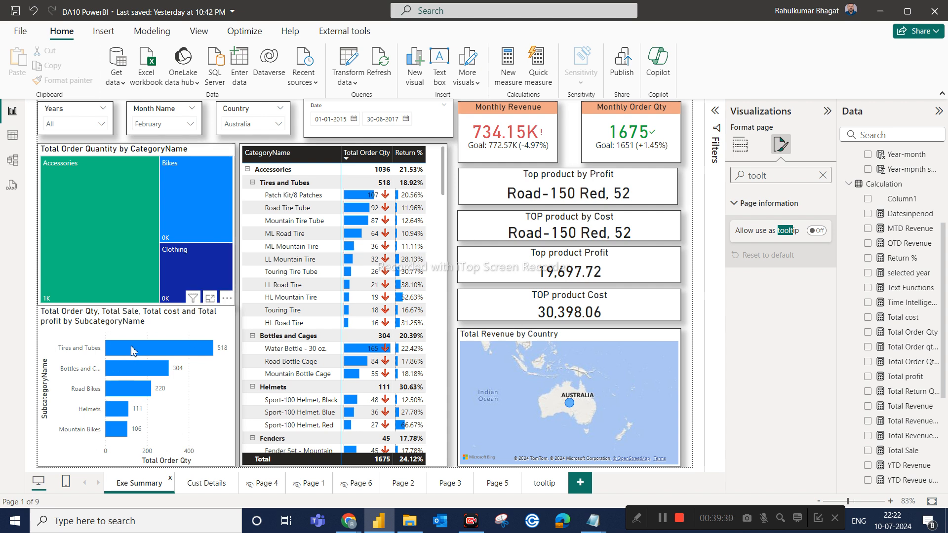
mouse_move(139, 356)
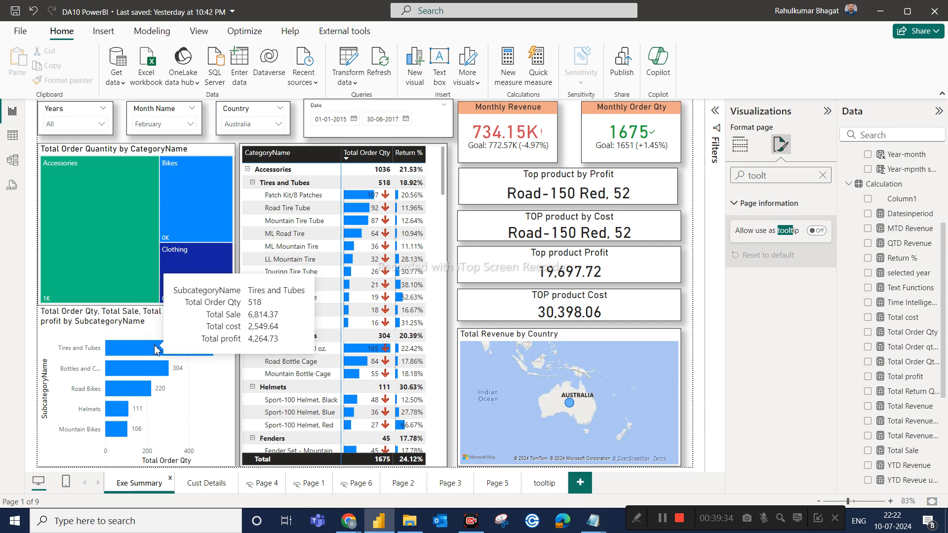
left_click(172, 329)
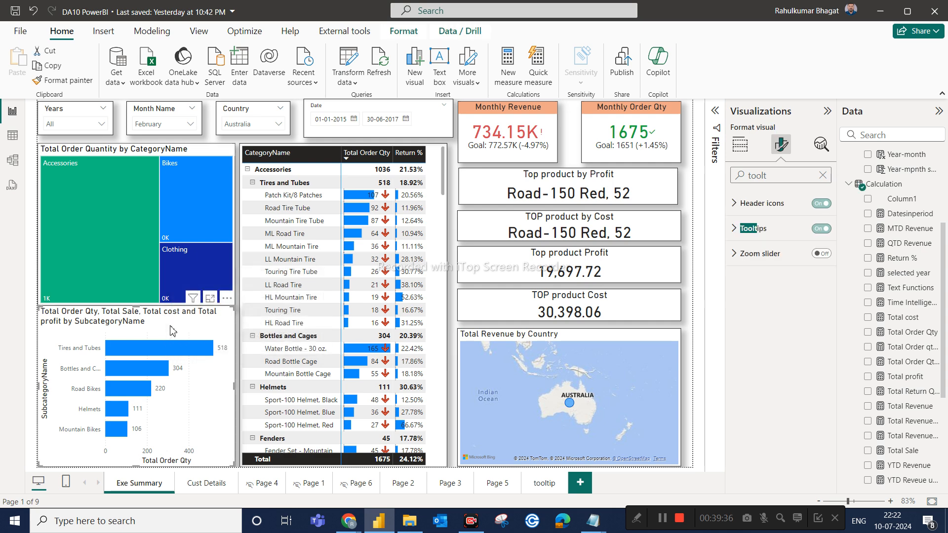
left_click(822, 177)
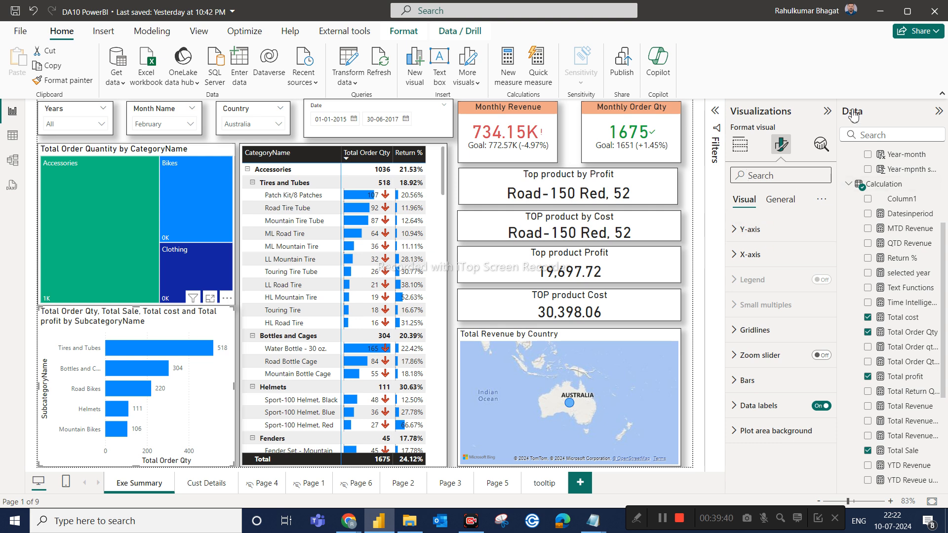
type("tool")
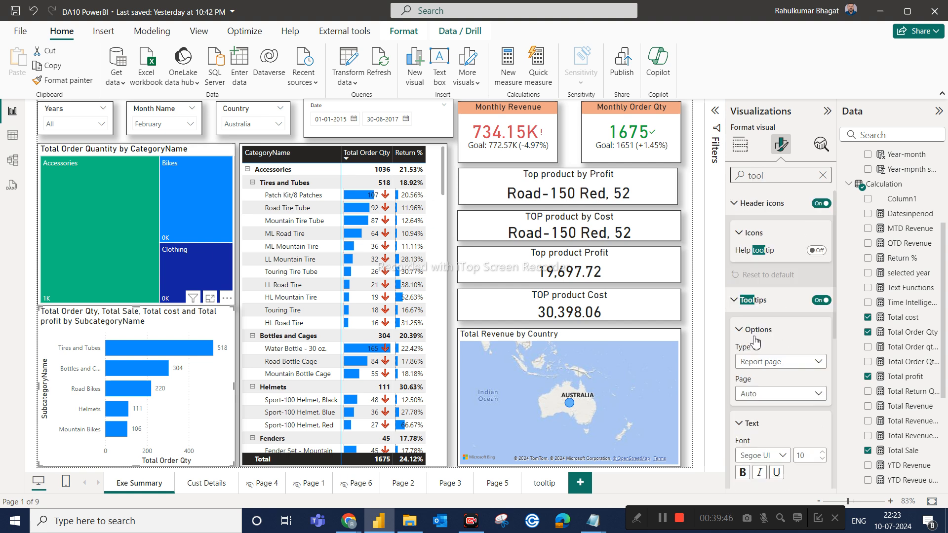
scroll(753, 341, "down", 2)
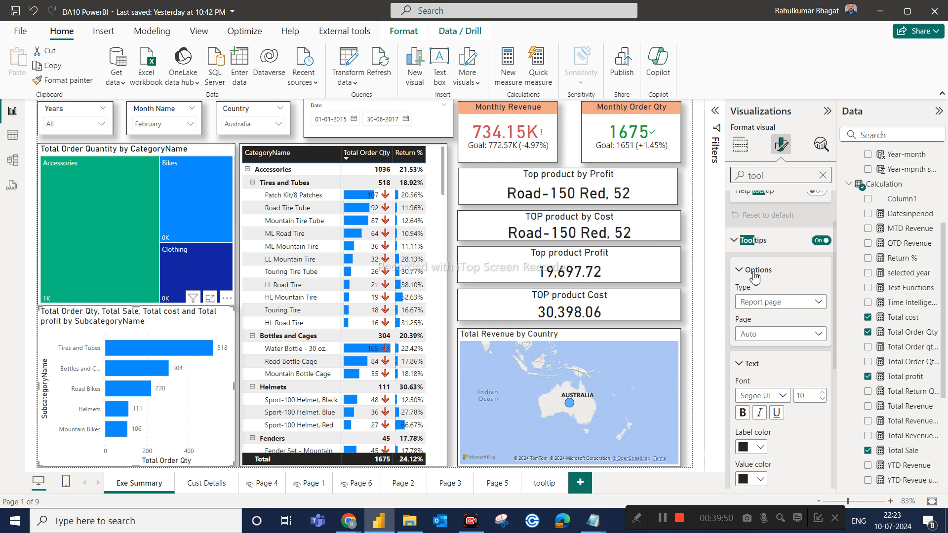
scroll(757, 256, "down", 1)
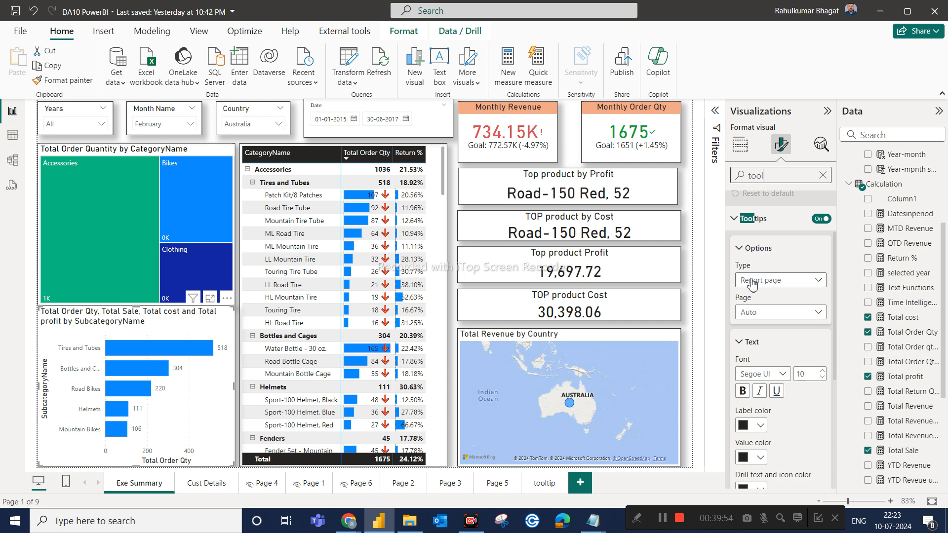
scroll(760, 278, "down", 2)
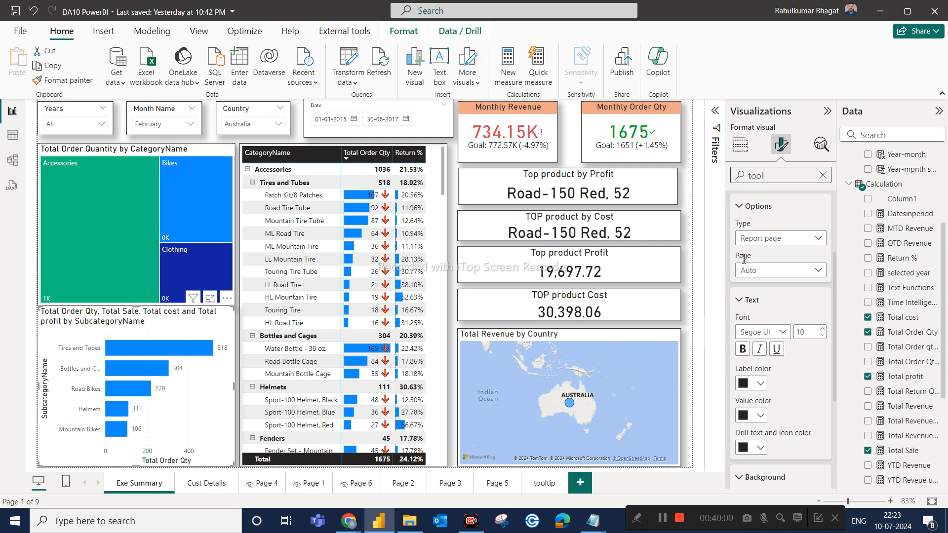
left_click(821, 271)
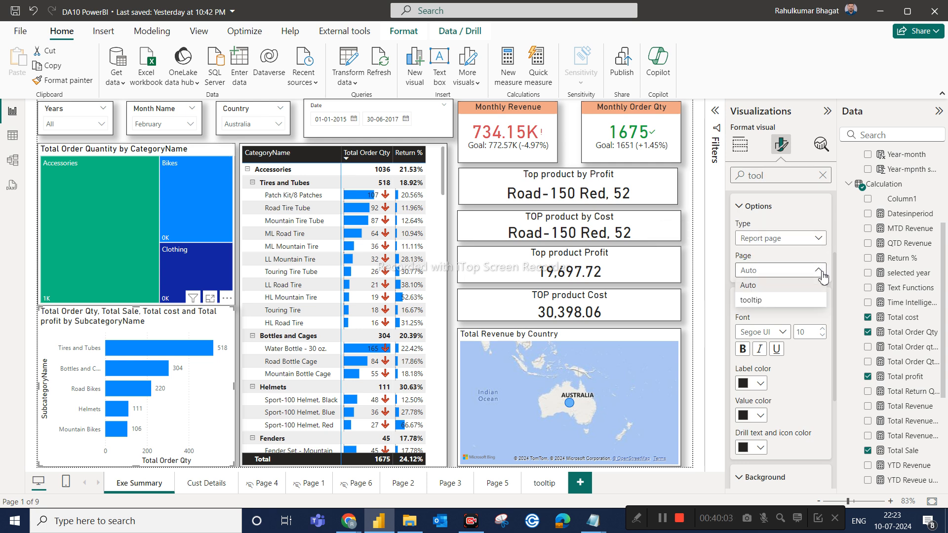
left_click(762, 302)
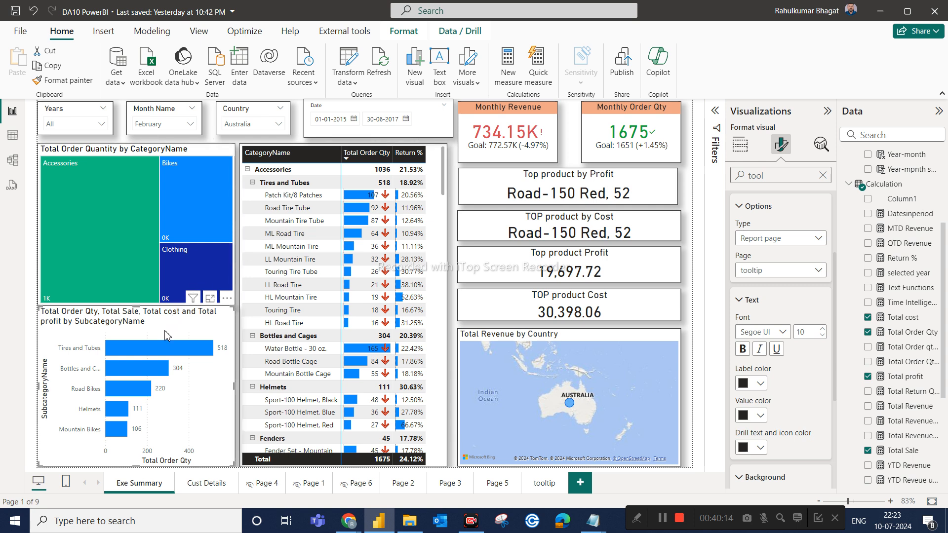
Step: Preview the report page tooltip on each bar of the subcategory chart
mouse_move(164, 349)
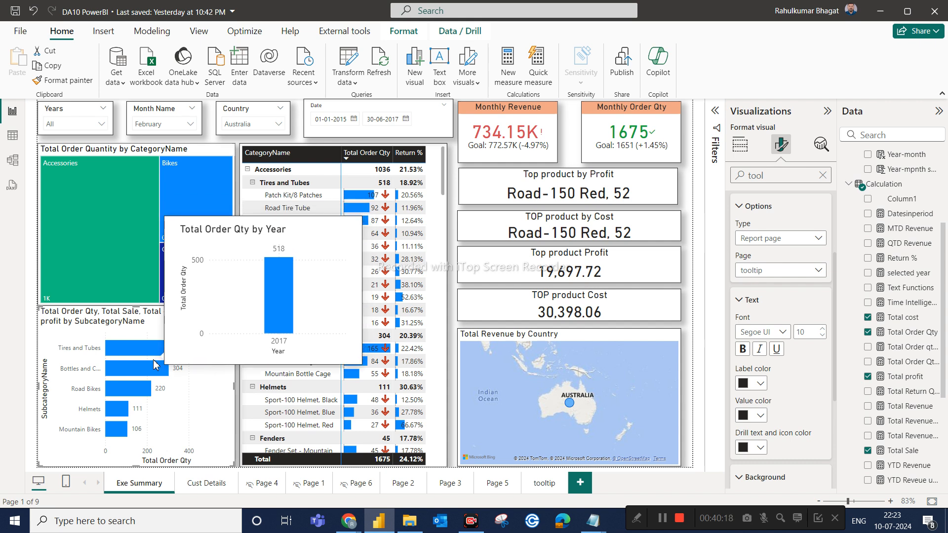
mouse_move(151, 378)
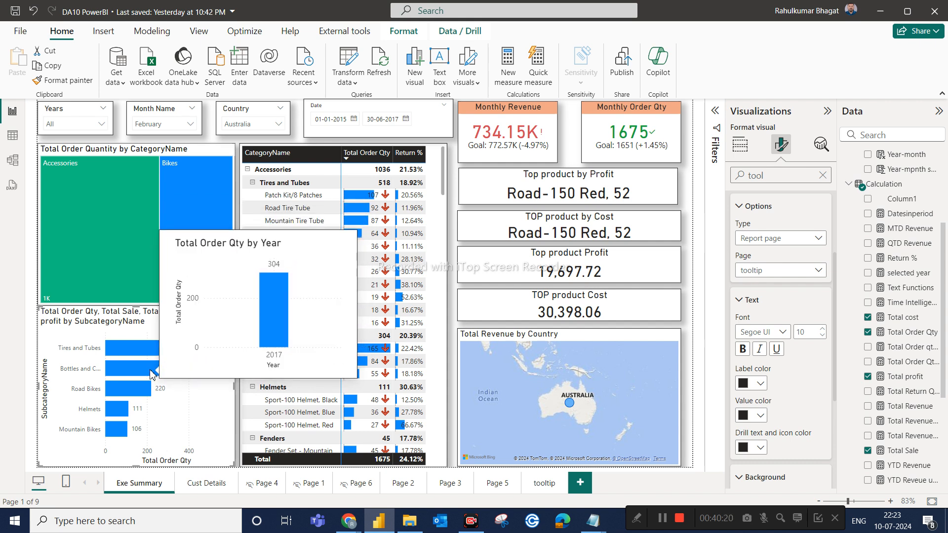
mouse_move(139, 397)
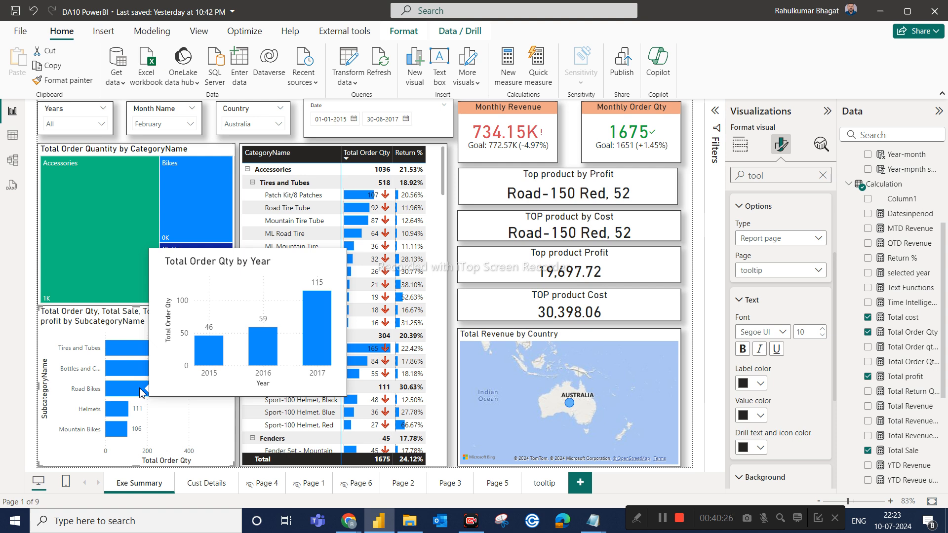
mouse_move(115, 417)
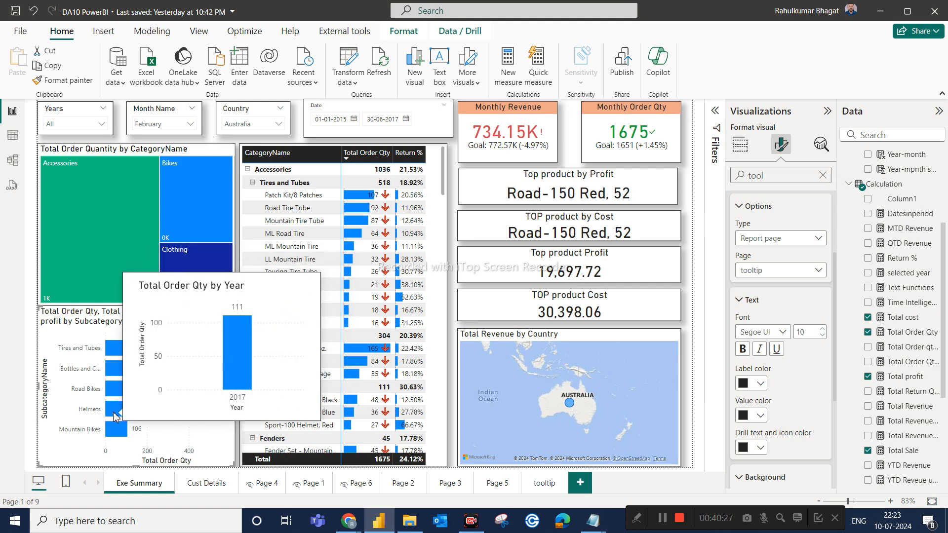
mouse_move(115, 435)
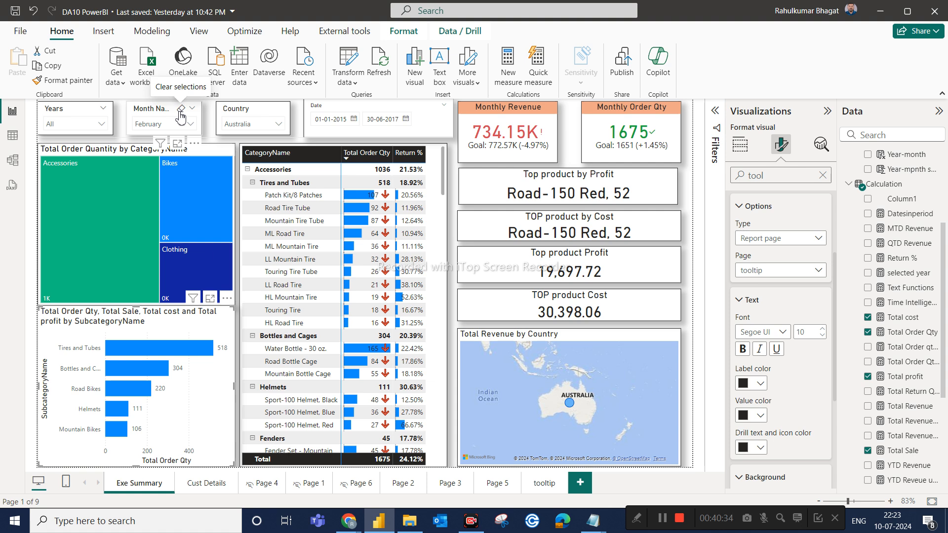
Step: Clear the Month Name and Country slicer selections and preview the subcategory chart's tooltip on the Caps bar
left_click(181, 108)
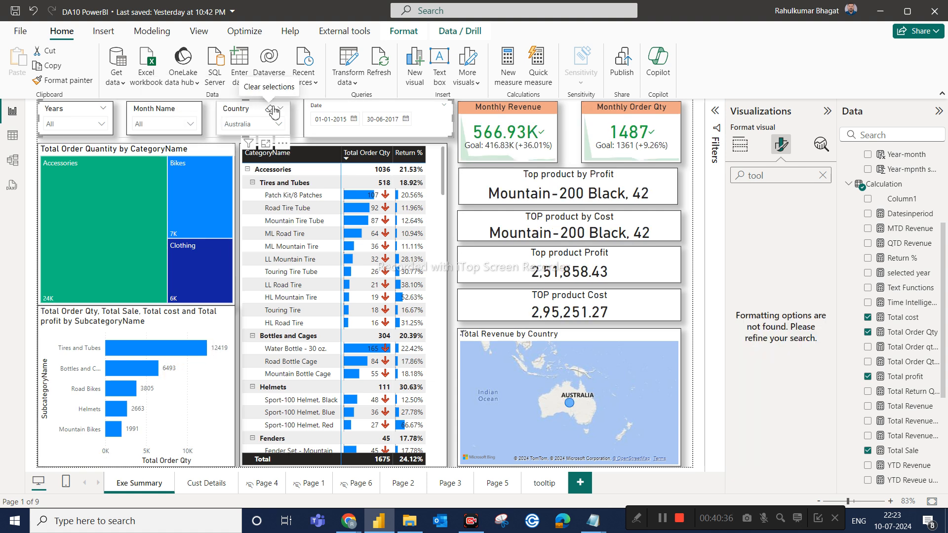
left_click(274, 111)
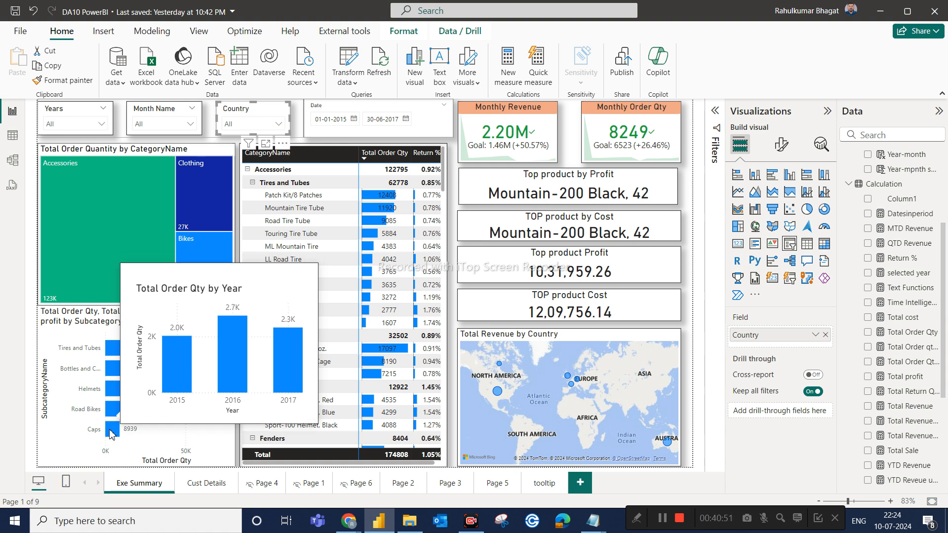
mouse_move(110, 434)
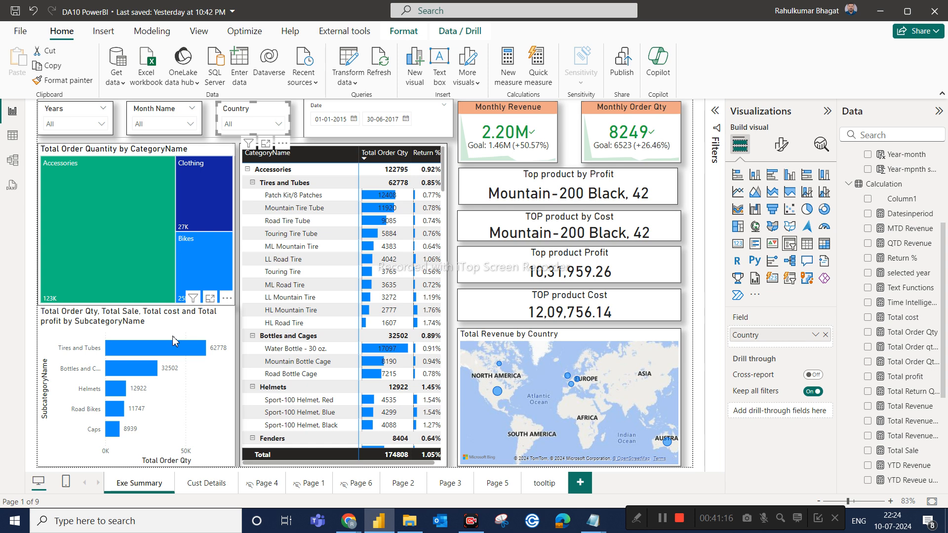
Step: On the tooltip page, search the page format settings for "tool" and check the Allow use as tooltip option
left_click(544, 483)
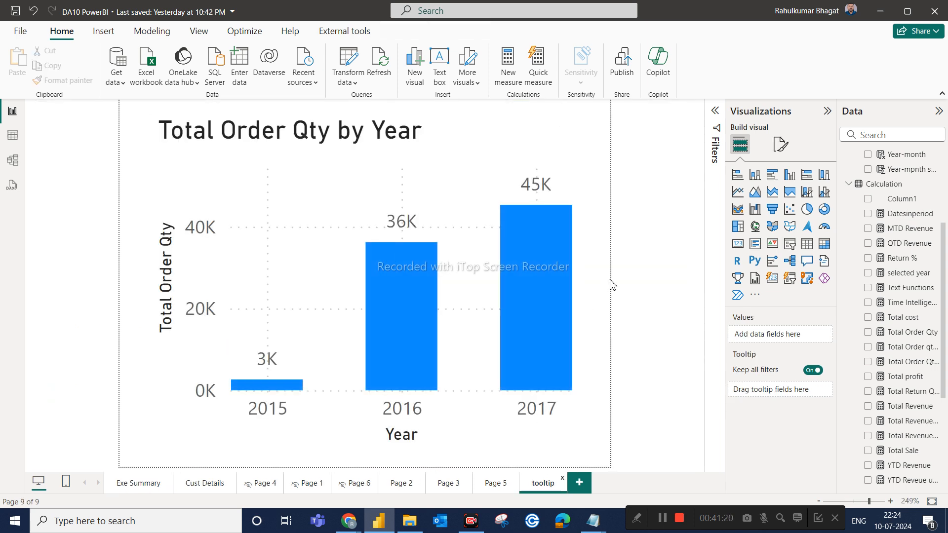
left_click(786, 144)
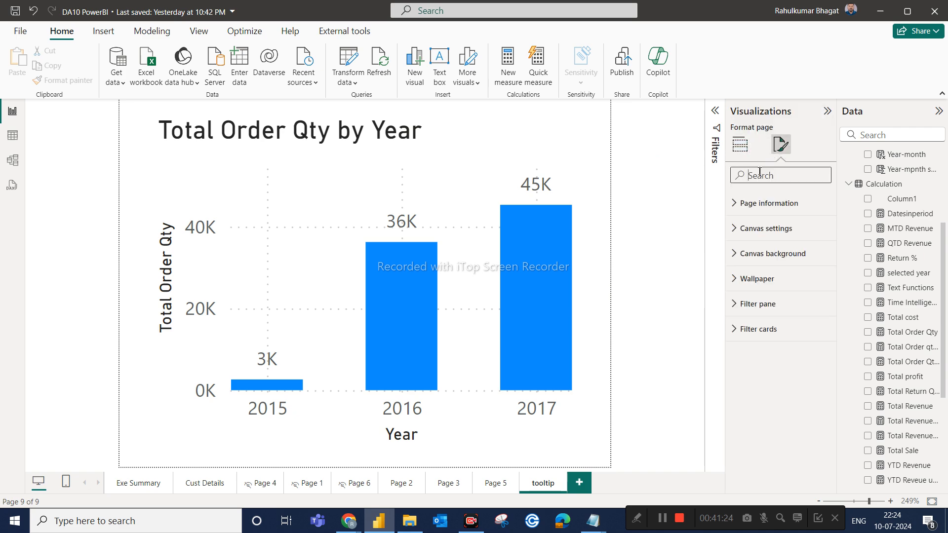
left_click(759, 173)
type("tool")
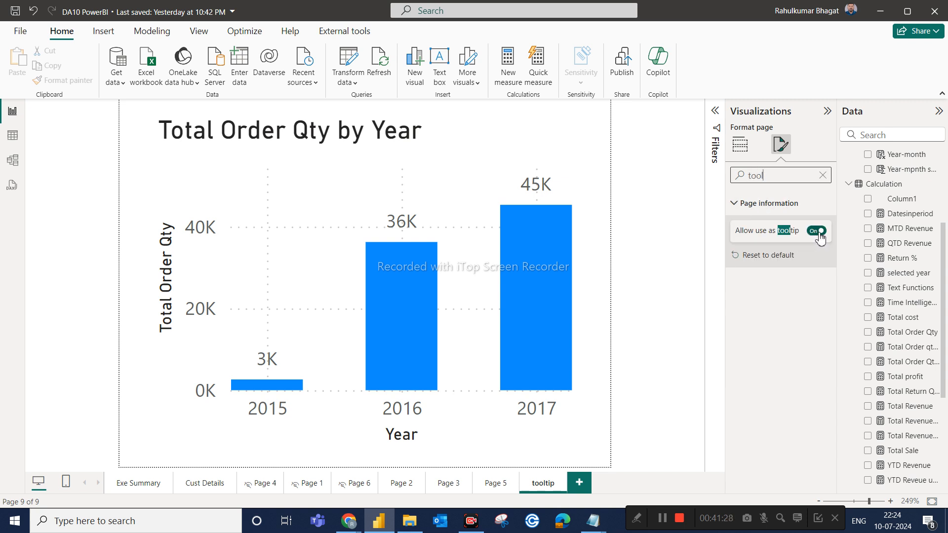
left_click(584, 150)
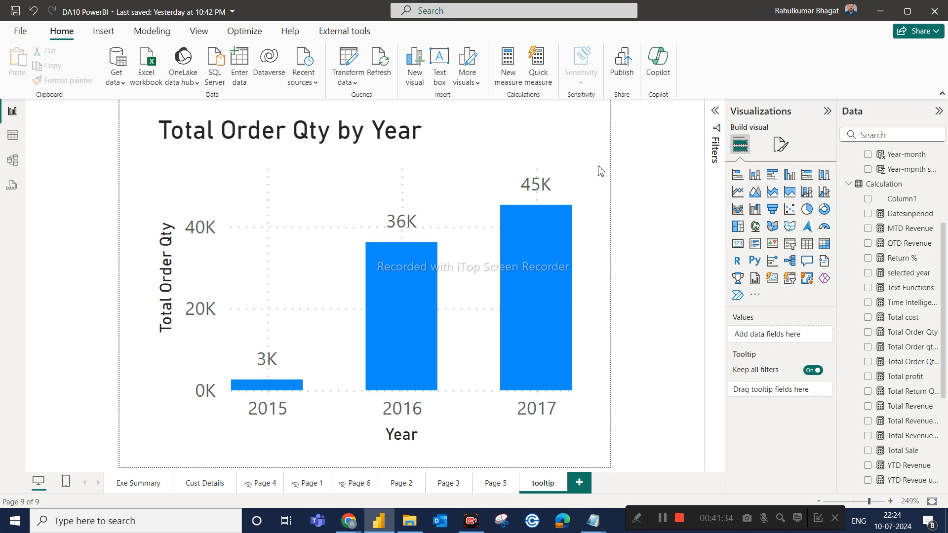
Step: Change the tooltip page's canvas type to Custom in its canvas settings
left_click(783, 146)
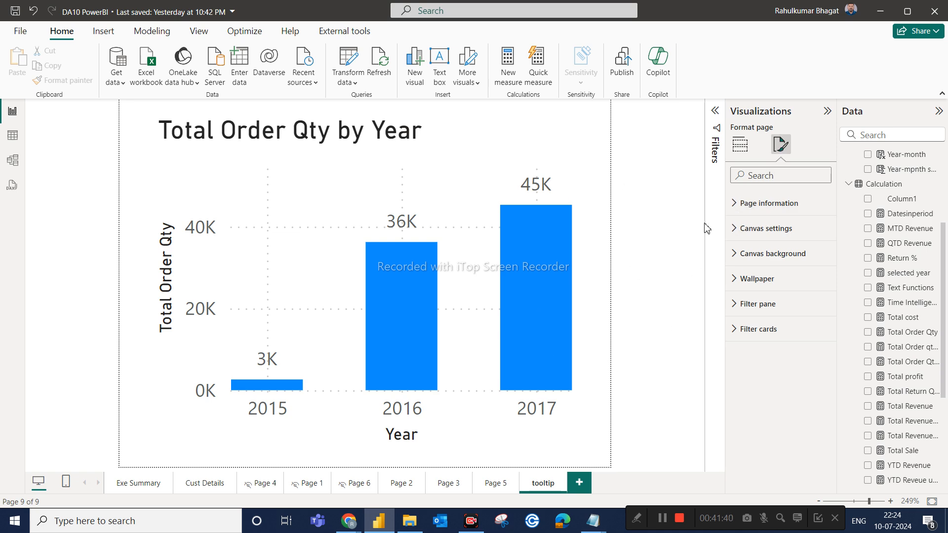
left_click(738, 228)
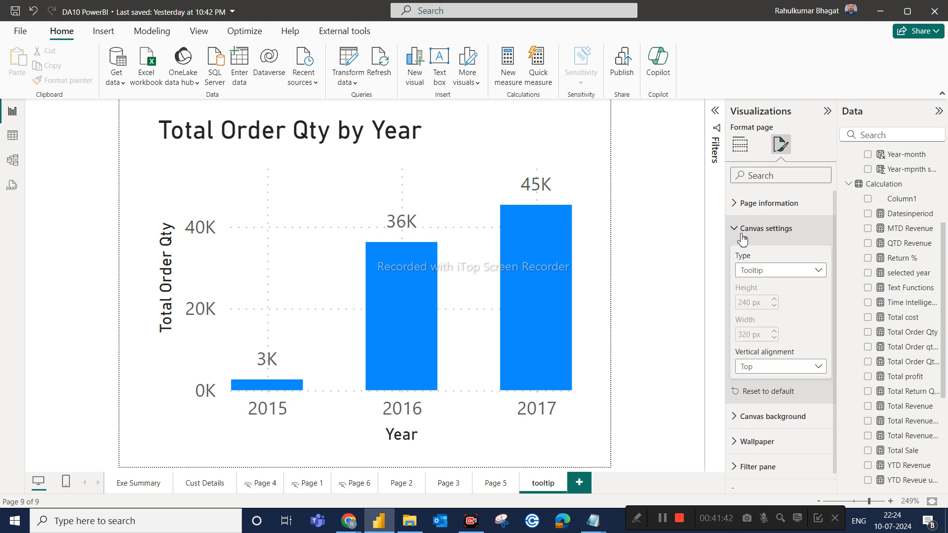
left_click(751, 275)
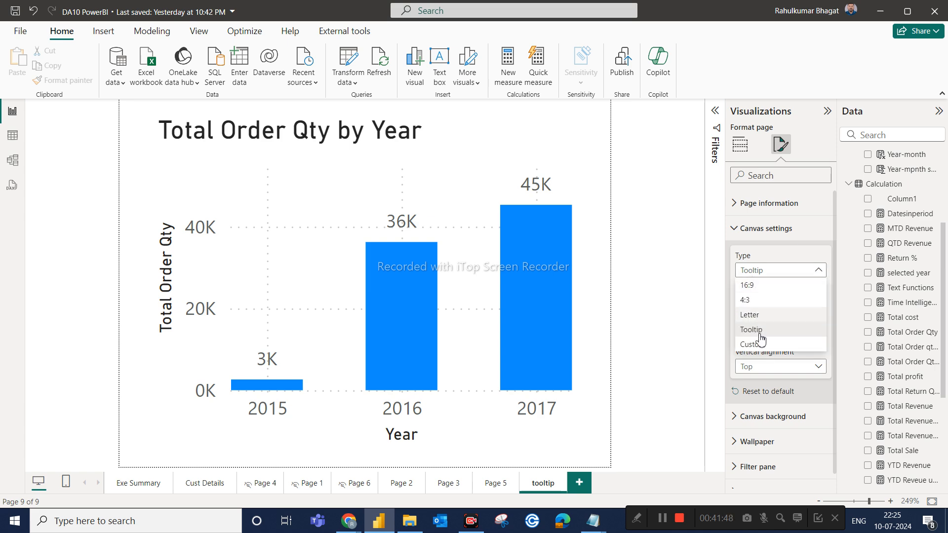
left_click(722, 344)
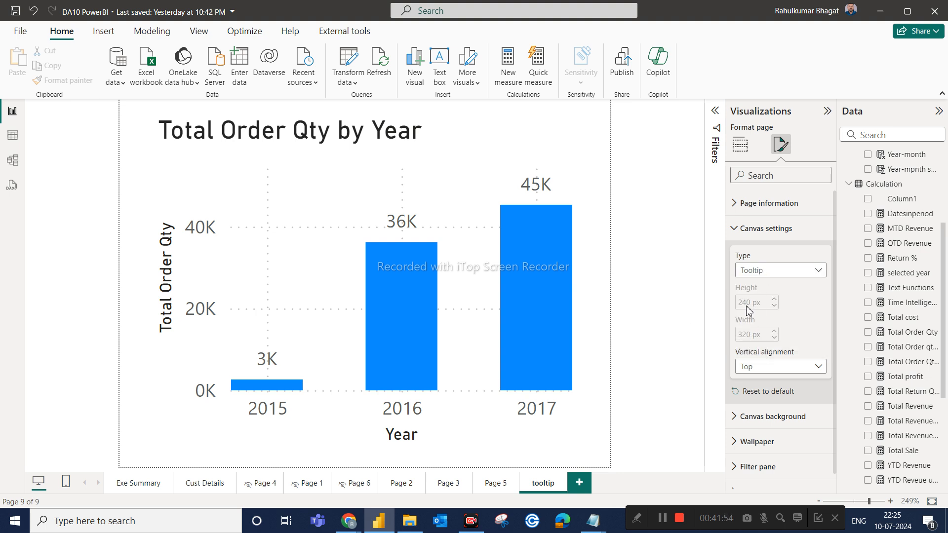
left_click(778, 276)
left_click(765, 341)
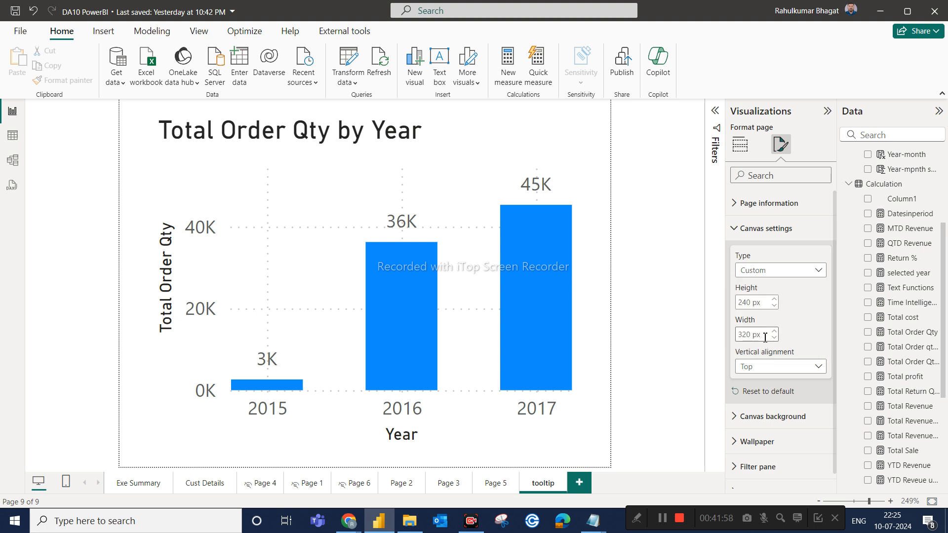
Step: Set the tooltip page's canvas height to 220 px and its width to 300 px
left_click(751, 302)
double_click(751, 302)
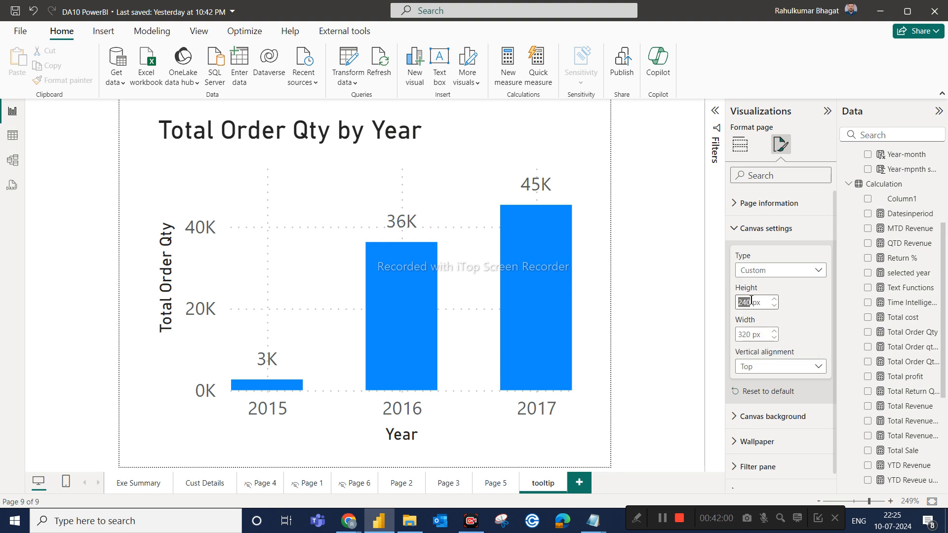
key("Down")
key("Down")
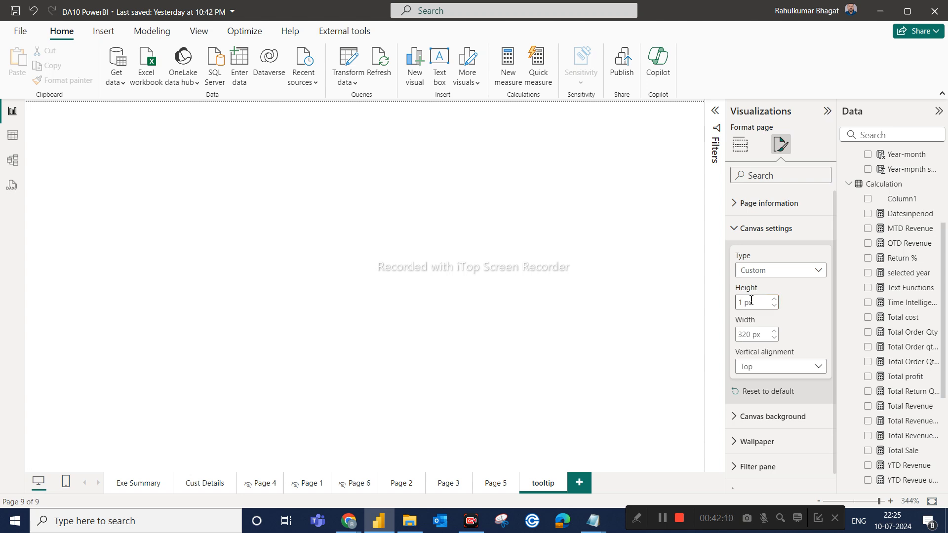
key("BackSpace")
type("220")
double_click(751, 335)
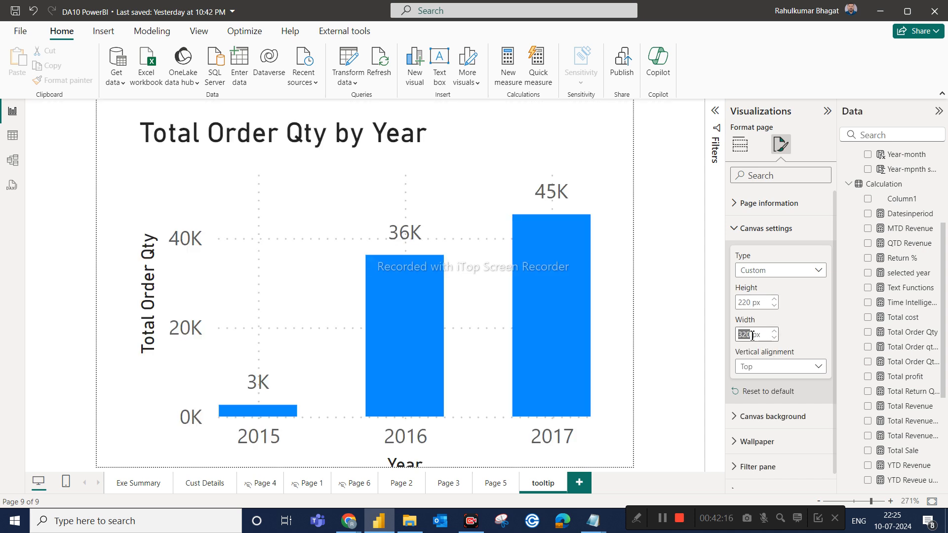
type("300")
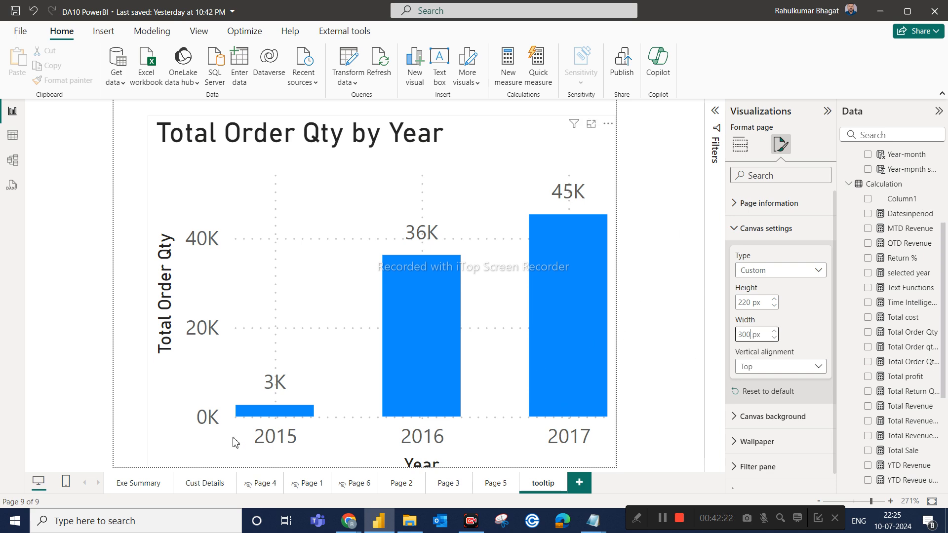
Step: Return to the Exe Summary page and preview the resized tooltip on the subcategory chart's bars
left_click(139, 486)
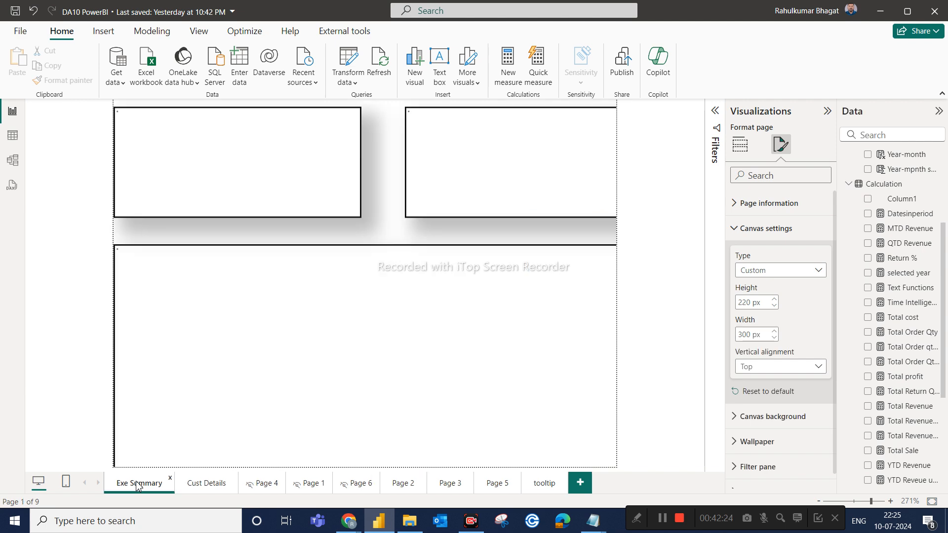
mouse_move(147, 353)
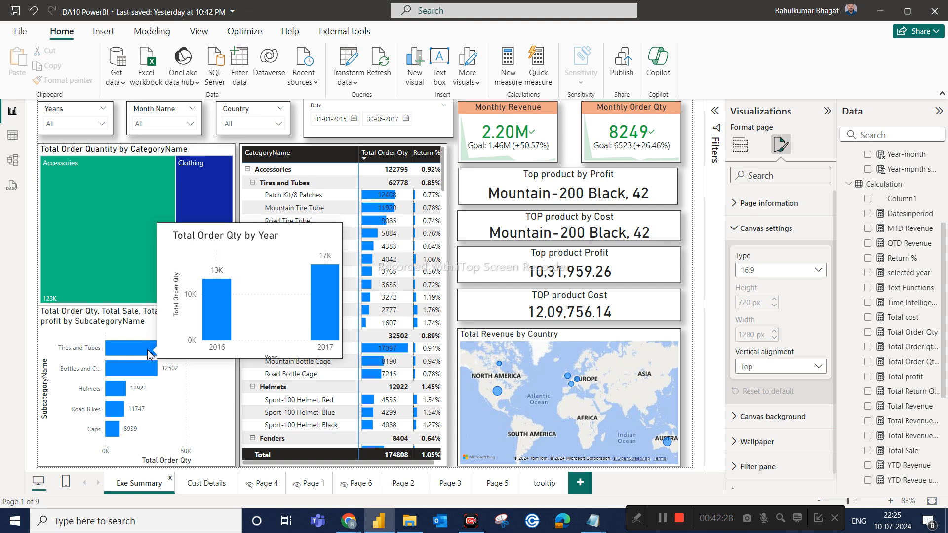
mouse_move(146, 372)
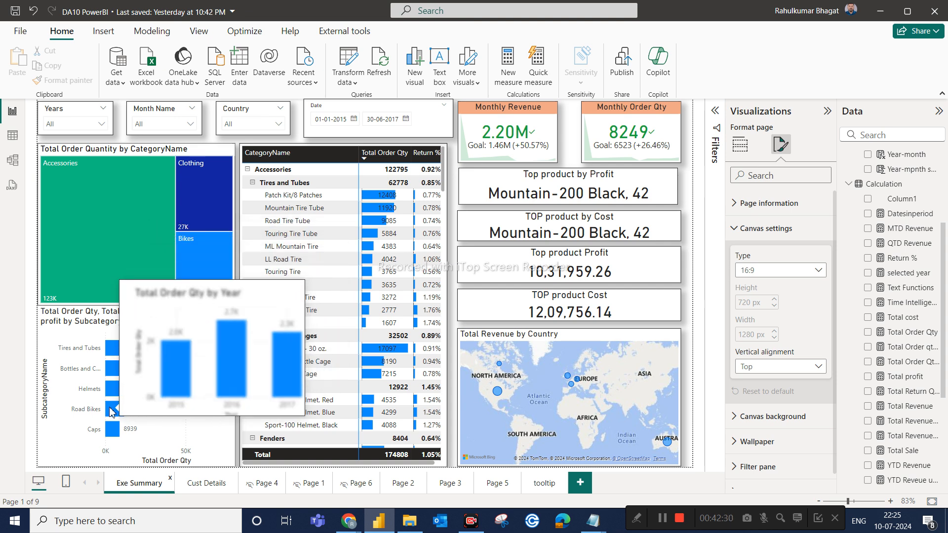
Step: On the tooltip page, reposition the Total Order Qty by Year chart so it fits centred within the resized canvas
left_click(543, 481)
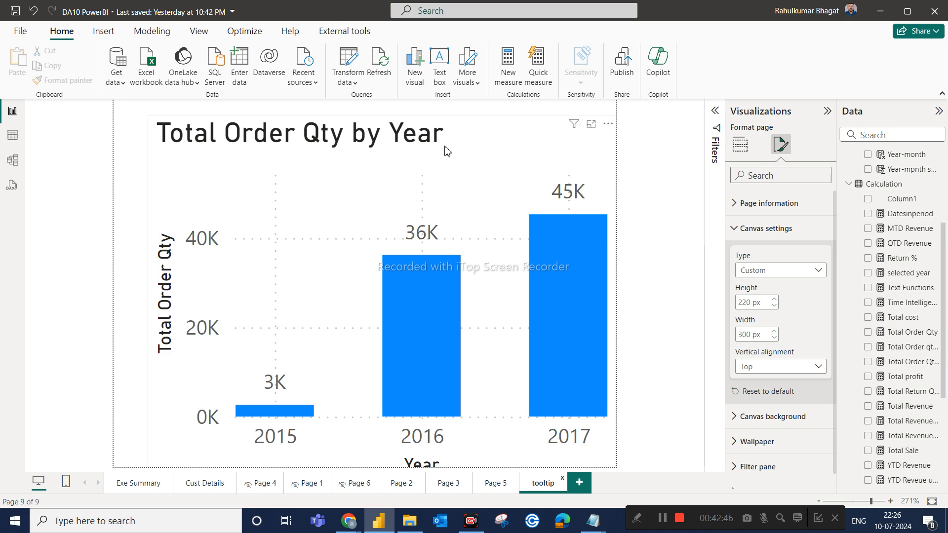
left_click(394, 152)
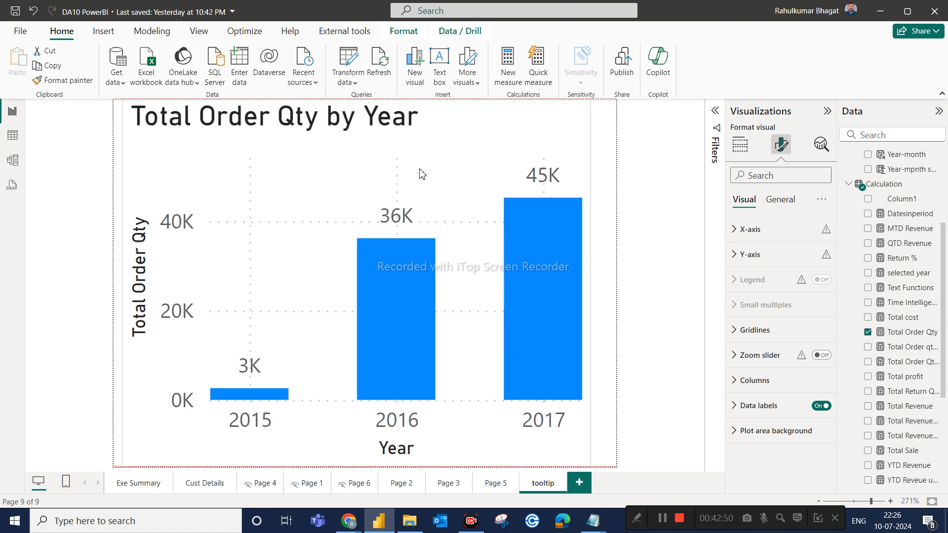
left_click_drag(416, 173, 427, 175)
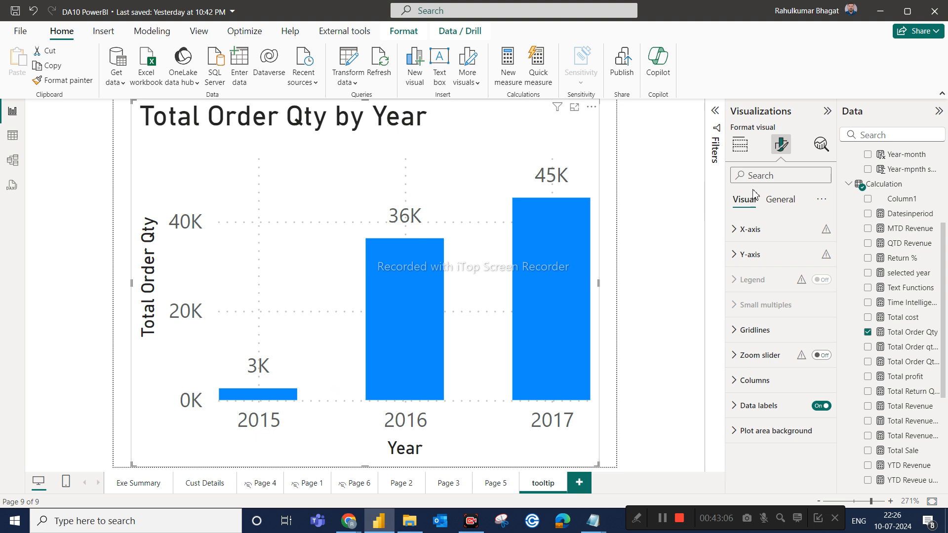
Step: Convert the Total Order Qty by Year column chart to a pie chart and inspect its largest slice
left_click(739, 144)
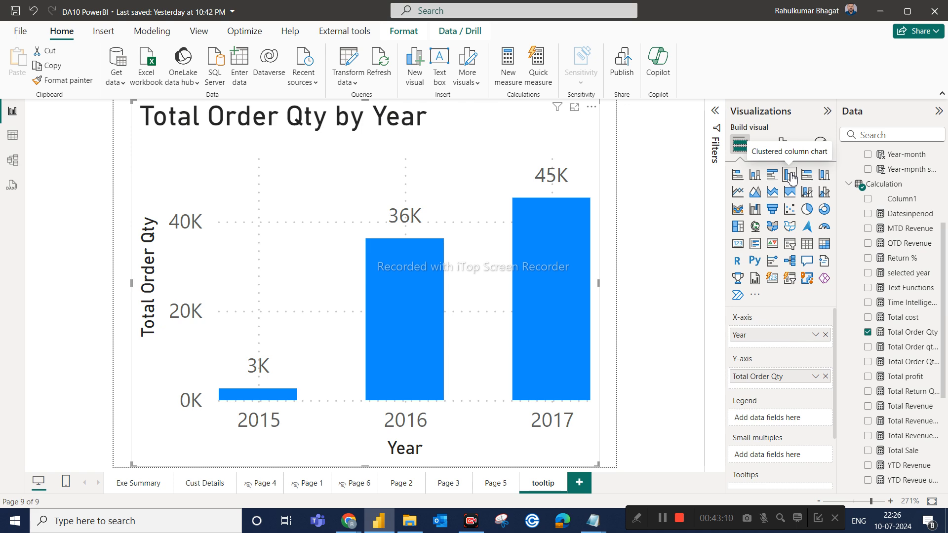
left_click(806, 209)
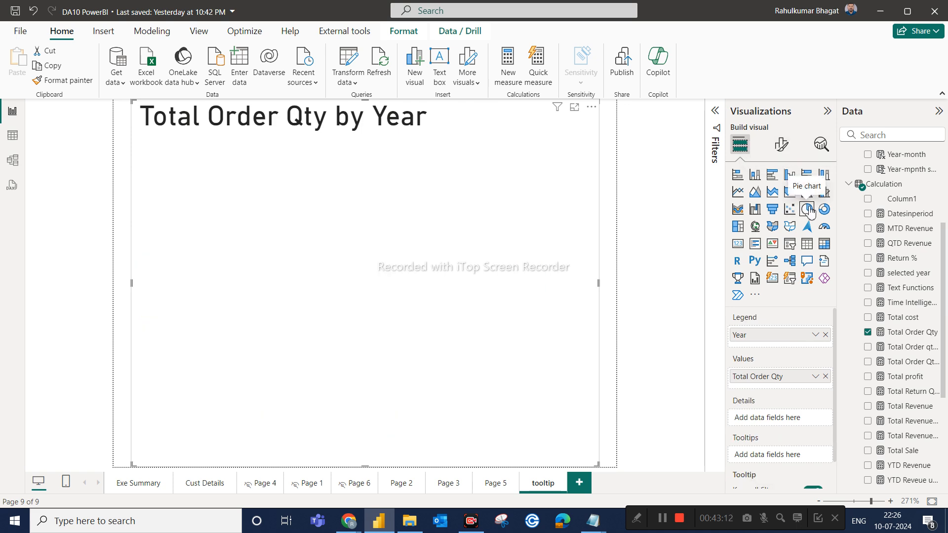
mouse_move(354, 331)
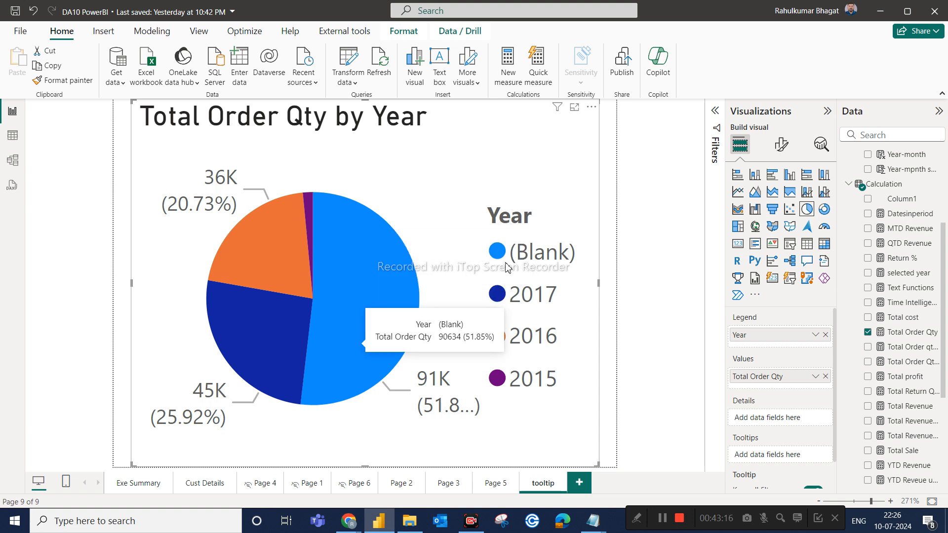
Step: Preview the pie chart tooltip on the Exe Summary page's subcategory bars and select the subcategory chart
left_click(146, 485)
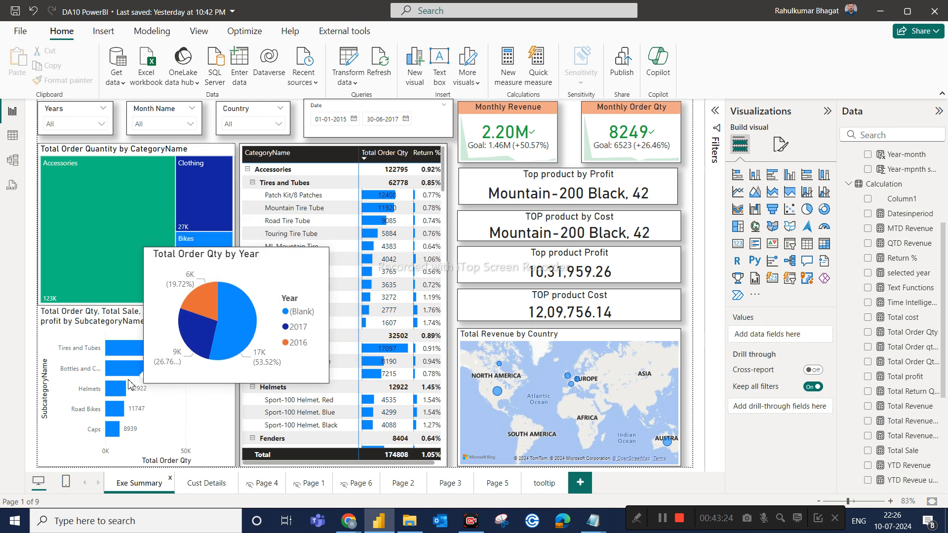
mouse_move(122, 387)
mouse_move(120, 407)
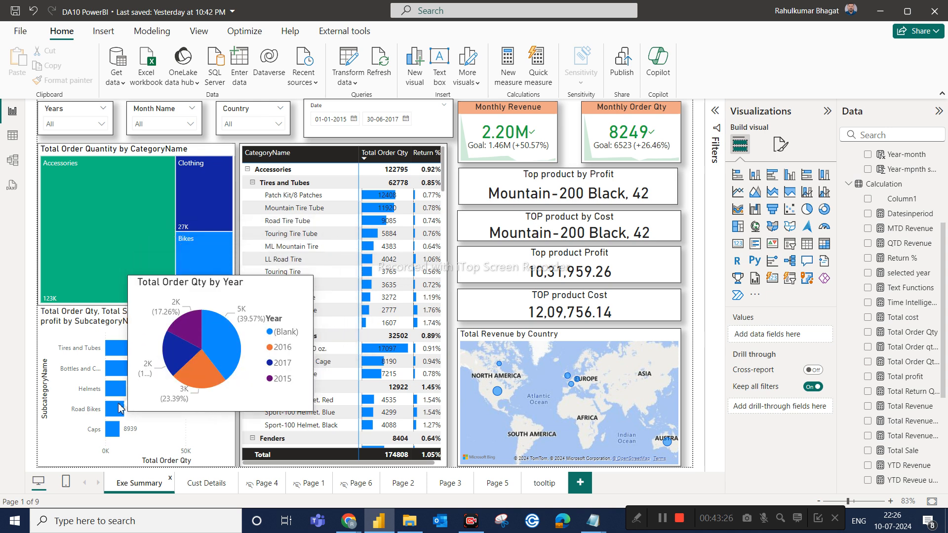
mouse_move(115, 429)
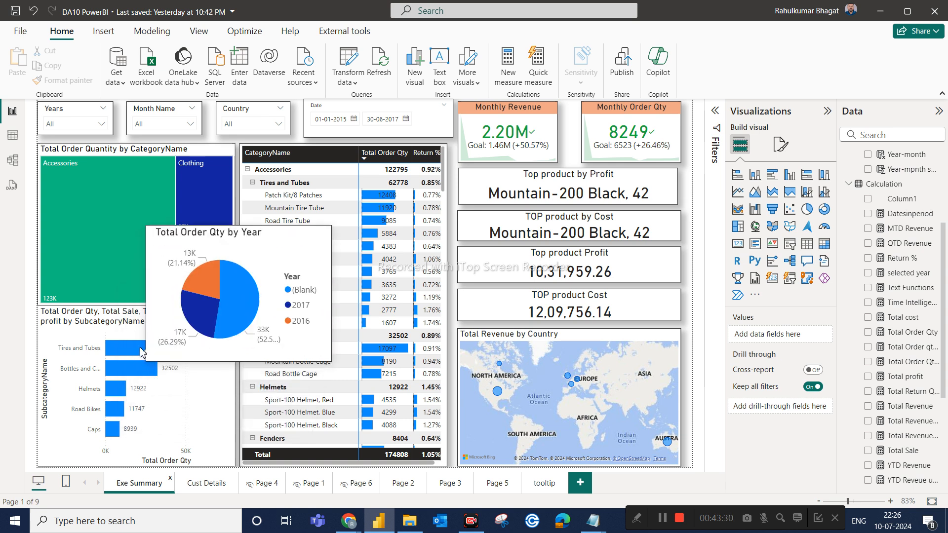
mouse_move(143, 350)
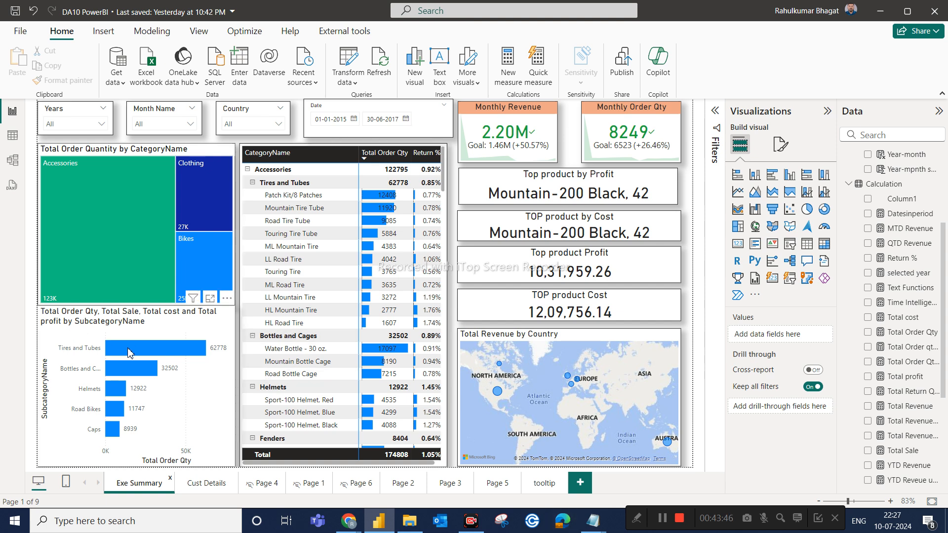
left_click(139, 335)
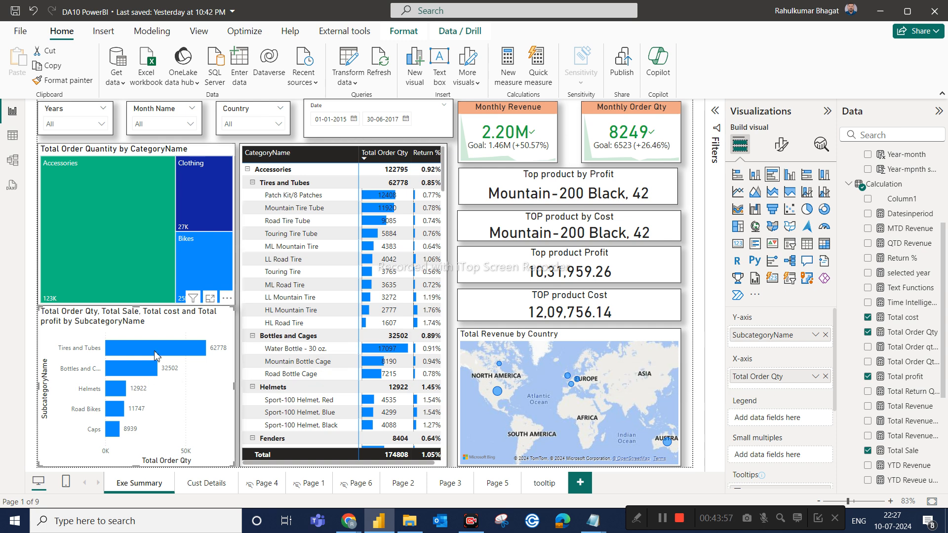
Step: On the tooltip page, replace Total Order Qty with the Total cost measure as the pie chart's values
mouse_move(157, 356)
mouse_move(198, 352)
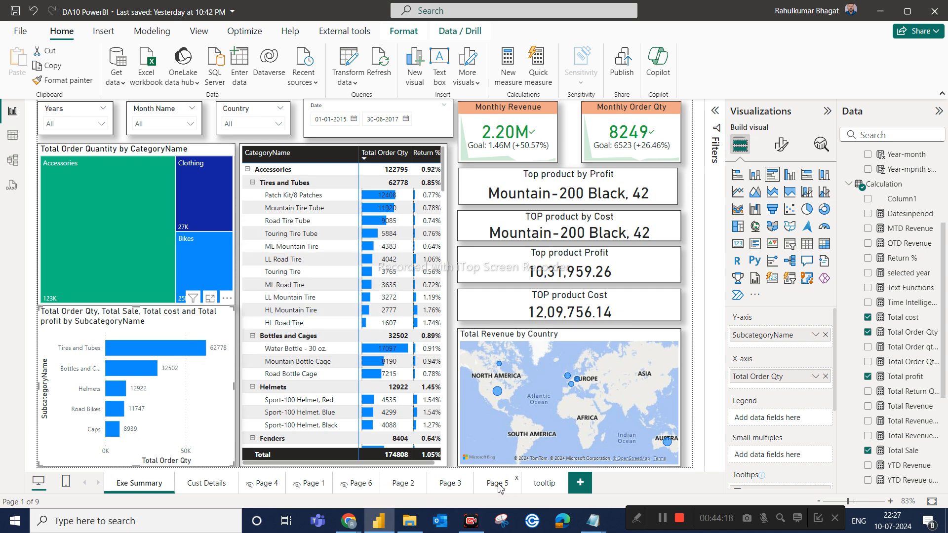
left_click(539, 487)
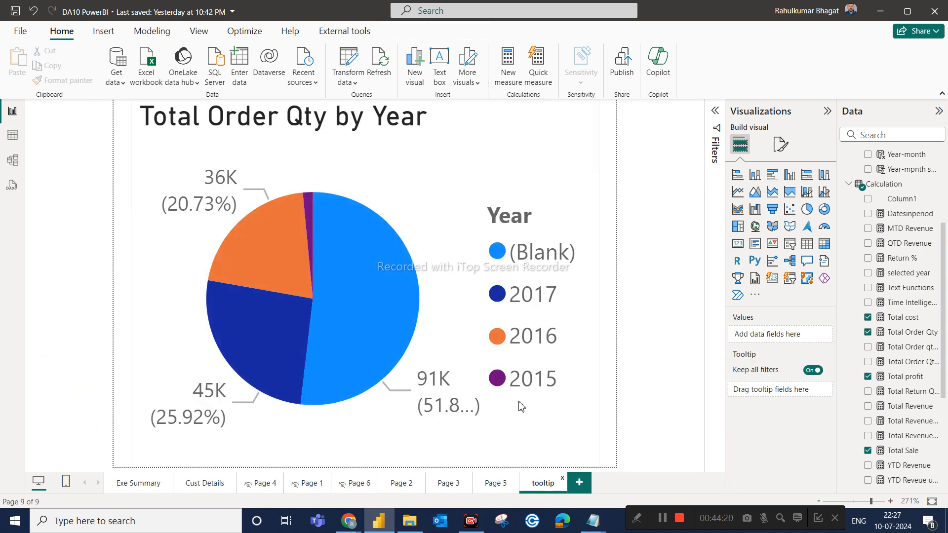
left_click(457, 220)
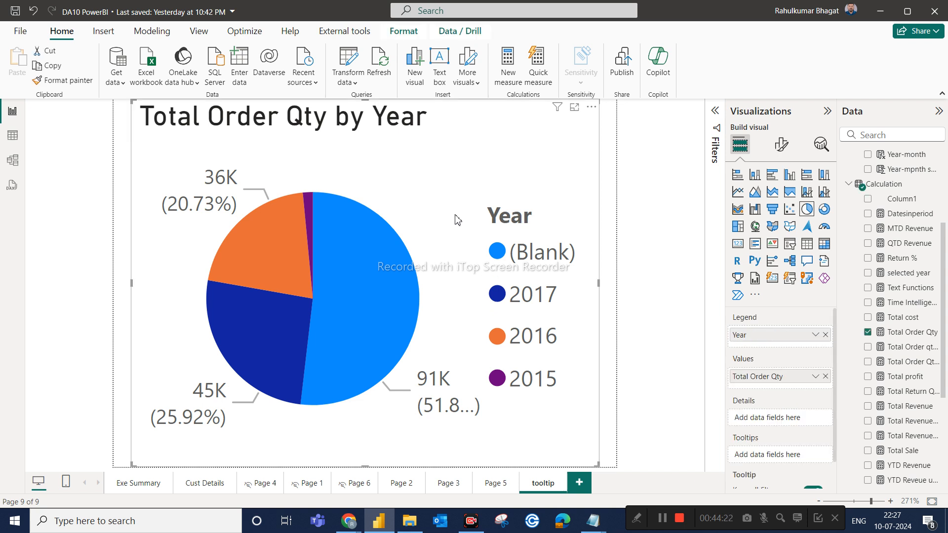
left_click(824, 376)
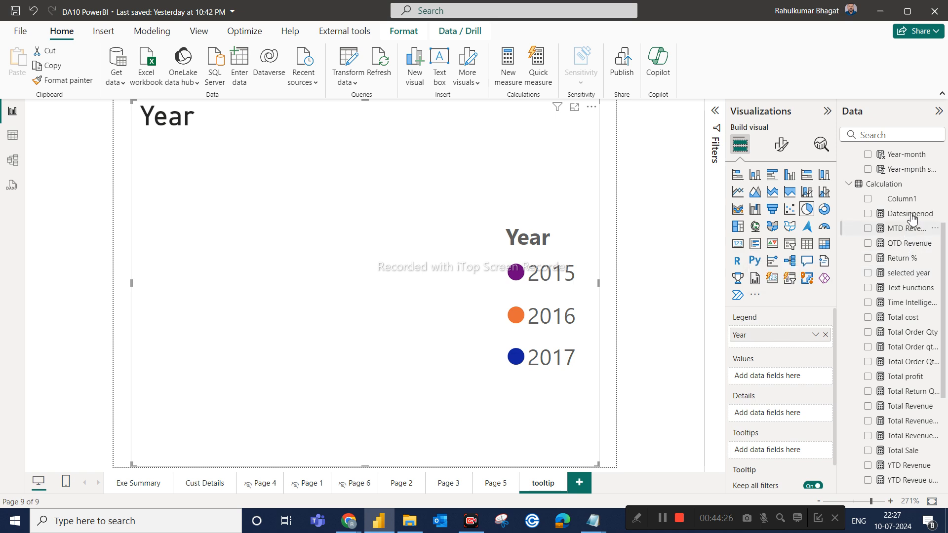
left_click_drag(903, 319, 776, 381)
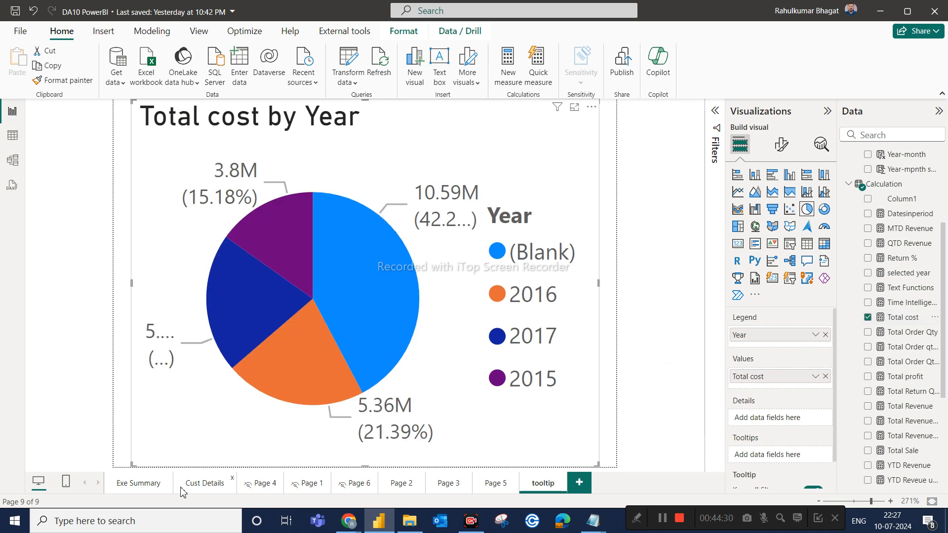
Step: Preview the Total cost by Year tooltip on the Exe Summary page's Tires and Tubes bar and compare it with the tooltip page
left_click(151, 487)
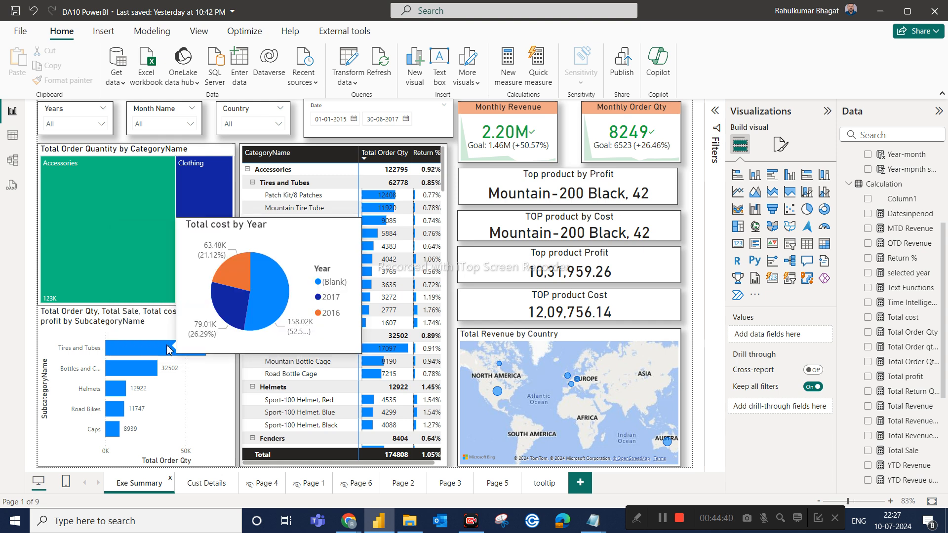
mouse_move(145, 373)
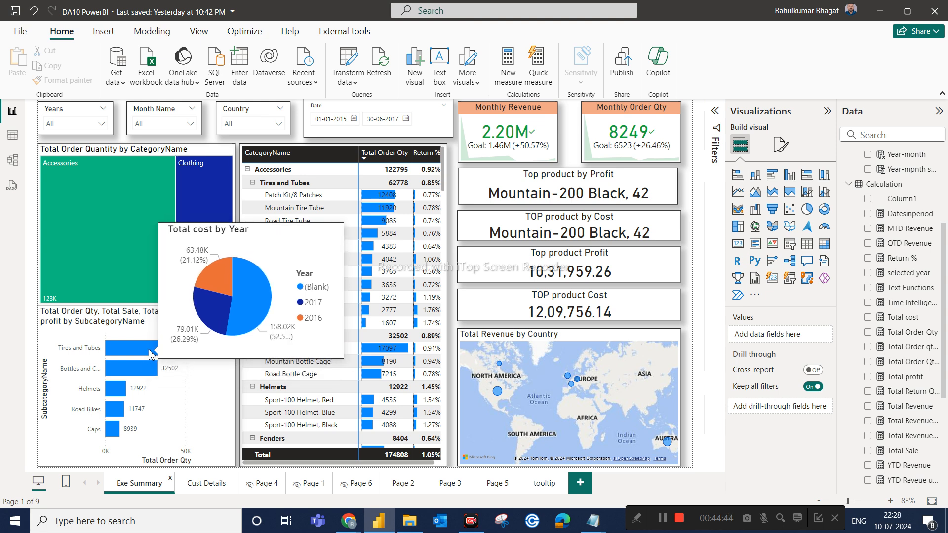
left_click(542, 484)
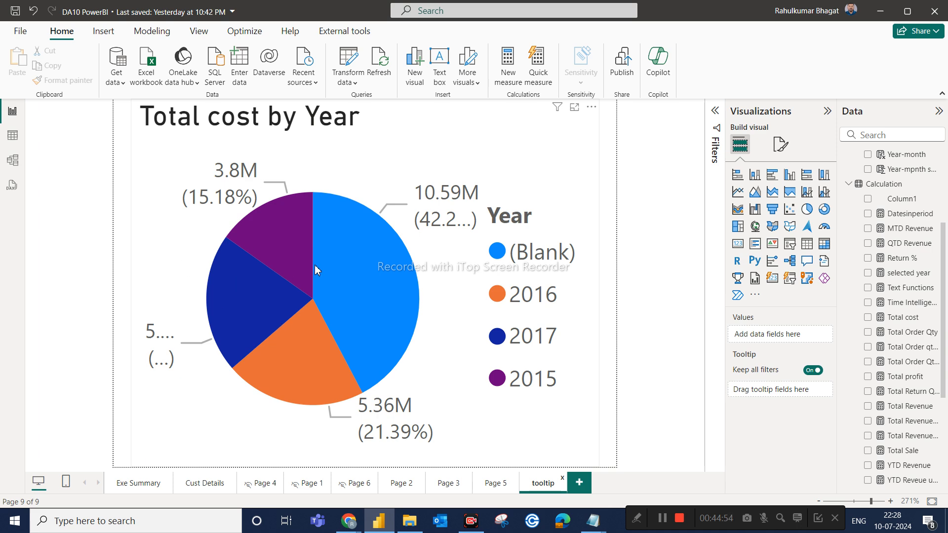
left_click(144, 486)
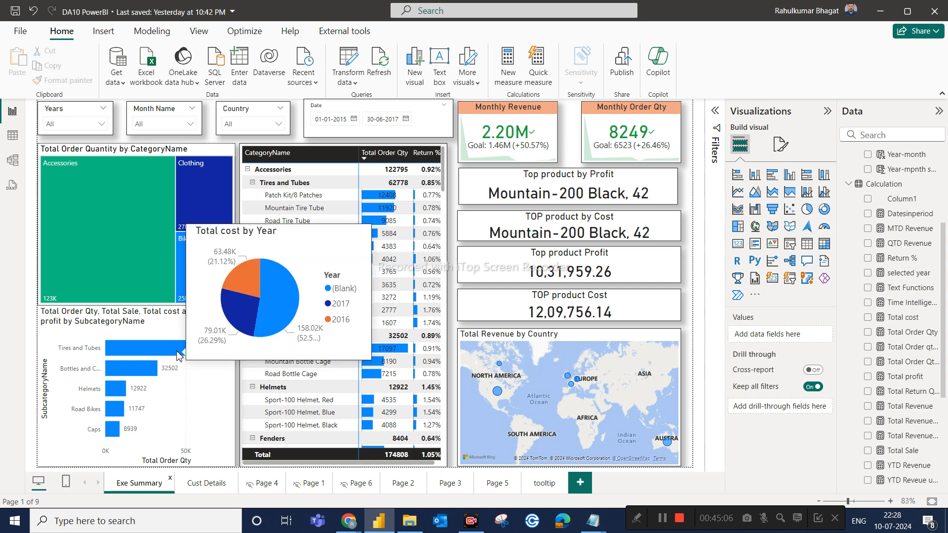
Step: On the tooltip page, shrink the Total cost by Year pie chart to free space in the lower part of the canvas
left_click(542, 488)
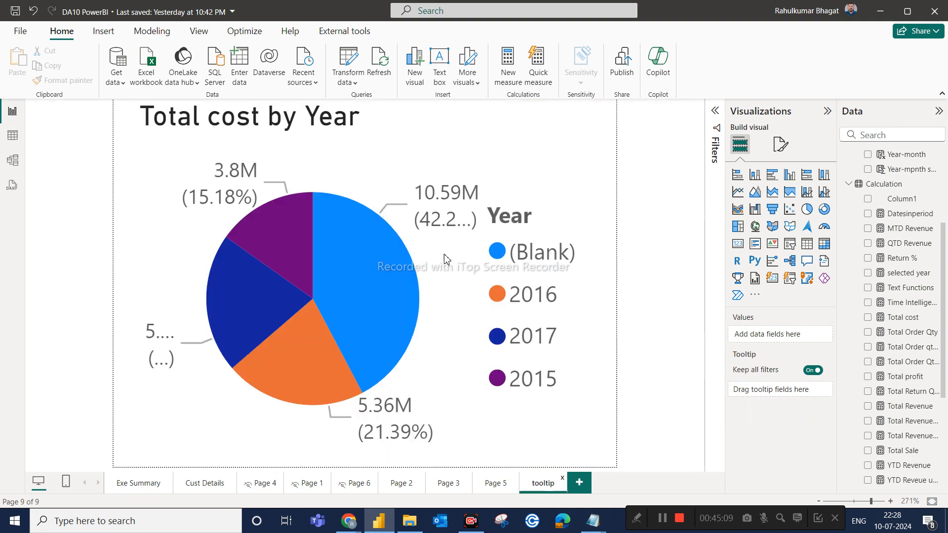
left_click(456, 306)
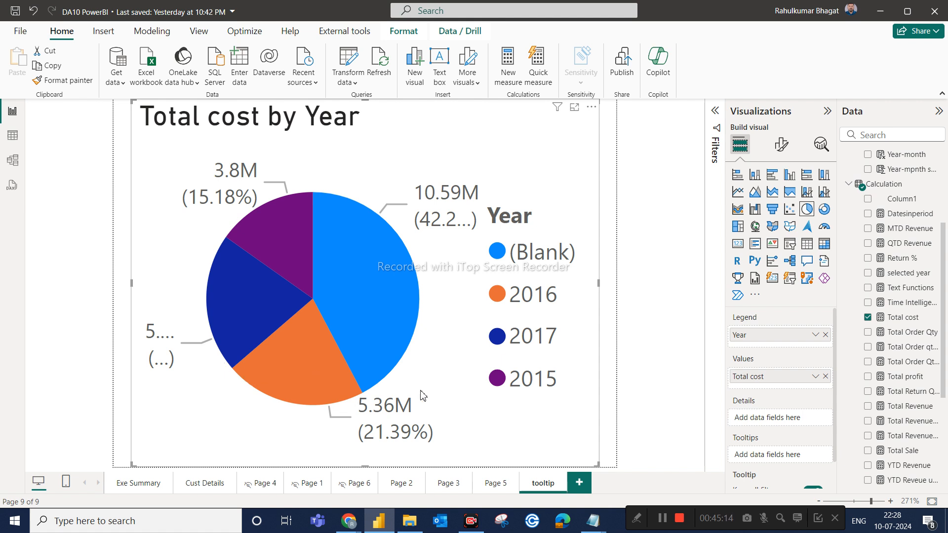
left_click_drag(600, 466, 483, 318)
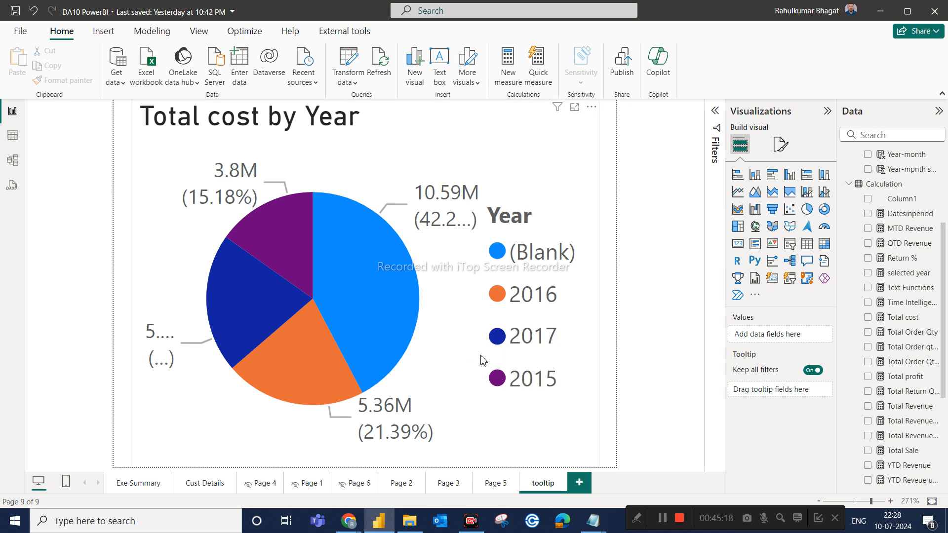
left_click(574, 419)
left_click_drag(595, 447, 538, 344)
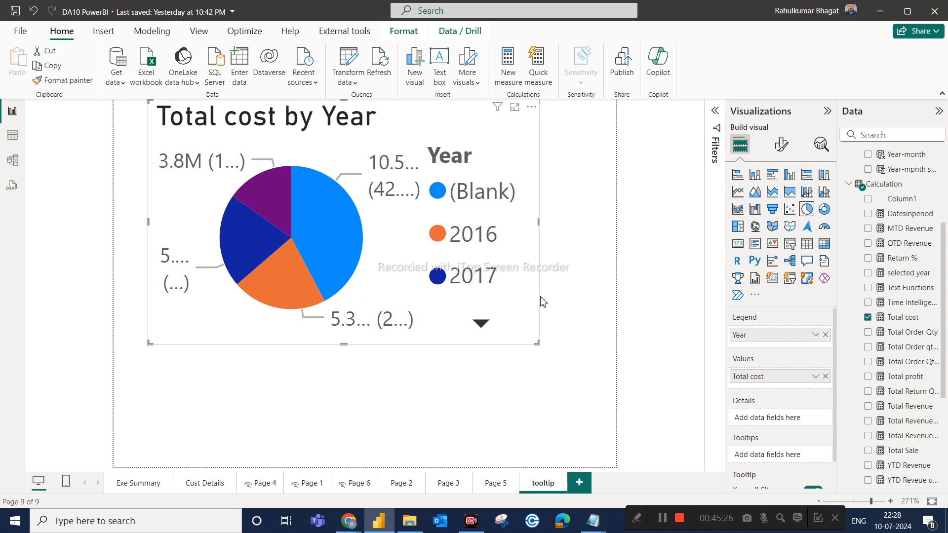
Step: Duplicate the pie chart, shrink the copy below the original, and convert it to a Total cost card wide enough for its full value
key("ctrl+c")
key("ctrl+v")
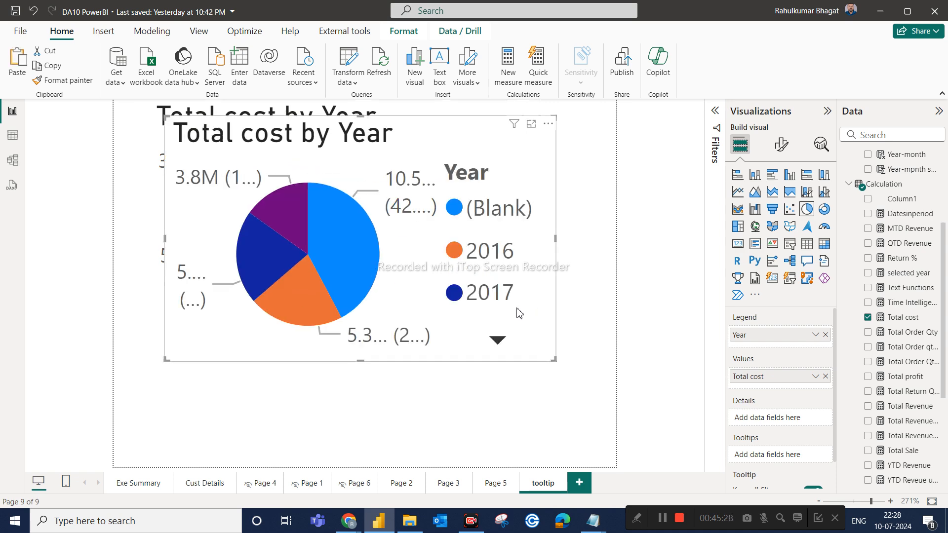
left_click_drag(573, 210, 451, 306)
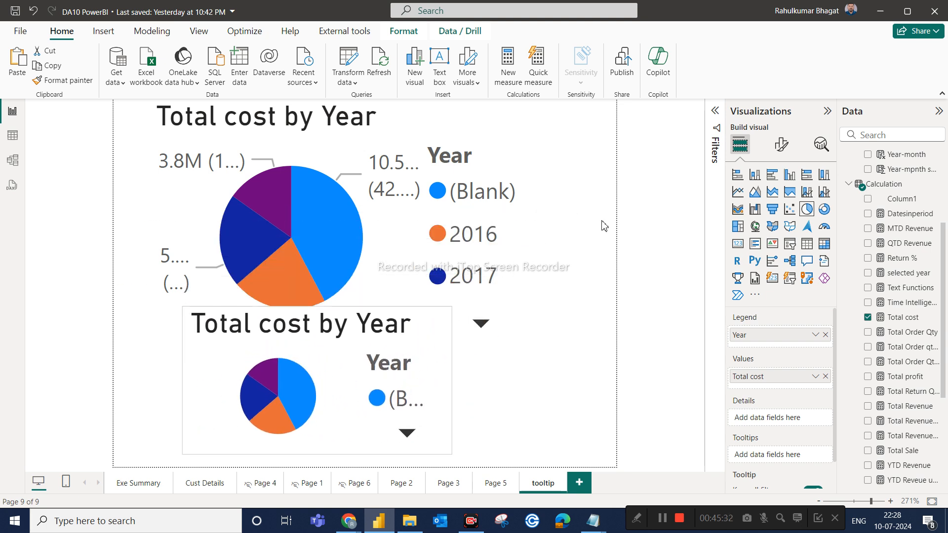
left_click(737, 243)
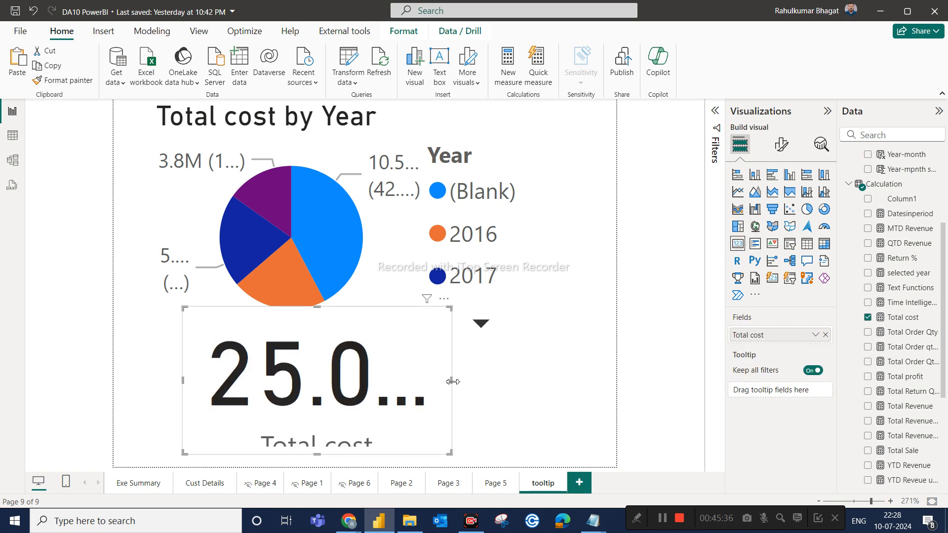
left_click_drag(453, 381, 547, 381)
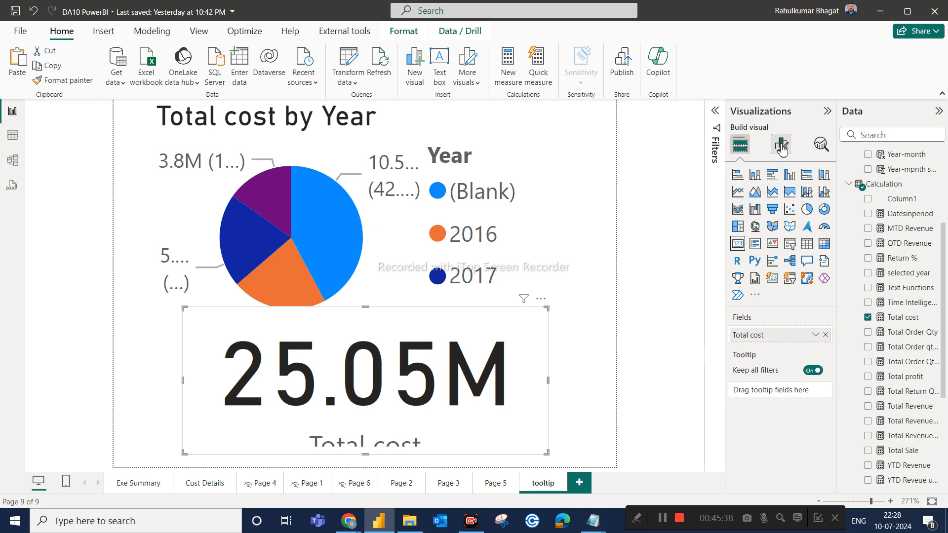
Step: Set the card's callout value font size to 20 and shrink the card to fit below the pie chart
left_click(781, 146)
left_click(755, 229)
double_click(800, 272)
type("20")
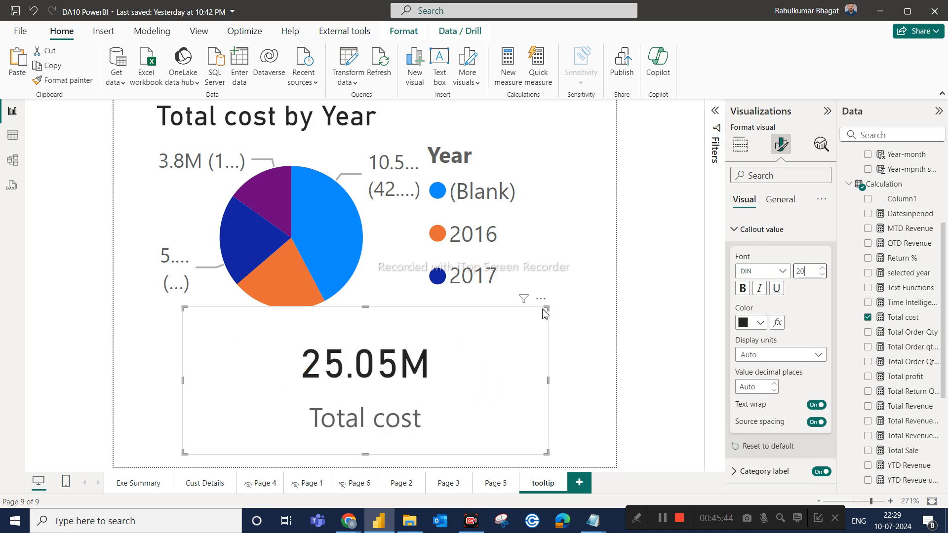
left_click_drag(545, 310, 503, 346)
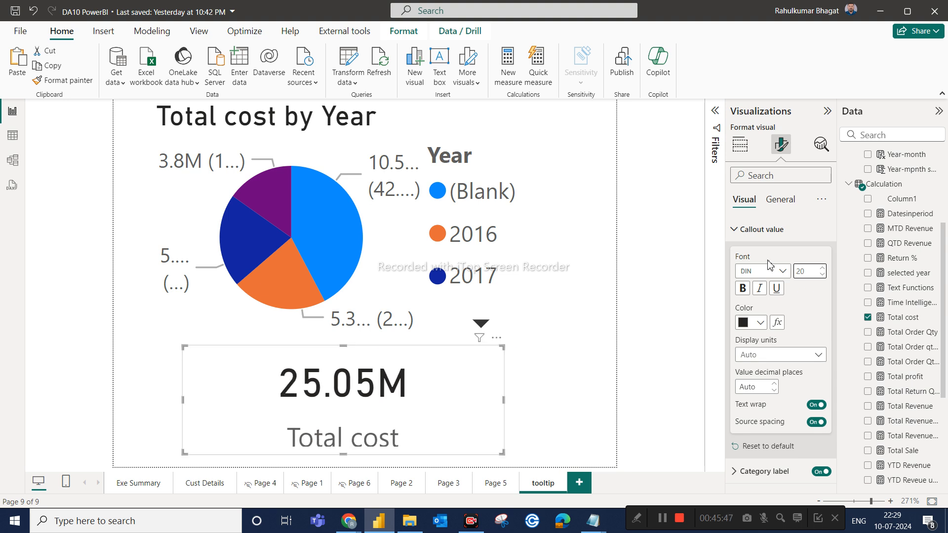
Step: Reduce the Total cost card's category label font size to 8
left_click(781, 210)
left_click(745, 213)
left_click(740, 242)
left_click(822, 262)
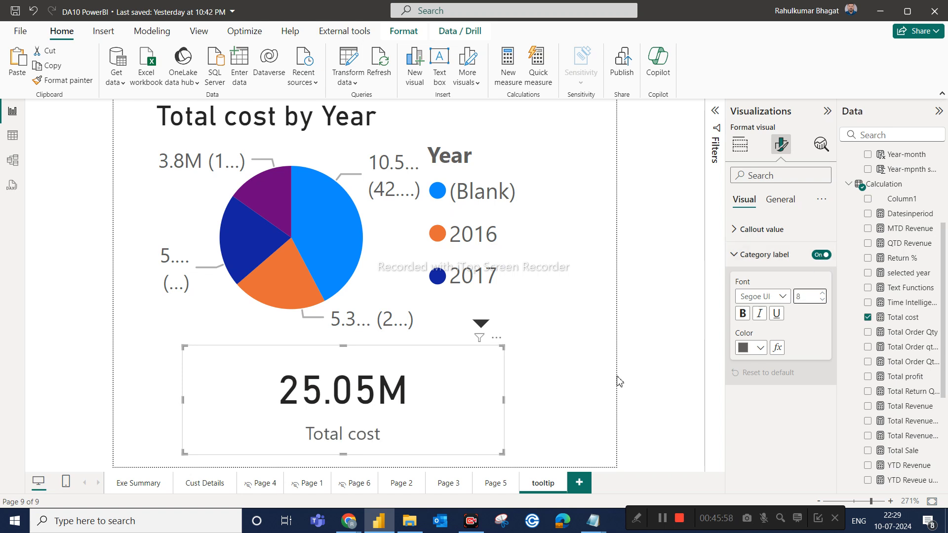
left_click(561, 391)
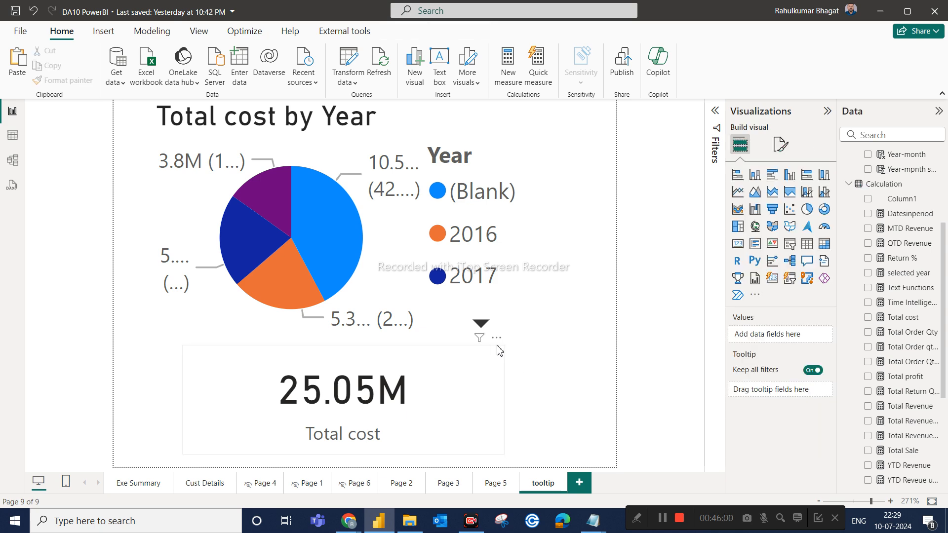
Step: Place the narrowed Total cost card in the canvas's upper-right corner, and move the pie chart down to the left edge and narrow it
left_click(500, 352)
left_click_drag(504, 402, 595, 144)
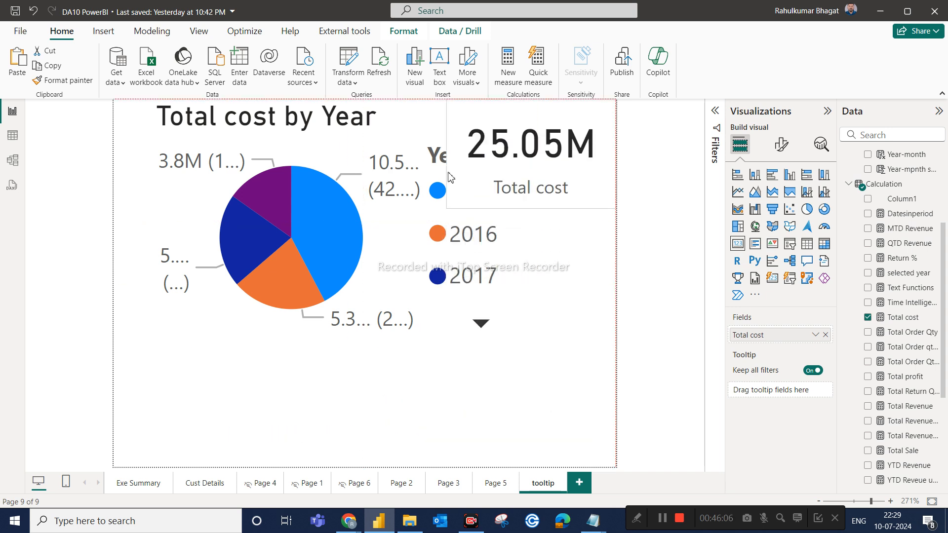
left_click(389, 204)
left_click_drag(427, 207, 394, 279)
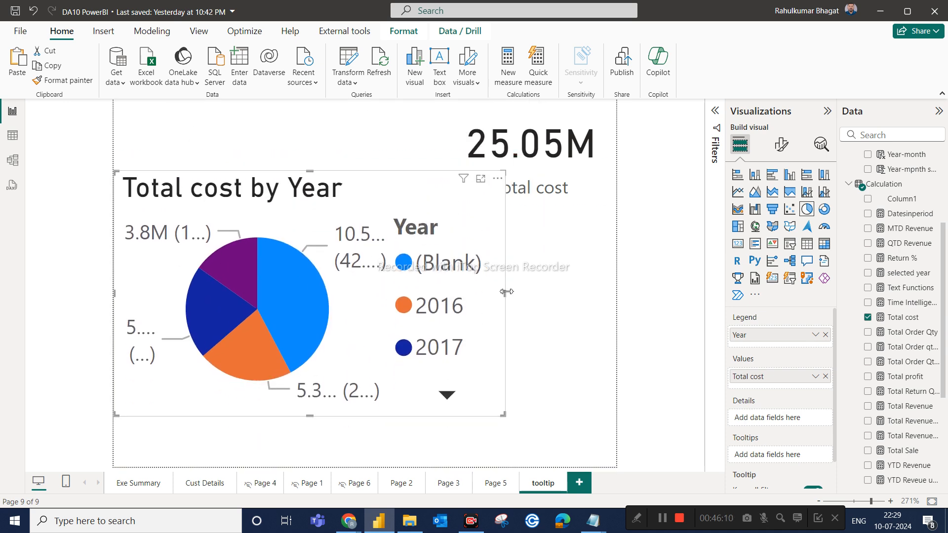
left_click_drag(506, 291, 465, 292)
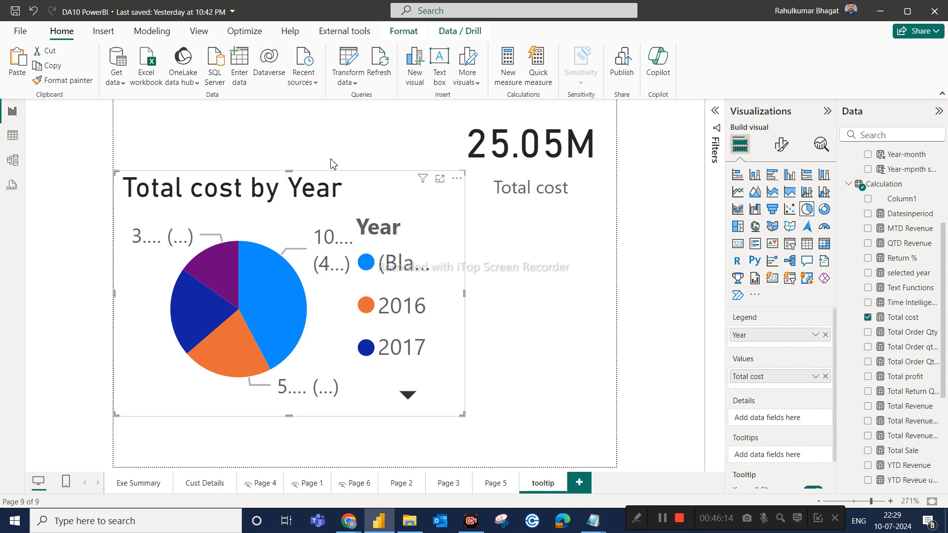
Step: Reduce the Total cost card's height and set its callout value font size to 15
left_click(533, 205)
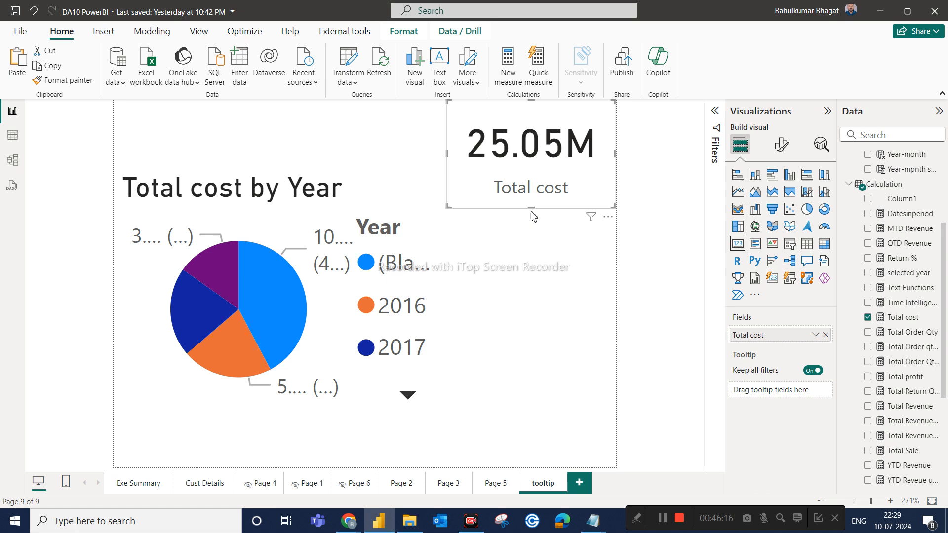
left_click_drag(531, 207, 532, 181)
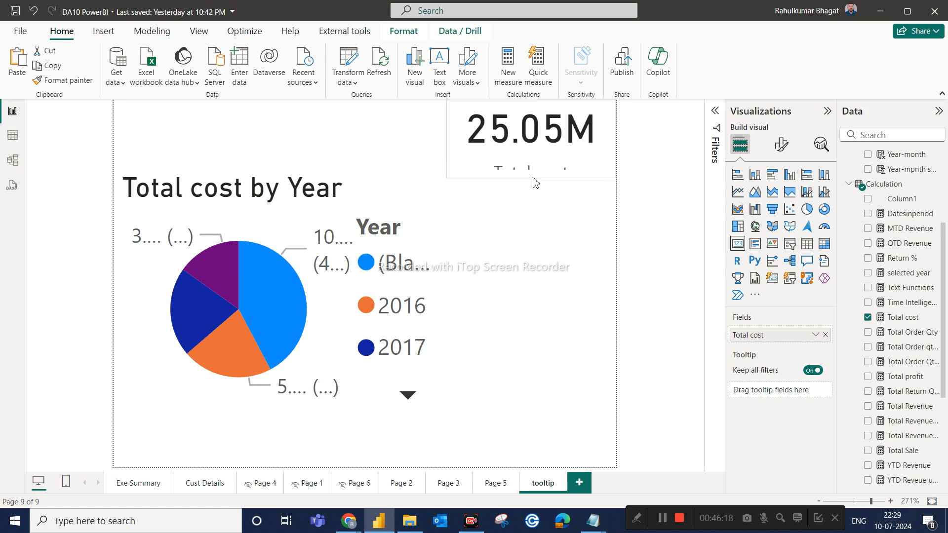
left_click(781, 148)
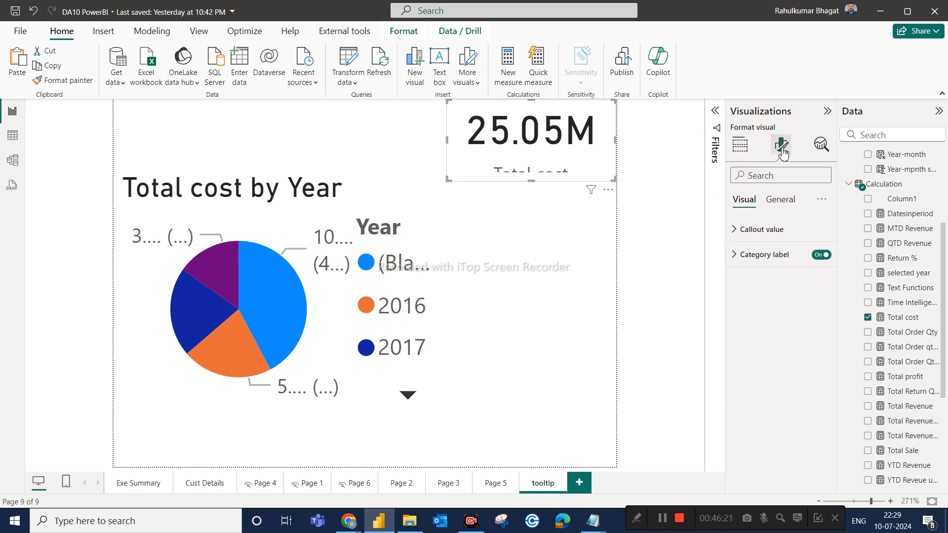
left_click(780, 228)
type("15")
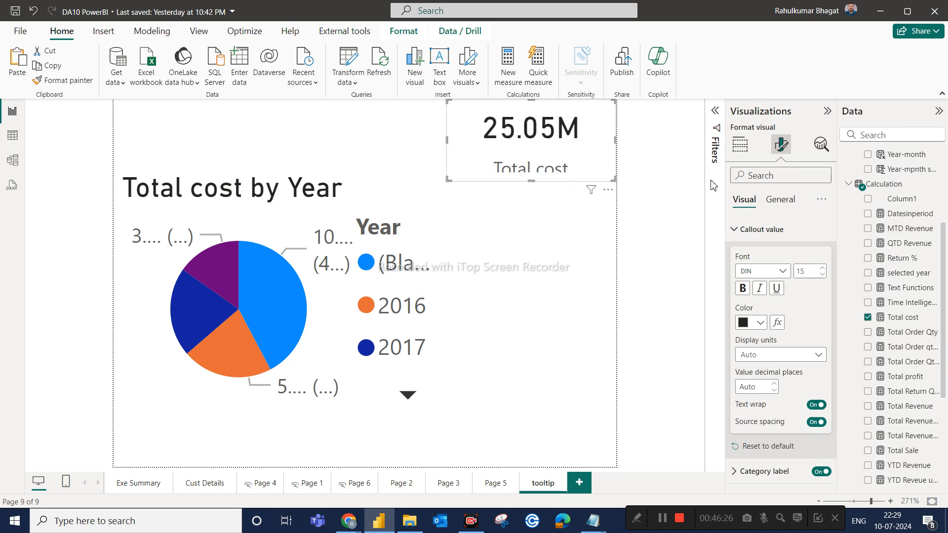
Step: Turn off the Total cost card's category label and shorten the card to fit just its value
left_click(739, 231)
left_click(760, 254)
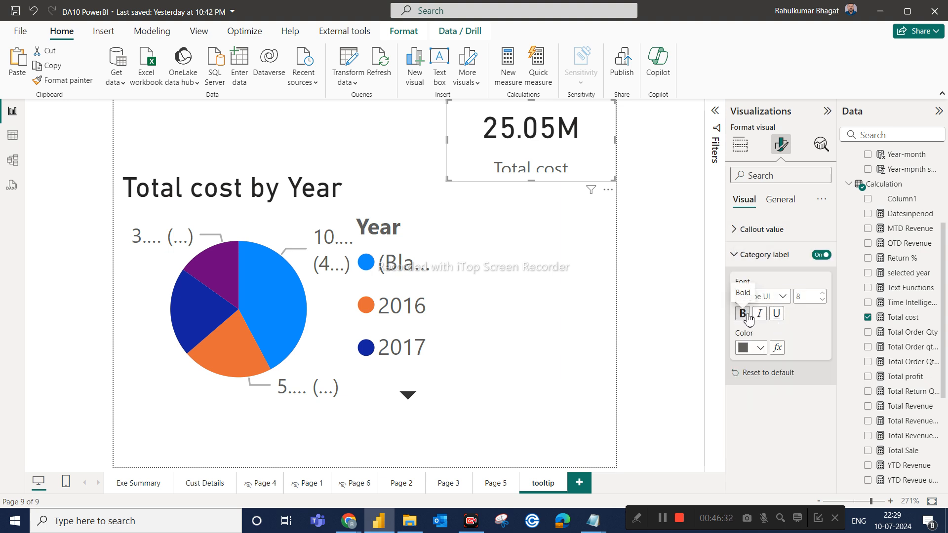
left_click(818, 255)
left_click_drag(536, 181, 533, 130)
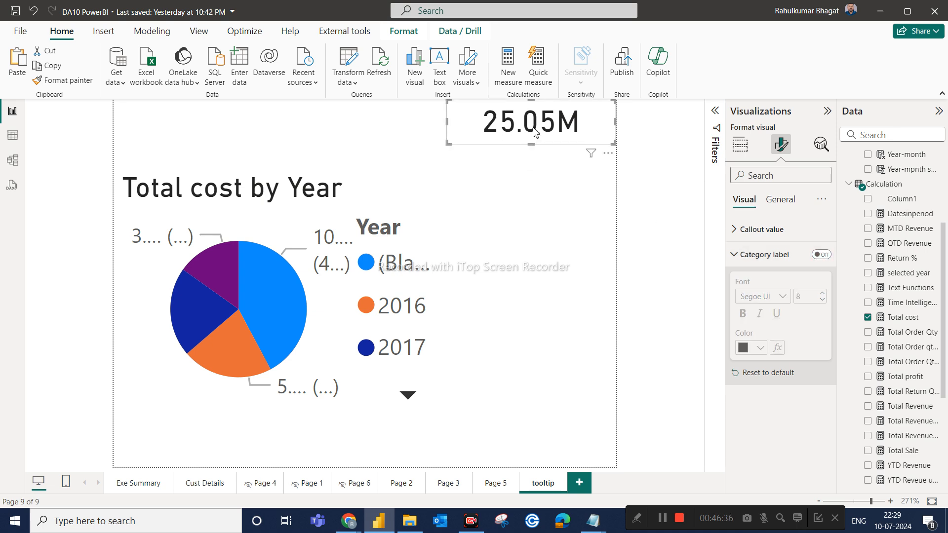
Step: Widen the Total cost by Year pie chart to nearly the full width of the canvas
left_click(447, 237)
left_click_drag(544, 302, 612, 325)
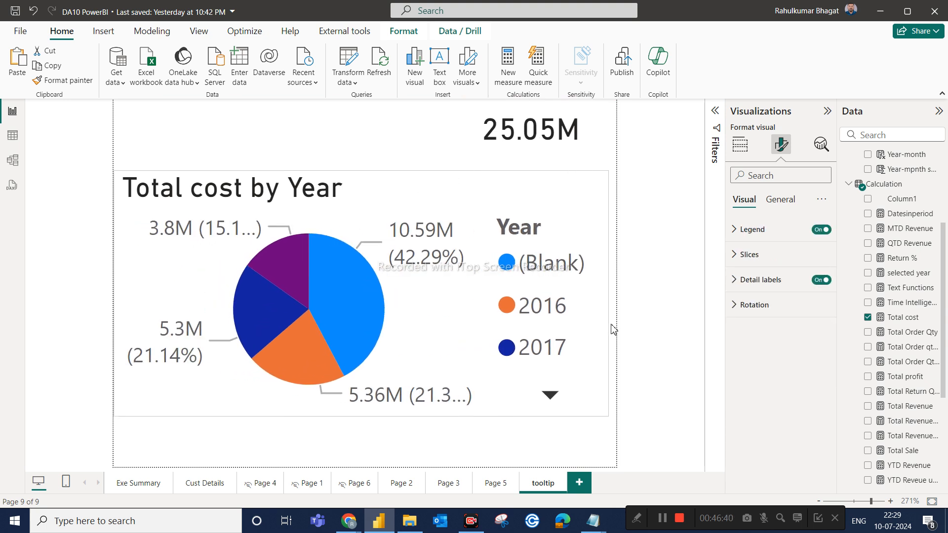
Step: Preview the combined card and pie chart tooltip on the Exe Summary page's subcategory bars, and return to the tooltip page
left_click(138, 483)
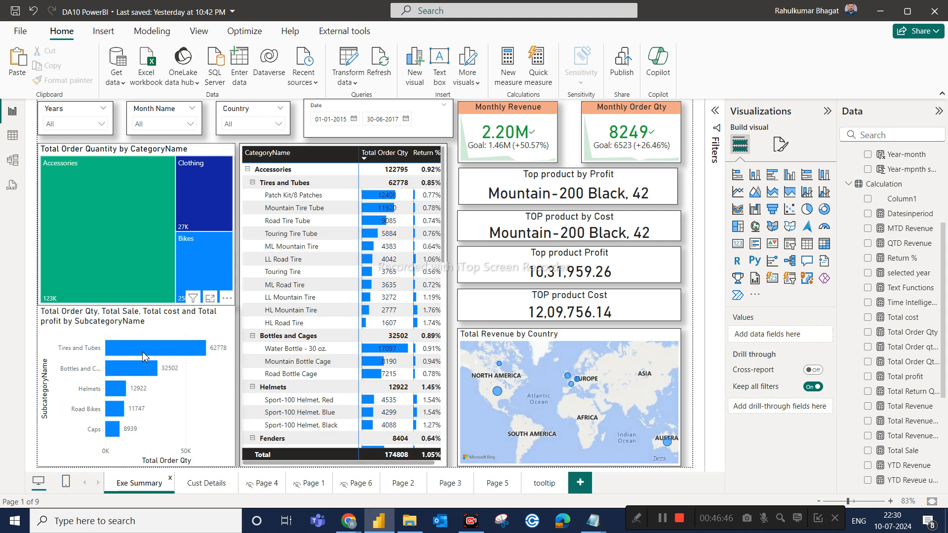
mouse_move(144, 353)
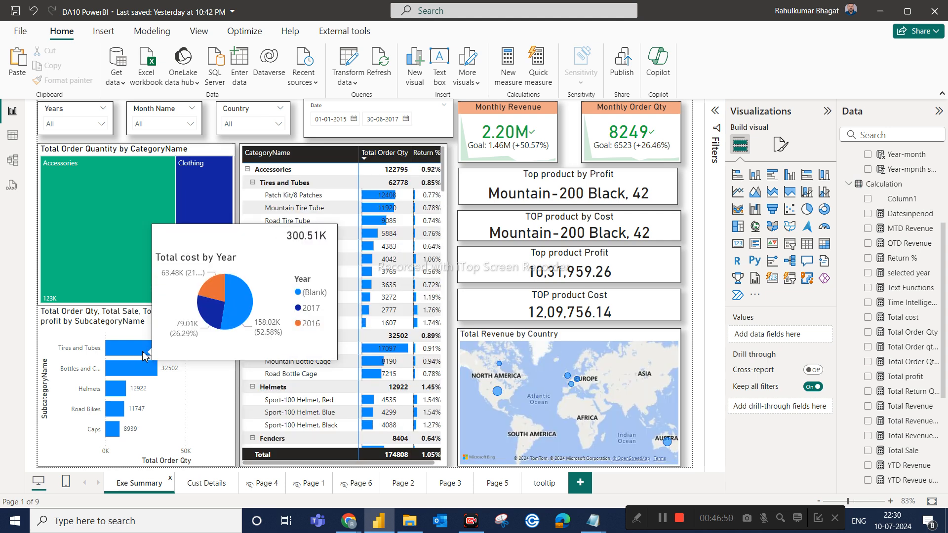
mouse_move(139, 374)
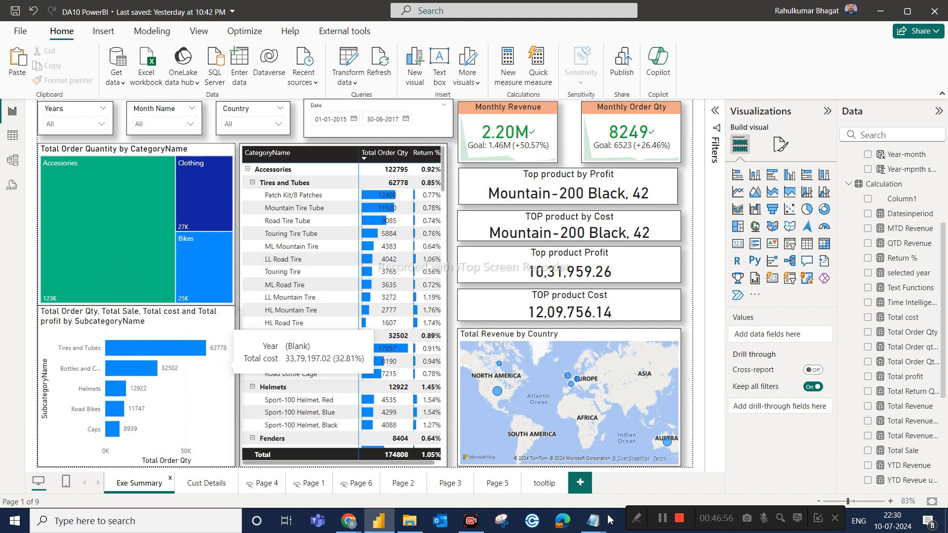
left_click(543, 486)
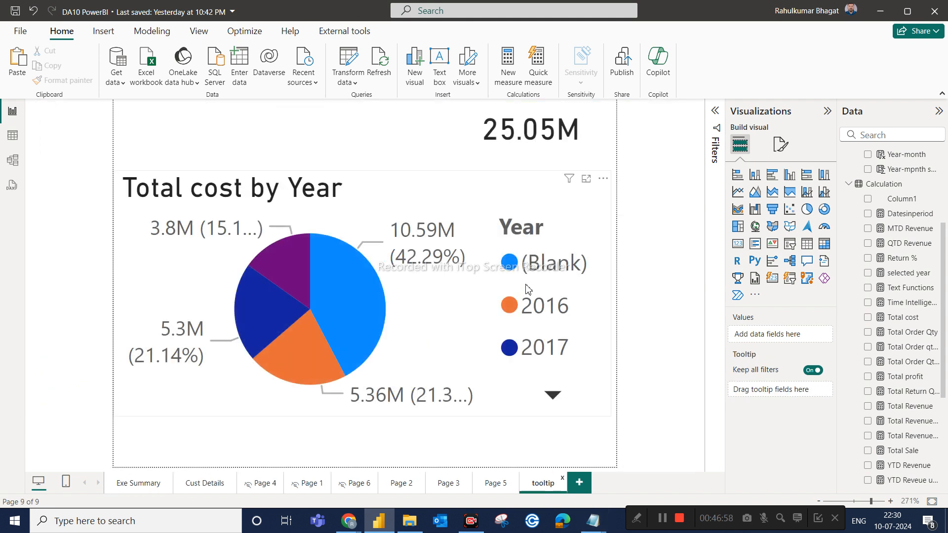
Step: Hide the tooltip page from report viewers and go to the Exe Summary page
mouse_move(374, 291)
right_click(547, 480)
left_click(568, 451)
left_click(138, 483)
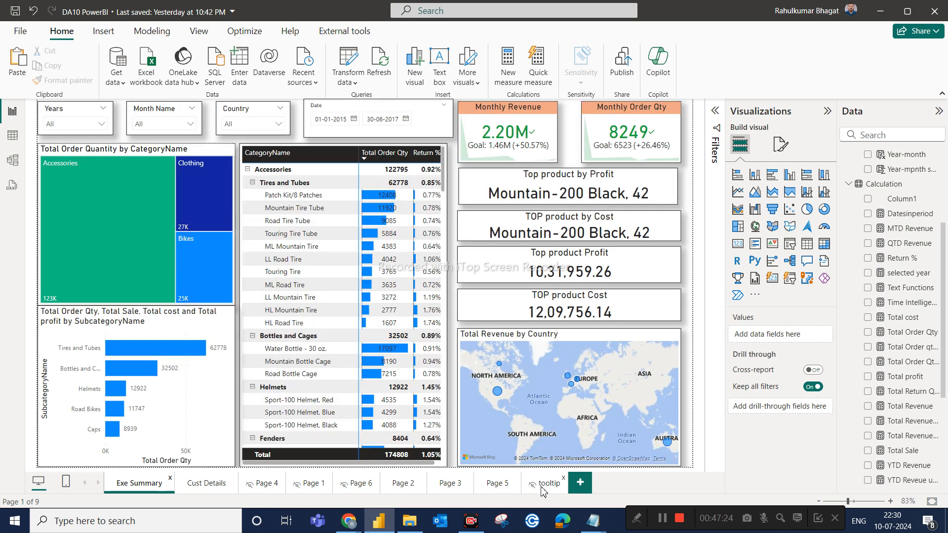
Step: Hide Page 5, Page 3 and Page 2 from report viewers, and save the report
right_click(504, 486)
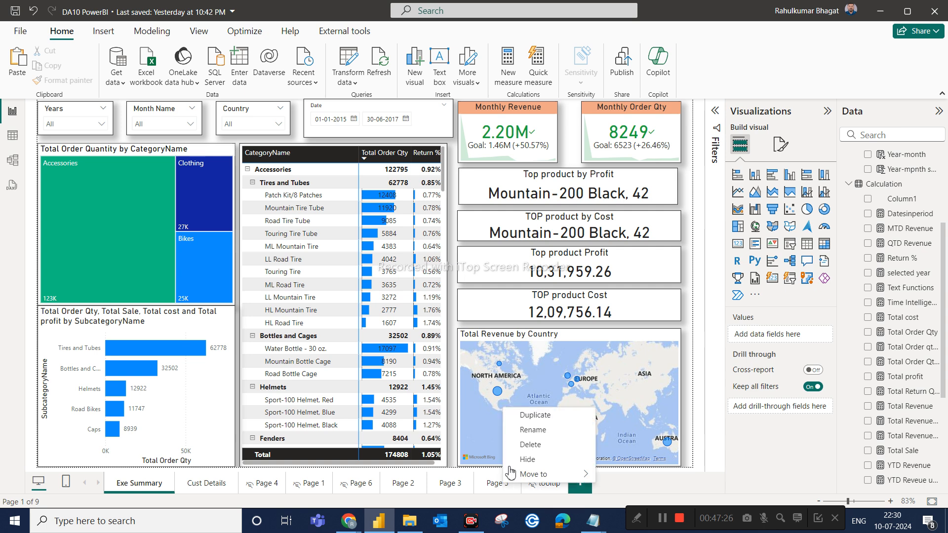
left_click(530, 458)
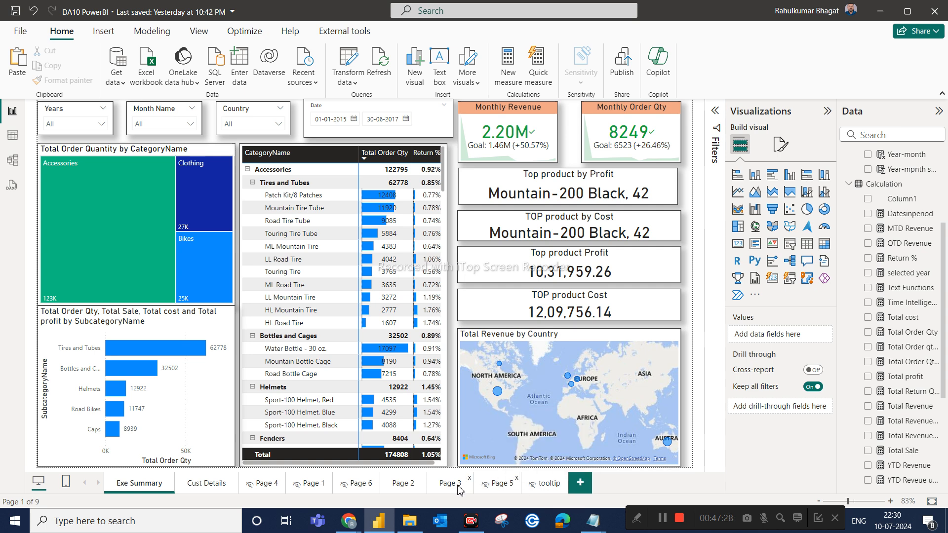
right_click(459, 489)
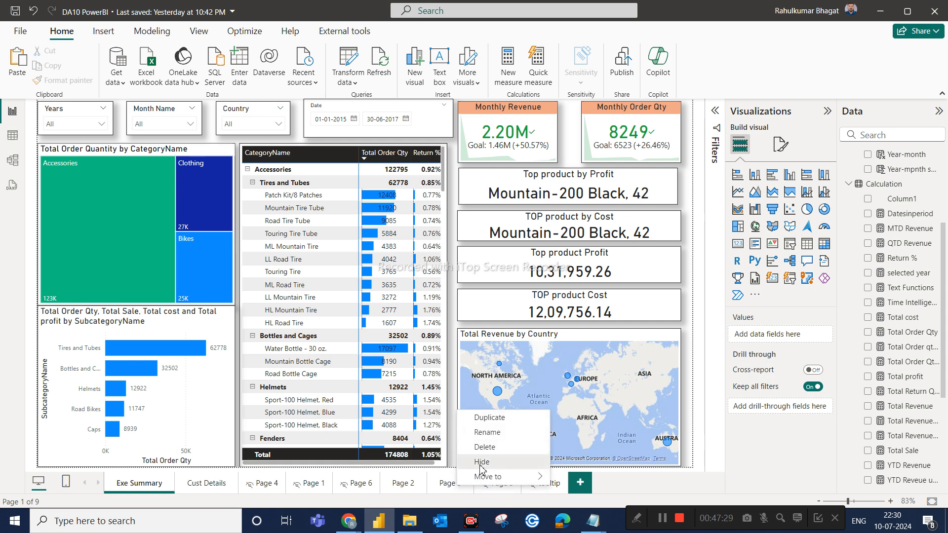
left_click(480, 469)
right_click(415, 485)
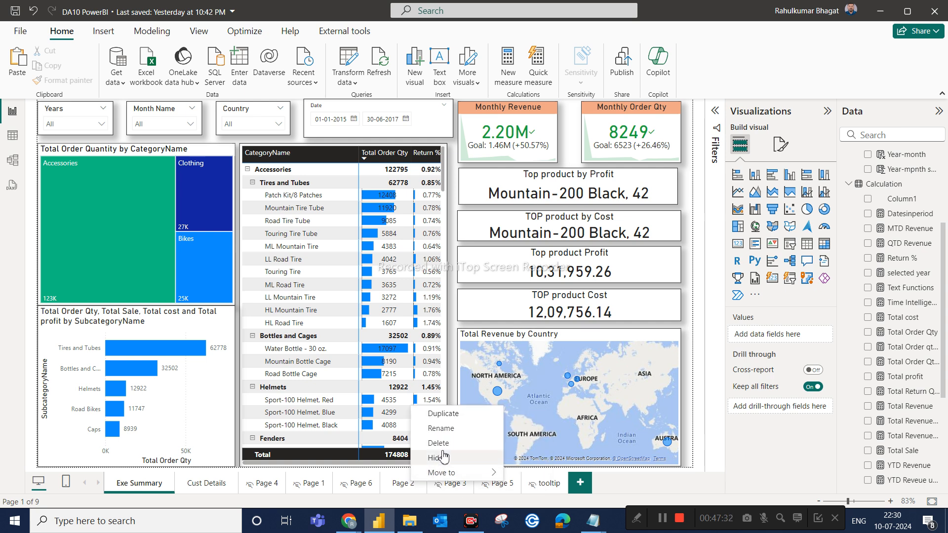
left_click(449, 459)
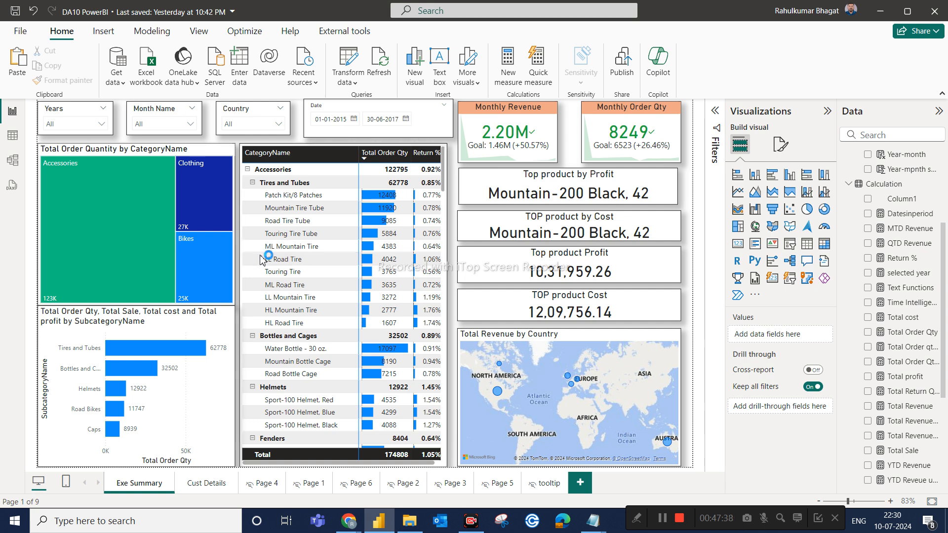
key("ctrl+s")
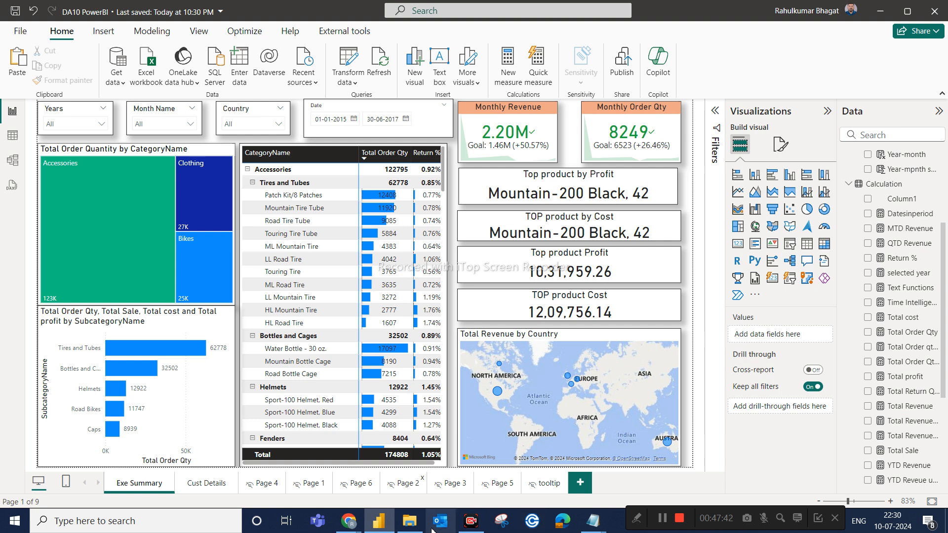
Step: Switch to the Google Meet call in Chrome, capture the attendees in its participant list with Snipping Tool, and minimize the capture
mouse_move(348, 522)
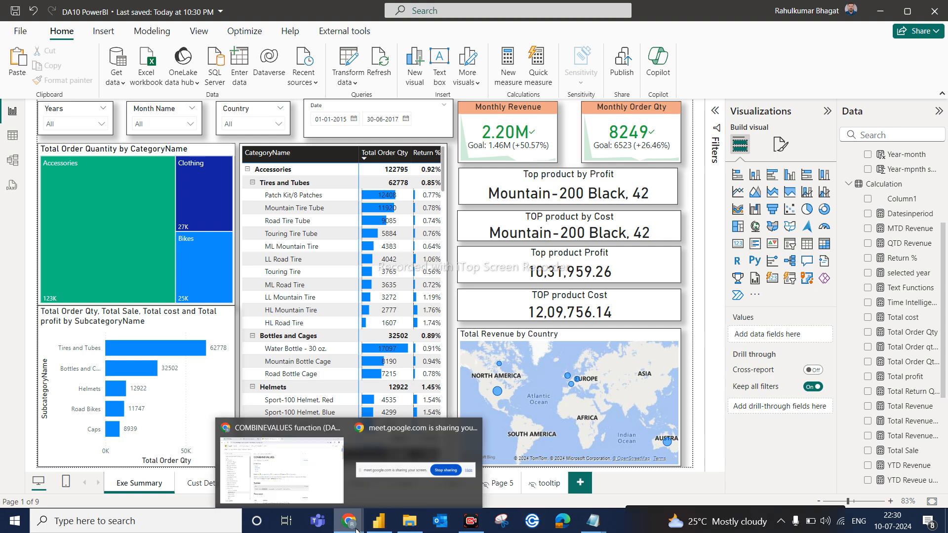
left_click(330, 486)
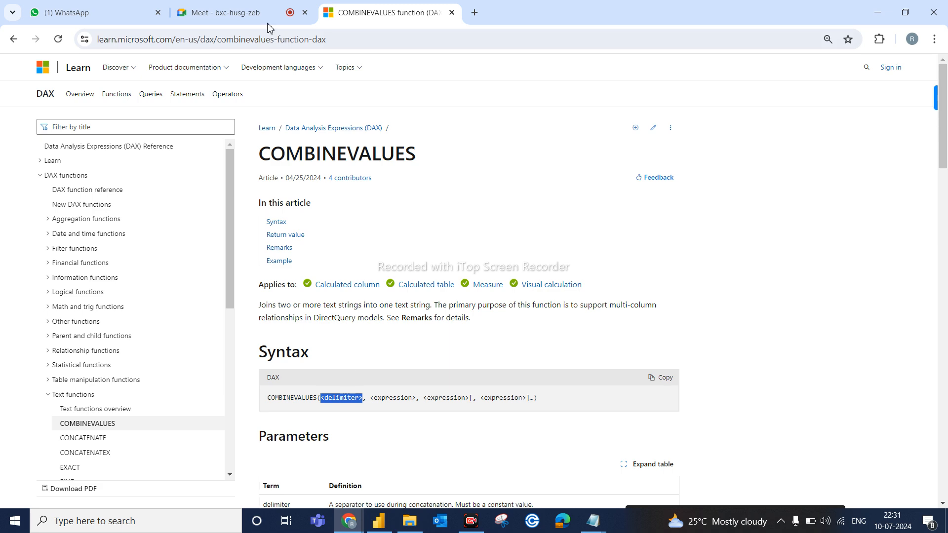
left_click(256, 13)
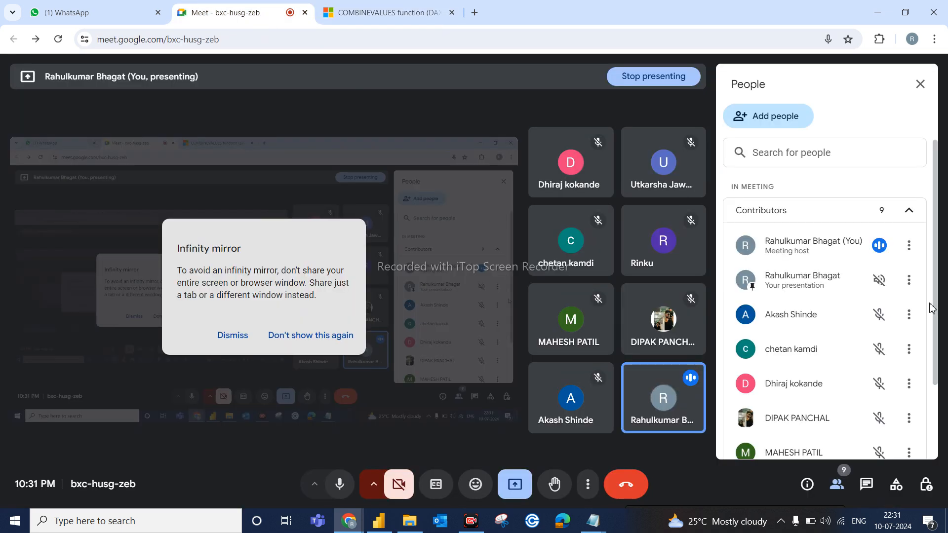
scroll(855, 319, "down", 3)
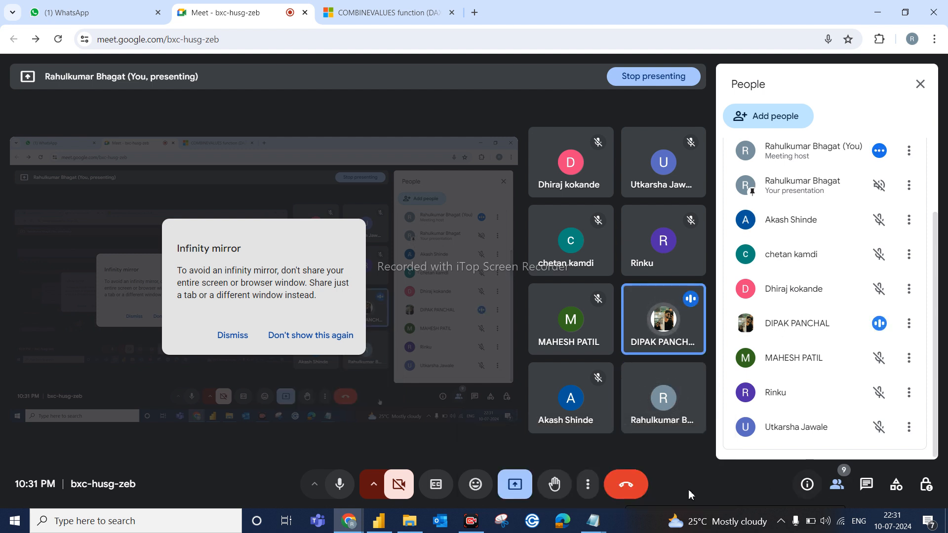
left_click(504, 525)
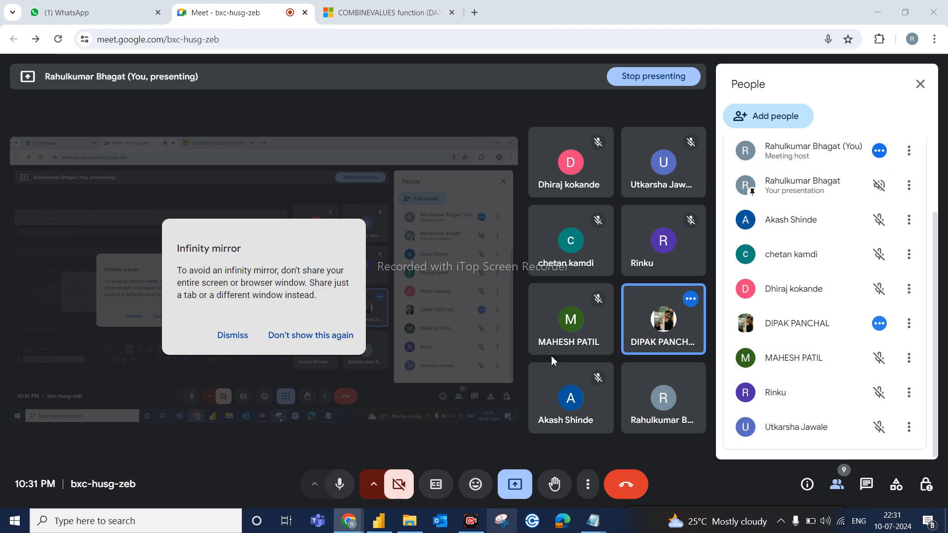
left_click(426, 99)
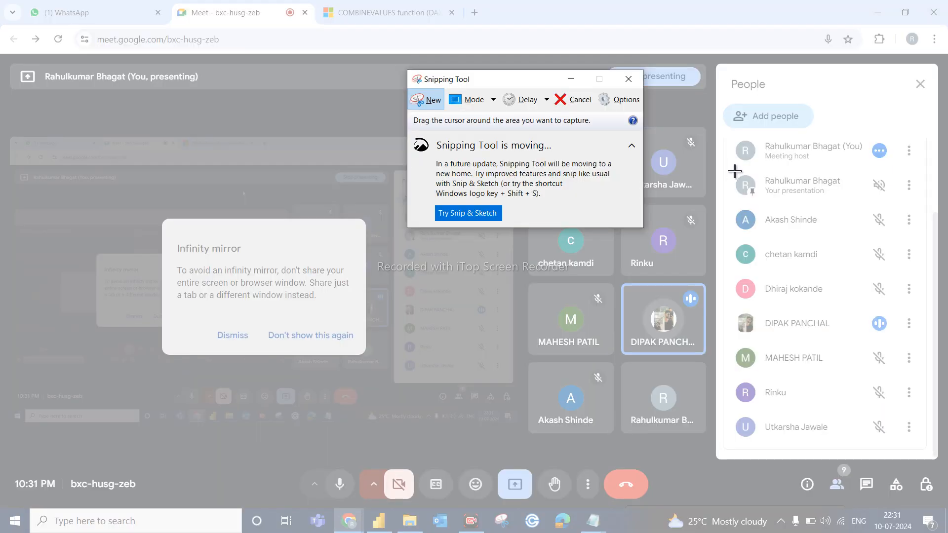
left_click_drag(728, 206, 919, 445)
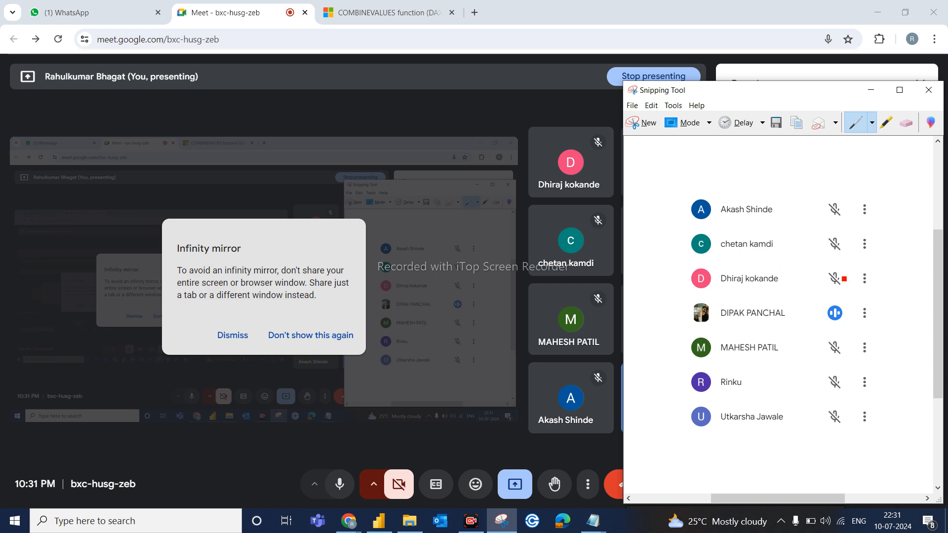
left_click(870, 90)
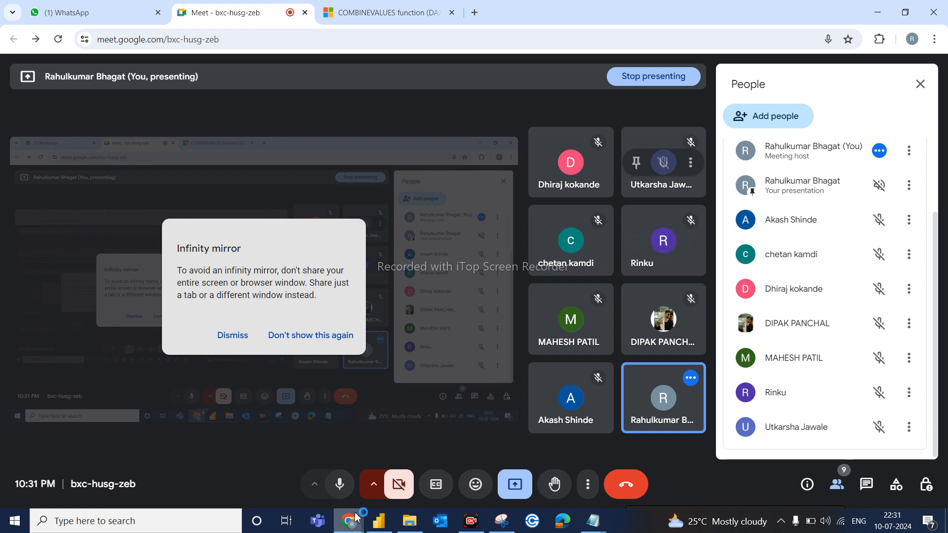
mouse_move(365, 518)
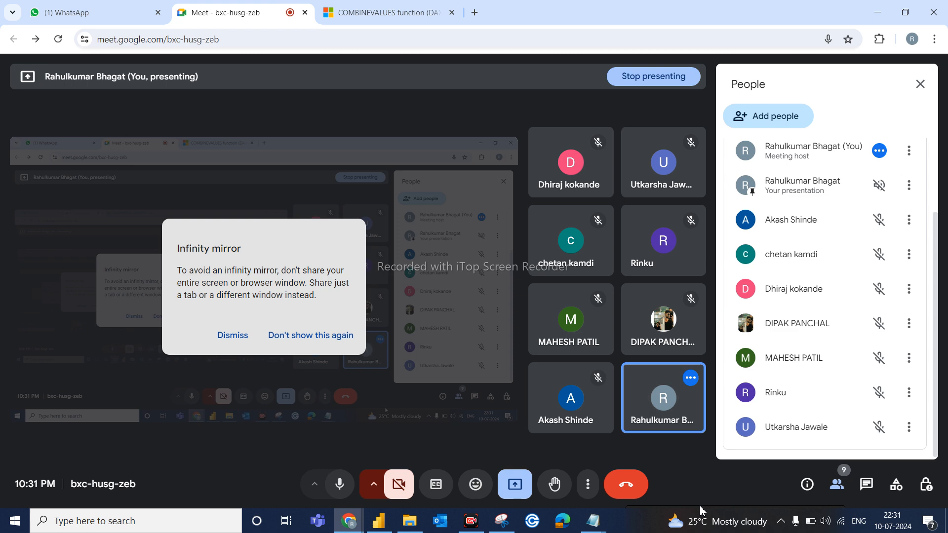
mouse_move(700, 508)
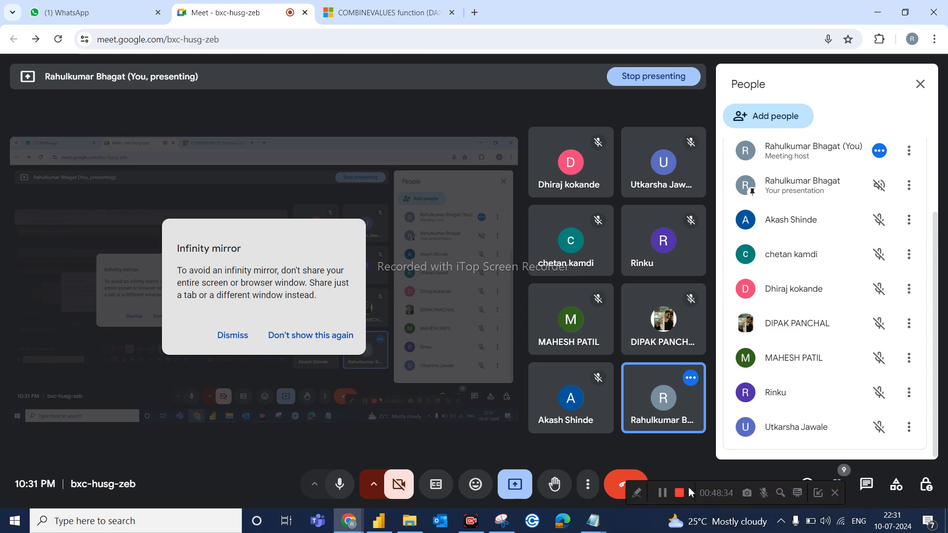